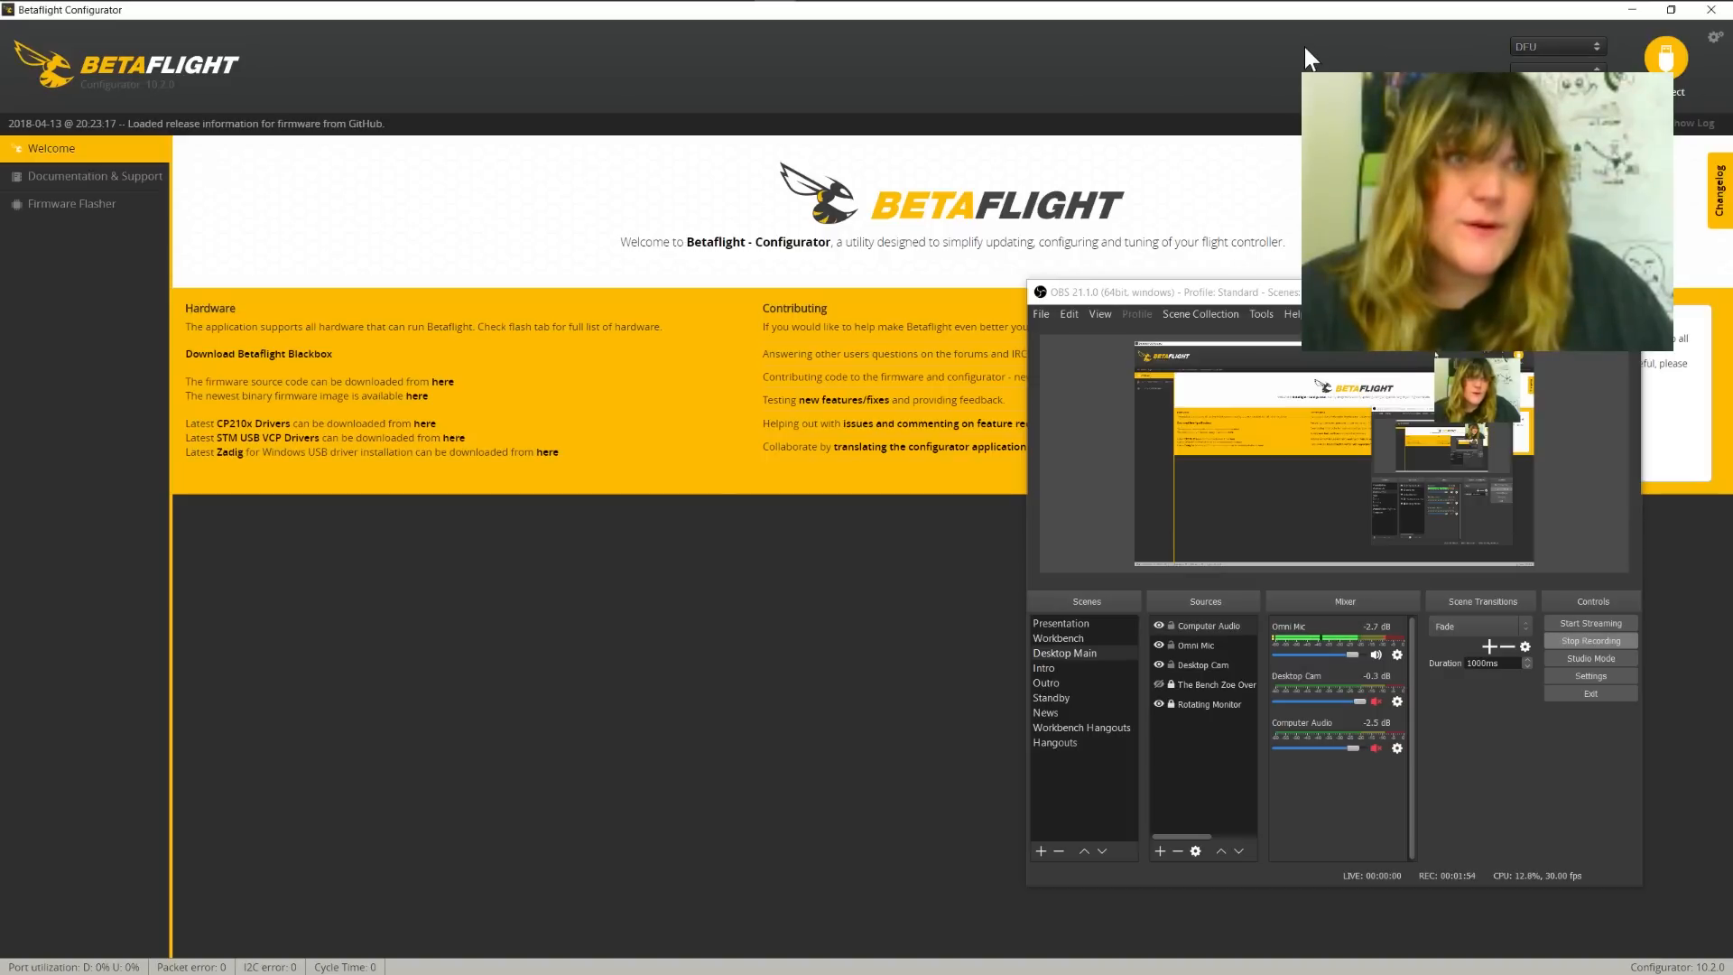
Open the firmware flasher and select OMNIBUSF4 as the target board
left_click(83, 202)
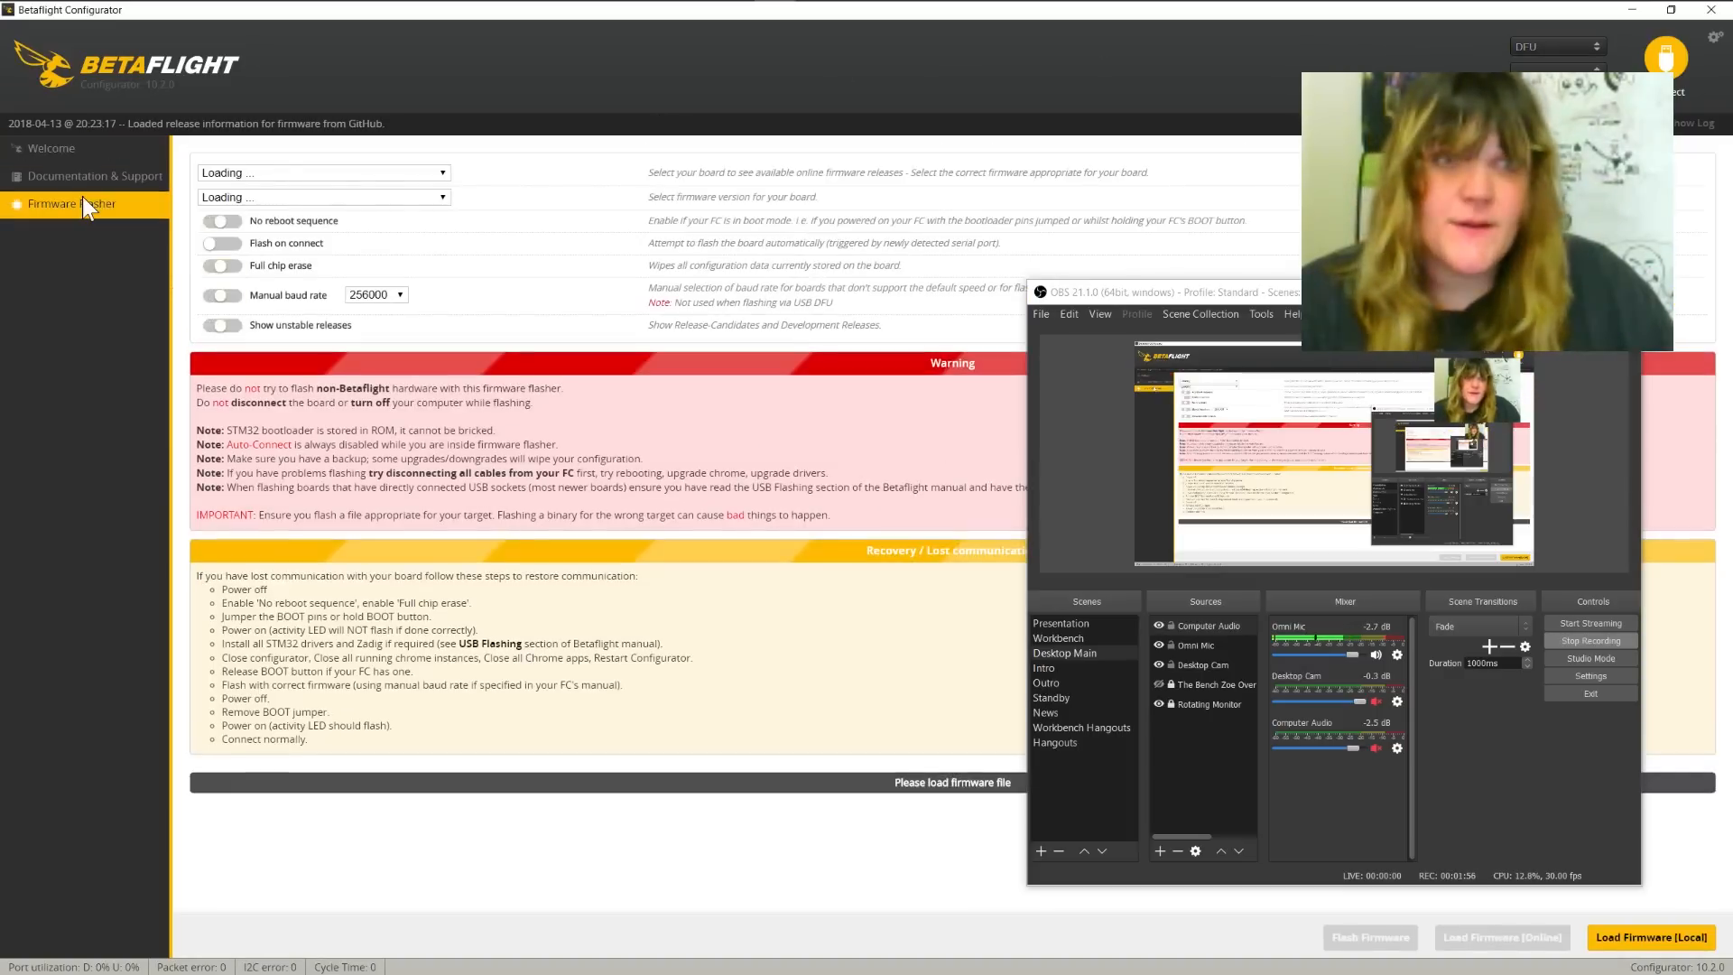
left_click(307, 171)
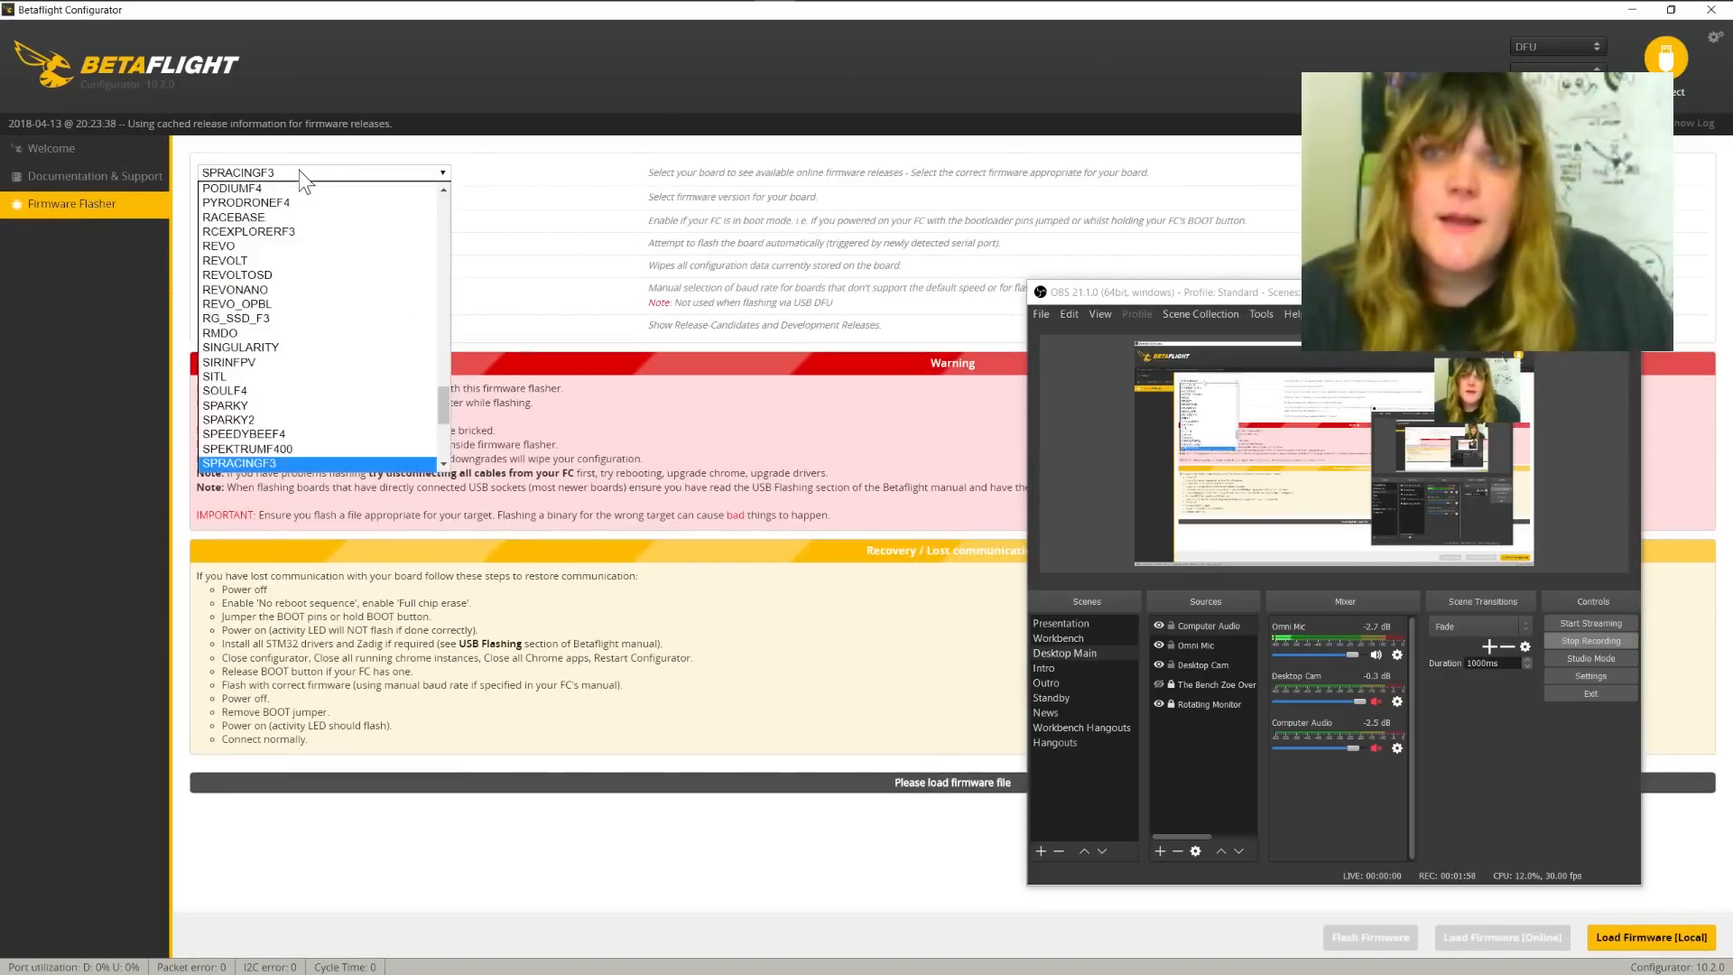
scroll(278, 344, "down", 4)
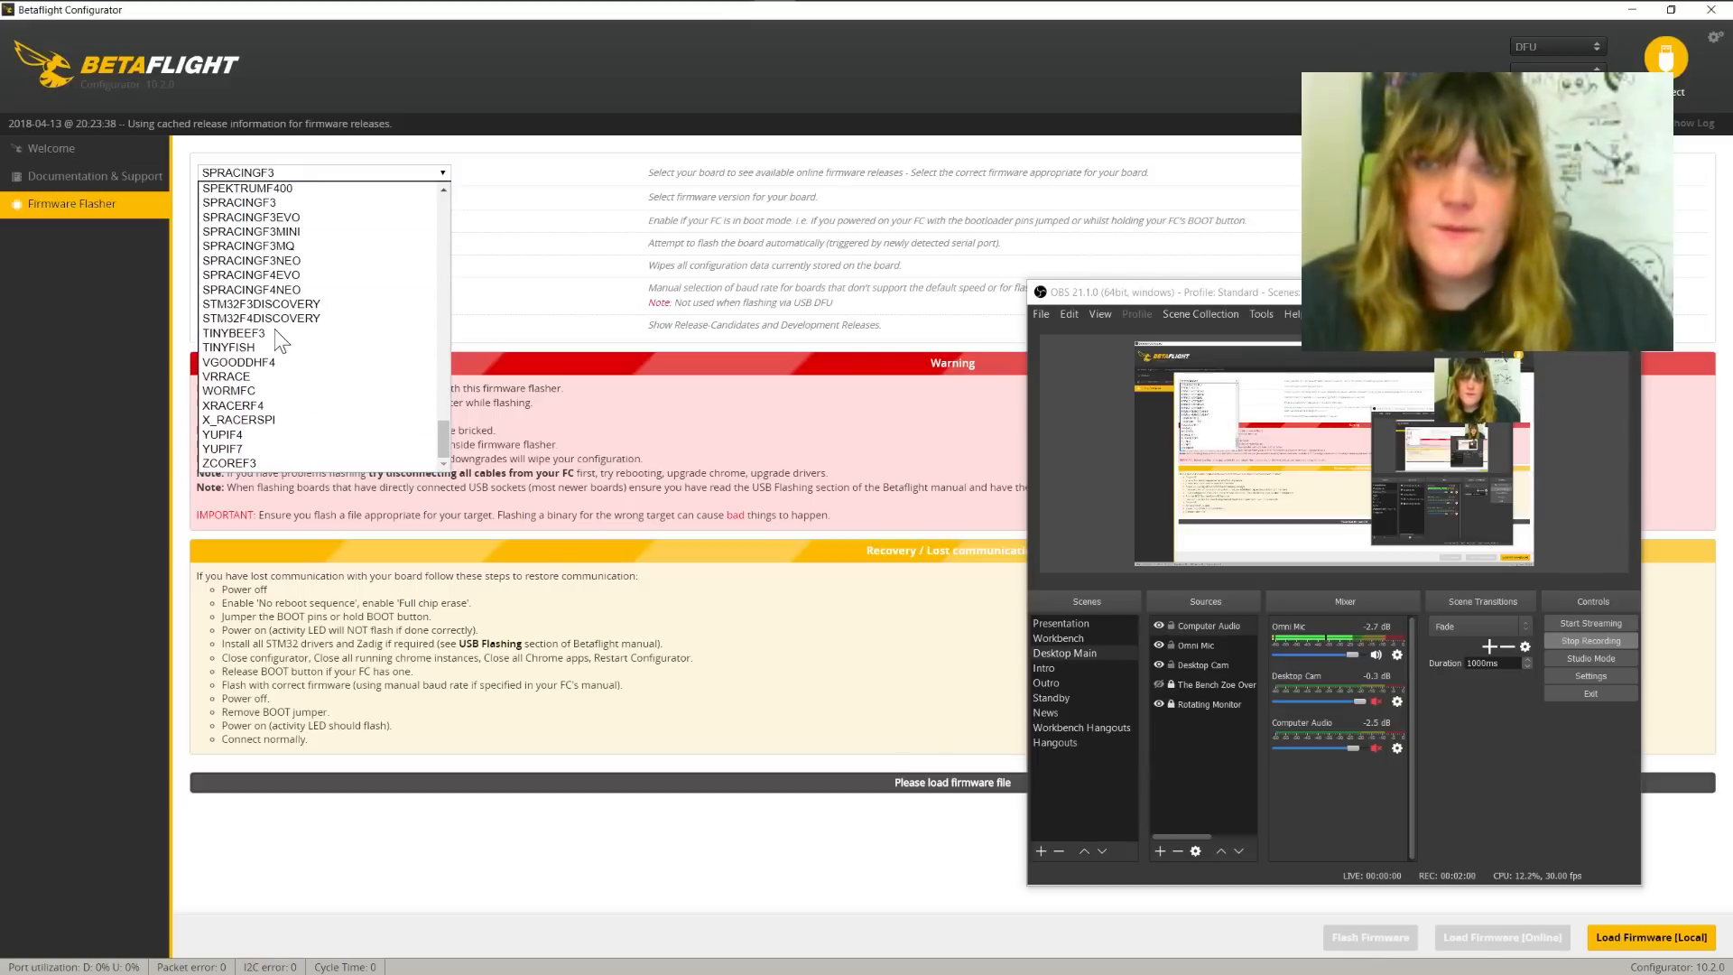
scroll(274, 328, "up", 4)
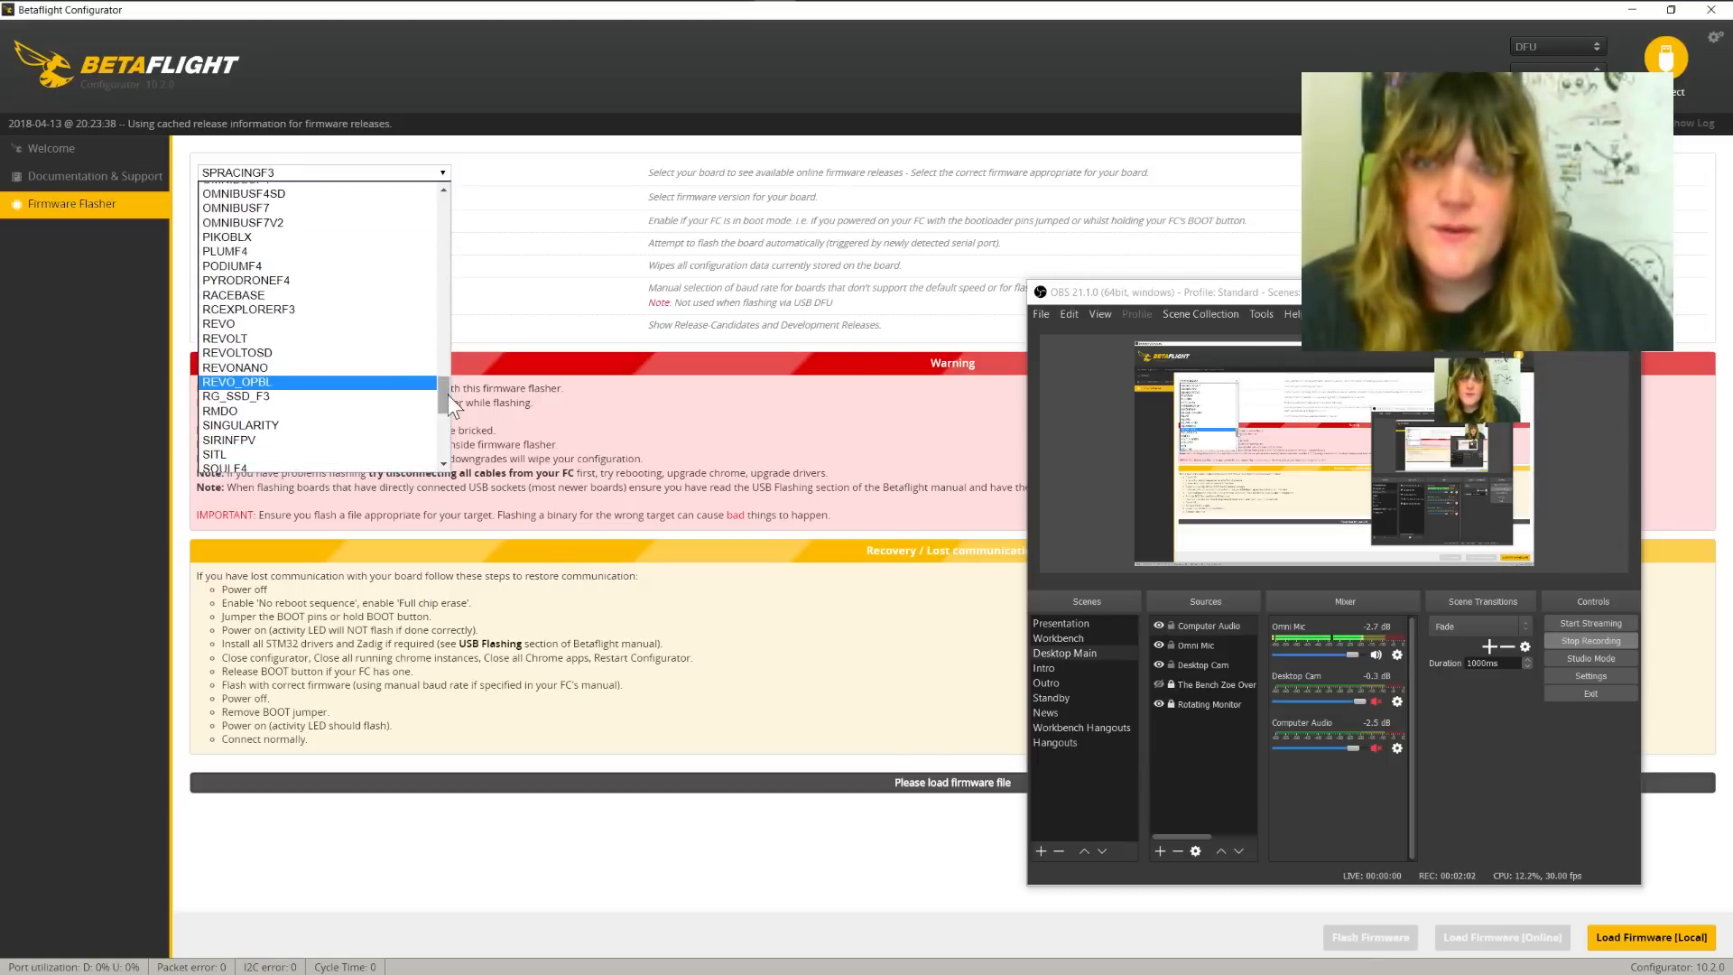
mouse_move(446, 394)
left_mouse_down()
mouse_move(442, 355)
mouse_move(432, 436)
mouse_move(442, 366)
left_mouse_up()
left_click(300, 377)
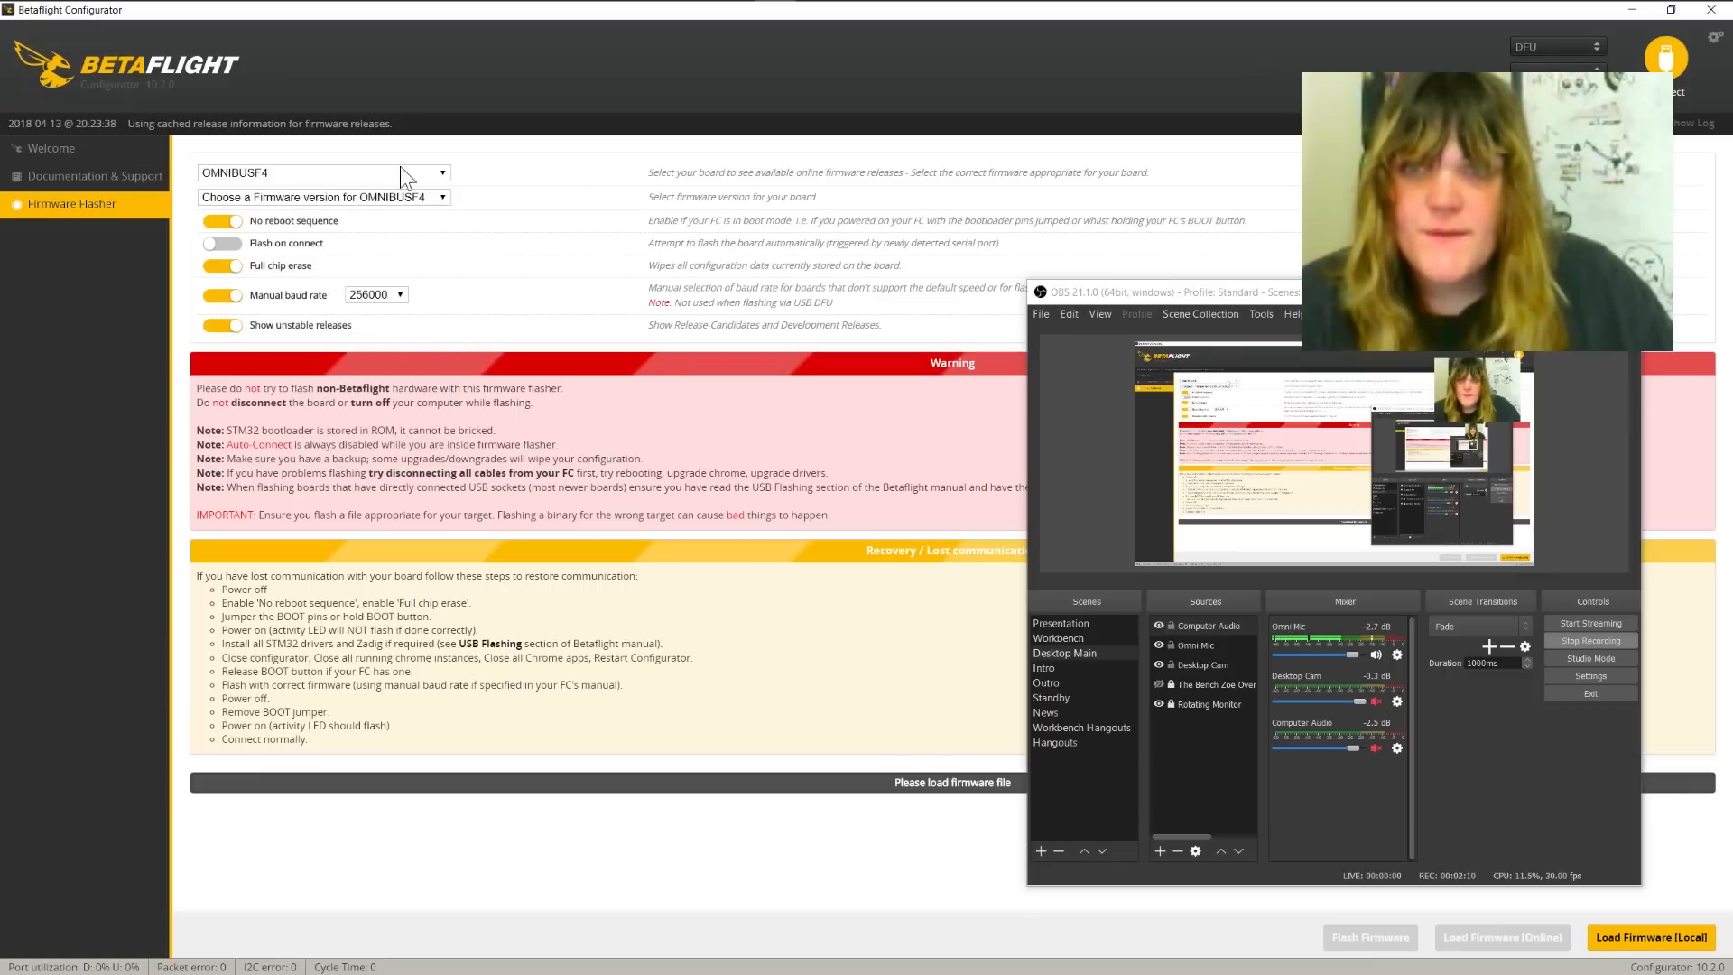
Review the list of online firmware versions offered for the OMNIBUSF4 board
left_click(349, 192)
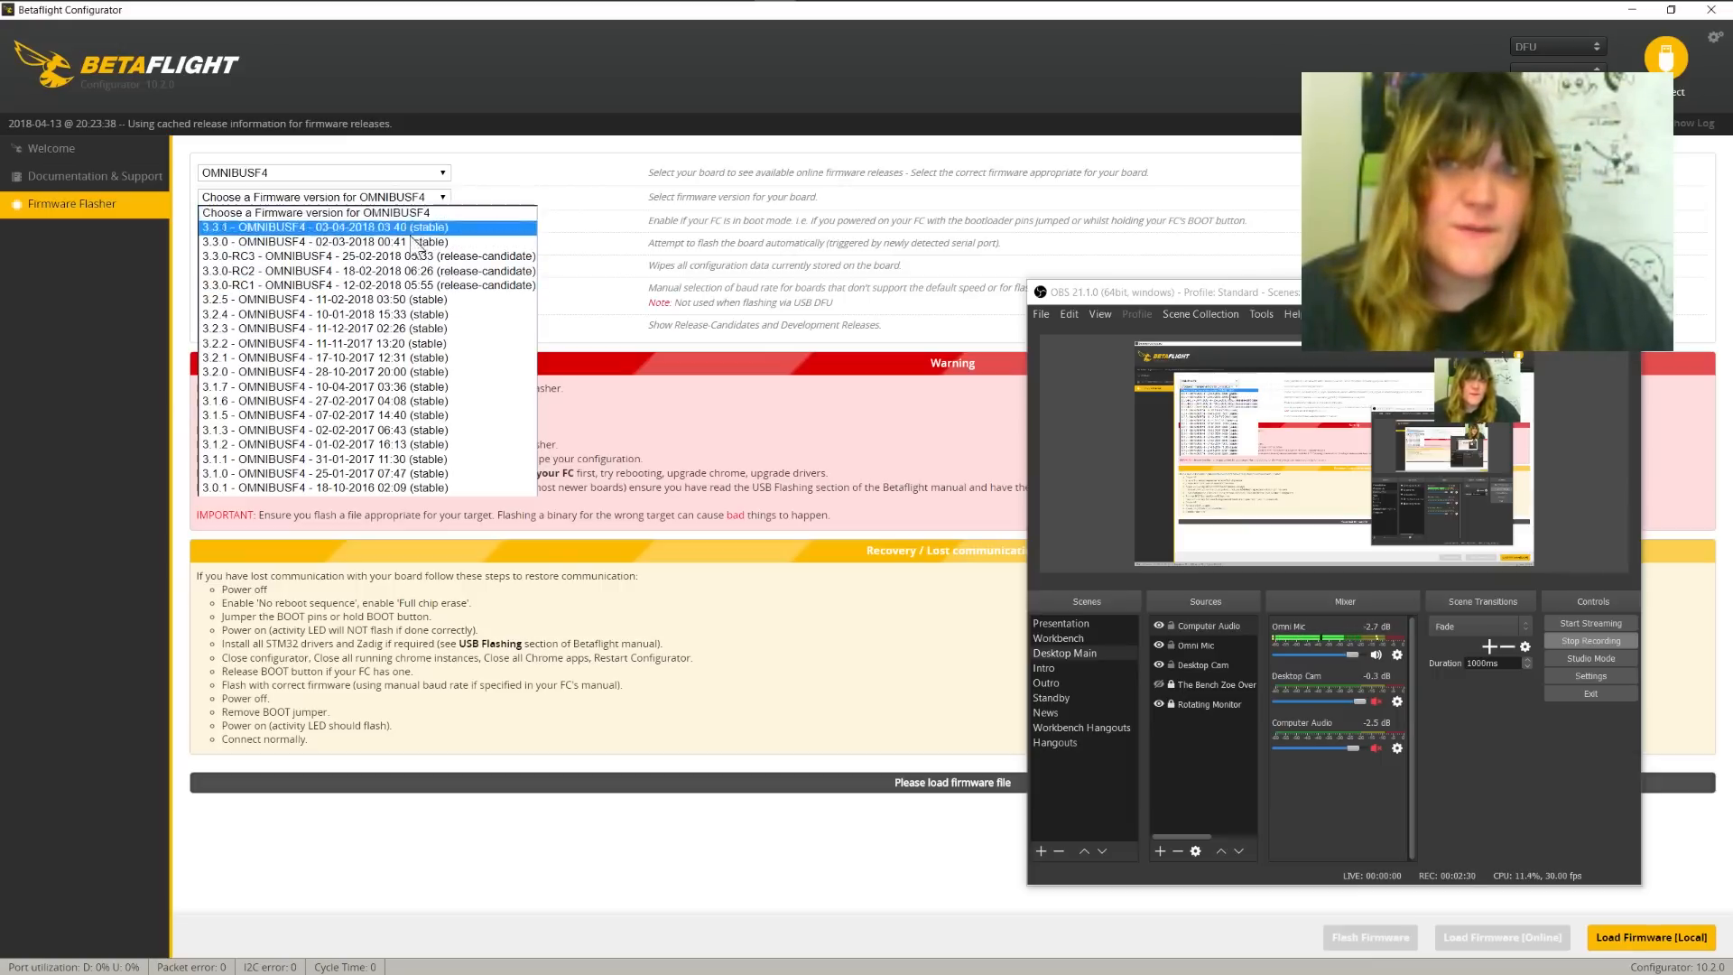
left_click(552, 194)
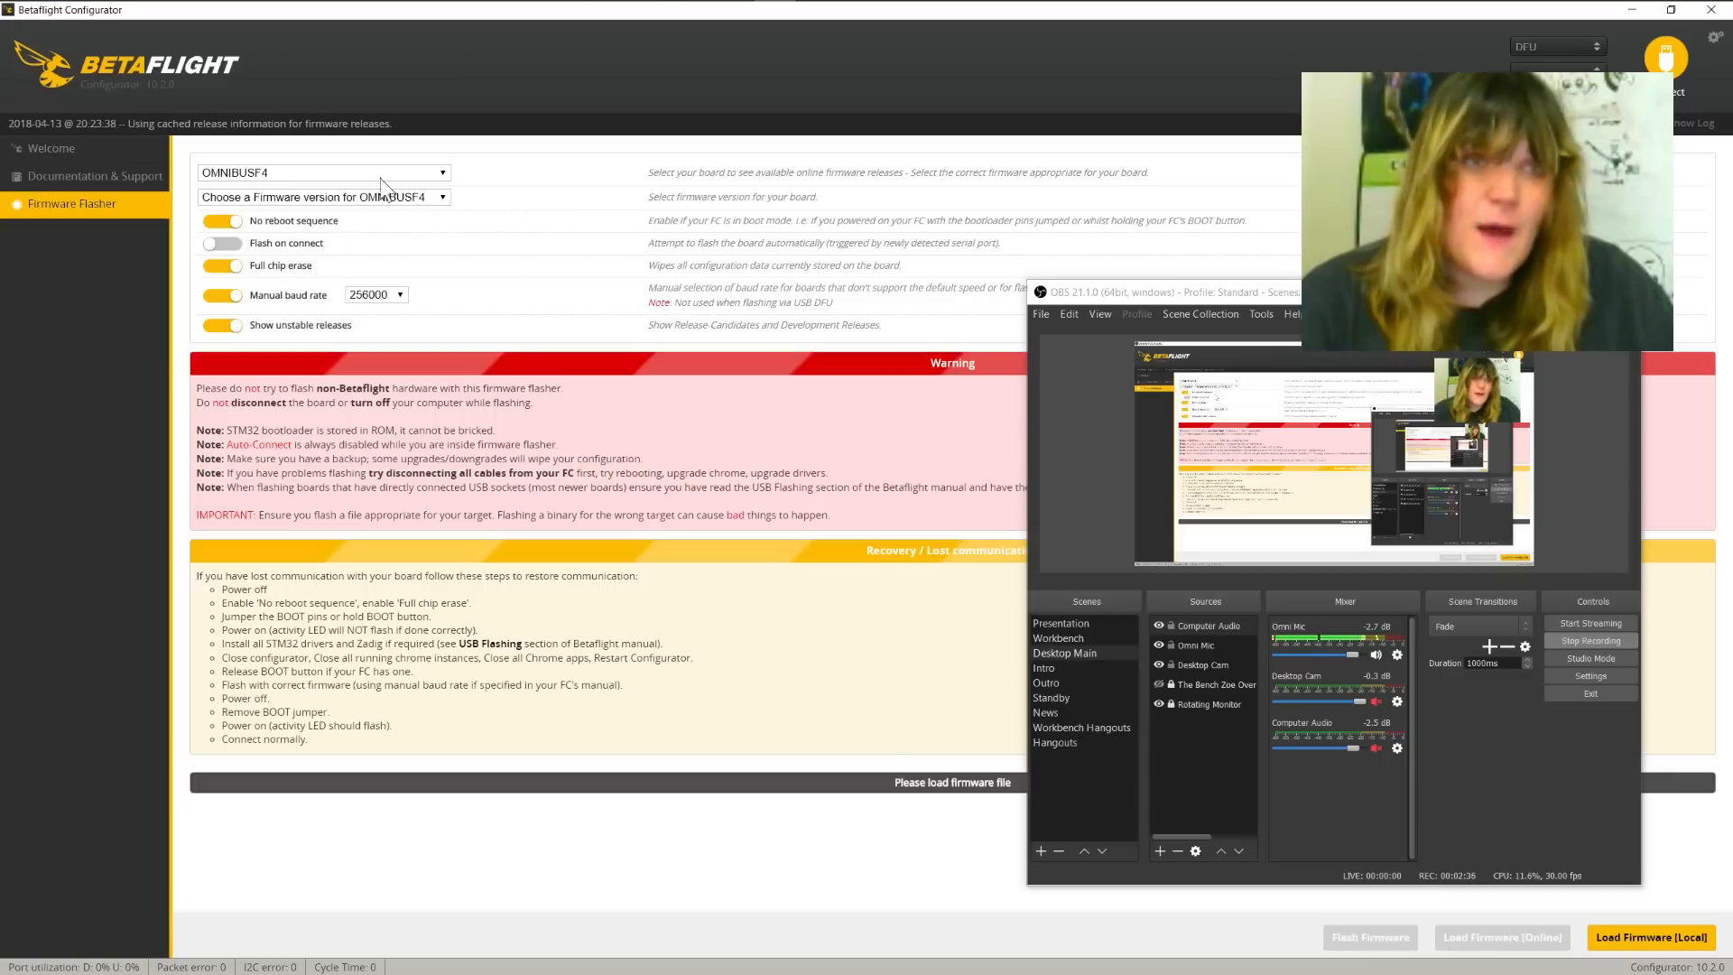
Switch to Discord to view the server's channel list, including 3d-help, and return to Betaflight Configurator
mouse_move(684, 5)
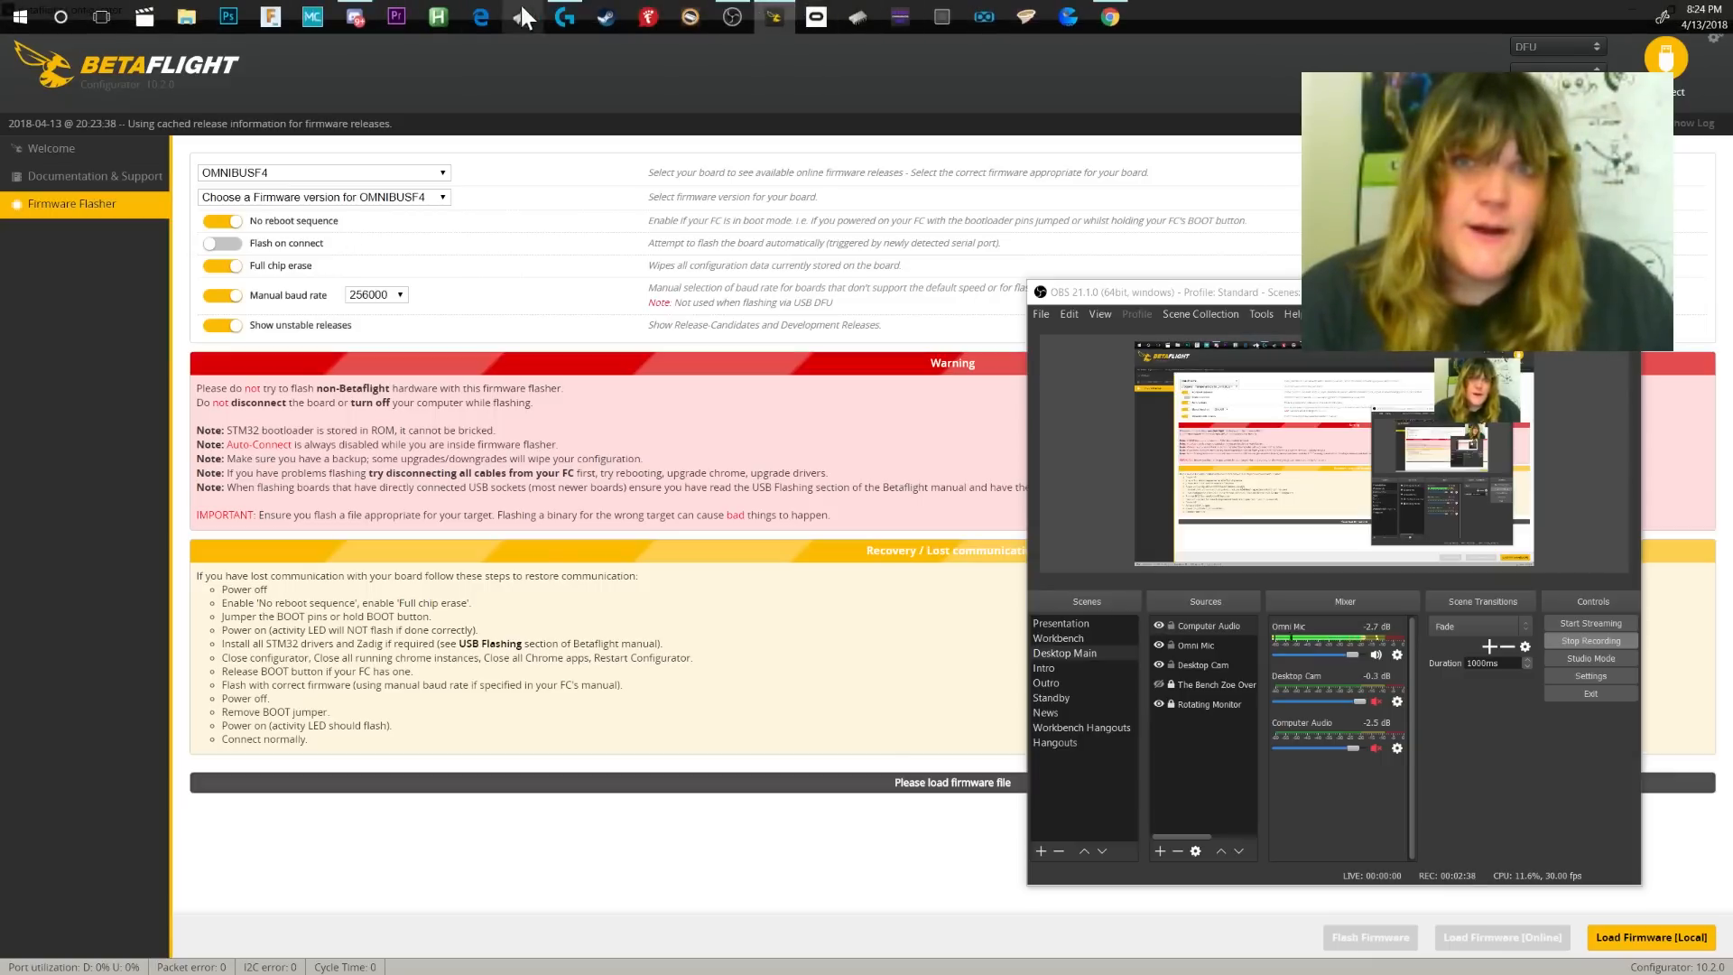
left_click(365, 11)
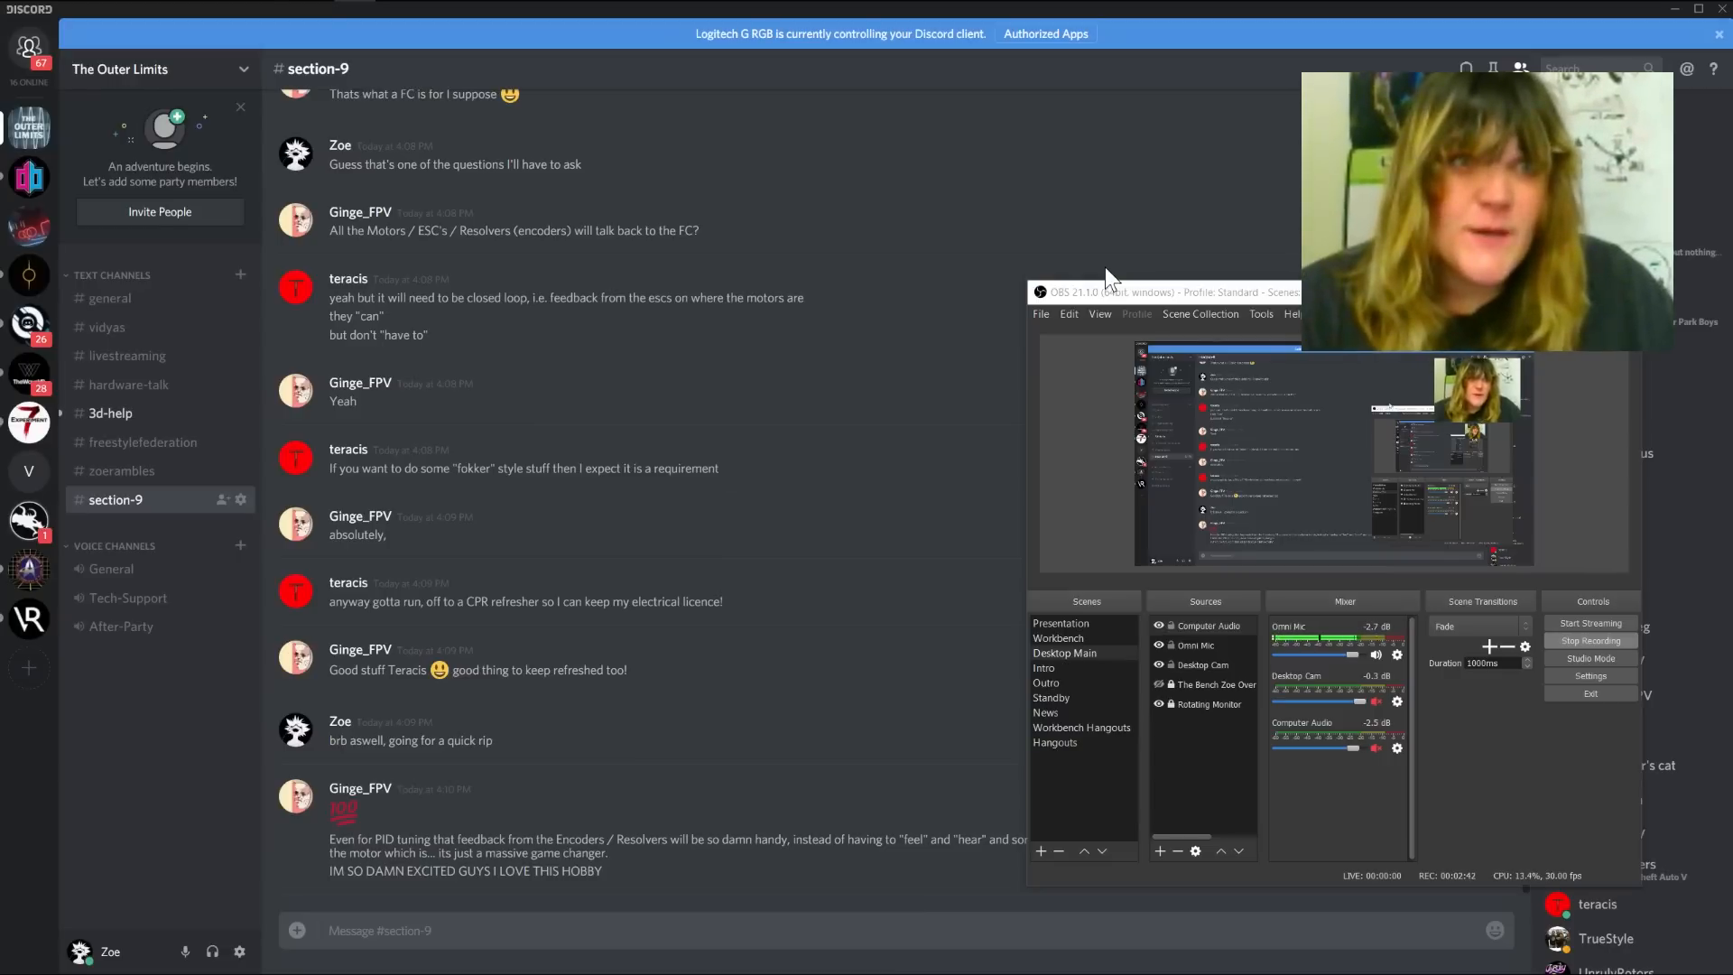
left_click_drag(1481, 281, 1481, 270)
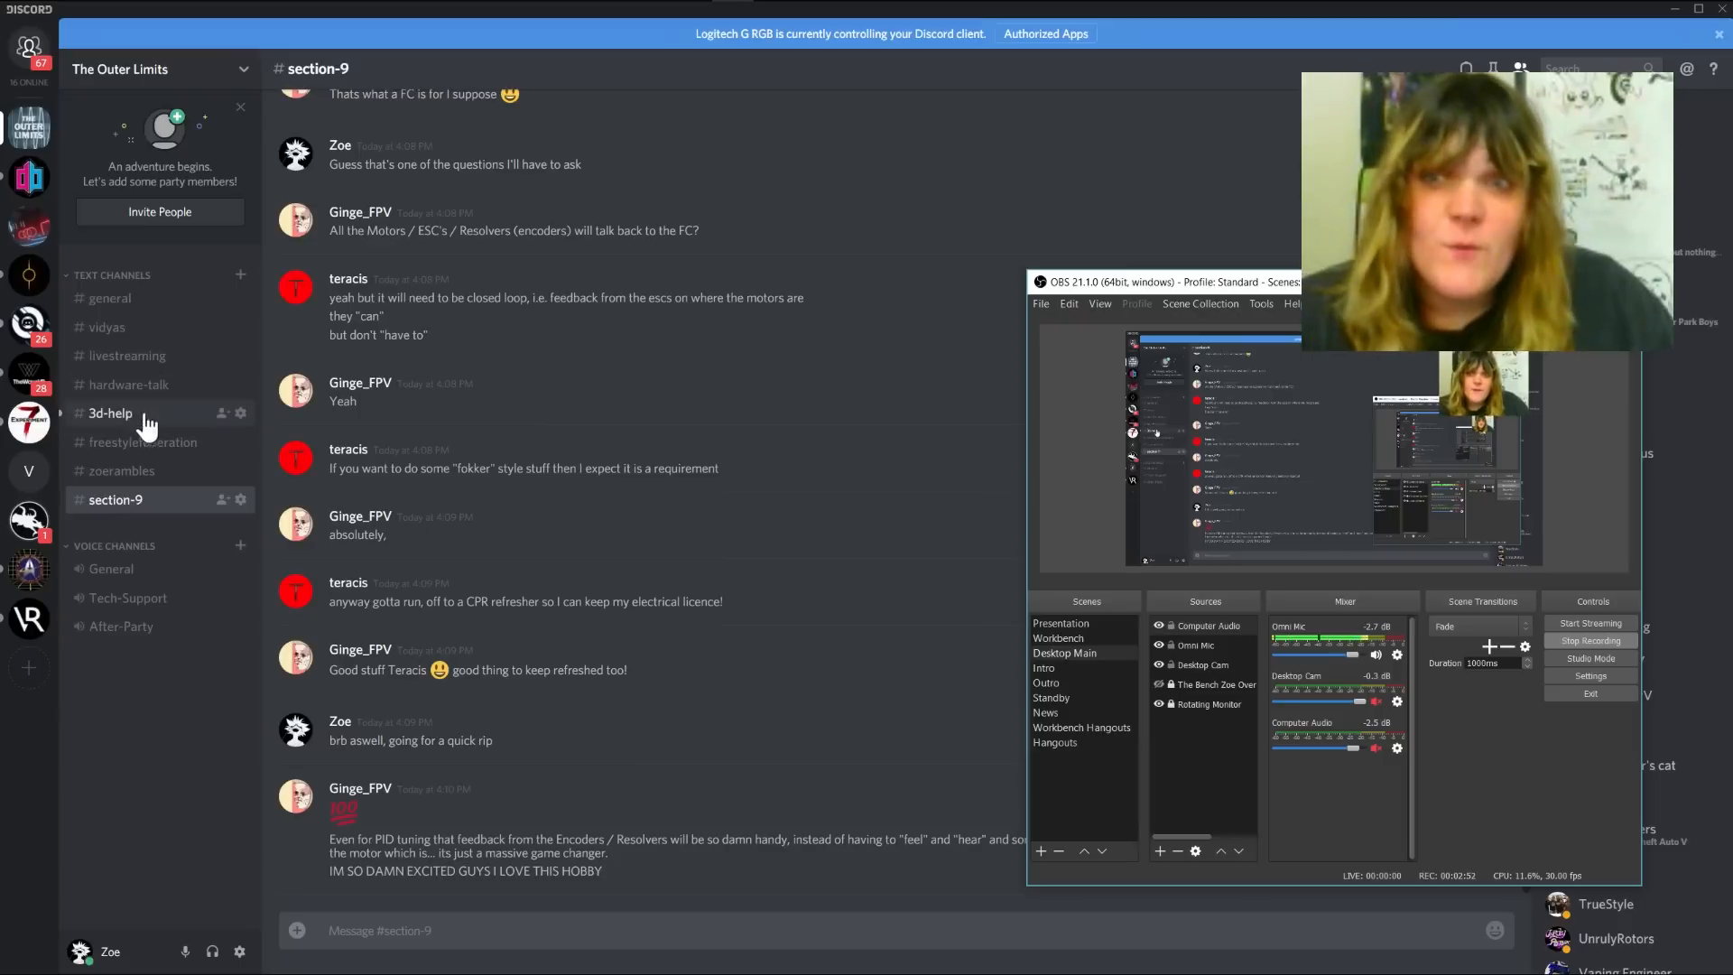
mouse_move(421, 18)
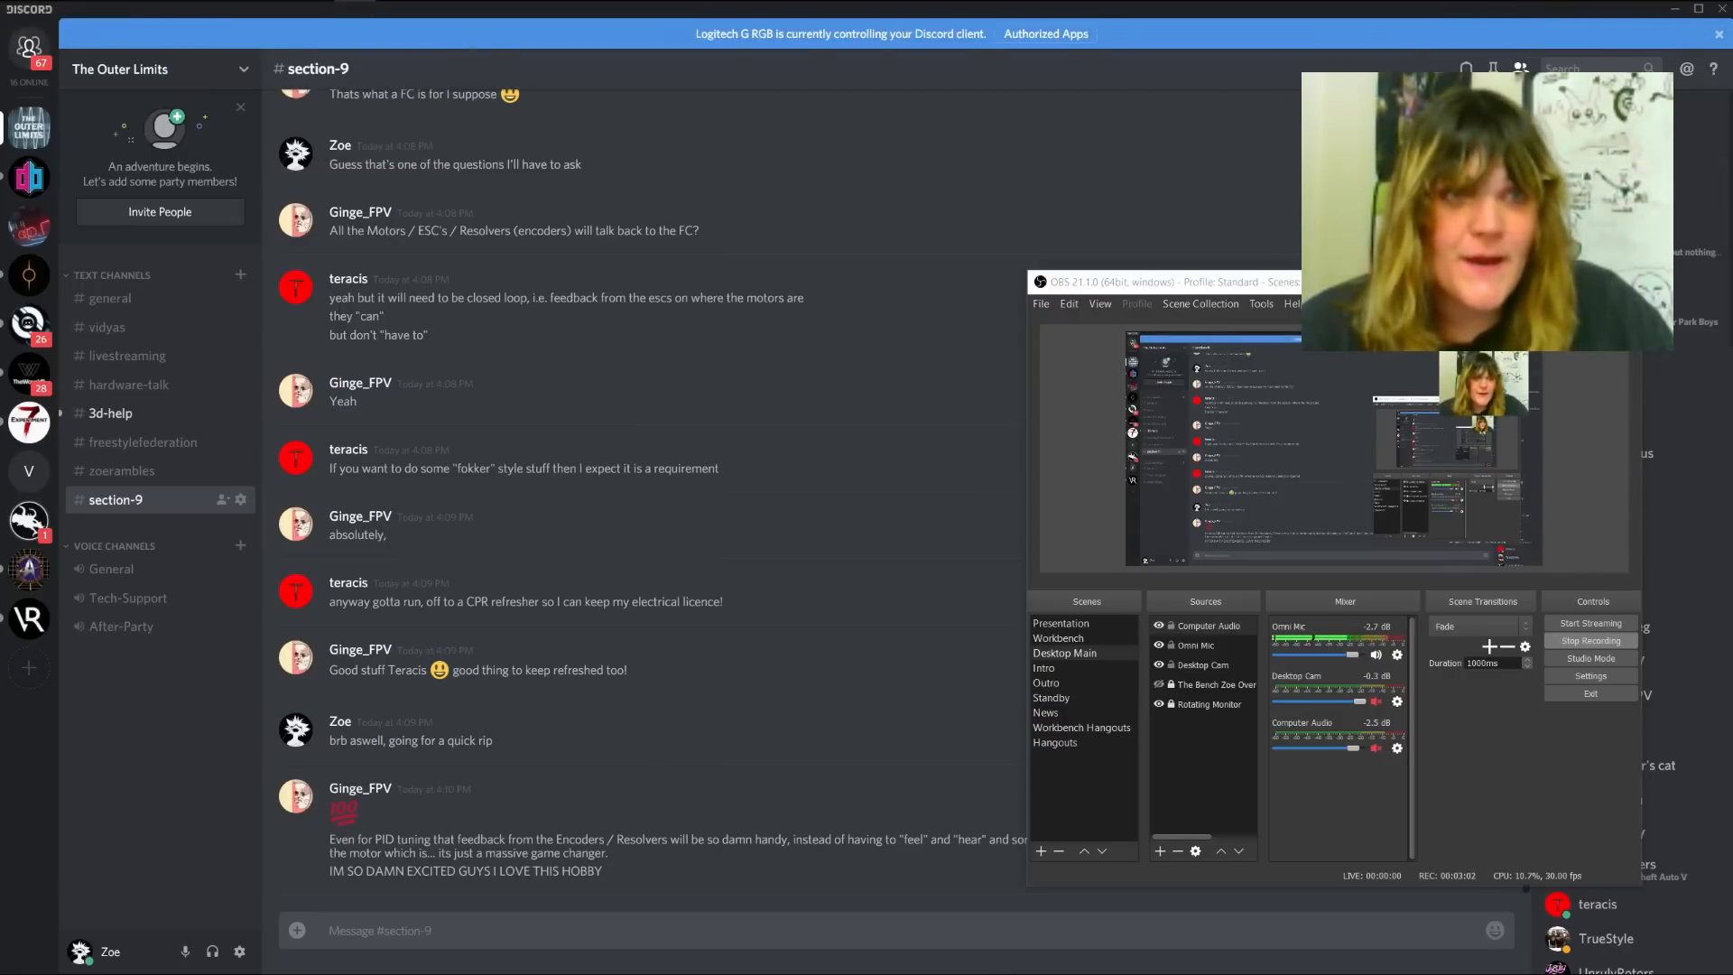
left_click(1669, 15)
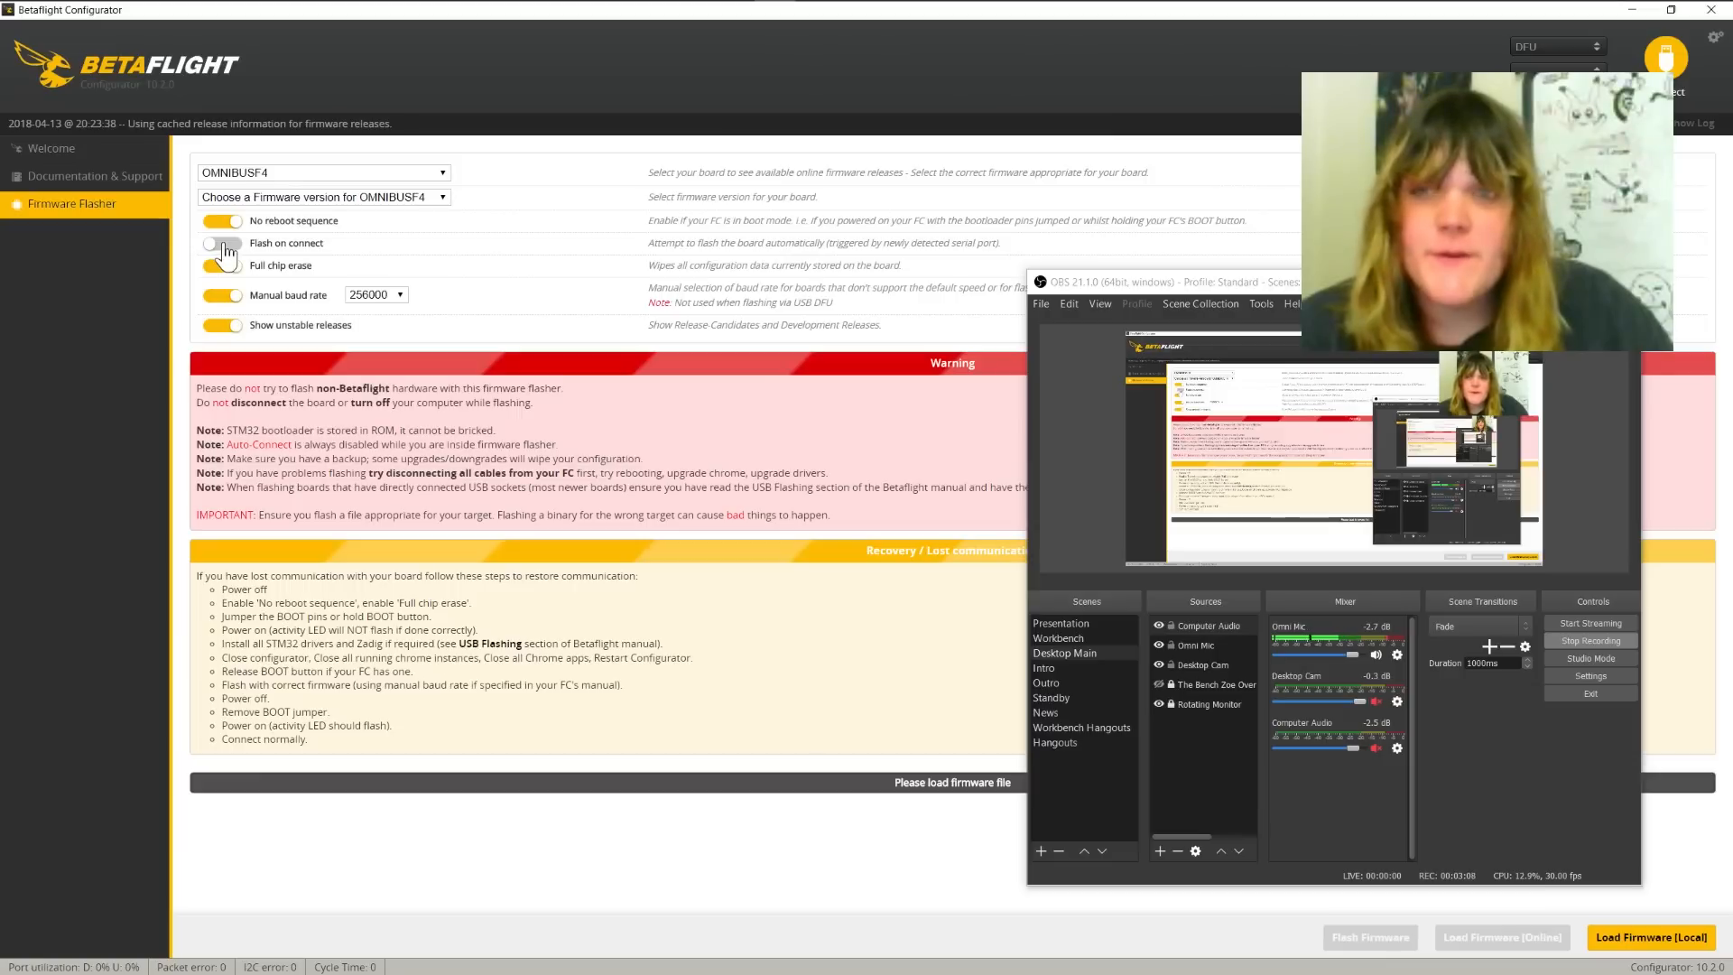
Load the local firmware file betaflight_3.4.0_OMNIBUSF4.hex from the Resources folder
left_click(290, 199)
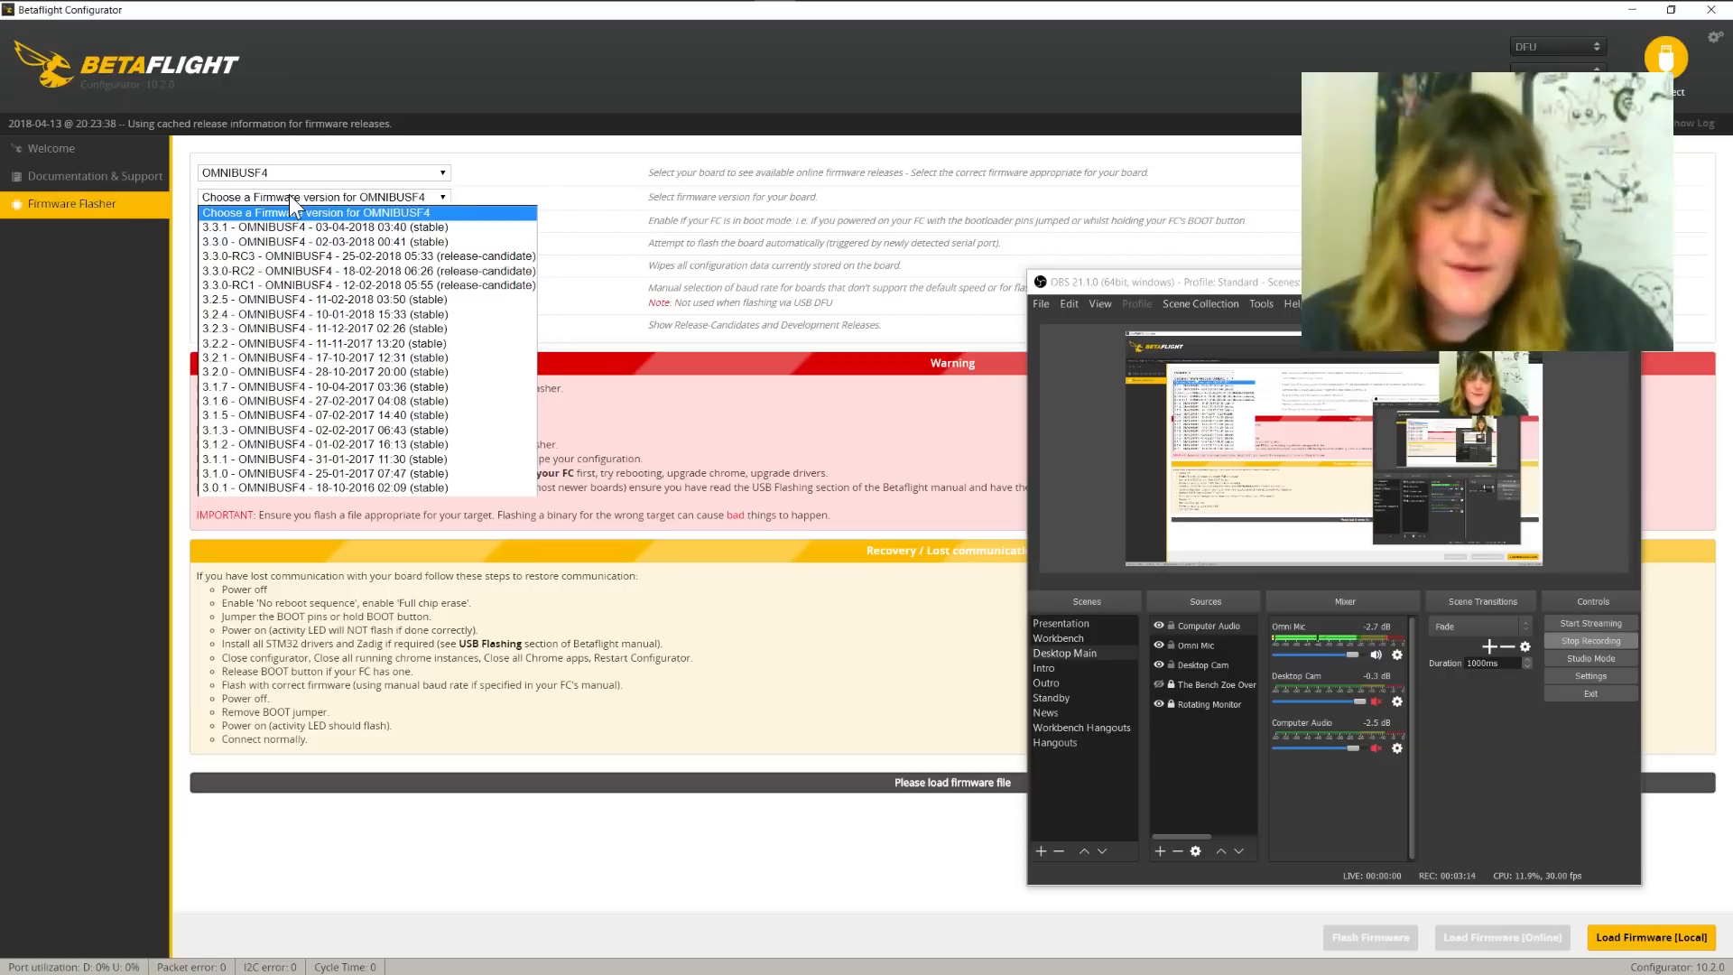
left_click(301, 197)
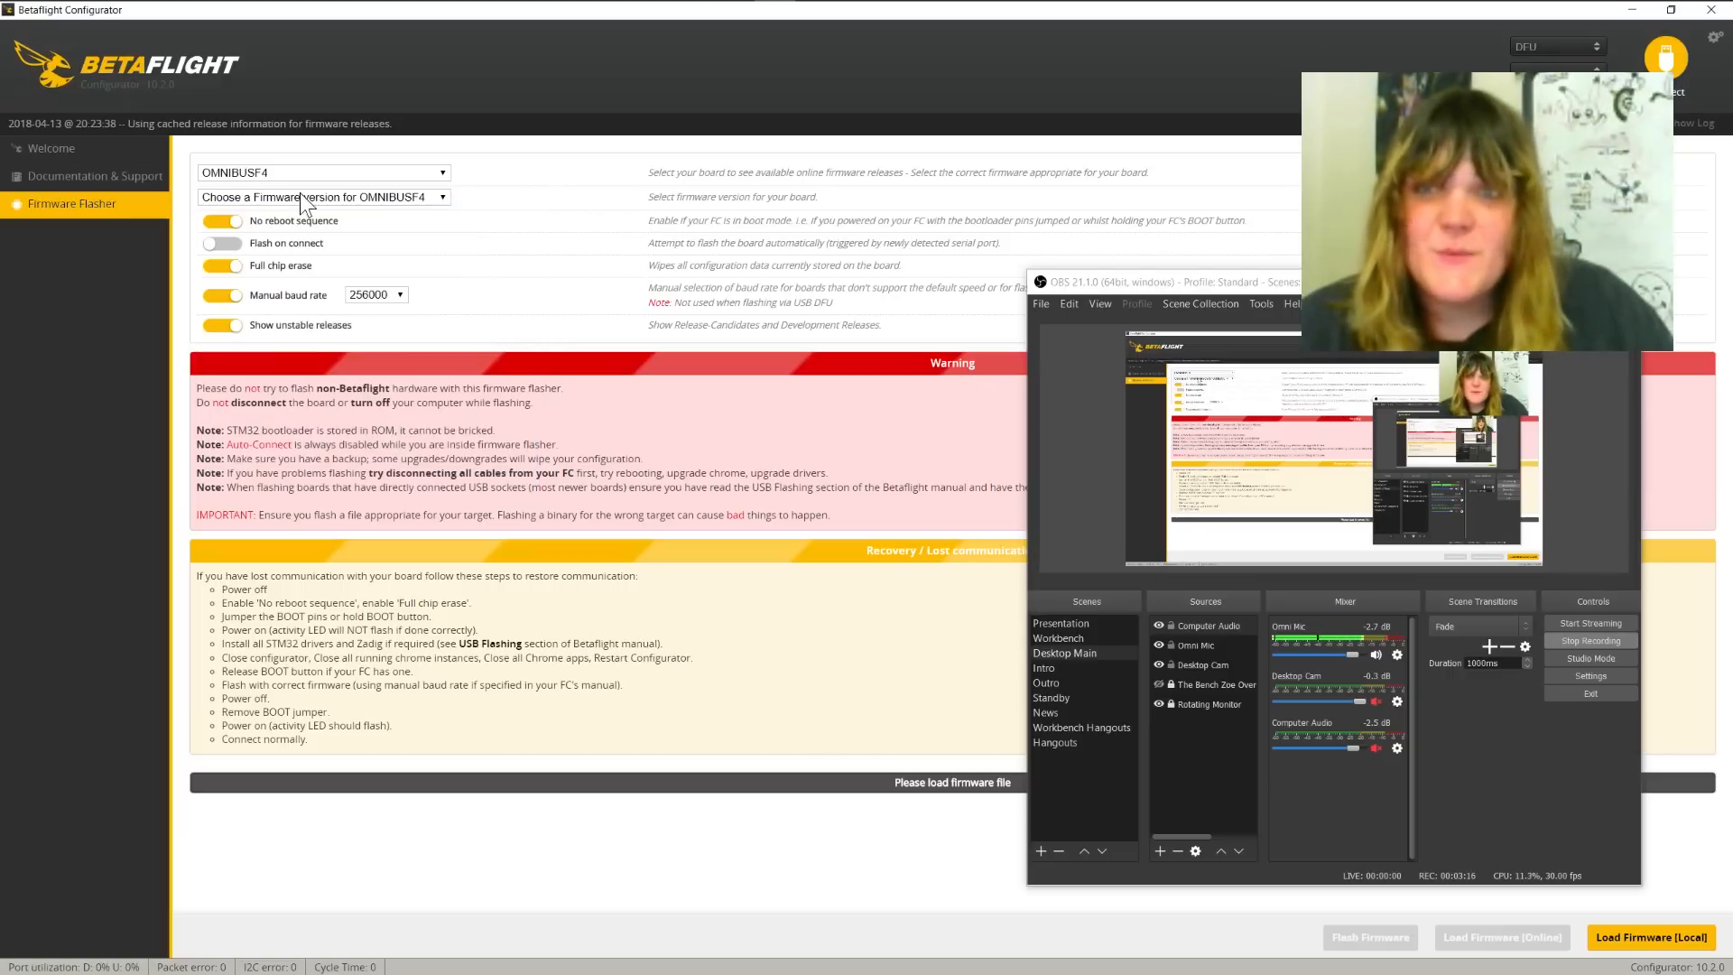
left_click(1653, 935)
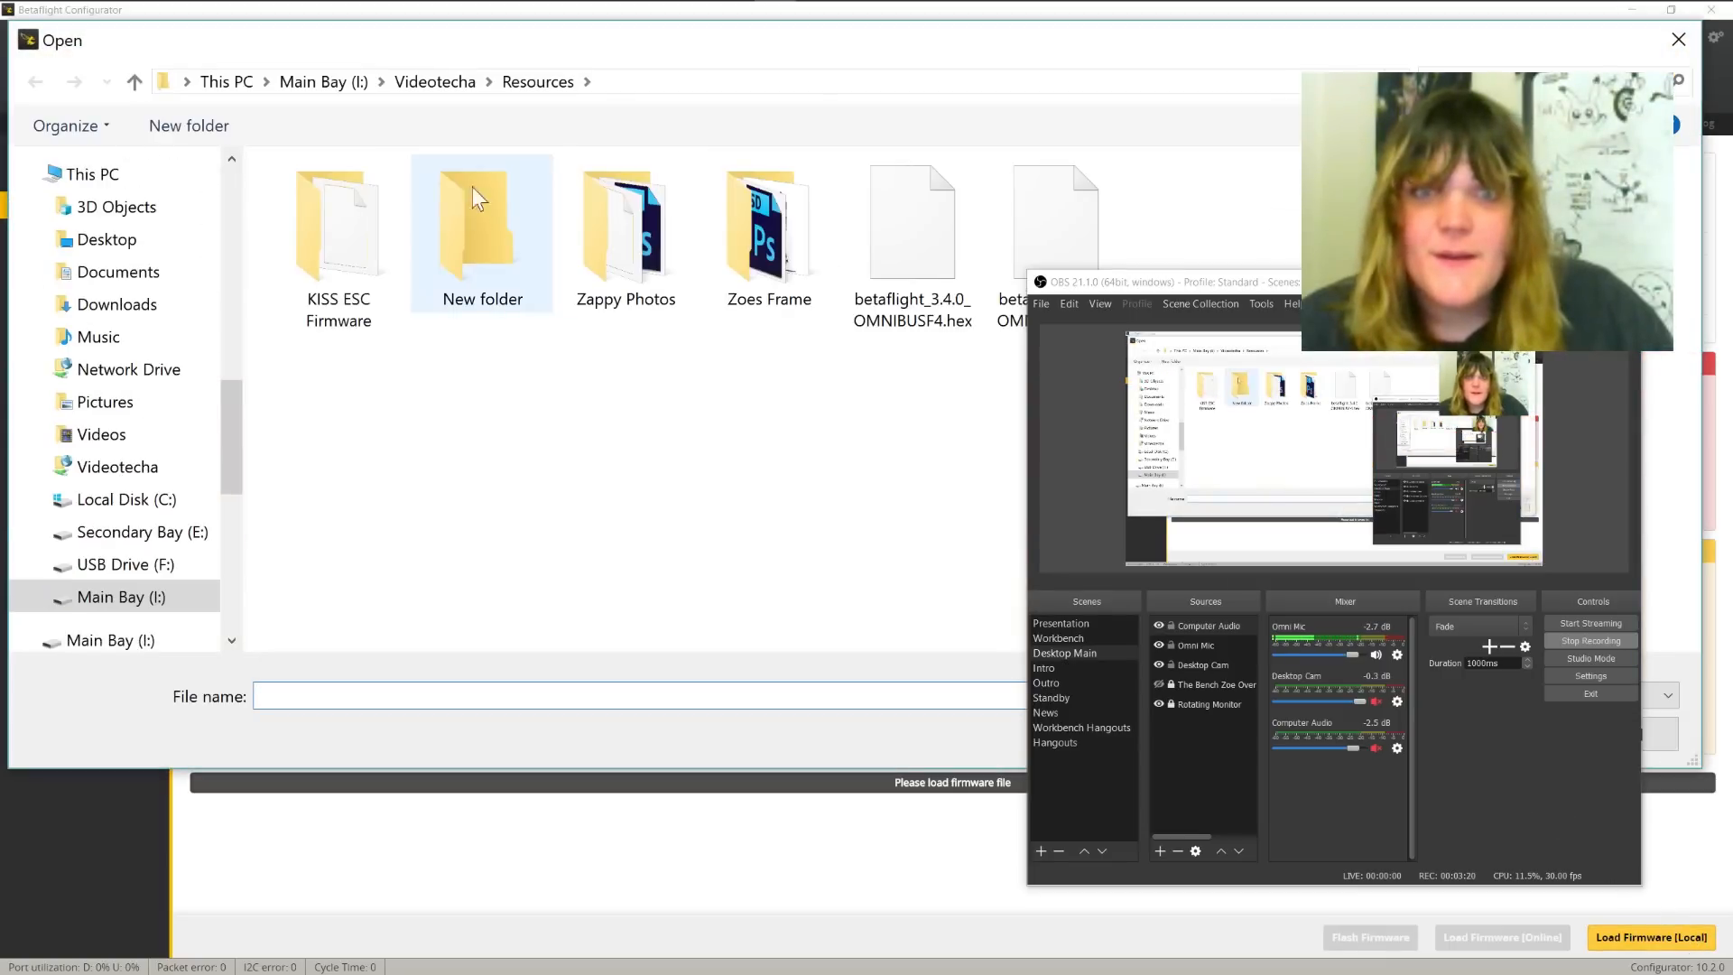
left_click_drag(1184, 268, 793, 387)
left_click(1023, 231)
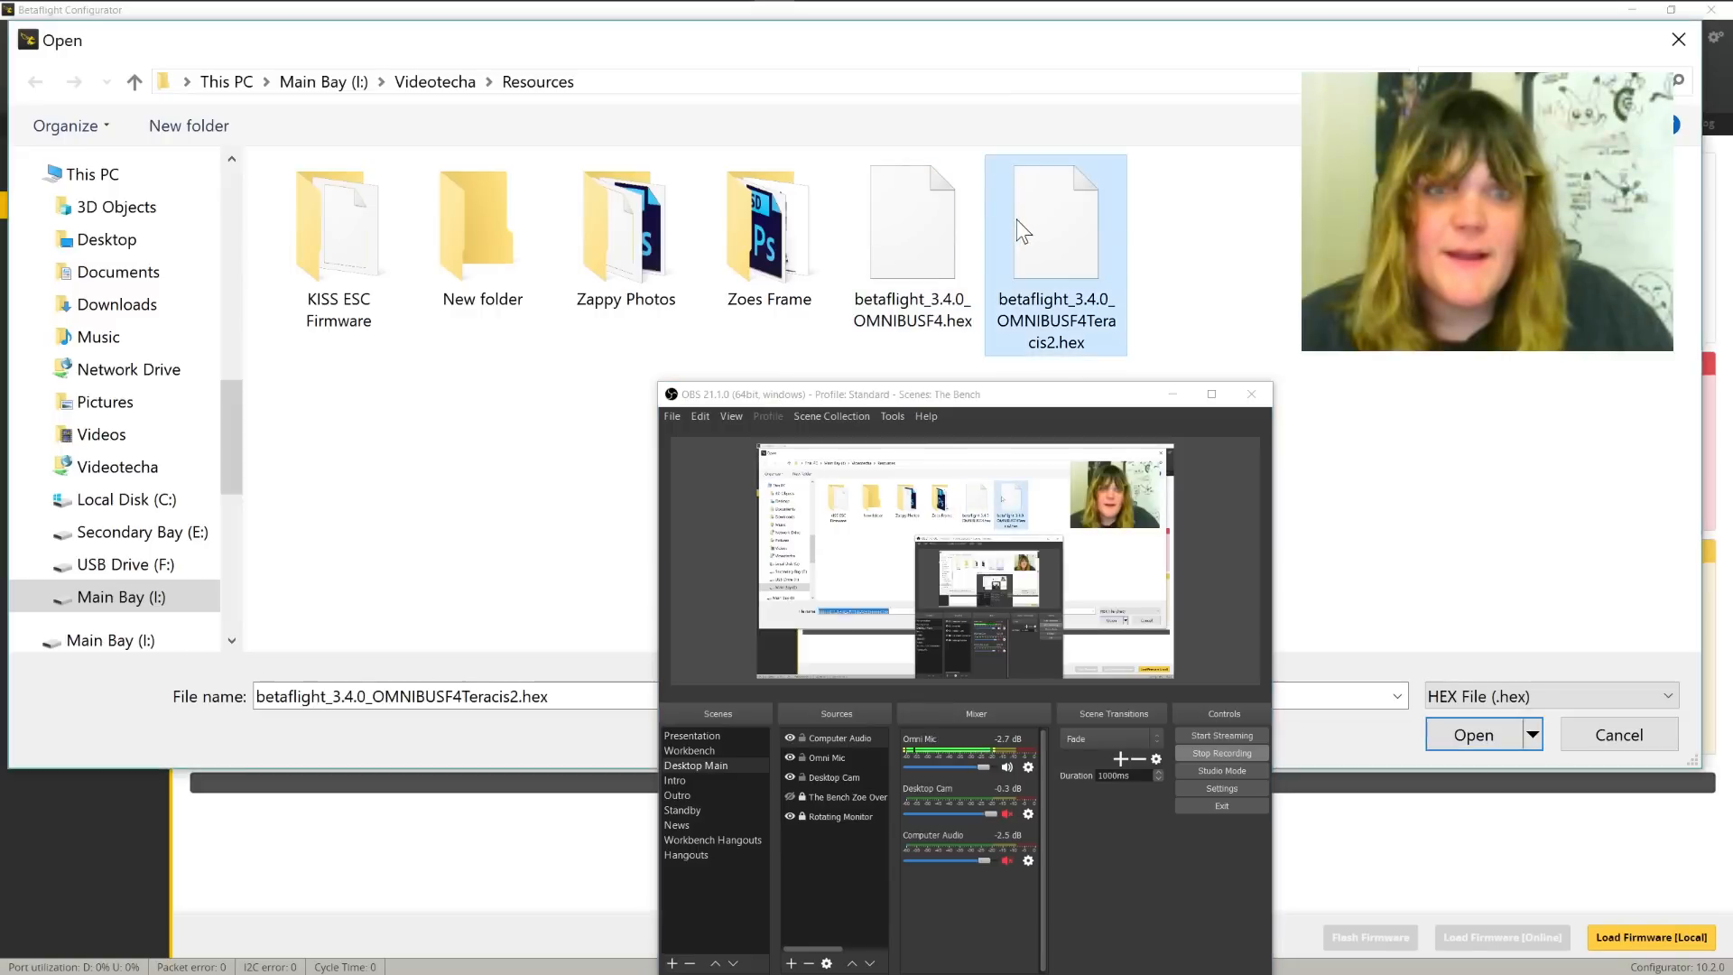
left_click(912, 230)
left_click(1055, 230)
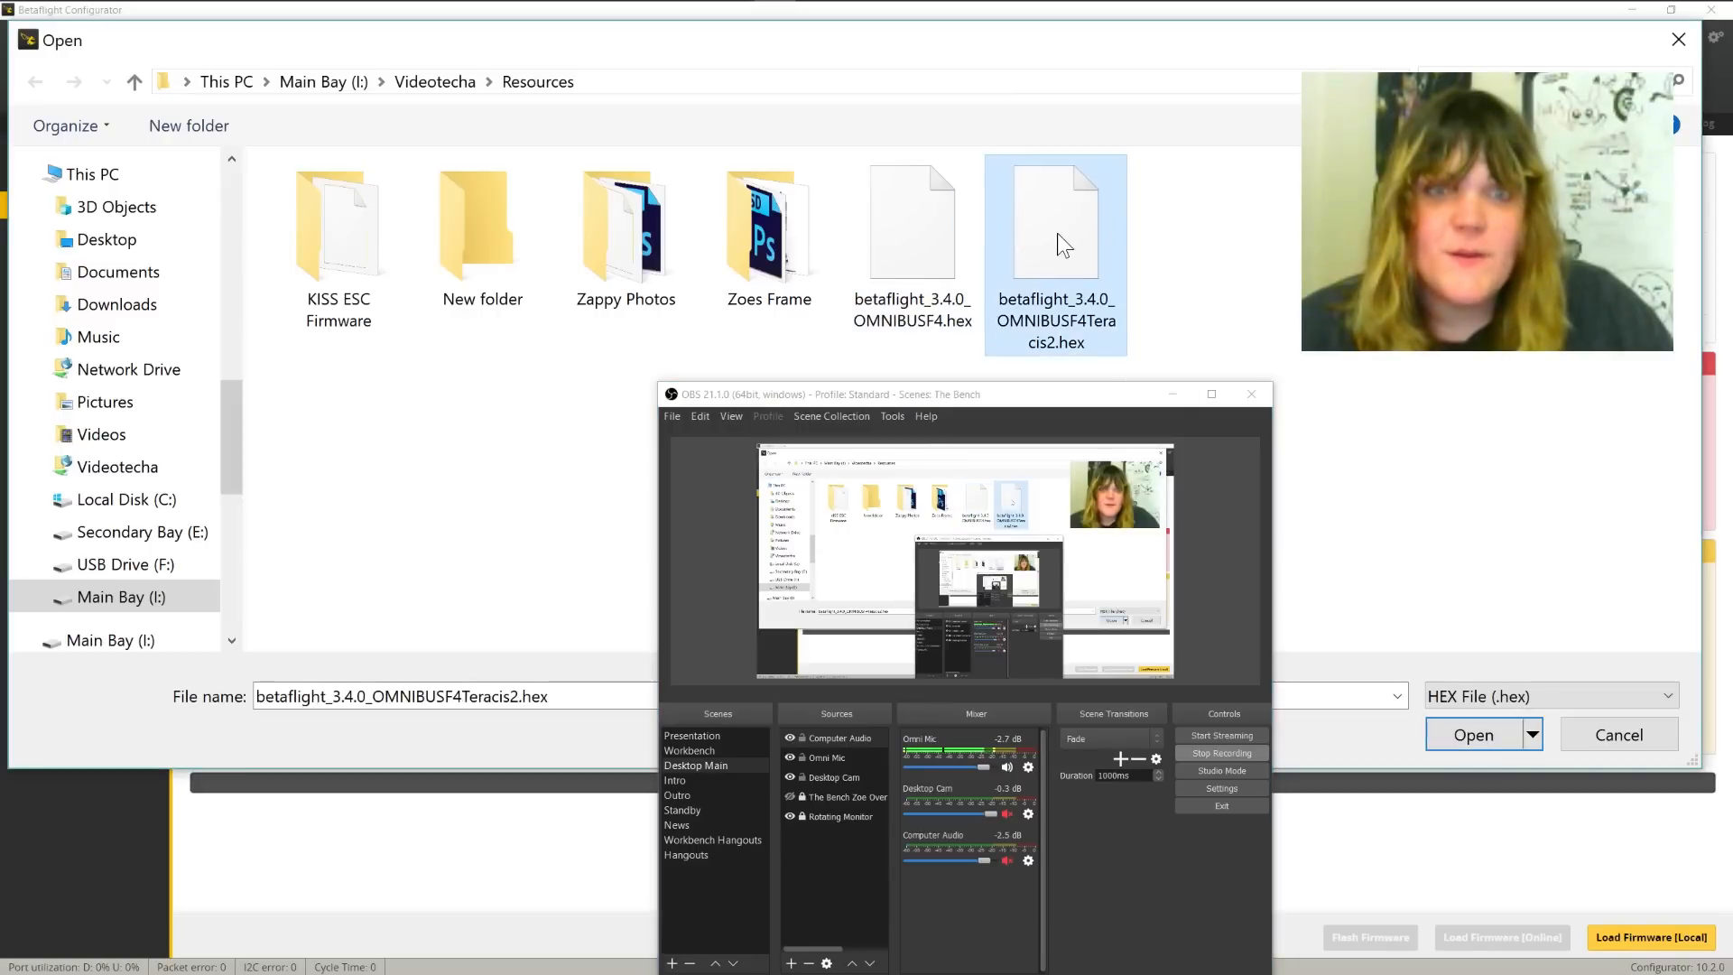
left_click(912, 230)
left_click(1474, 735)
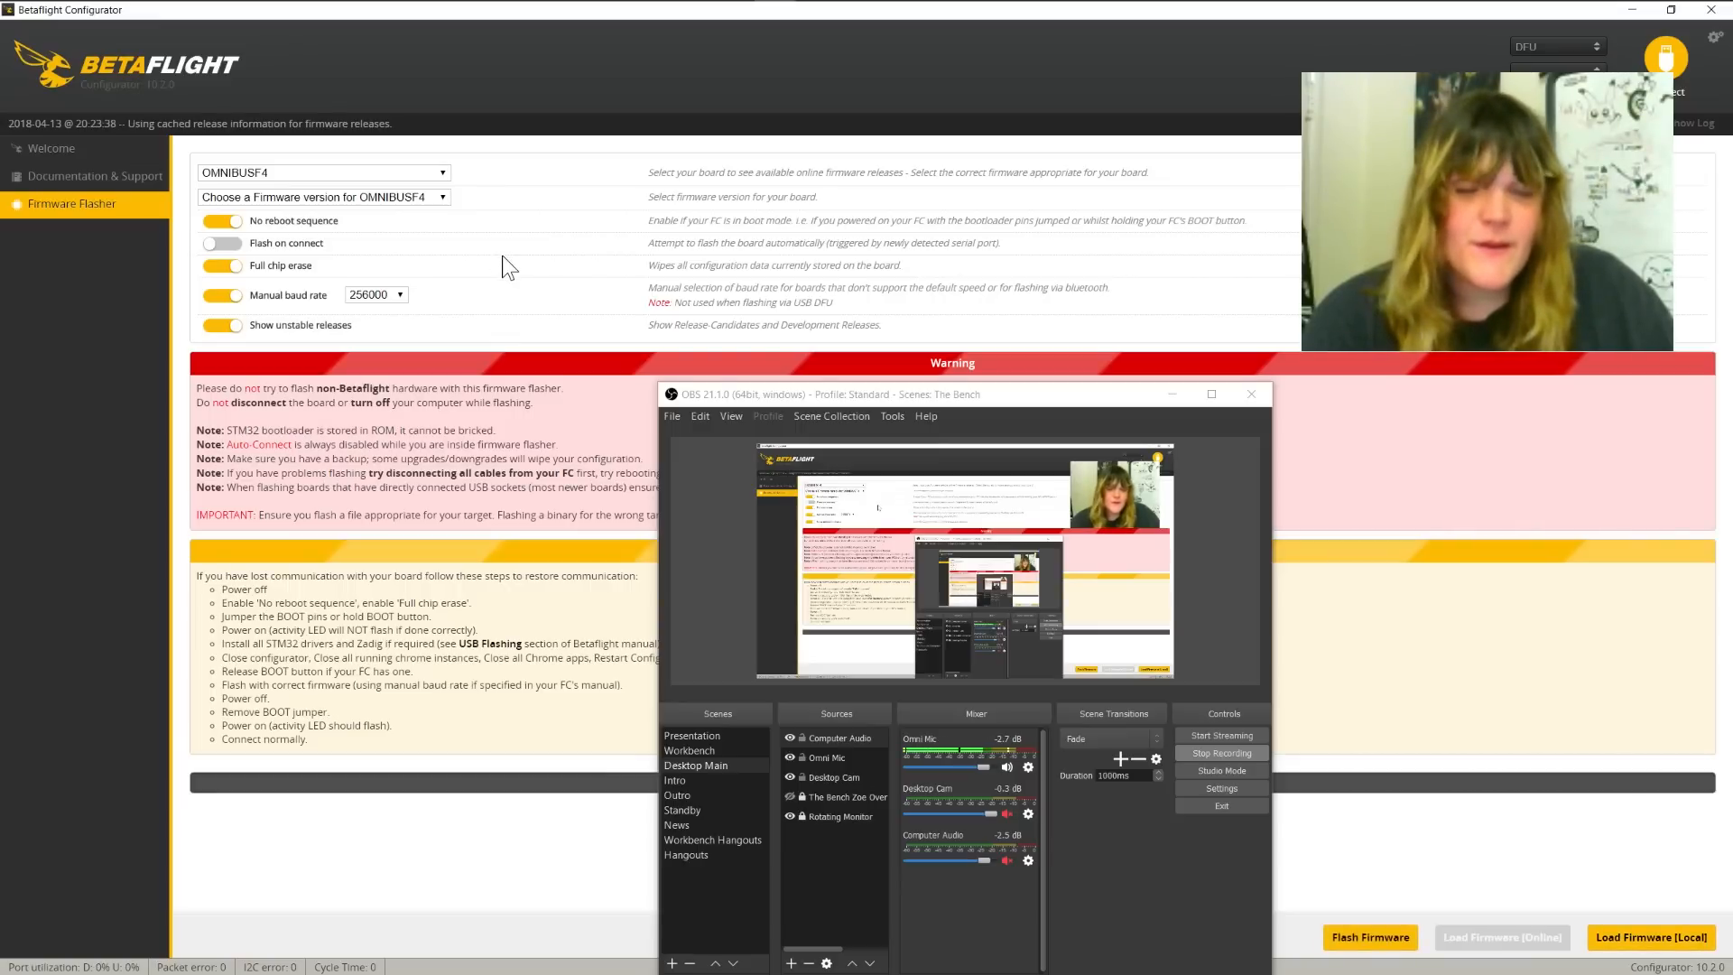
Check the board choices and the online firmware versions without changing either selection
left_click(387, 174)
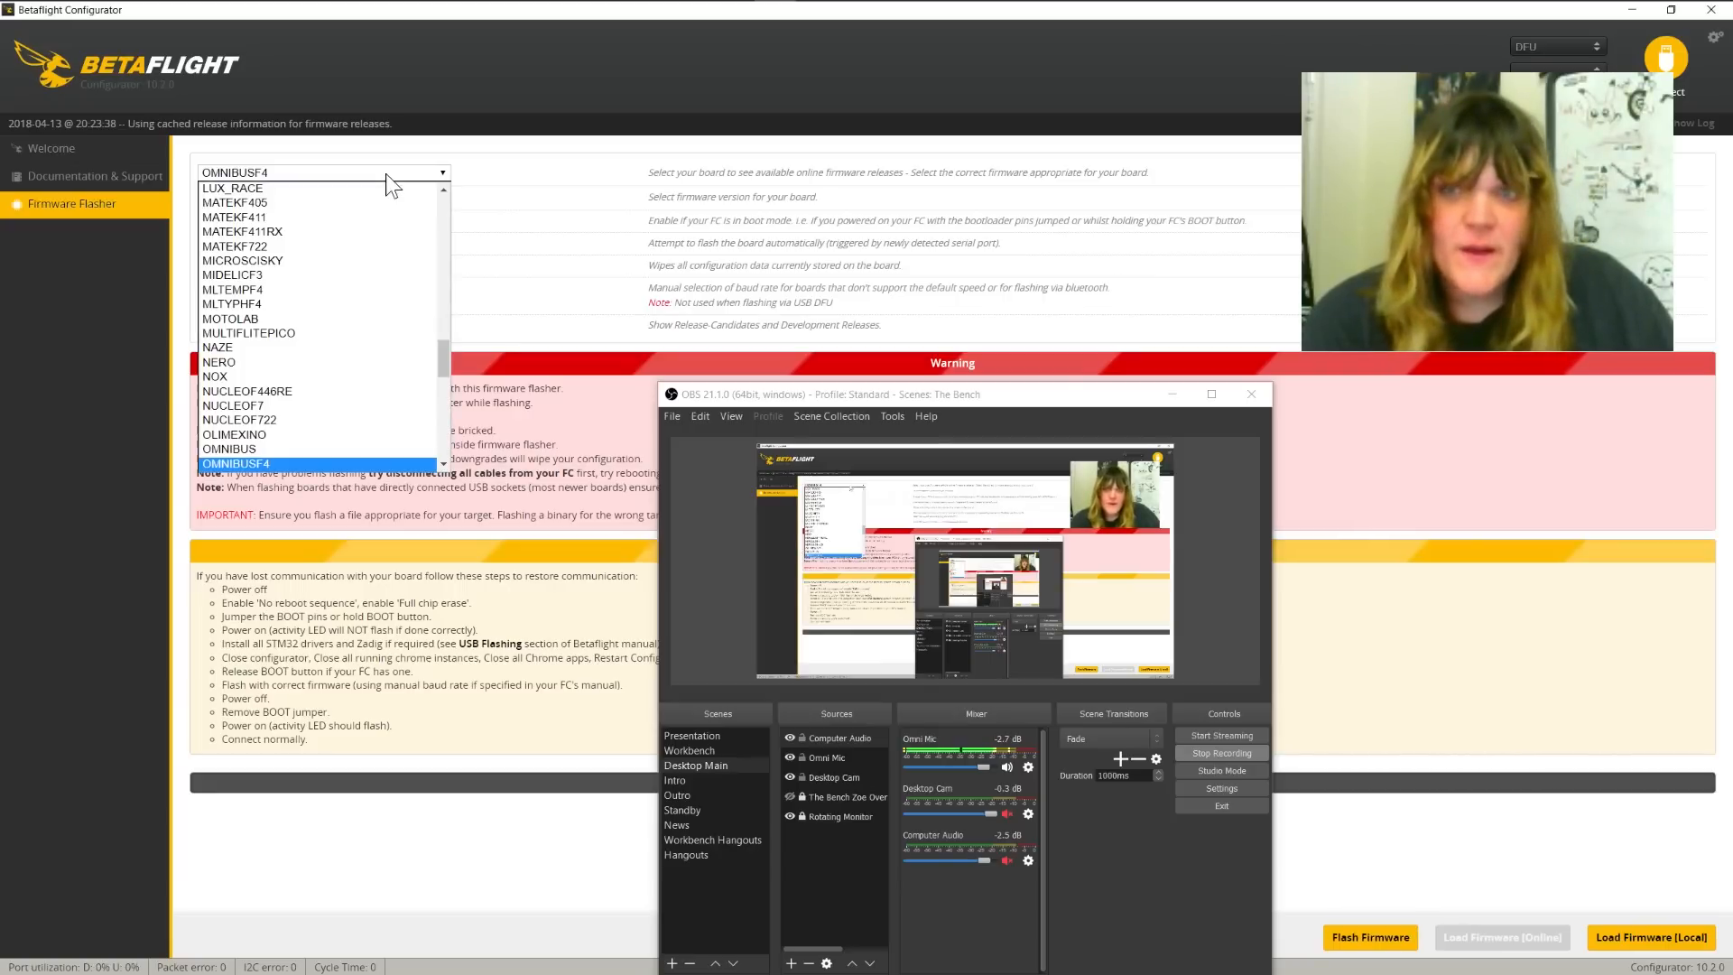
left_click(386, 173)
left_click(379, 198)
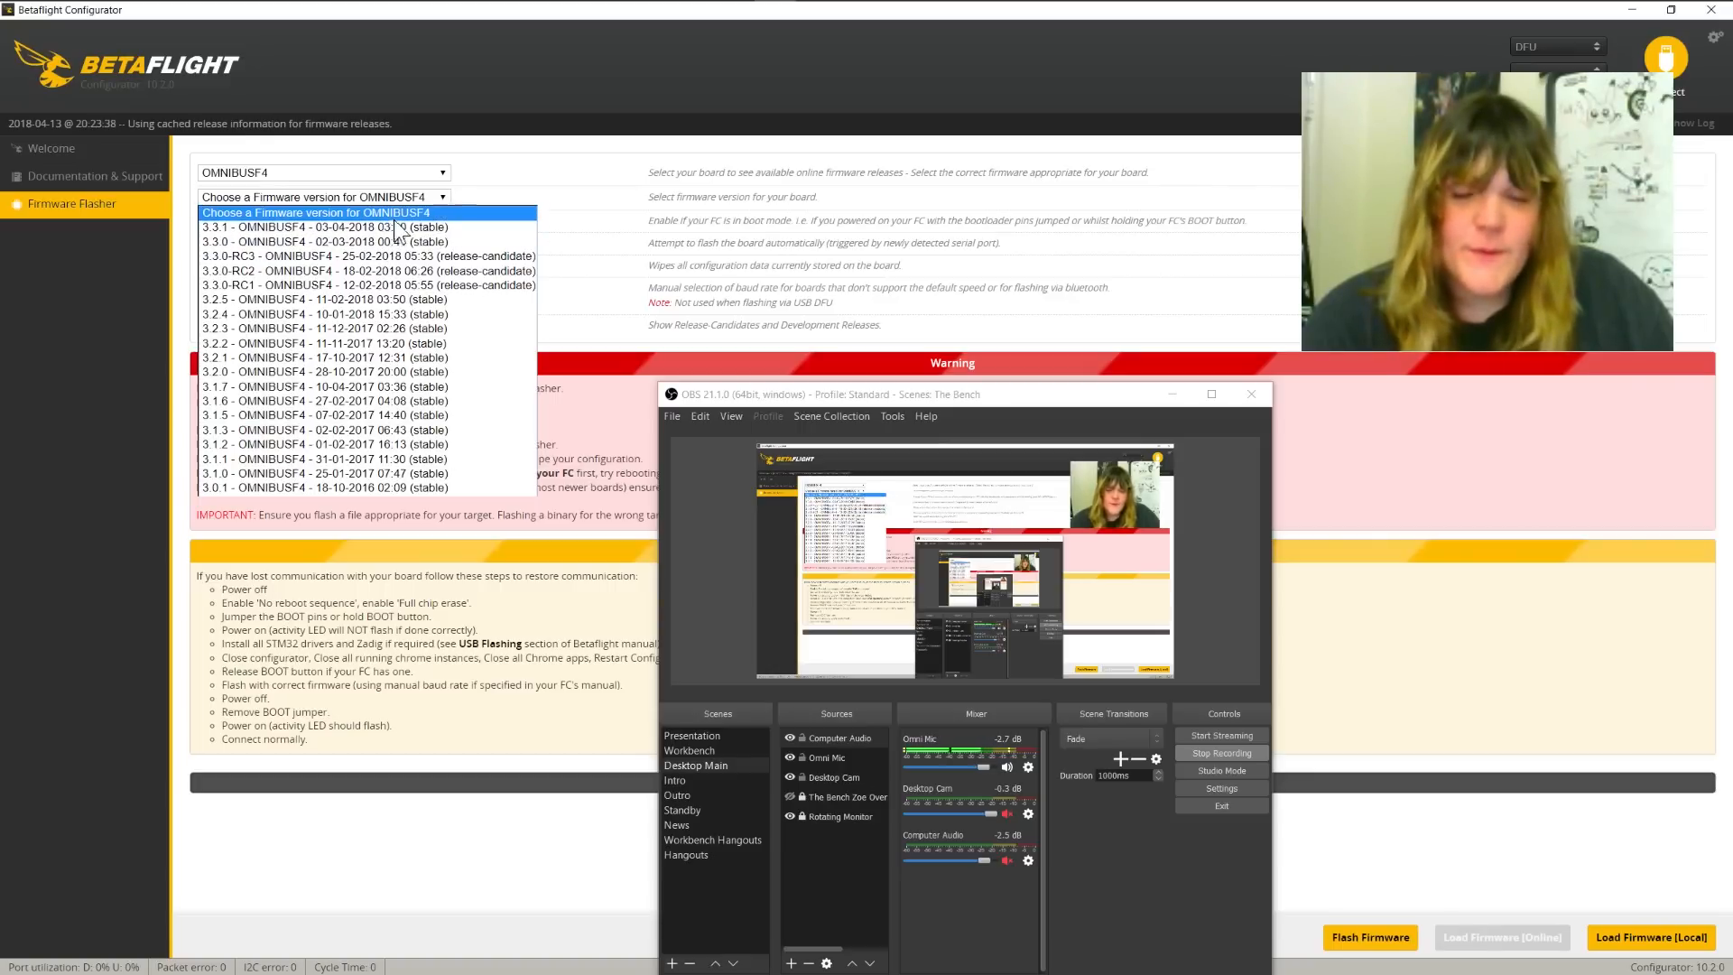
left_click(569, 214)
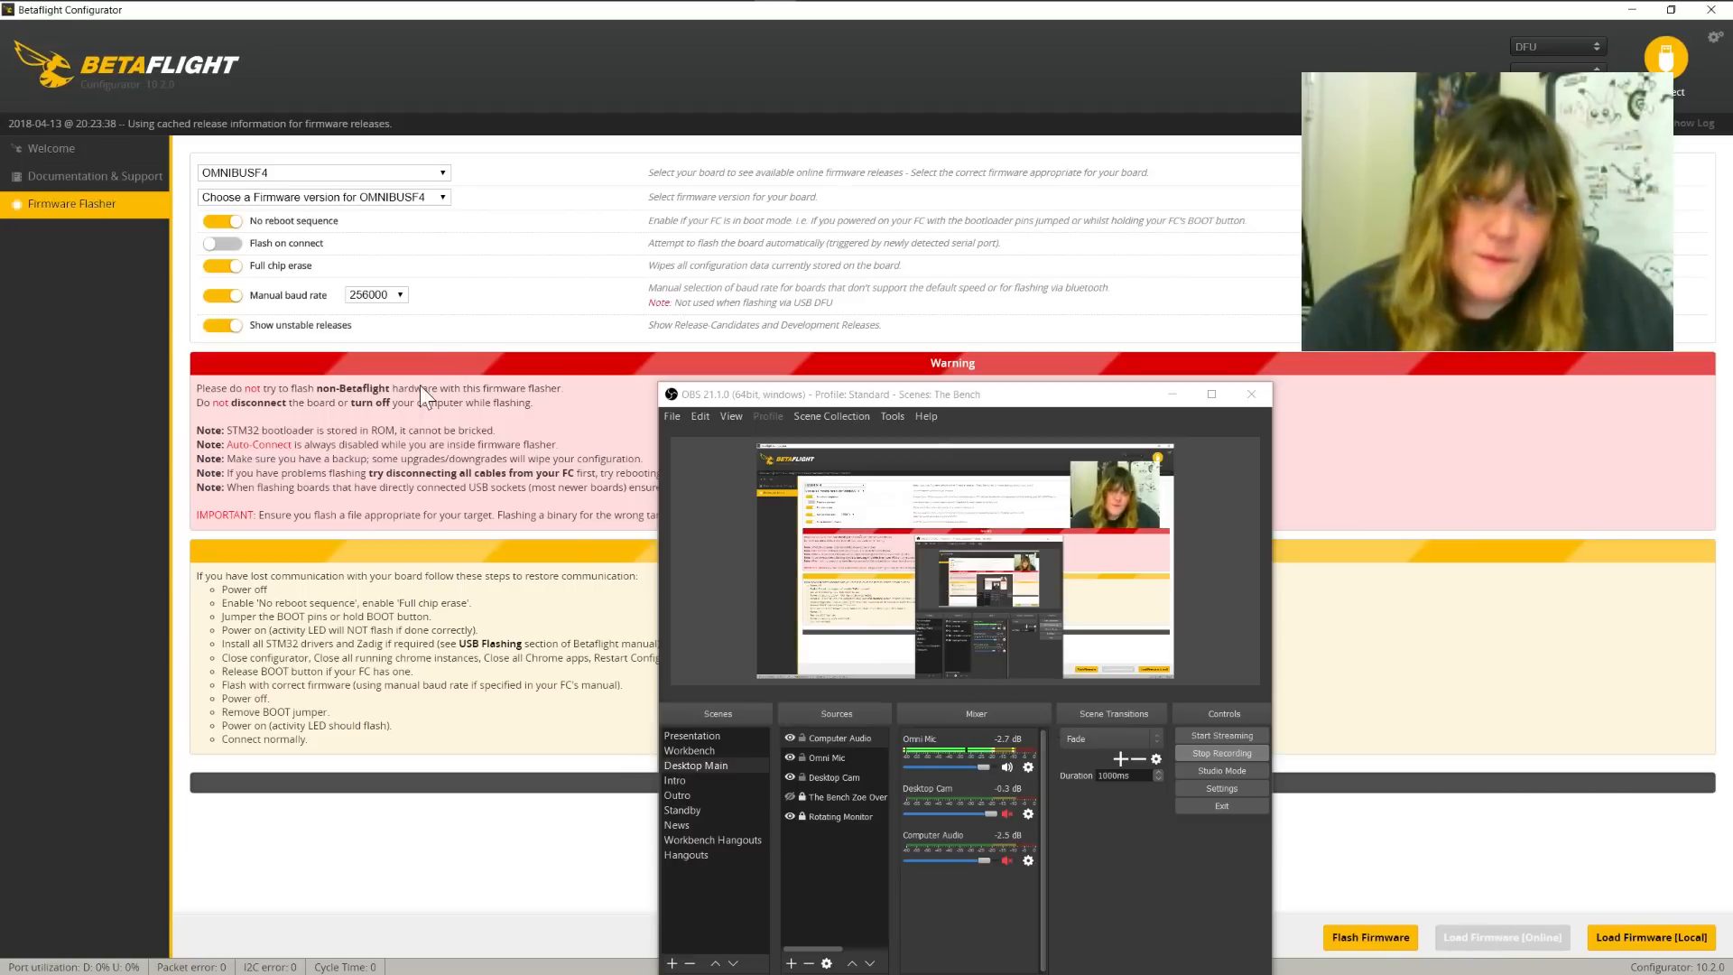
Flash the loaded firmware onto the flight controller, moving the OBS window out of the way during the erase
left_click(1352, 942)
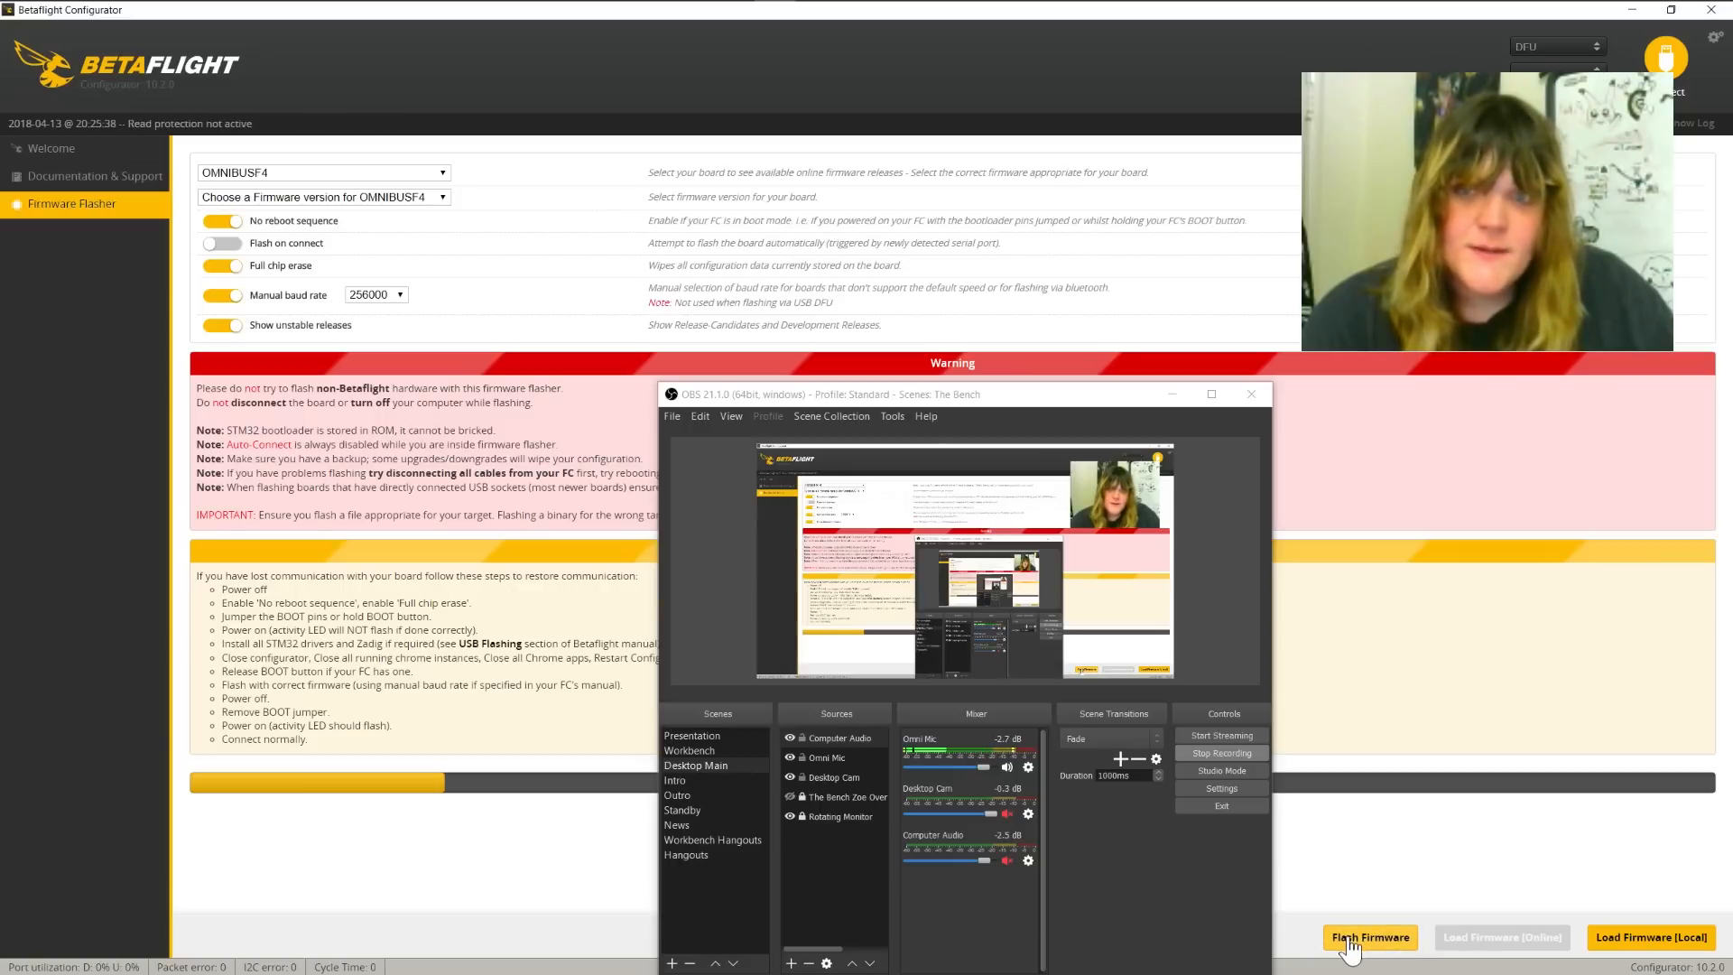
left_click_drag(1167, 415, 1525, 67)
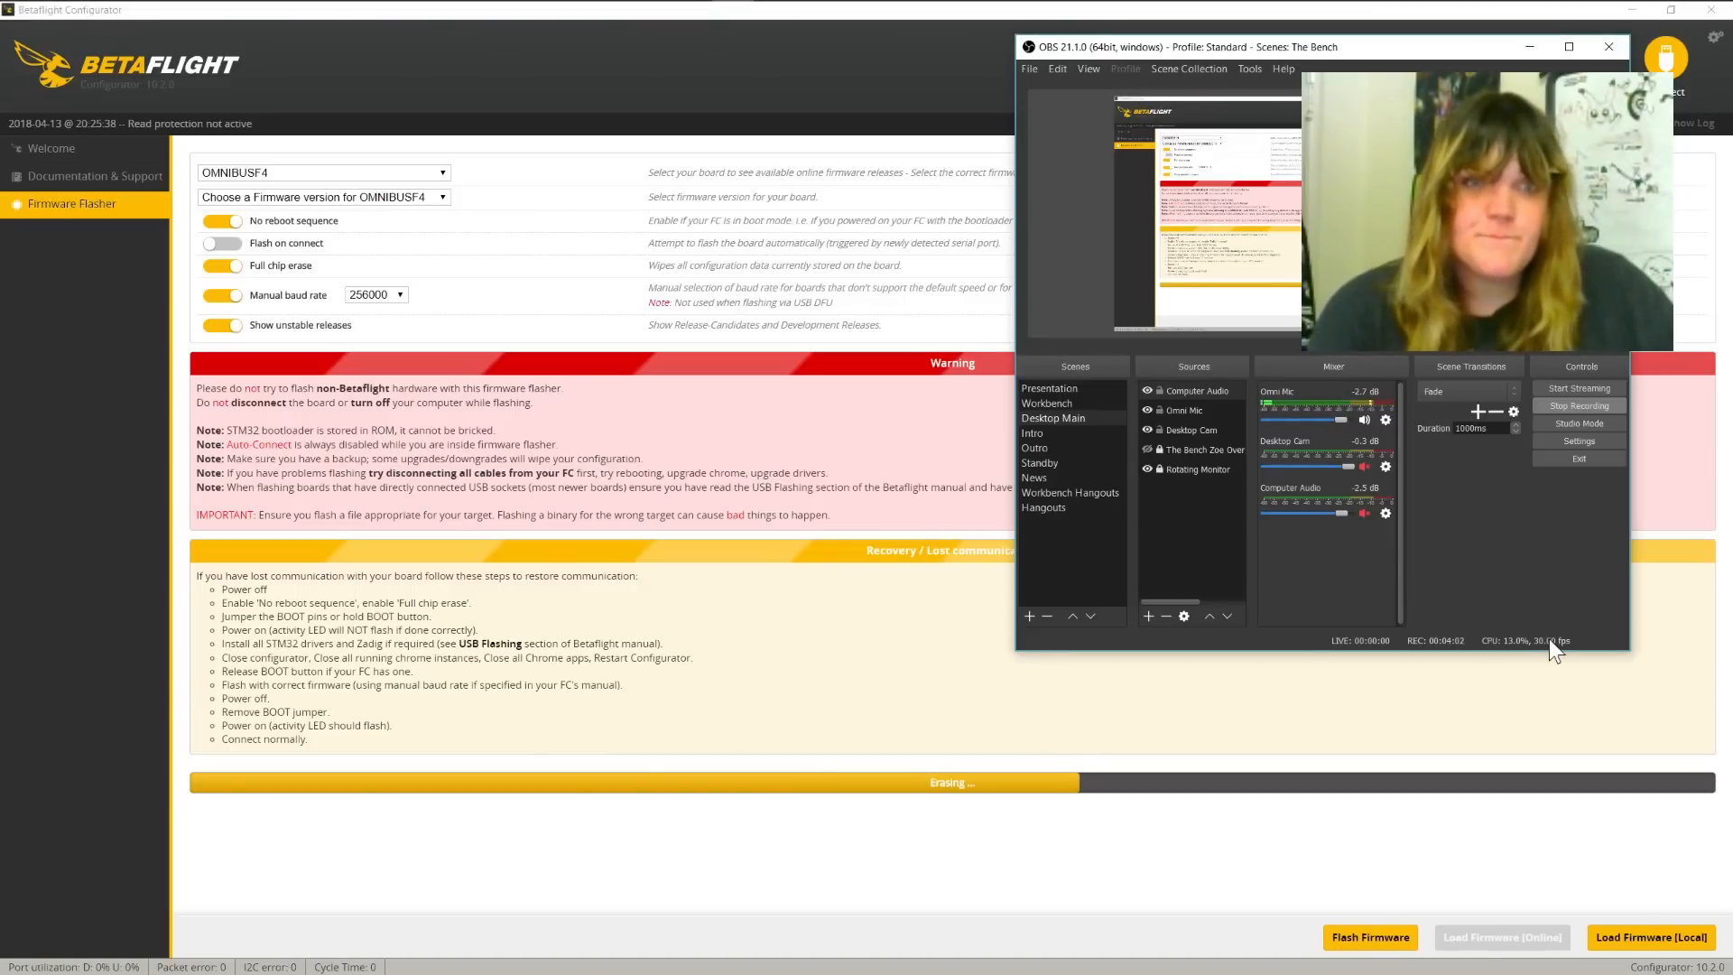
left_click(1526, 42)
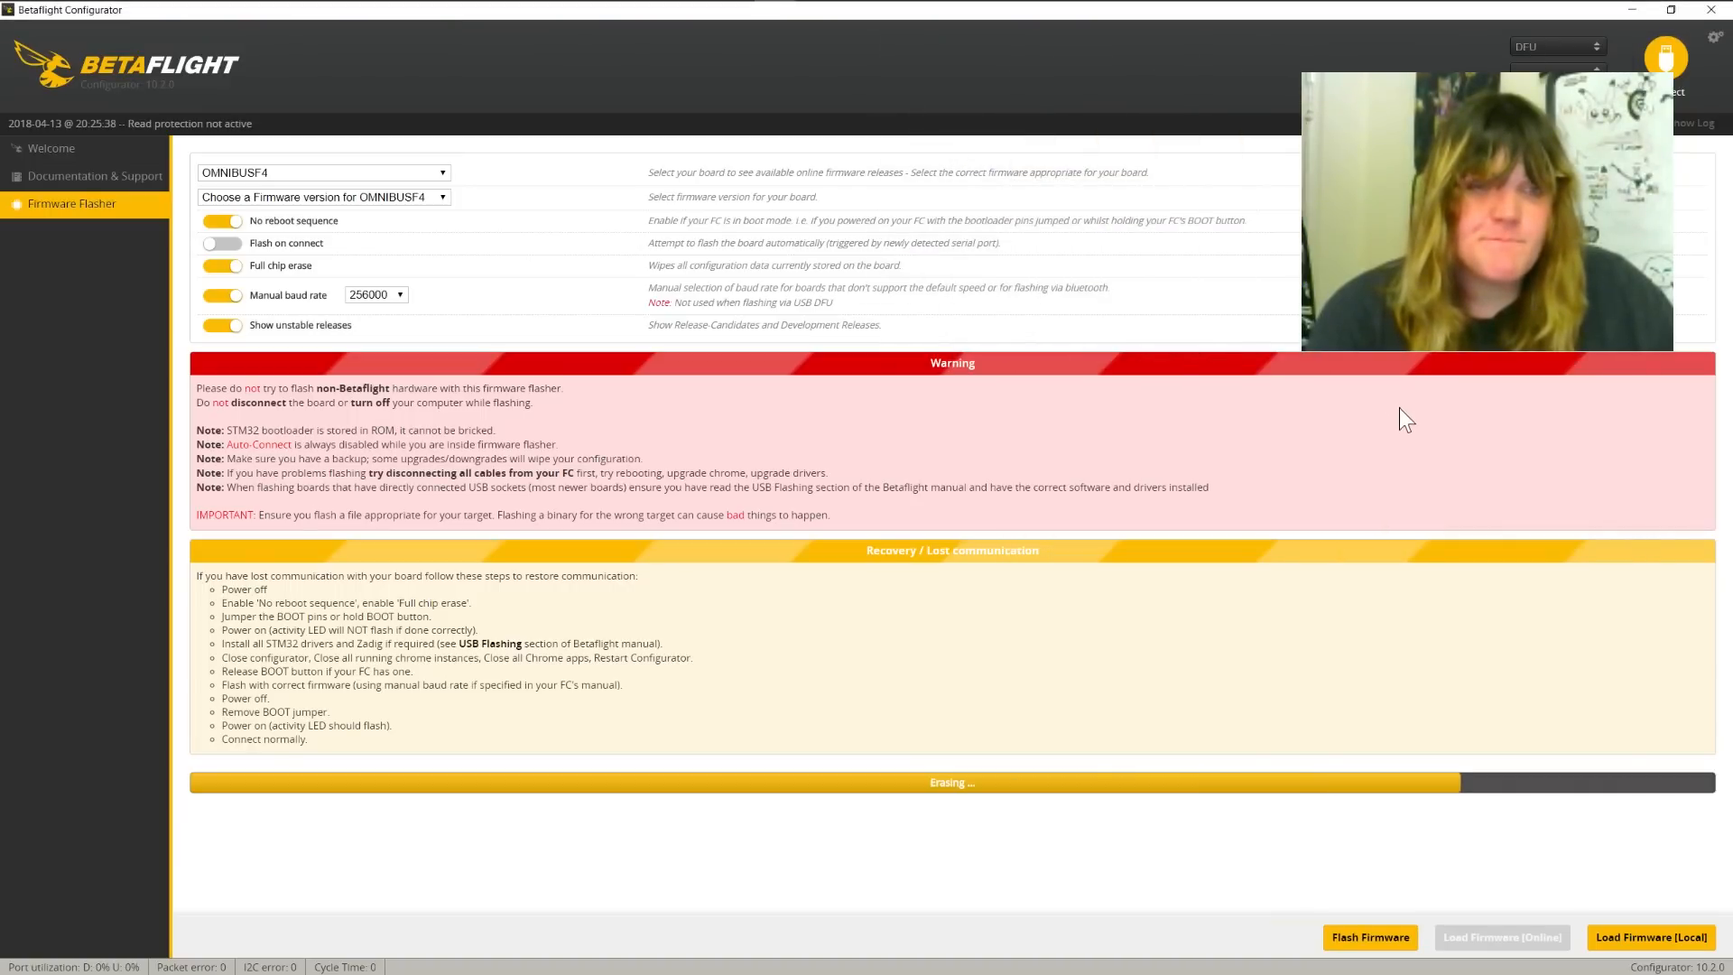
mouse_move(1049, 11)
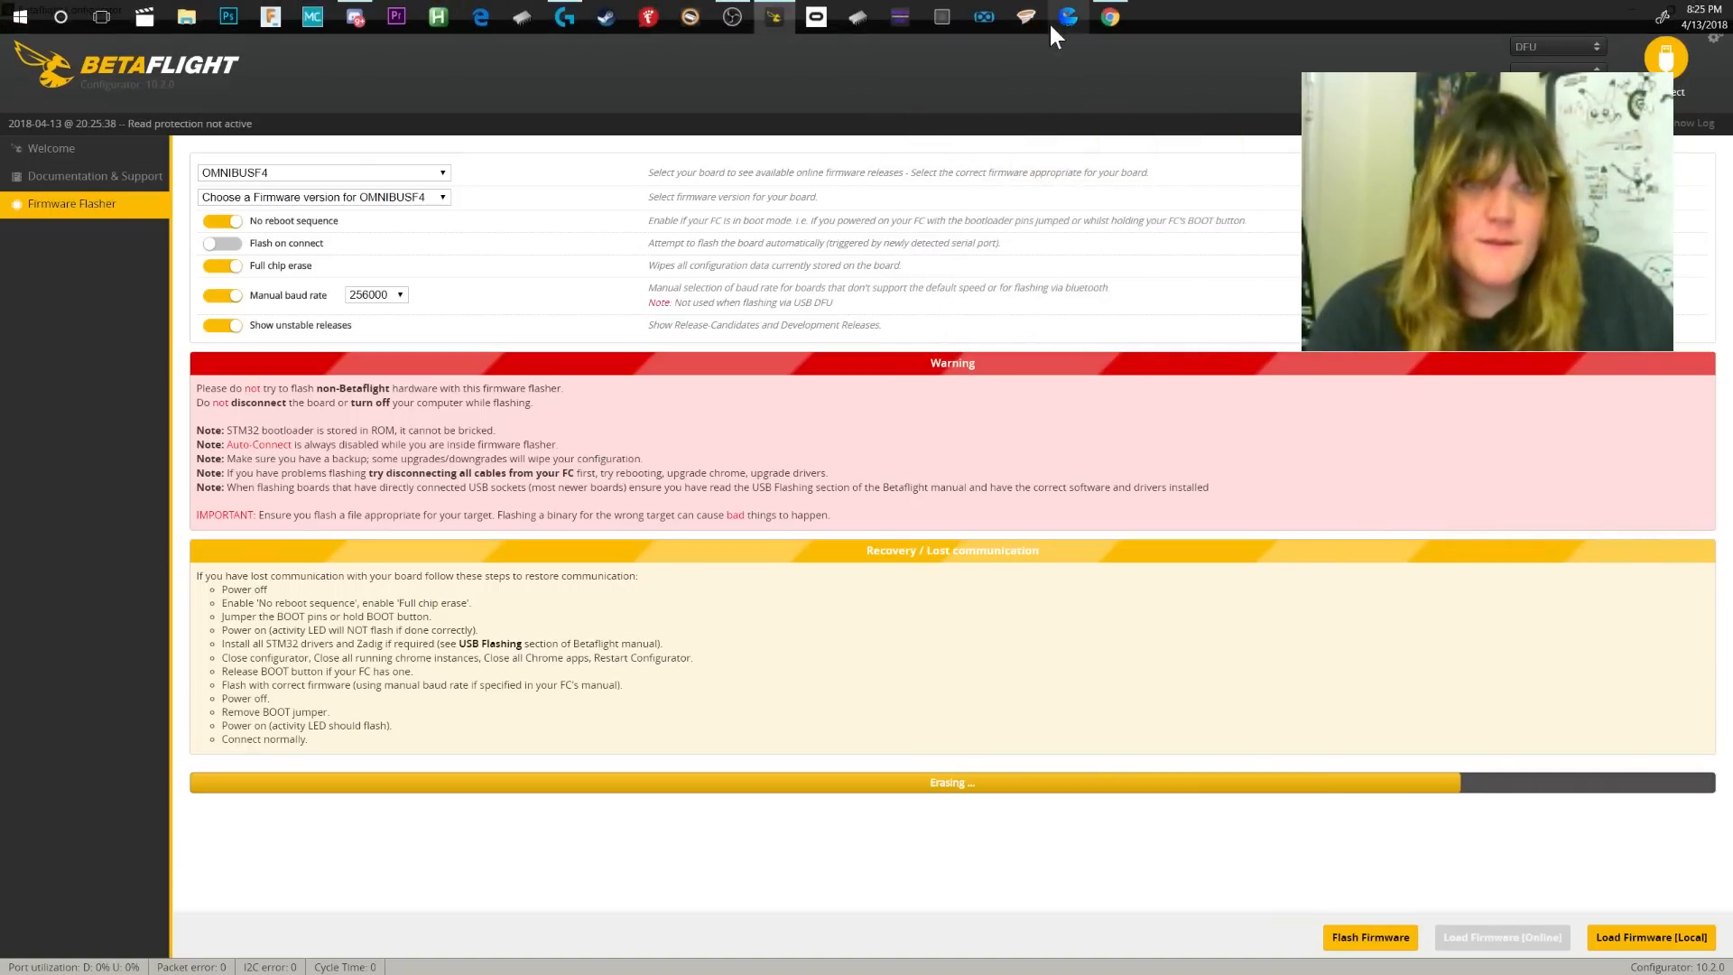
left_click(733, 15)
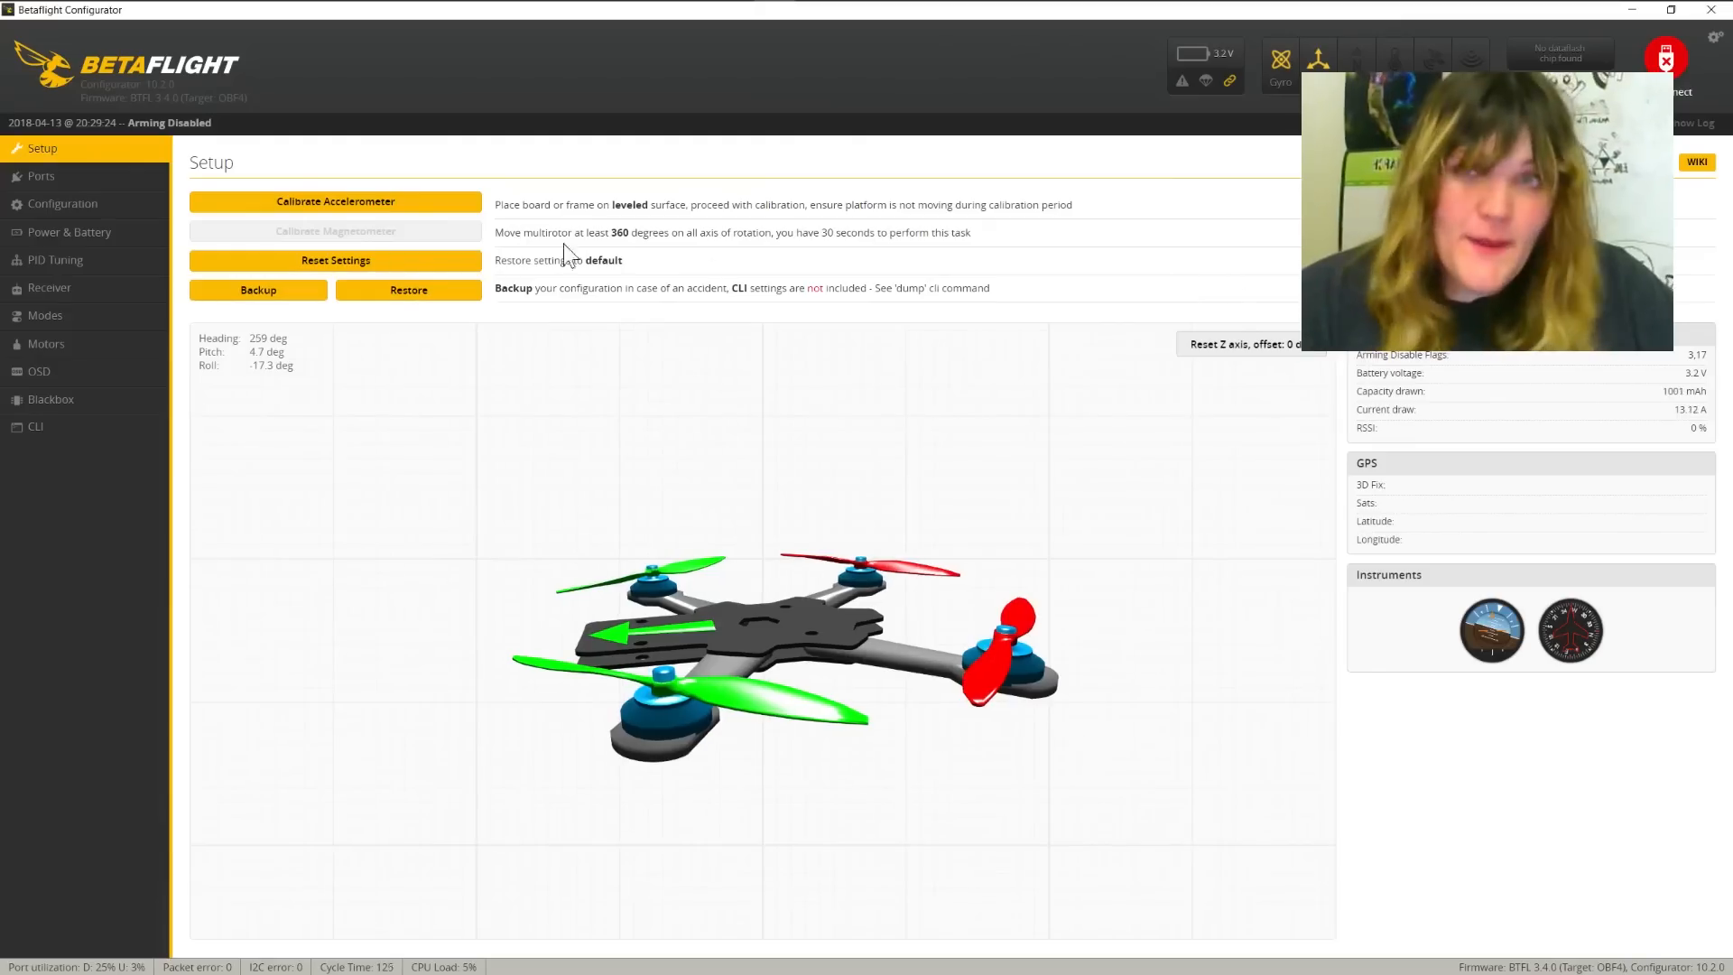
Toggle Serial Rx for UART1 in the port settings, and save and reboot the flight controller
left_click(65, 181)
left_click(637, 311)
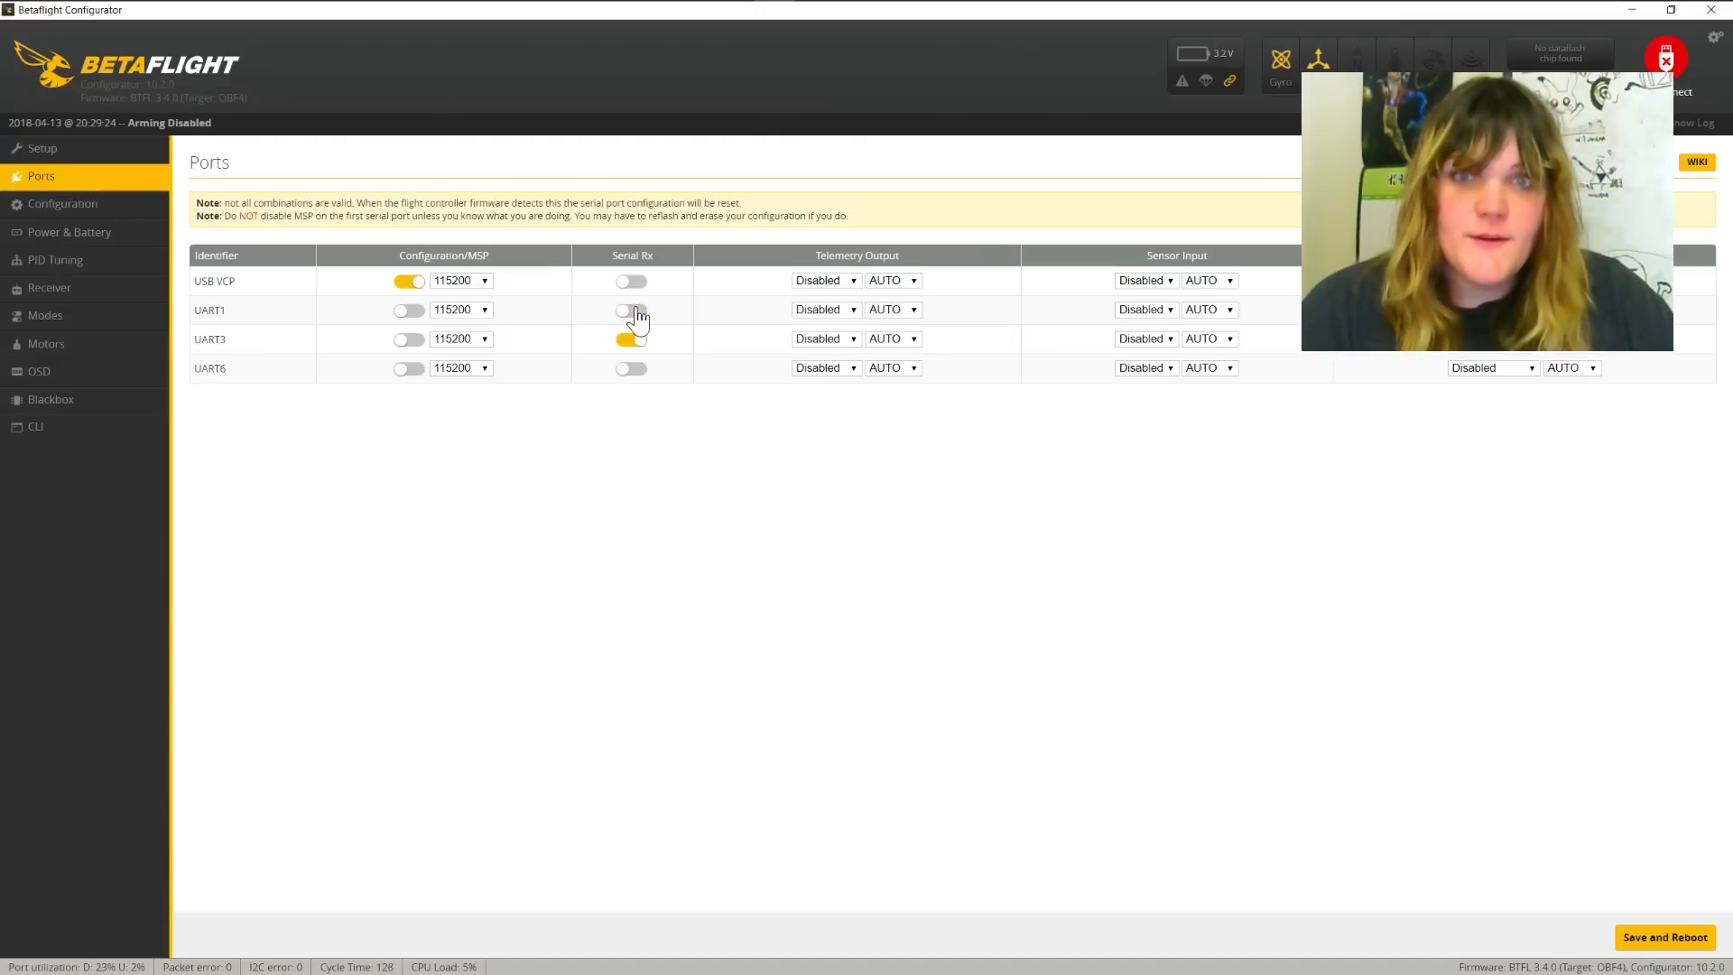
left_click(637, 311)
left_click(1667, 939)
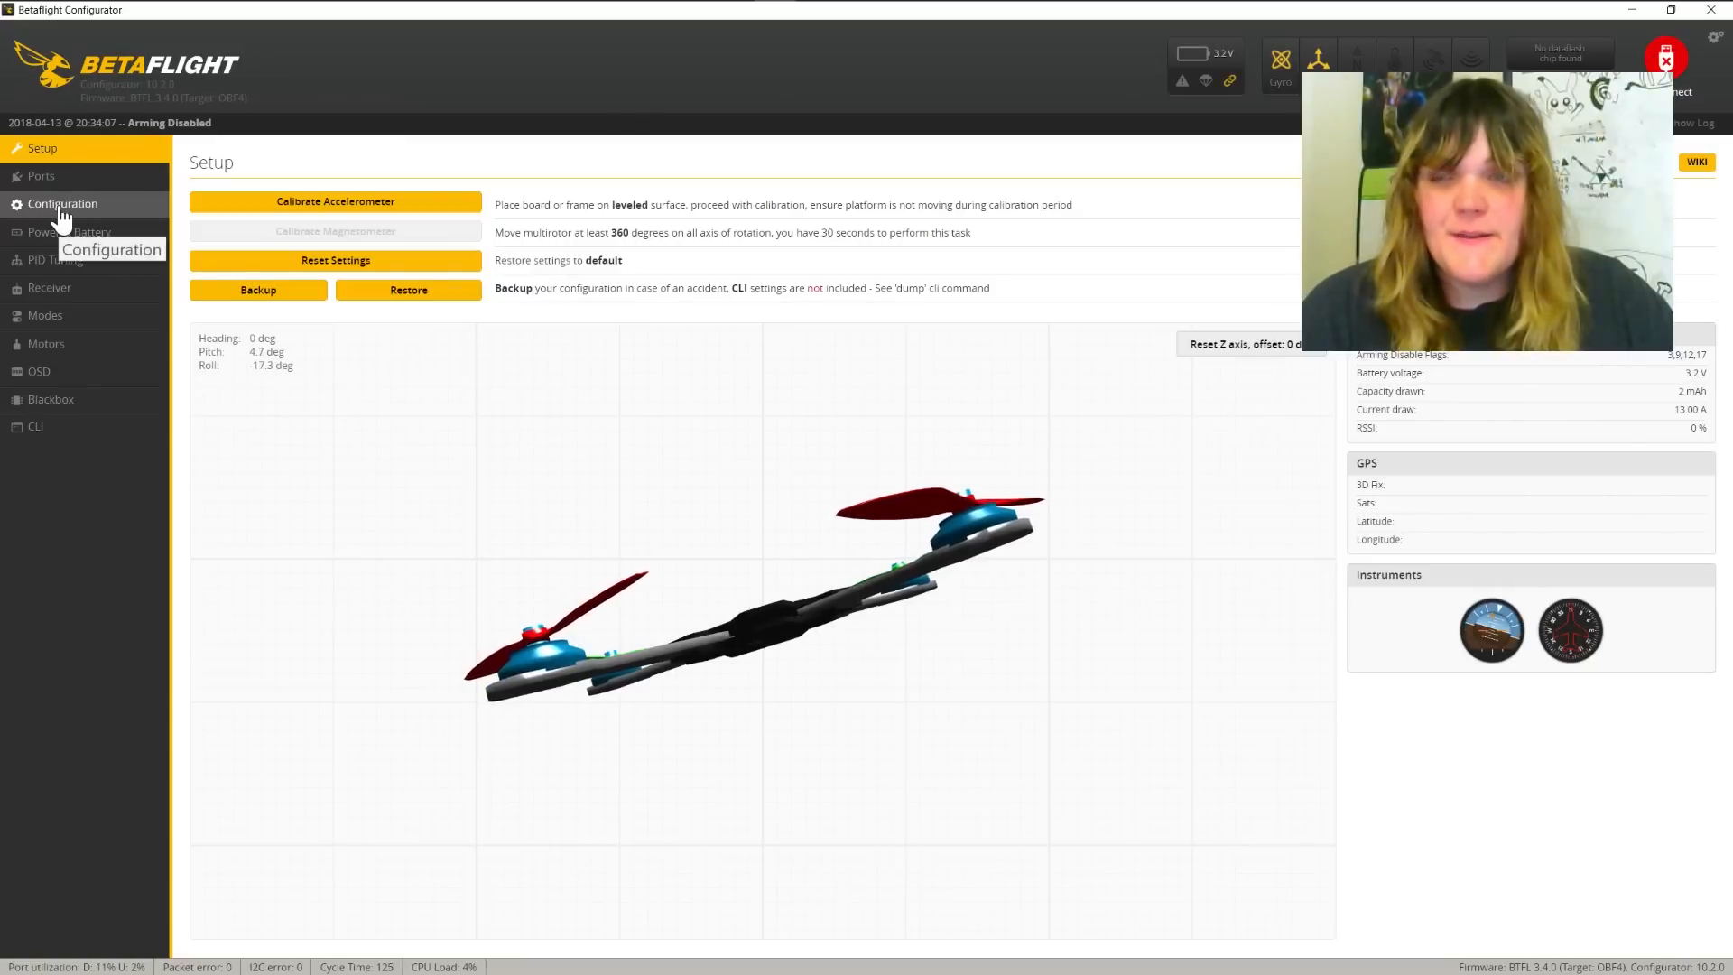
In the board configuration, set the ESC/Motor protocol to DSHOT600 and the motor idle throttle value to 5.00 percent
left_click(62, 215)
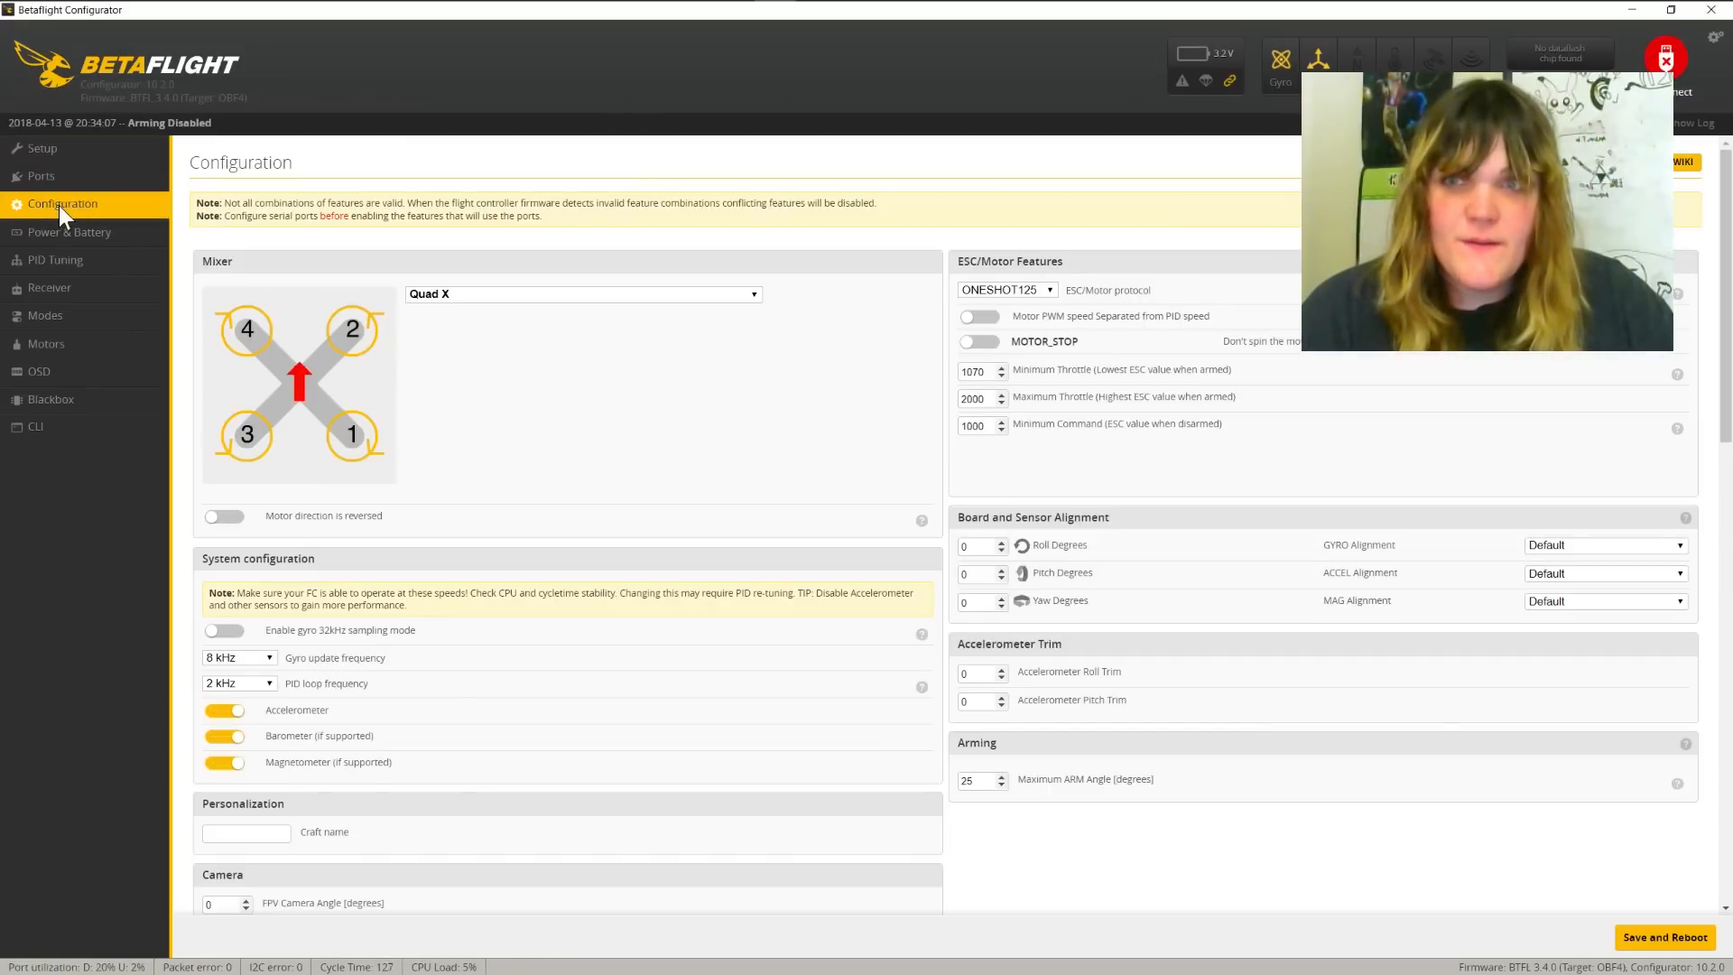
left_click(71, 149)
left_click(72, 206)
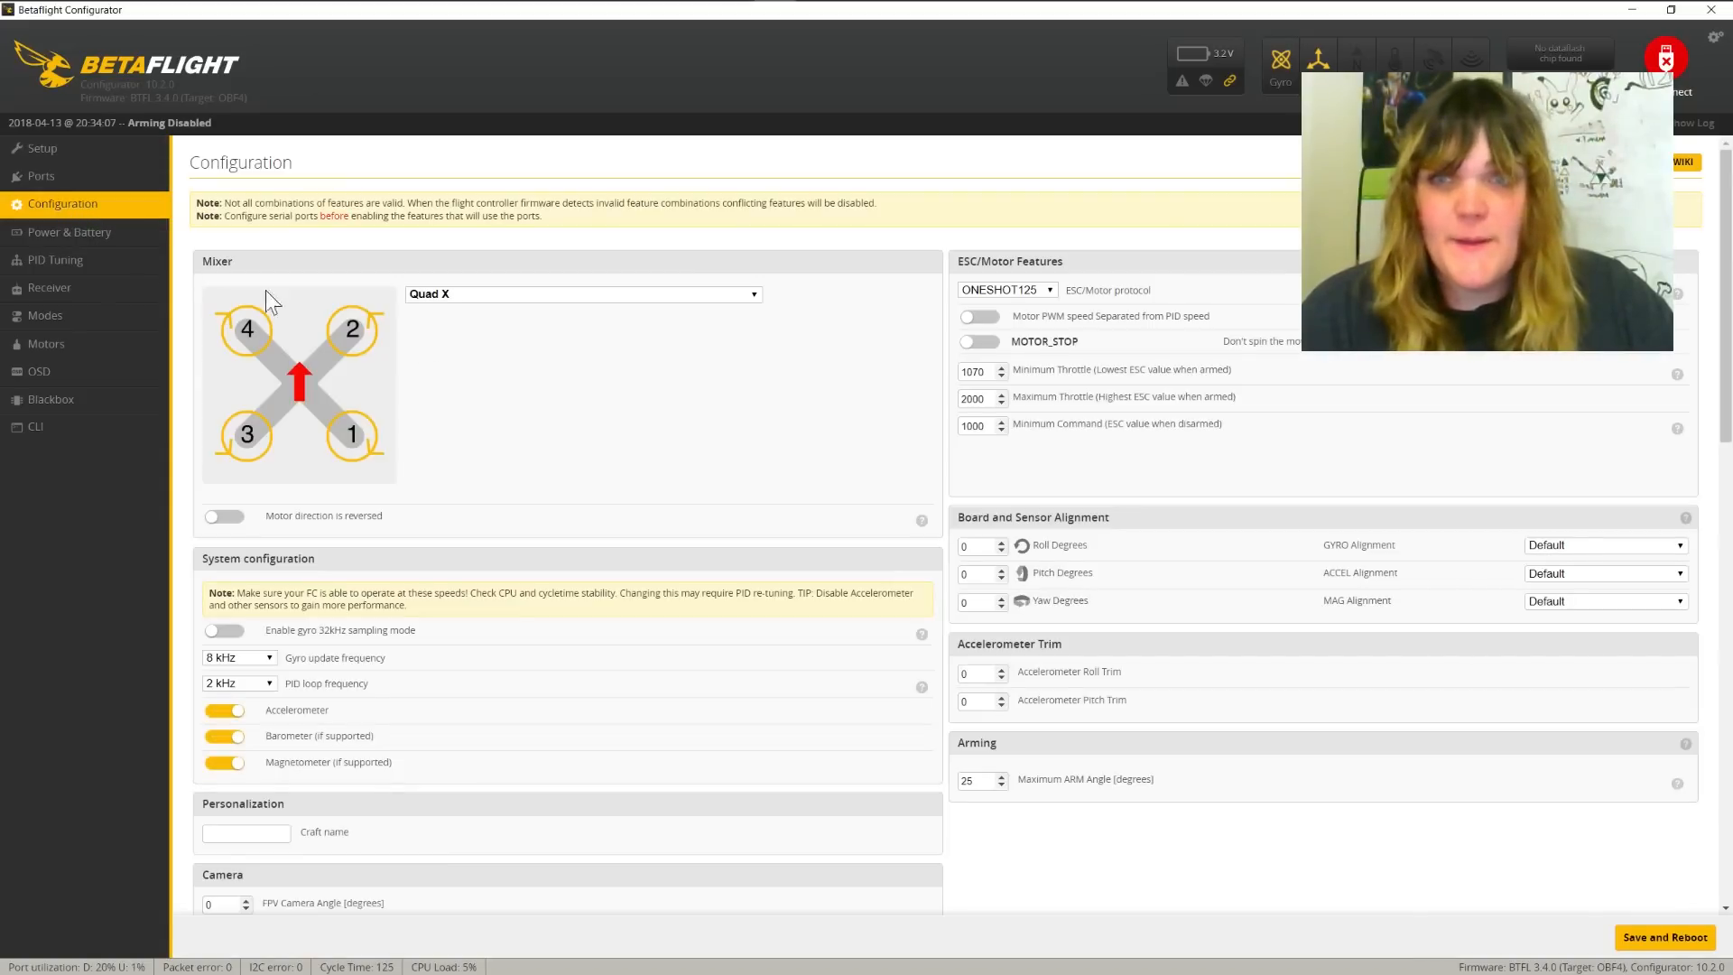
left_click(997, 291)
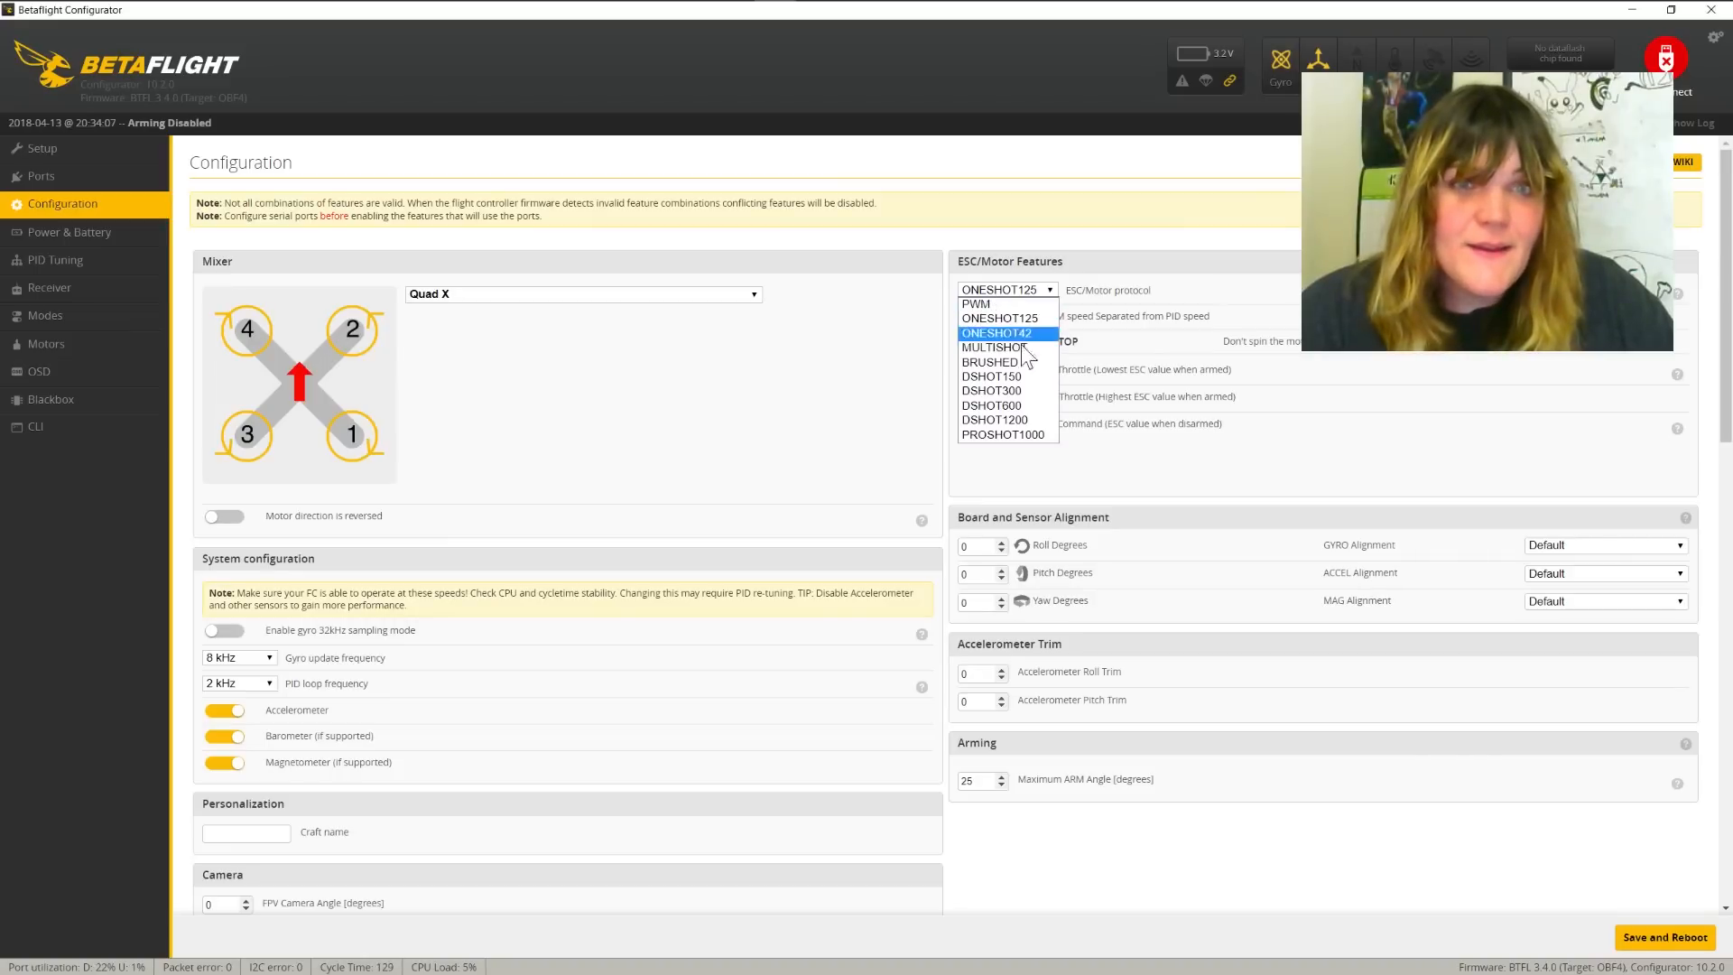
left_click(1020, 404)
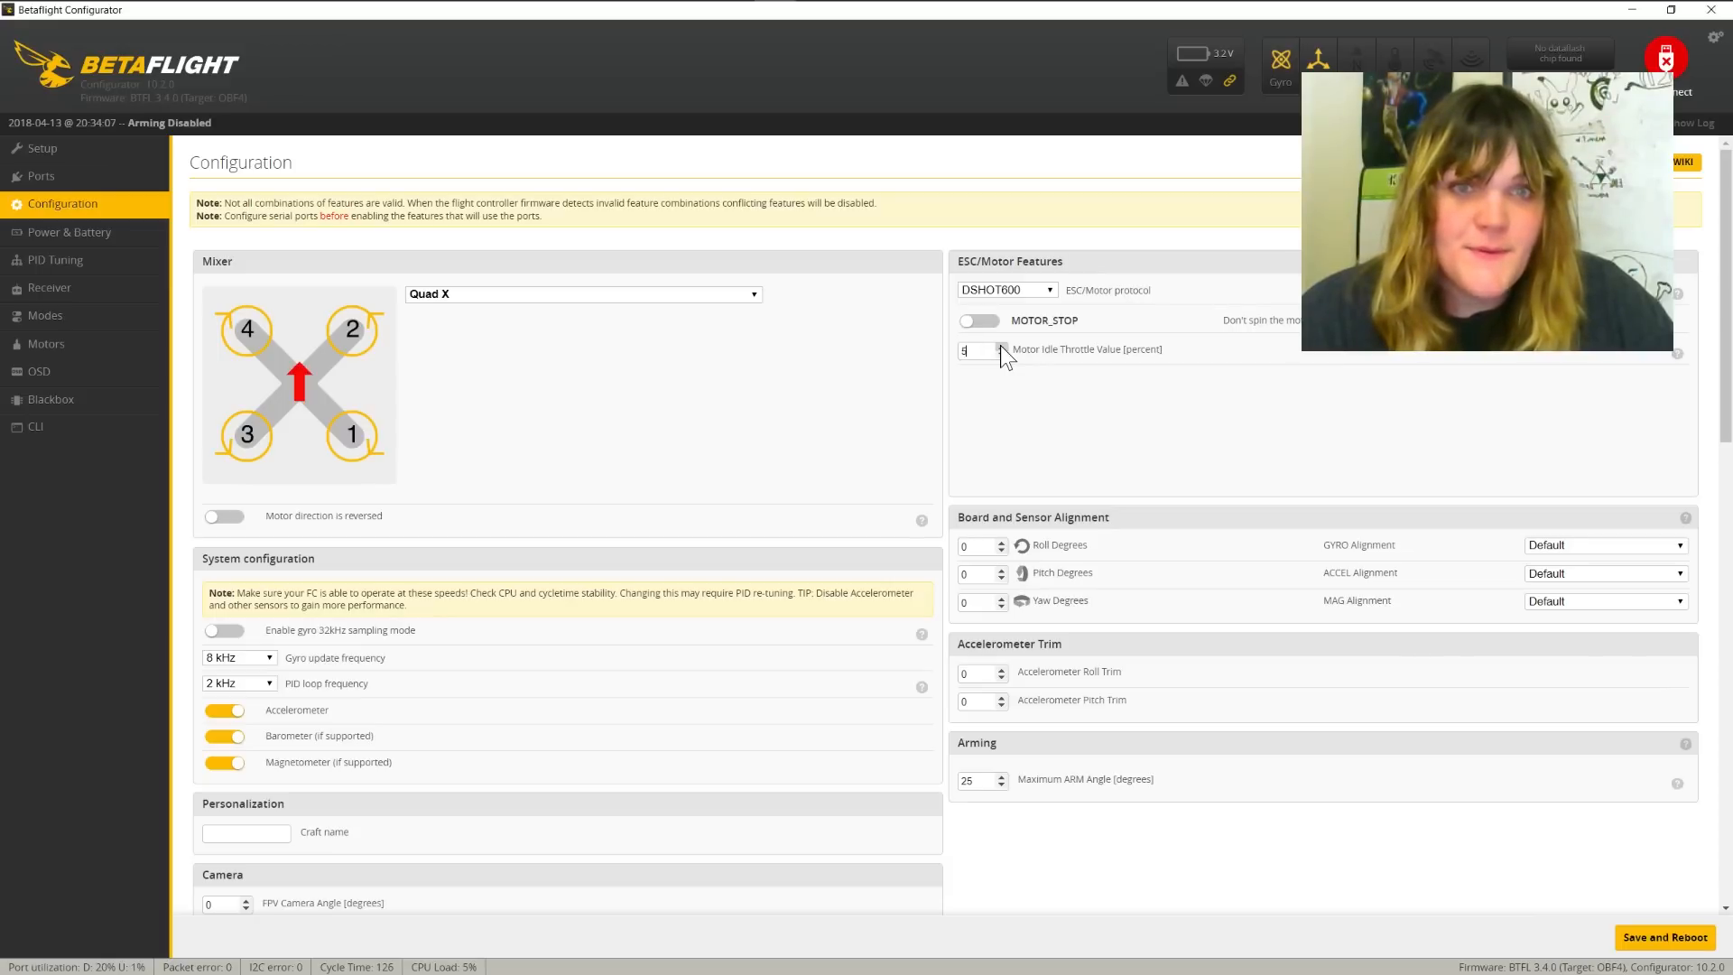
type(".00")
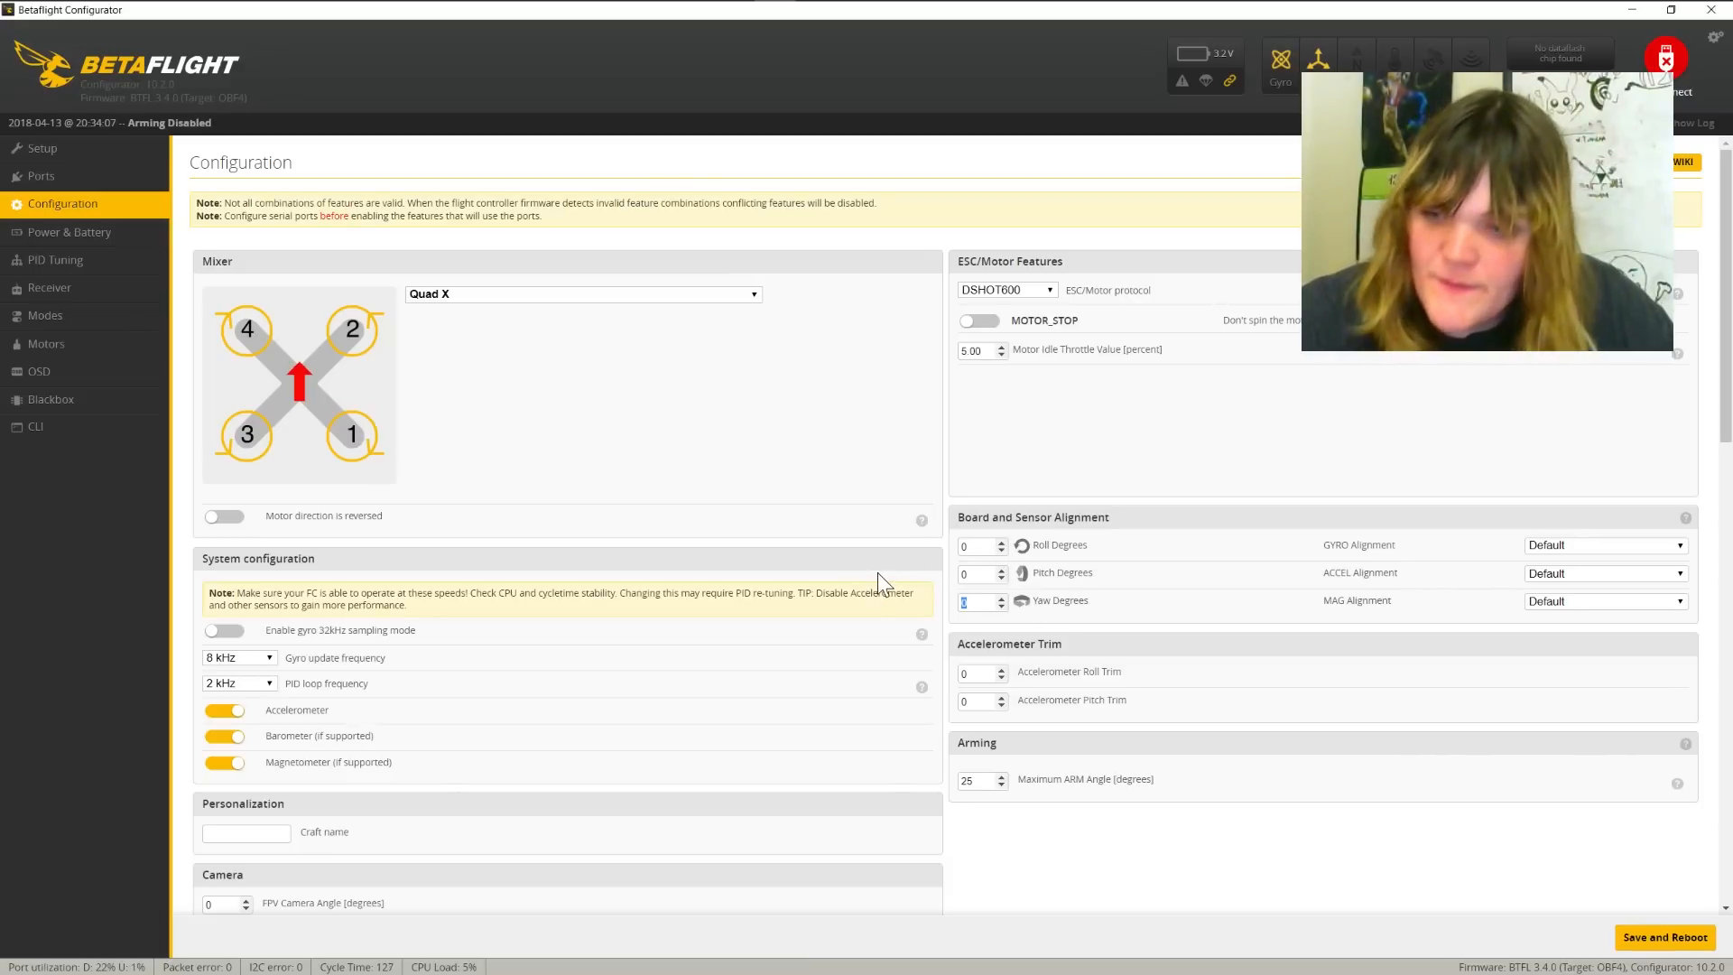
Set the board alignment yaw to 90 degrees and disable the accelerometer, barometer and magnetometer
type("90")
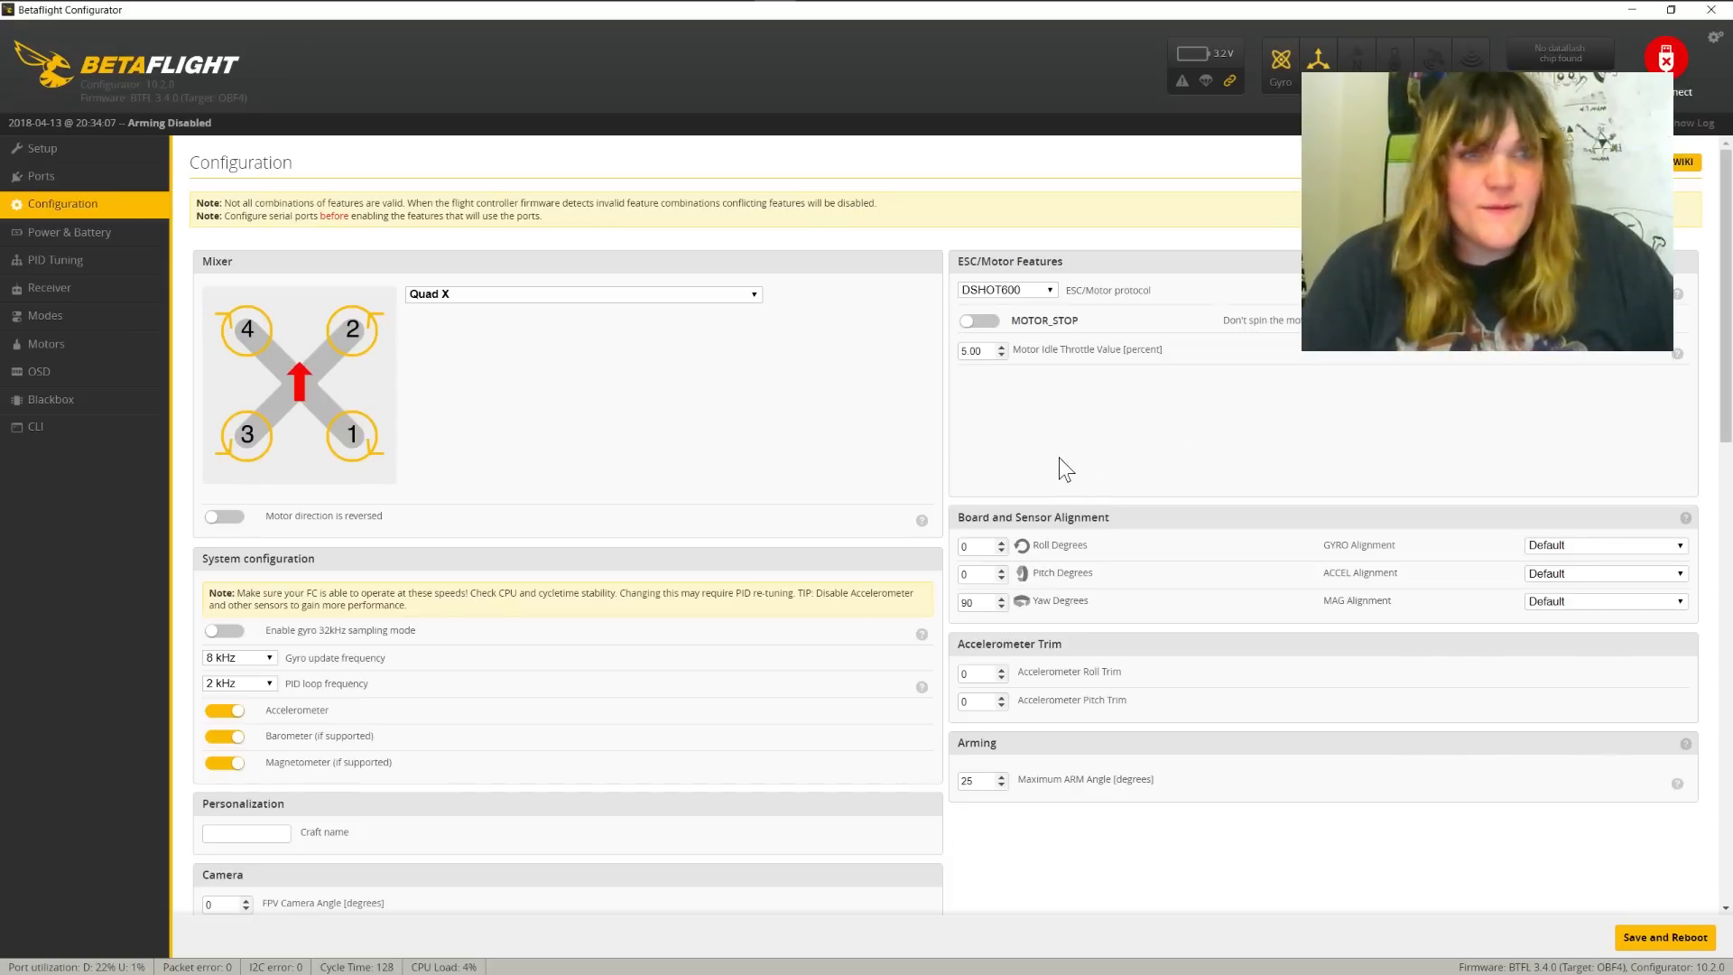
left_click(231, 711)
left_click(223, 737)
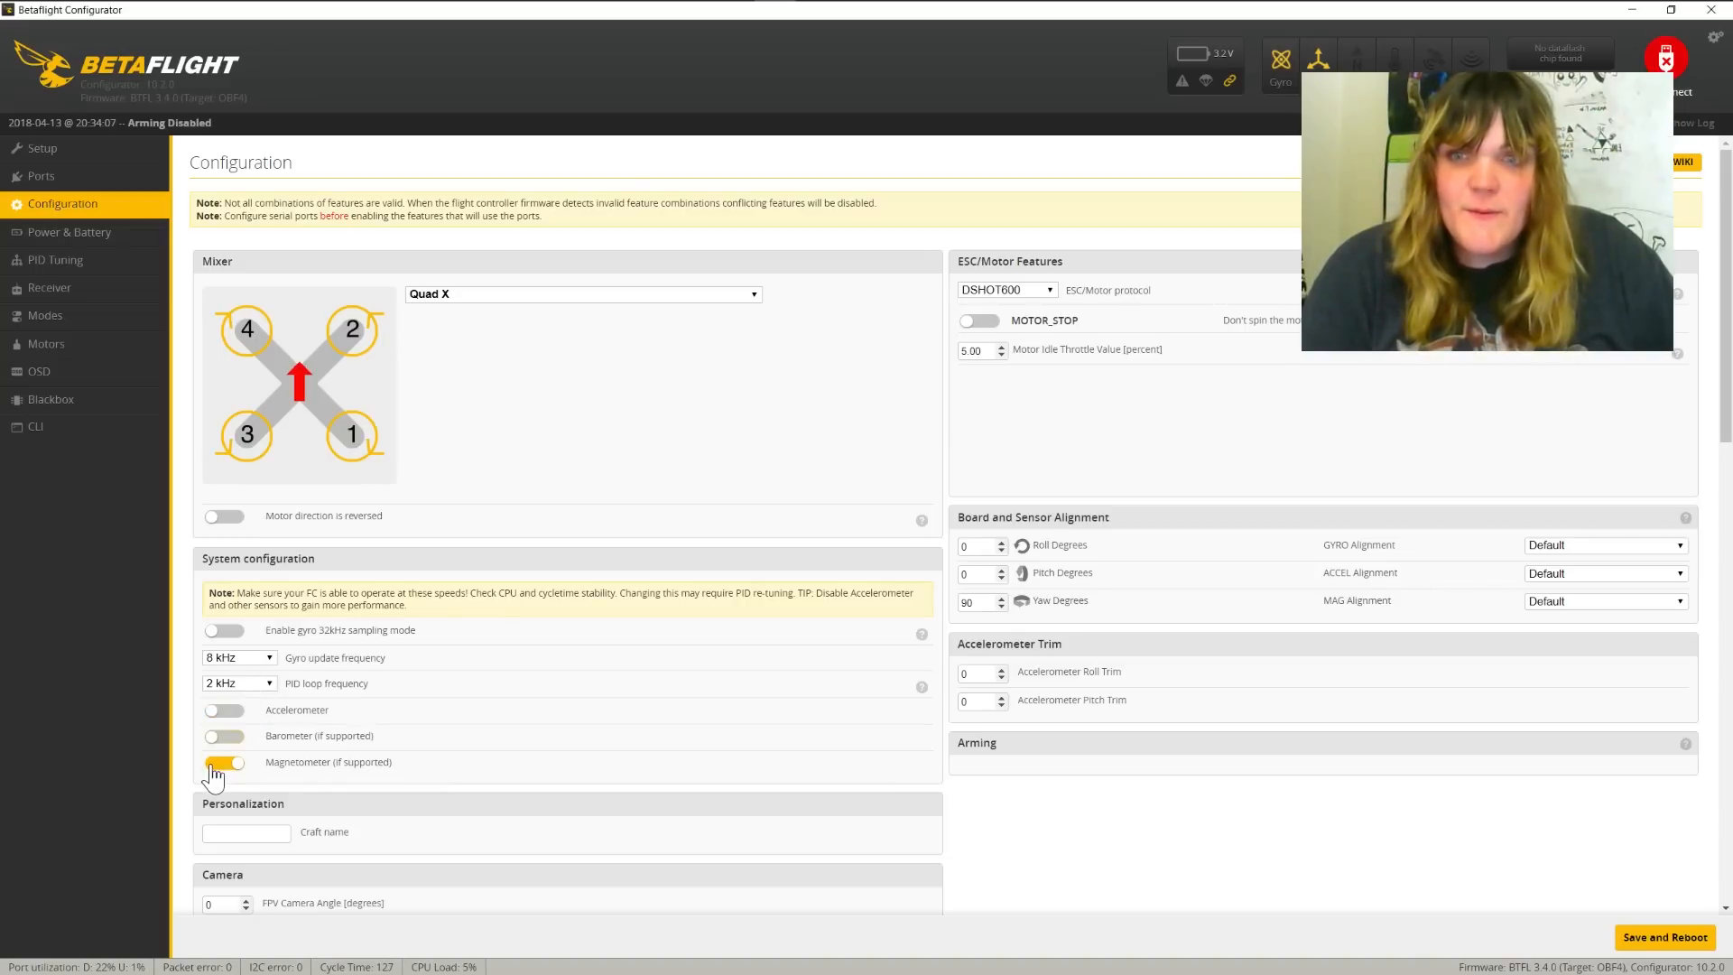
left_click(216, 763)
Name the craft "Little Red" in the personalization settings
scroll(935, 627, "down", 1)
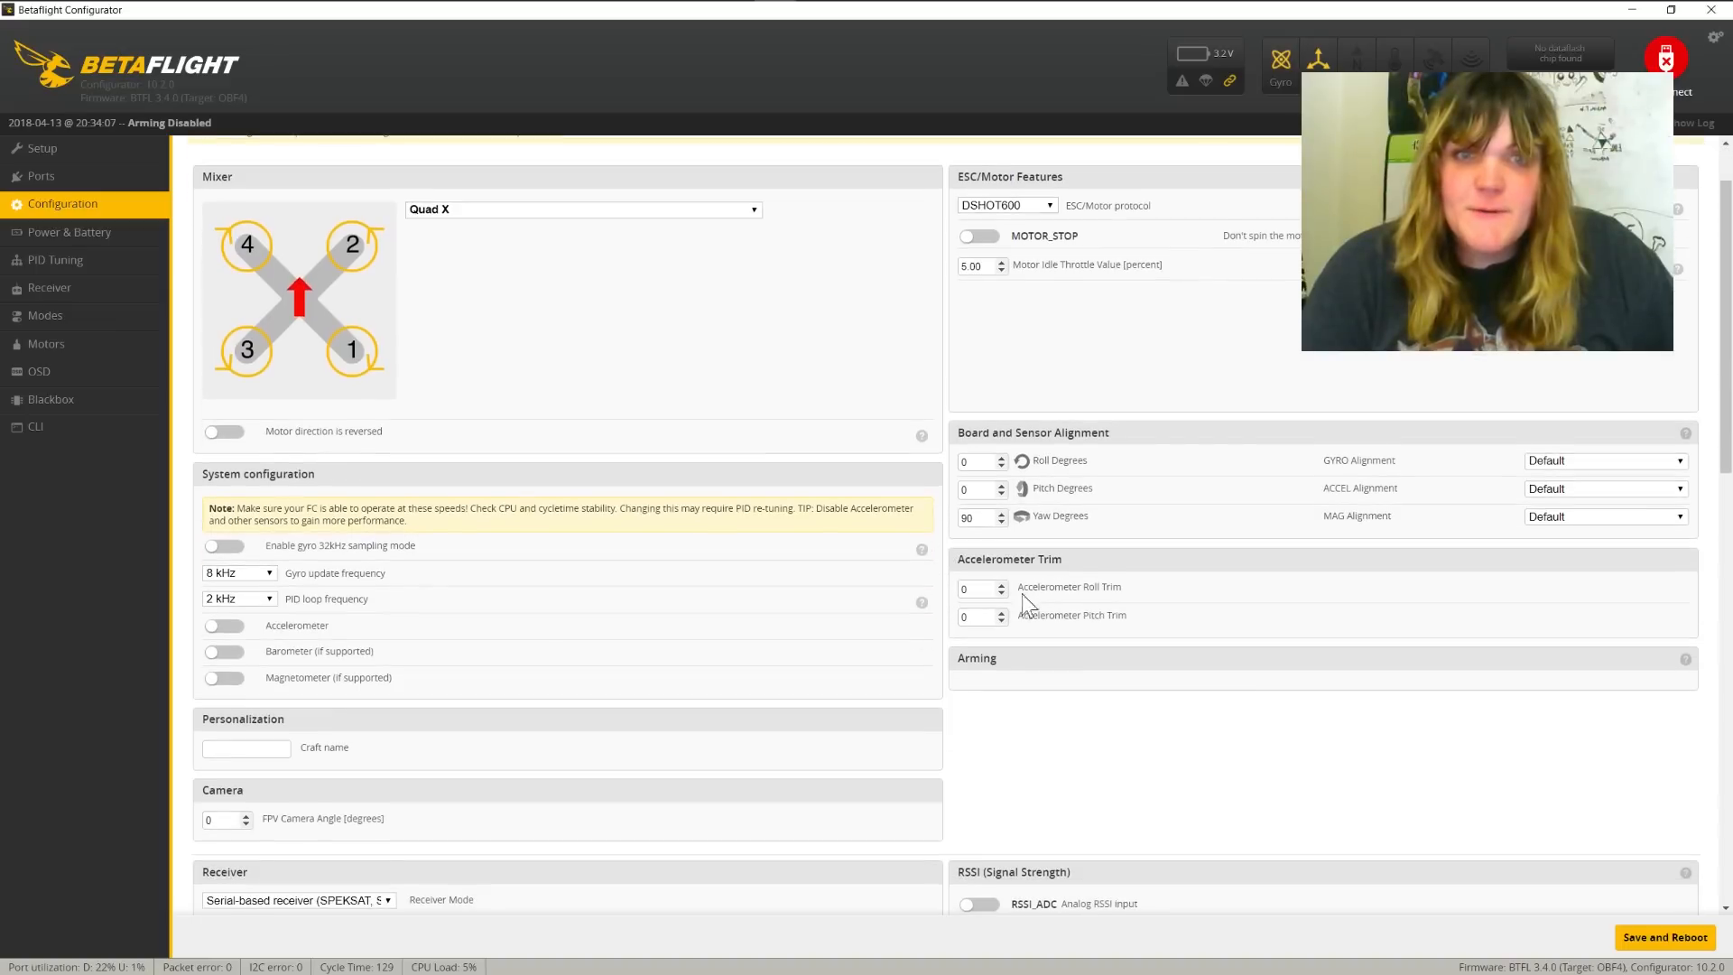
scroll(1026, 596, "down", 1)
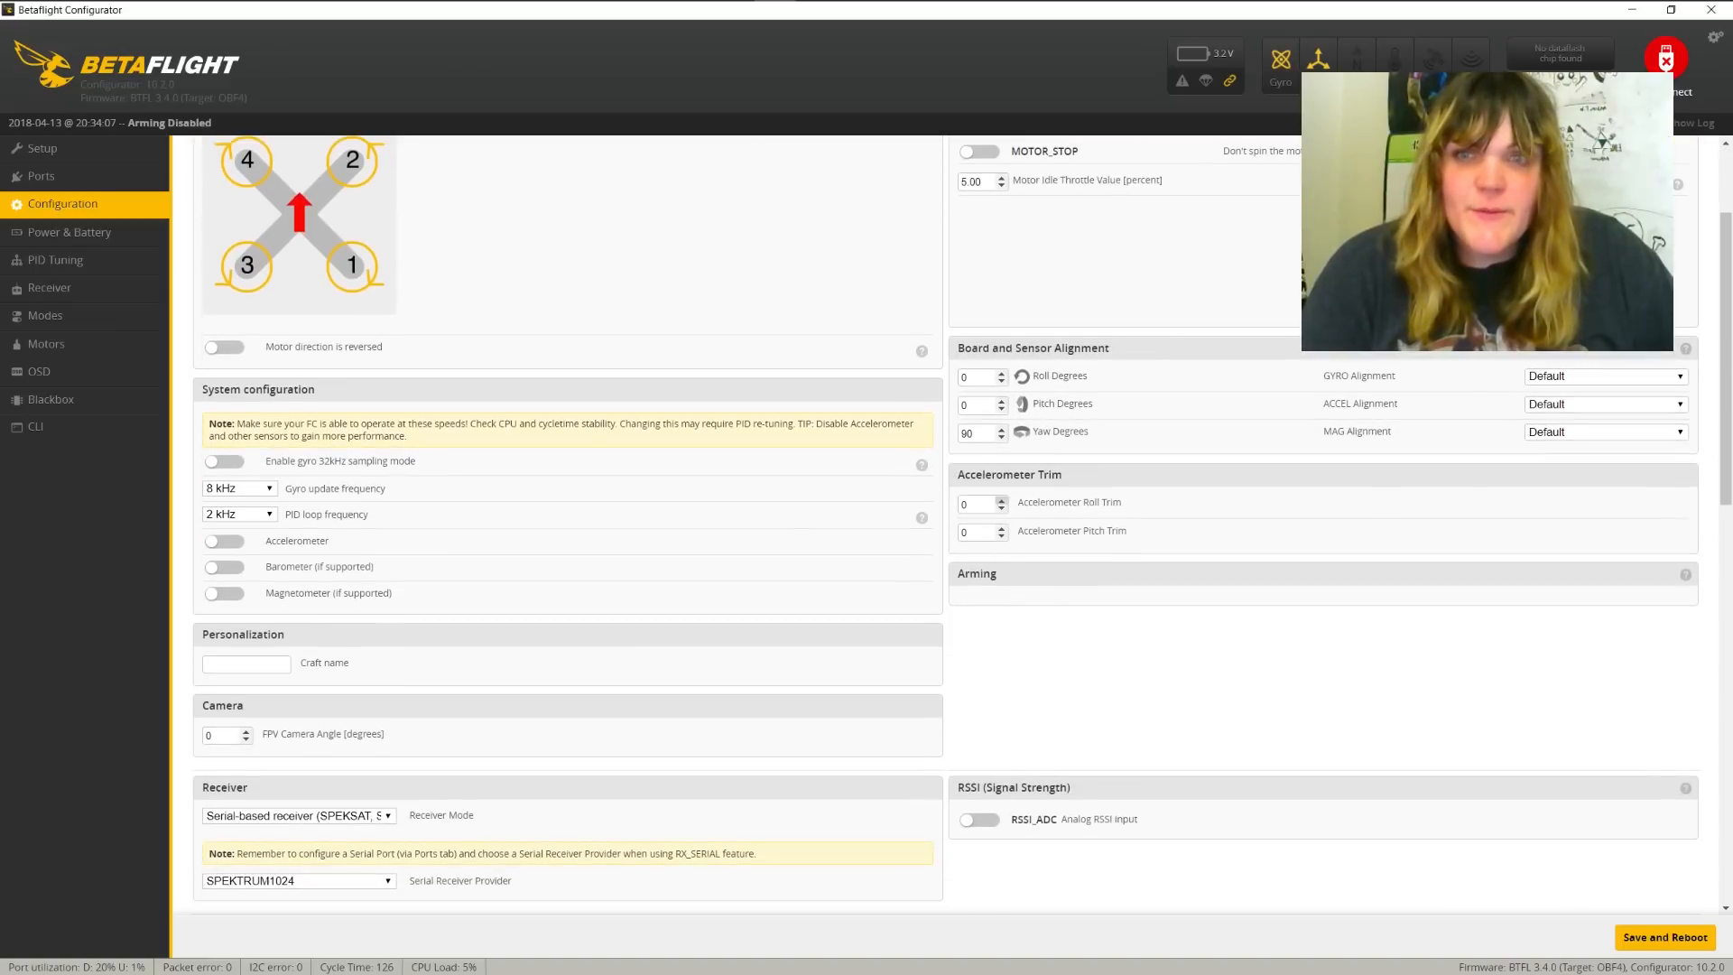
scroll(436, 558, "down", 2)
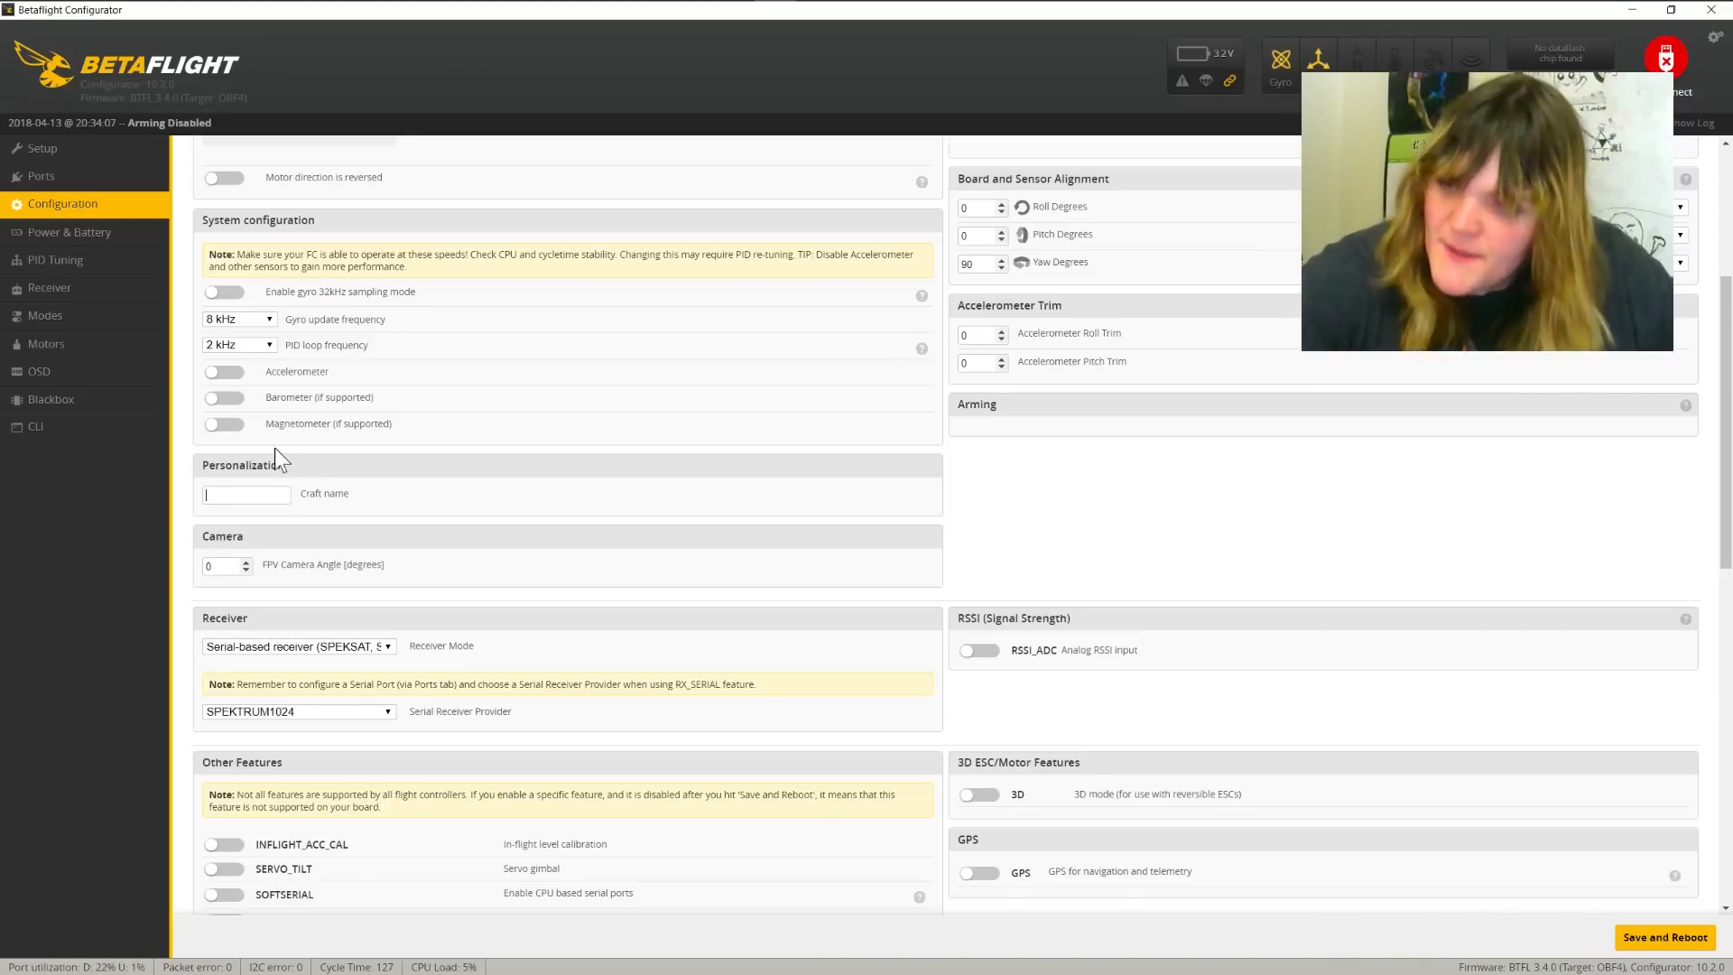
type("i")
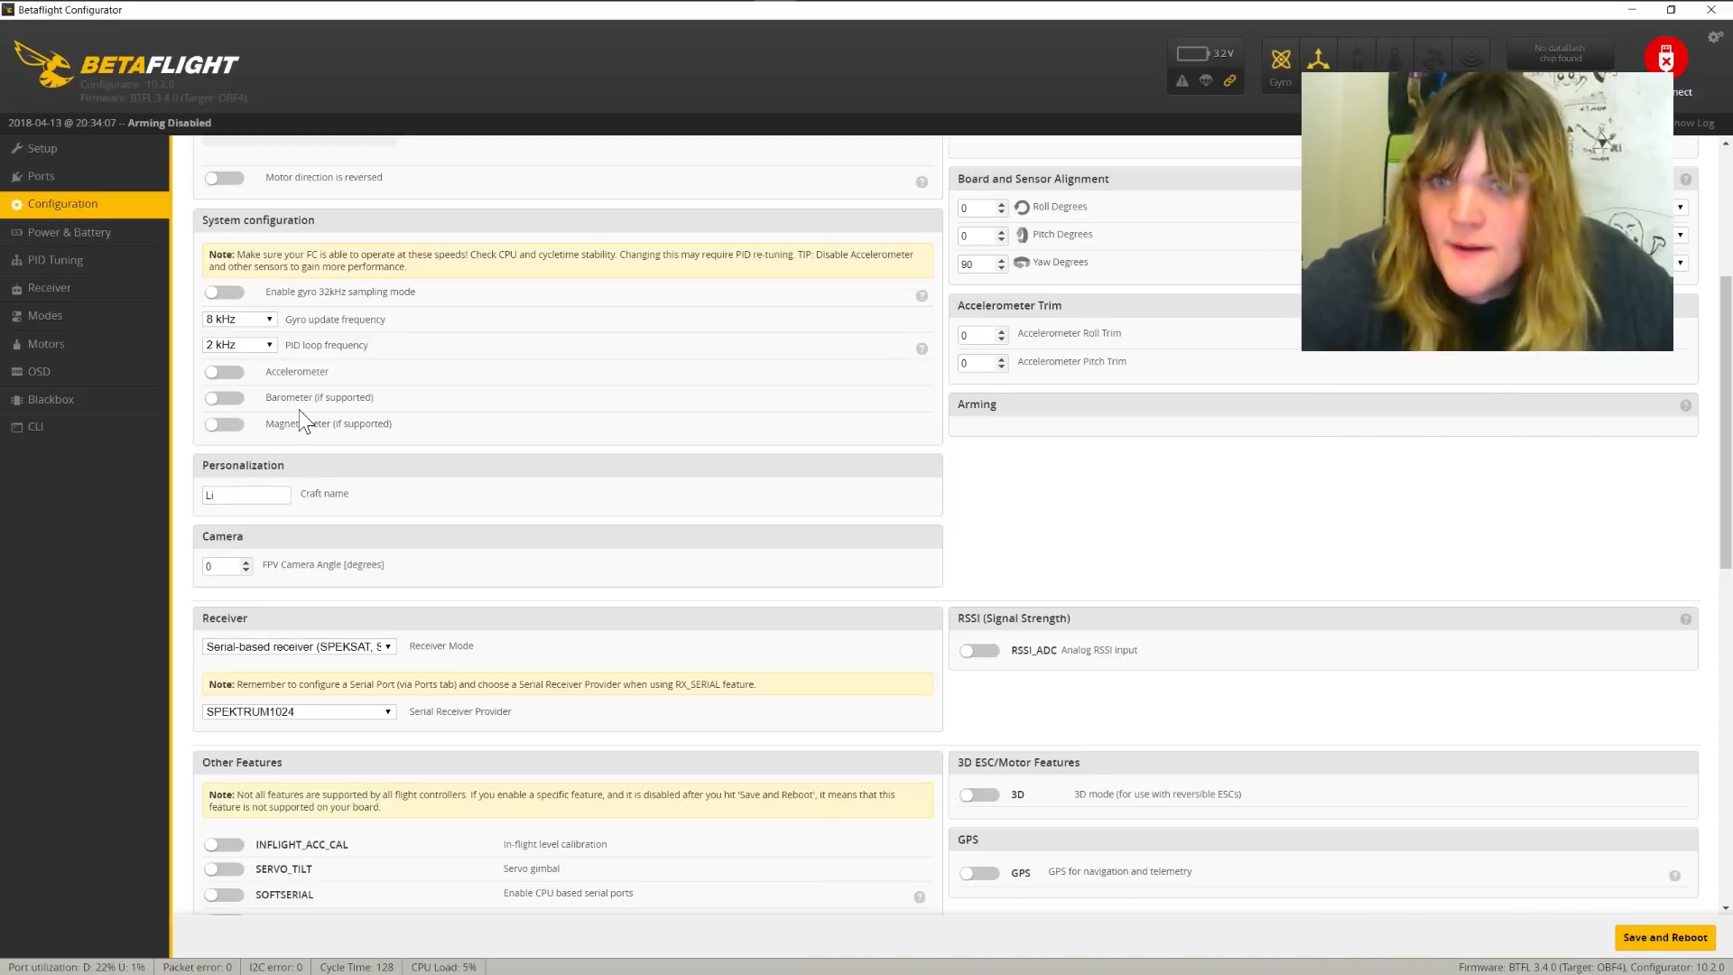
type("tt")
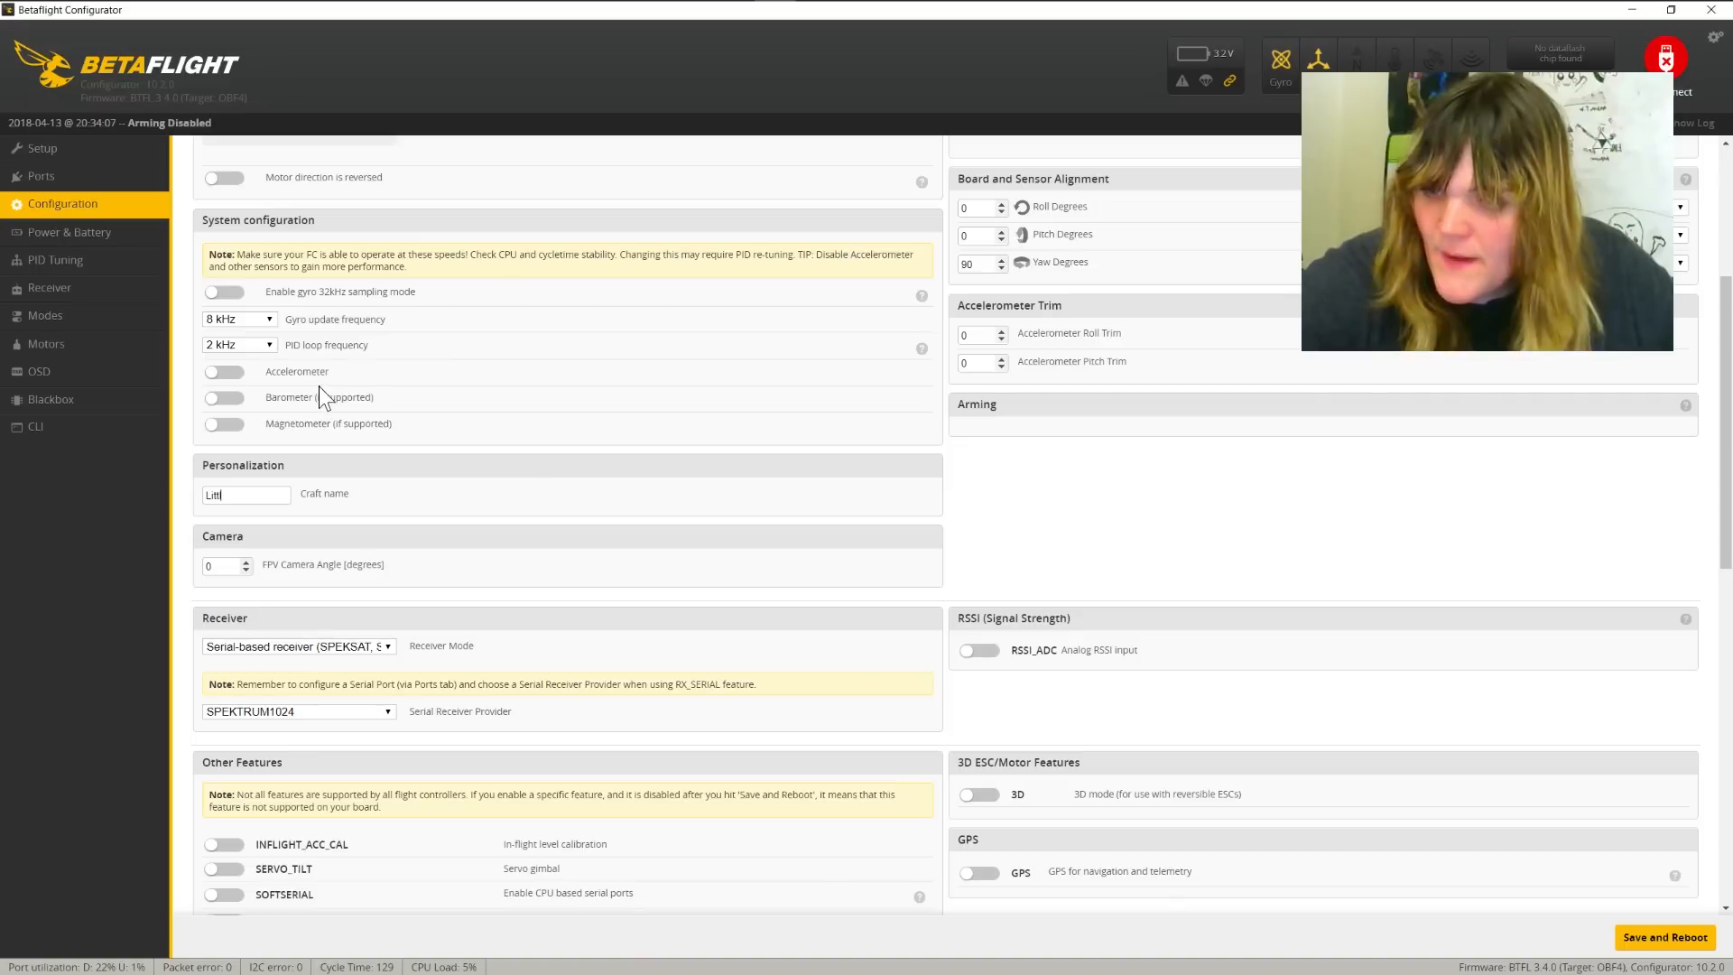
type("le Red")
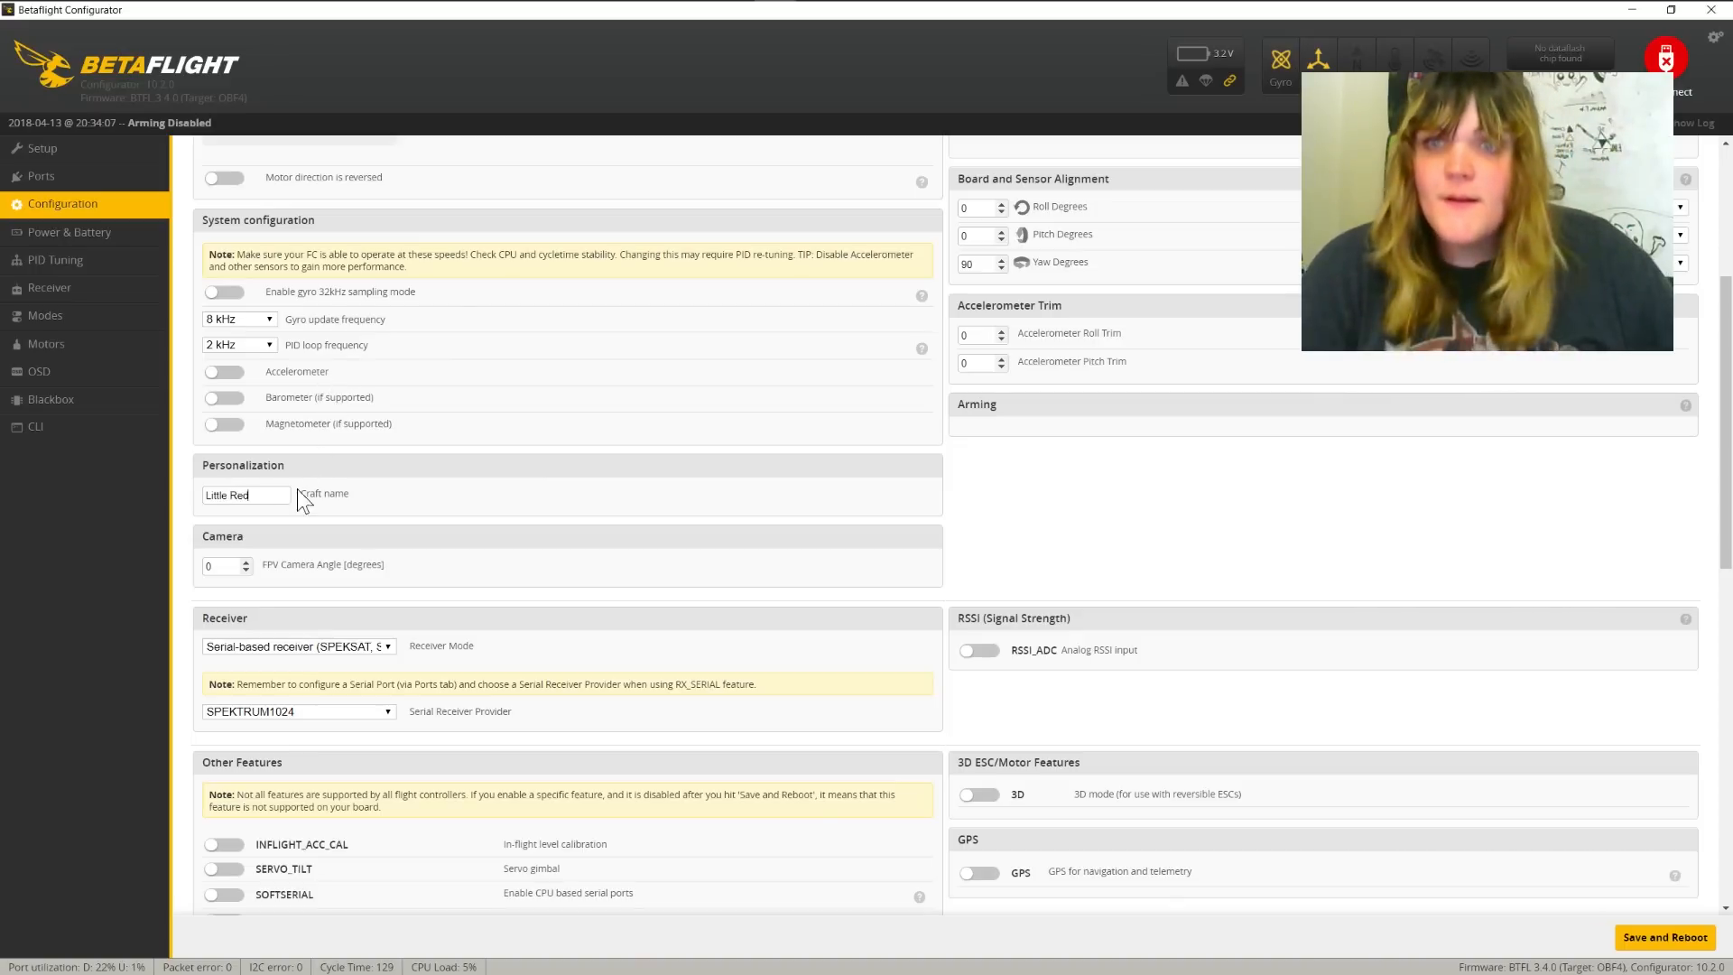
Keep the receiver mode as serial-based and set the serial receiver provider to SBUS
left_click(327, 647)
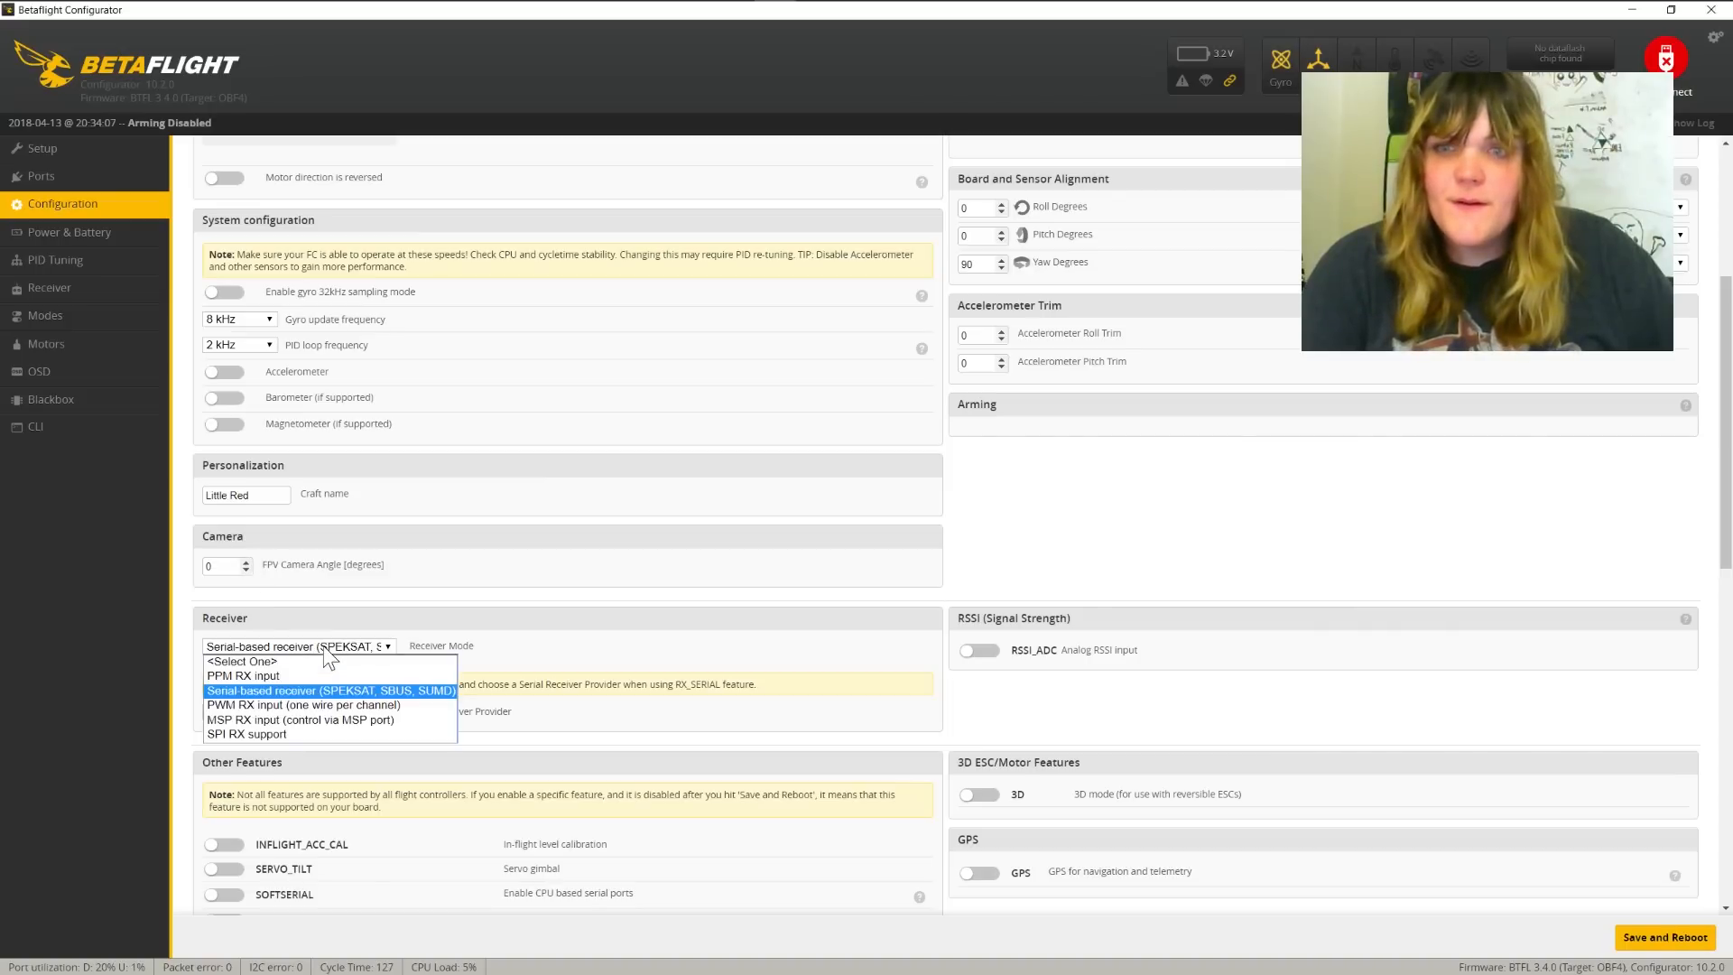
left_click(263, 688)
left_click(280, 710)
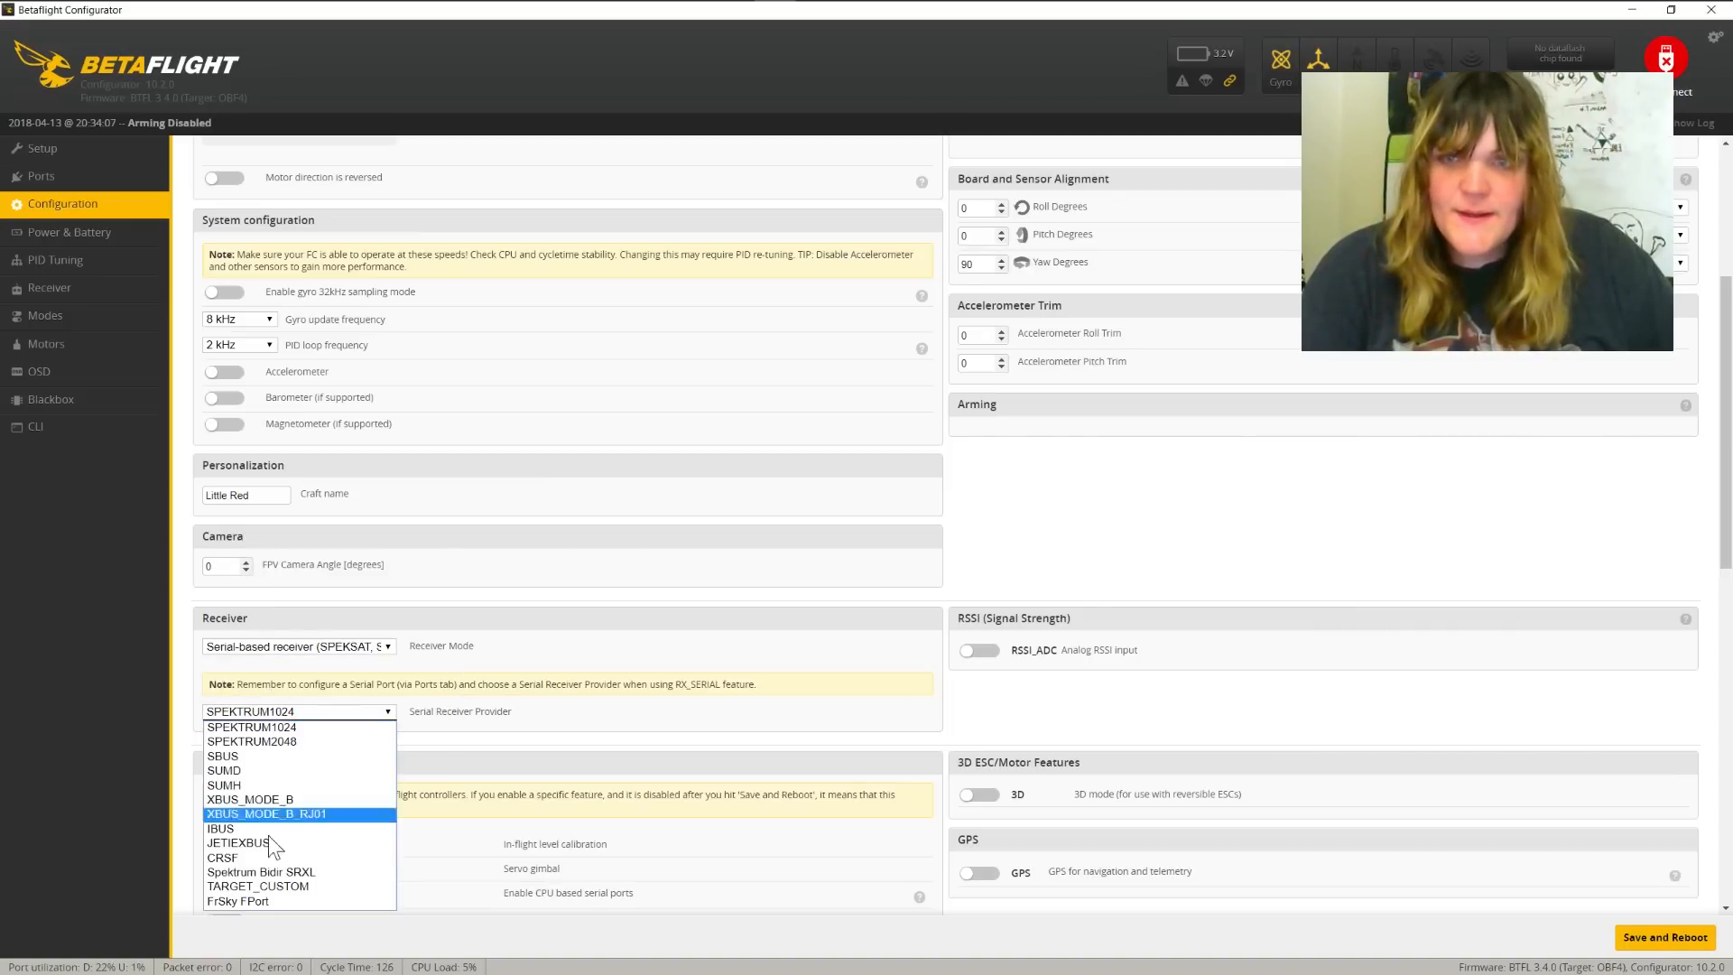
left_click(270, 758)
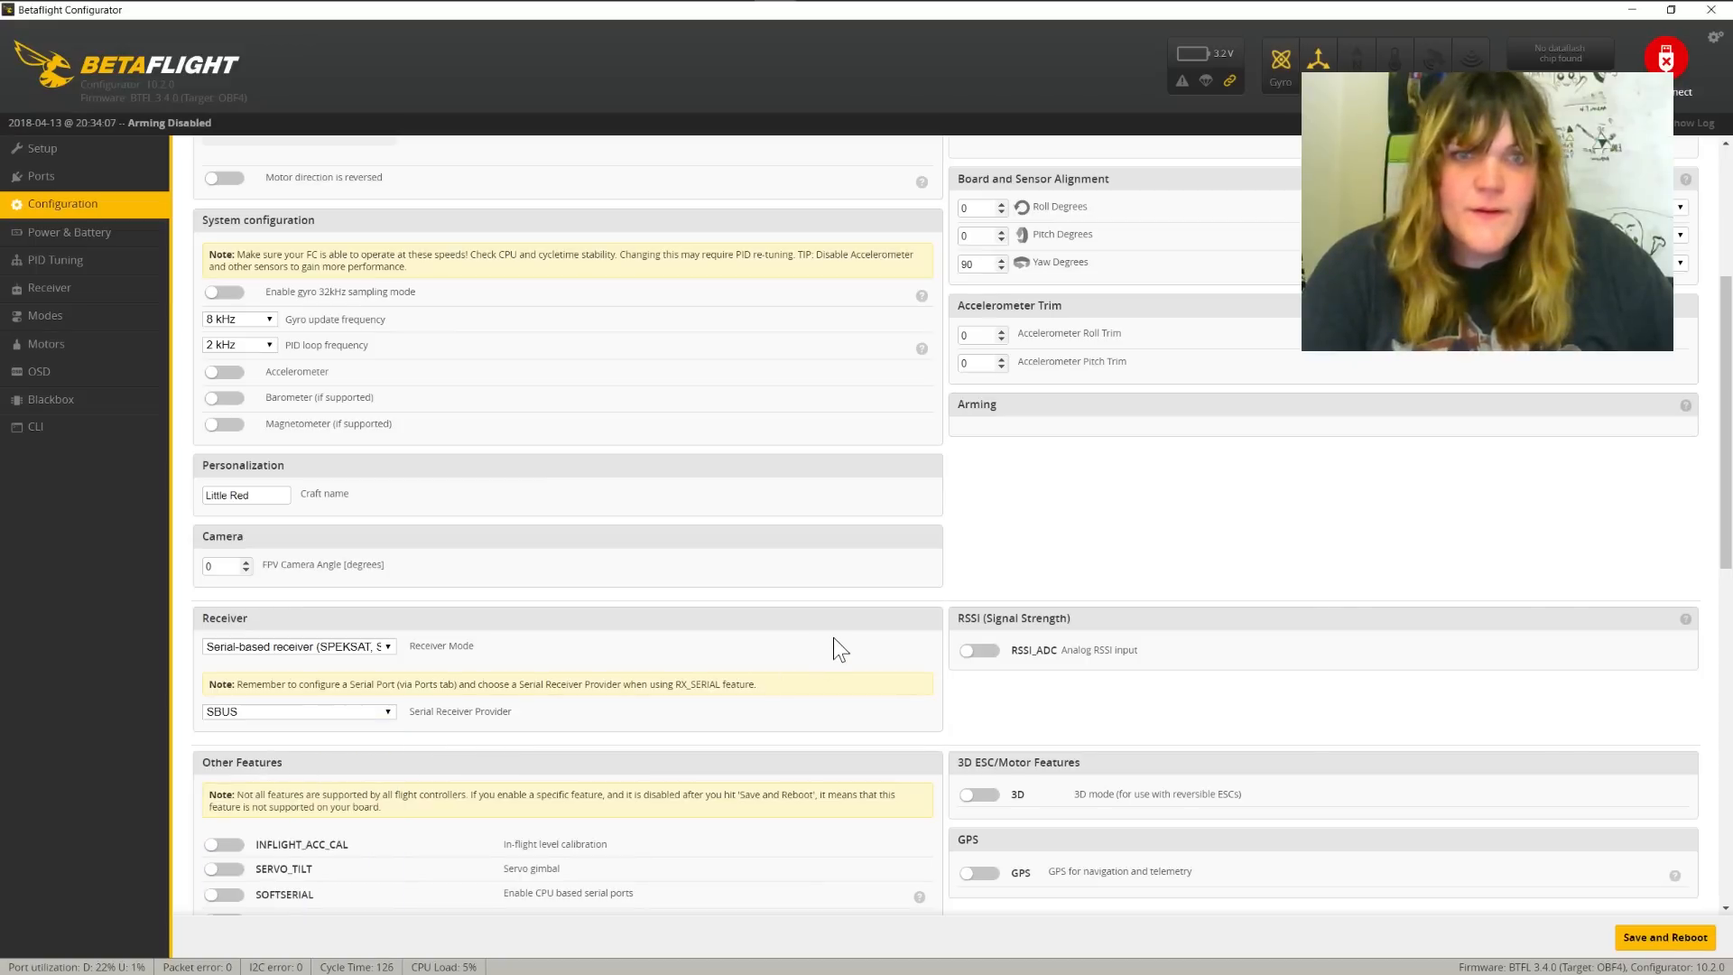
Enable 3D mode and set its deadband low to 1438, deadband high to 1538 and neutral to 1488
scroll(833, 638, "down", 2)
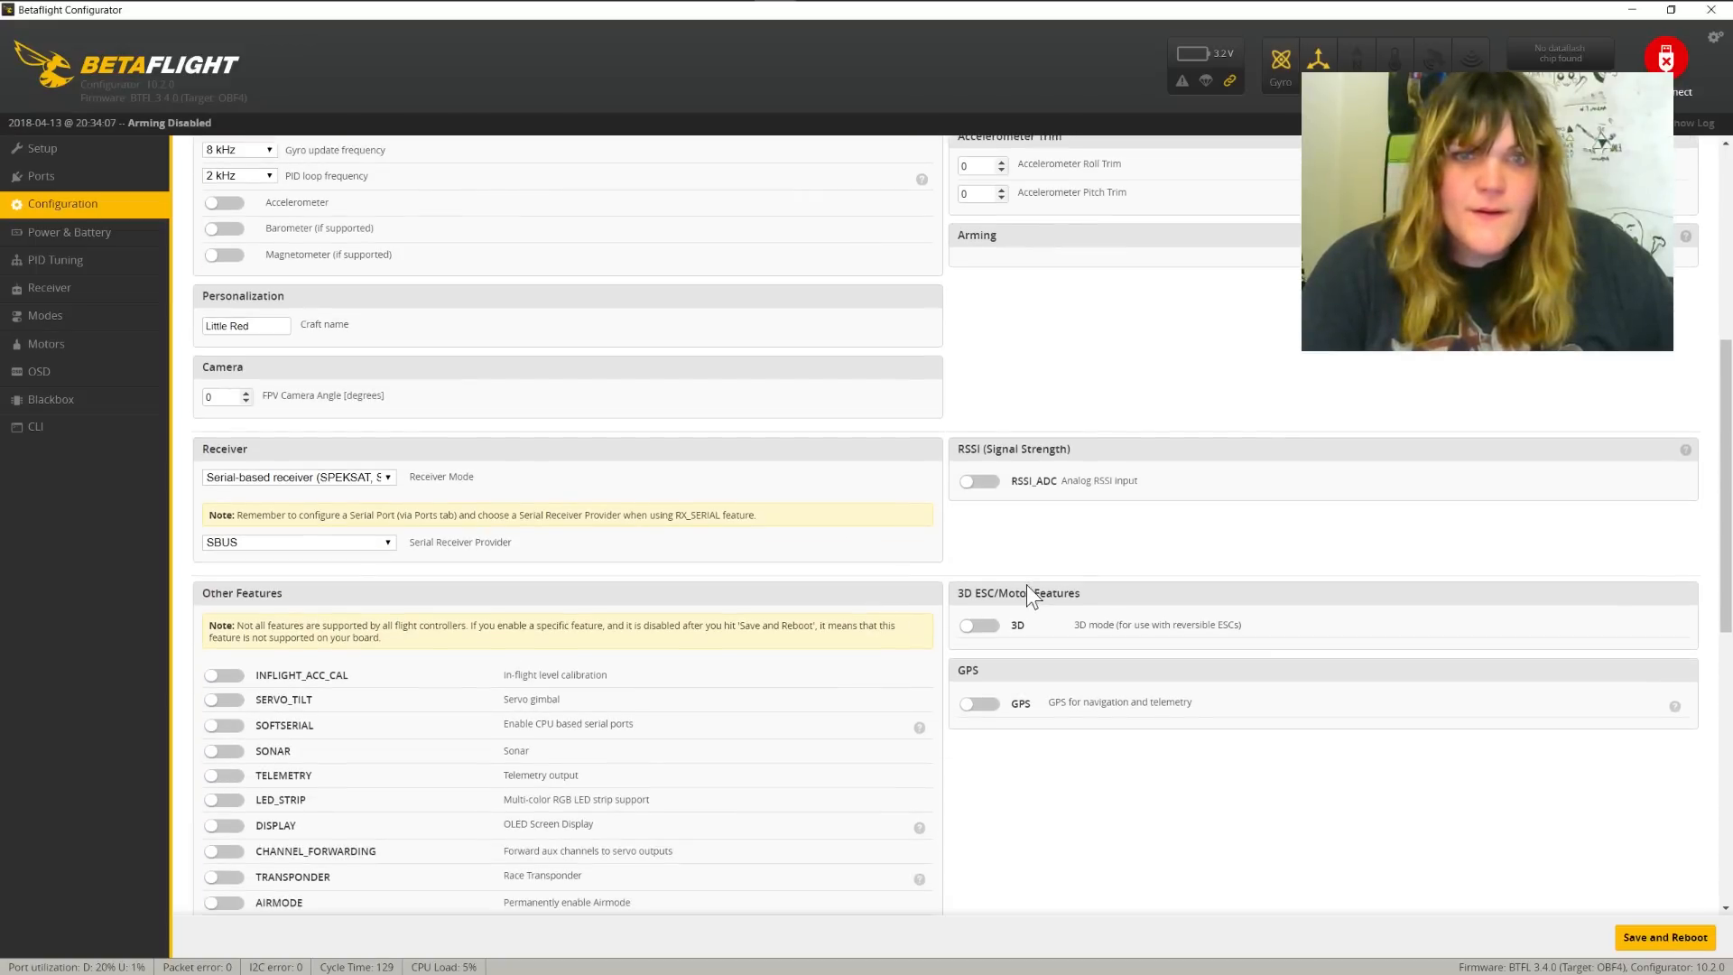
left_click(977, 626)
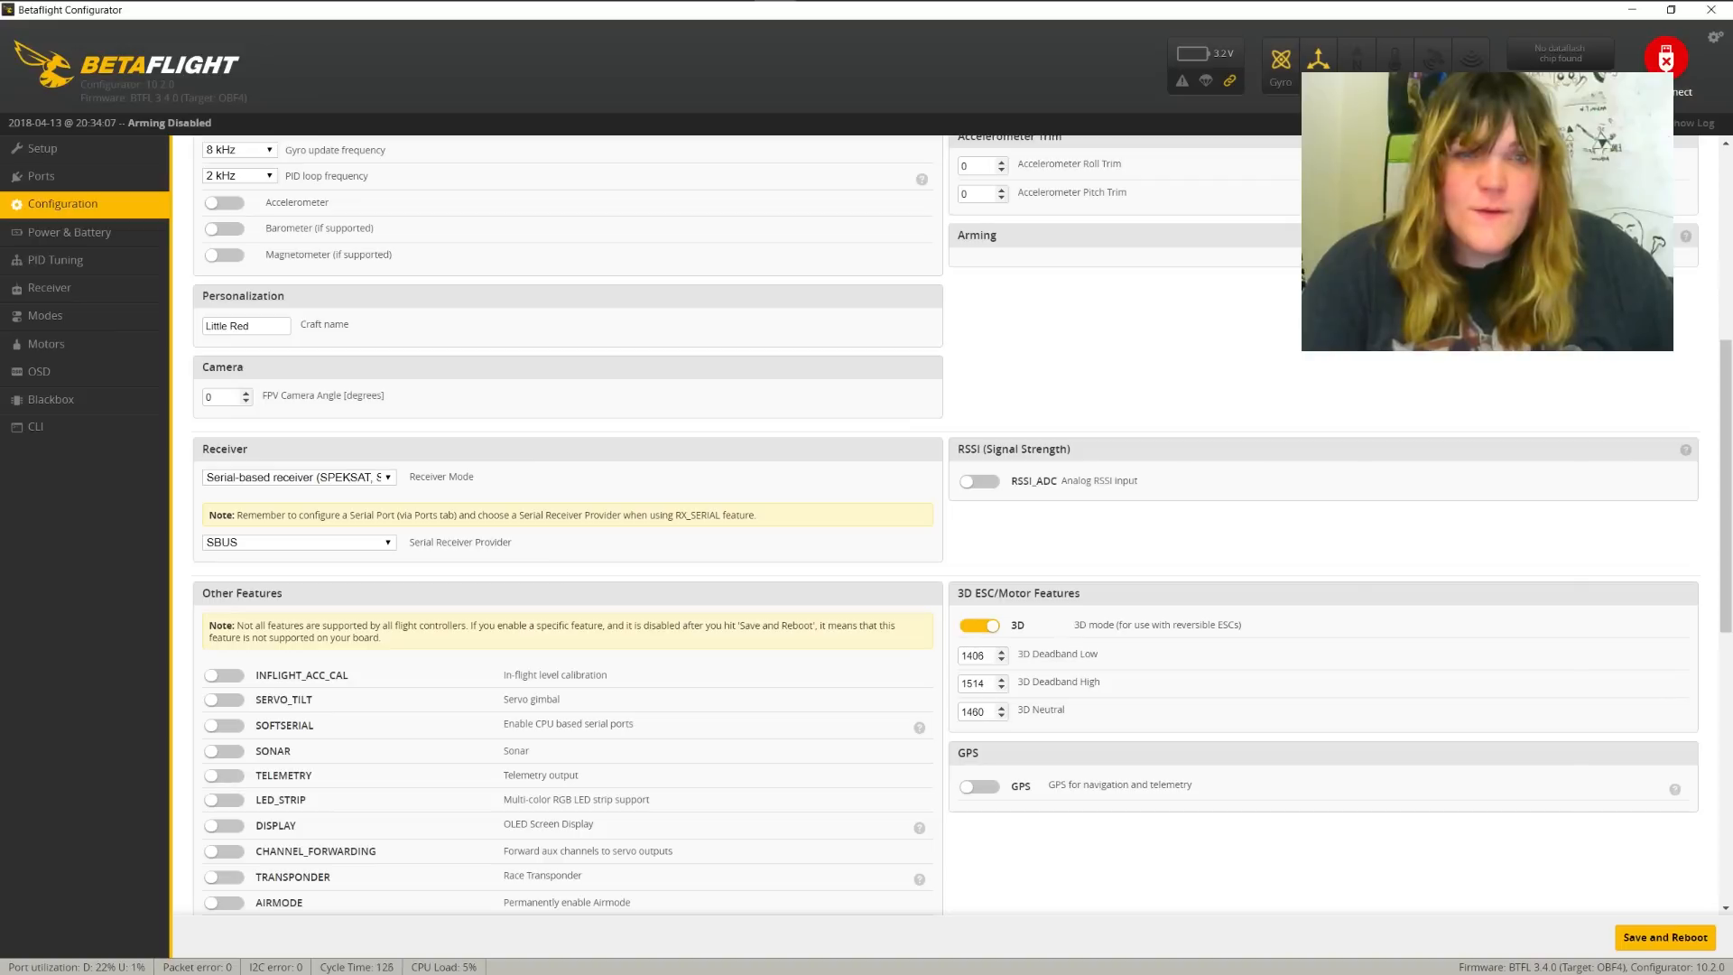
left_click(1001, 706)
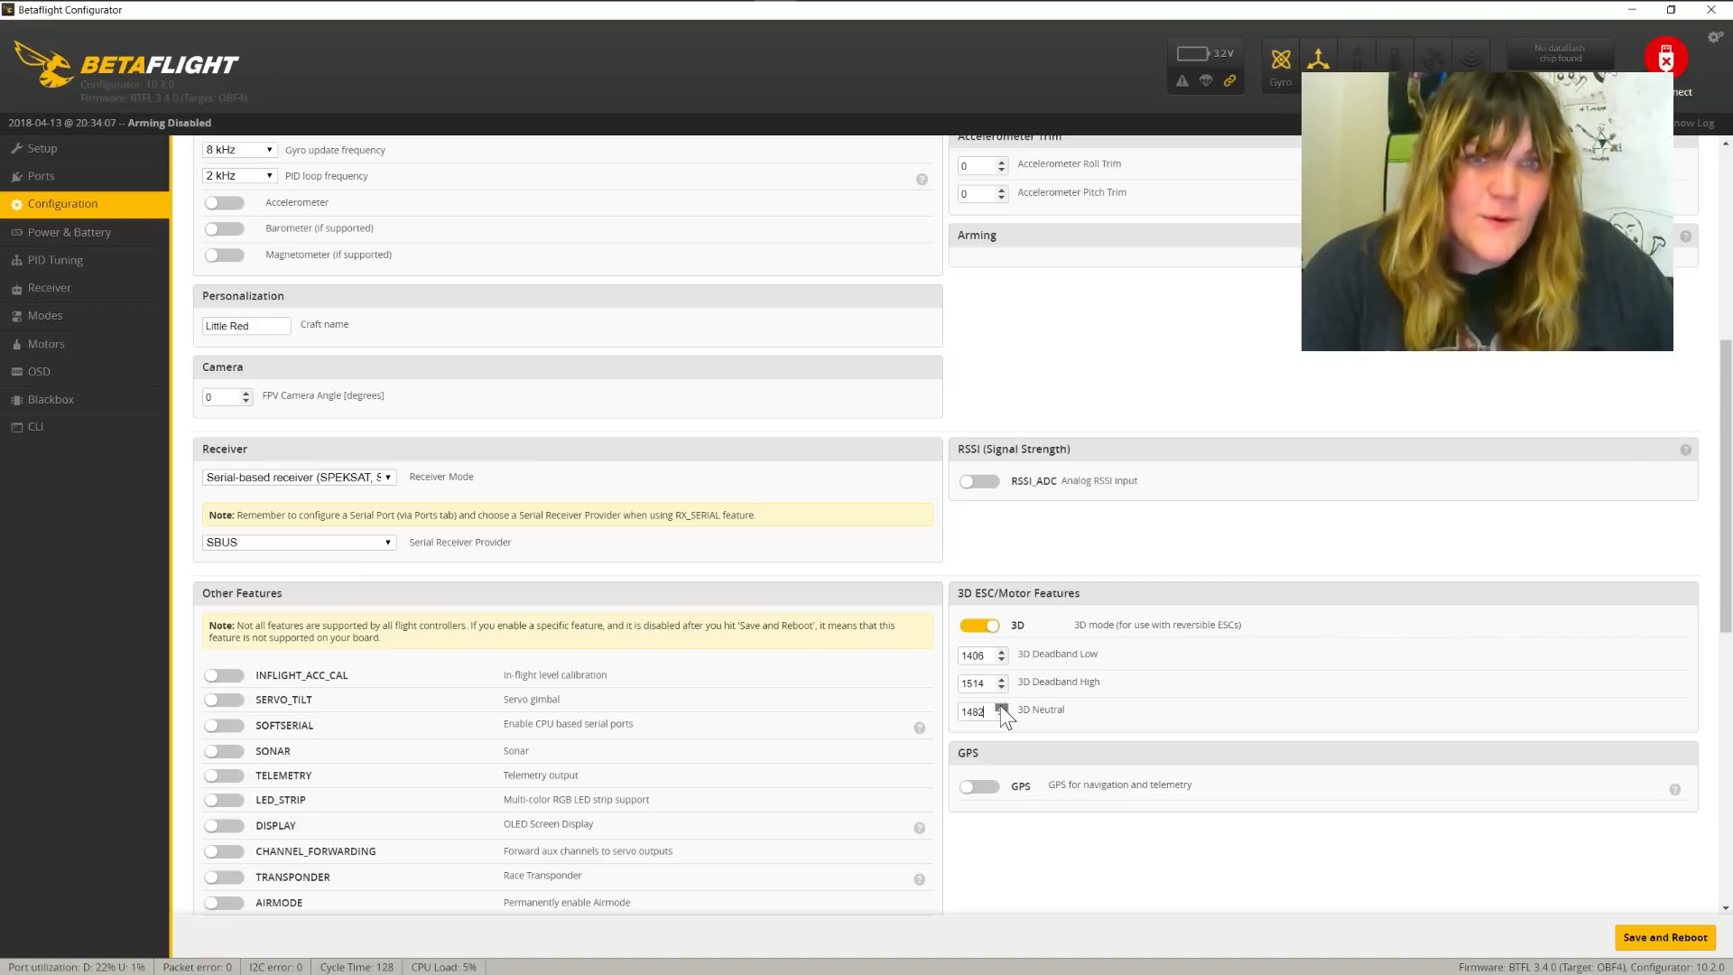
left_click(1001, 707)
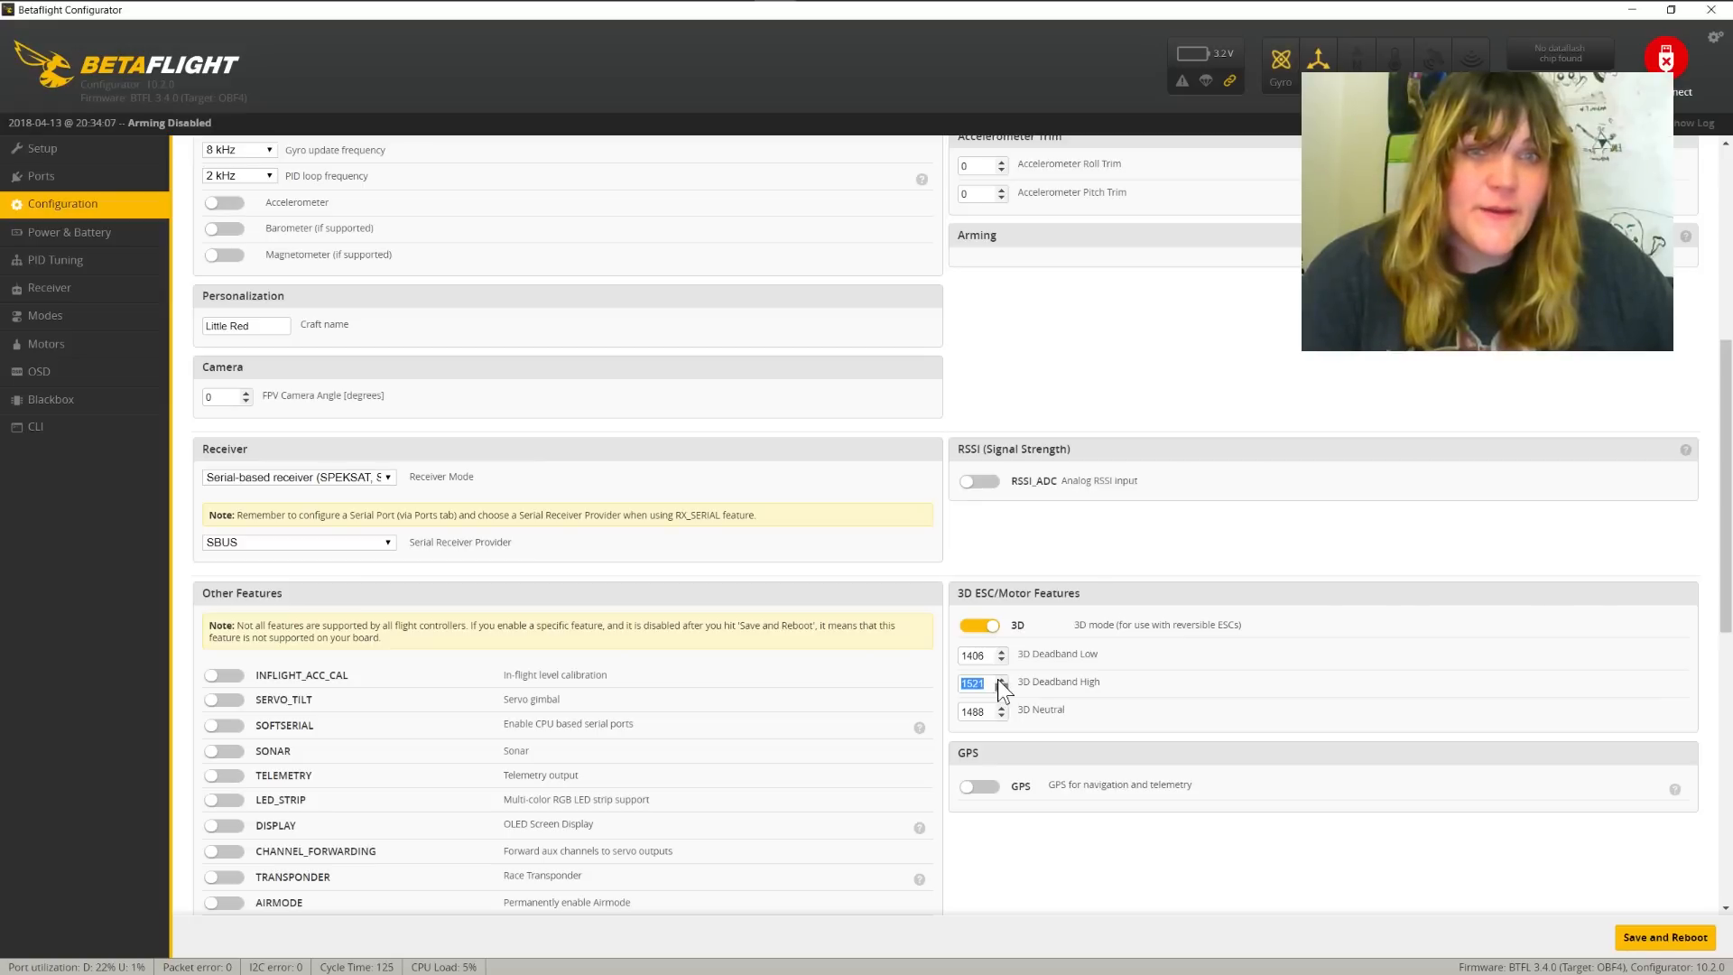
left_click(1001, 679)
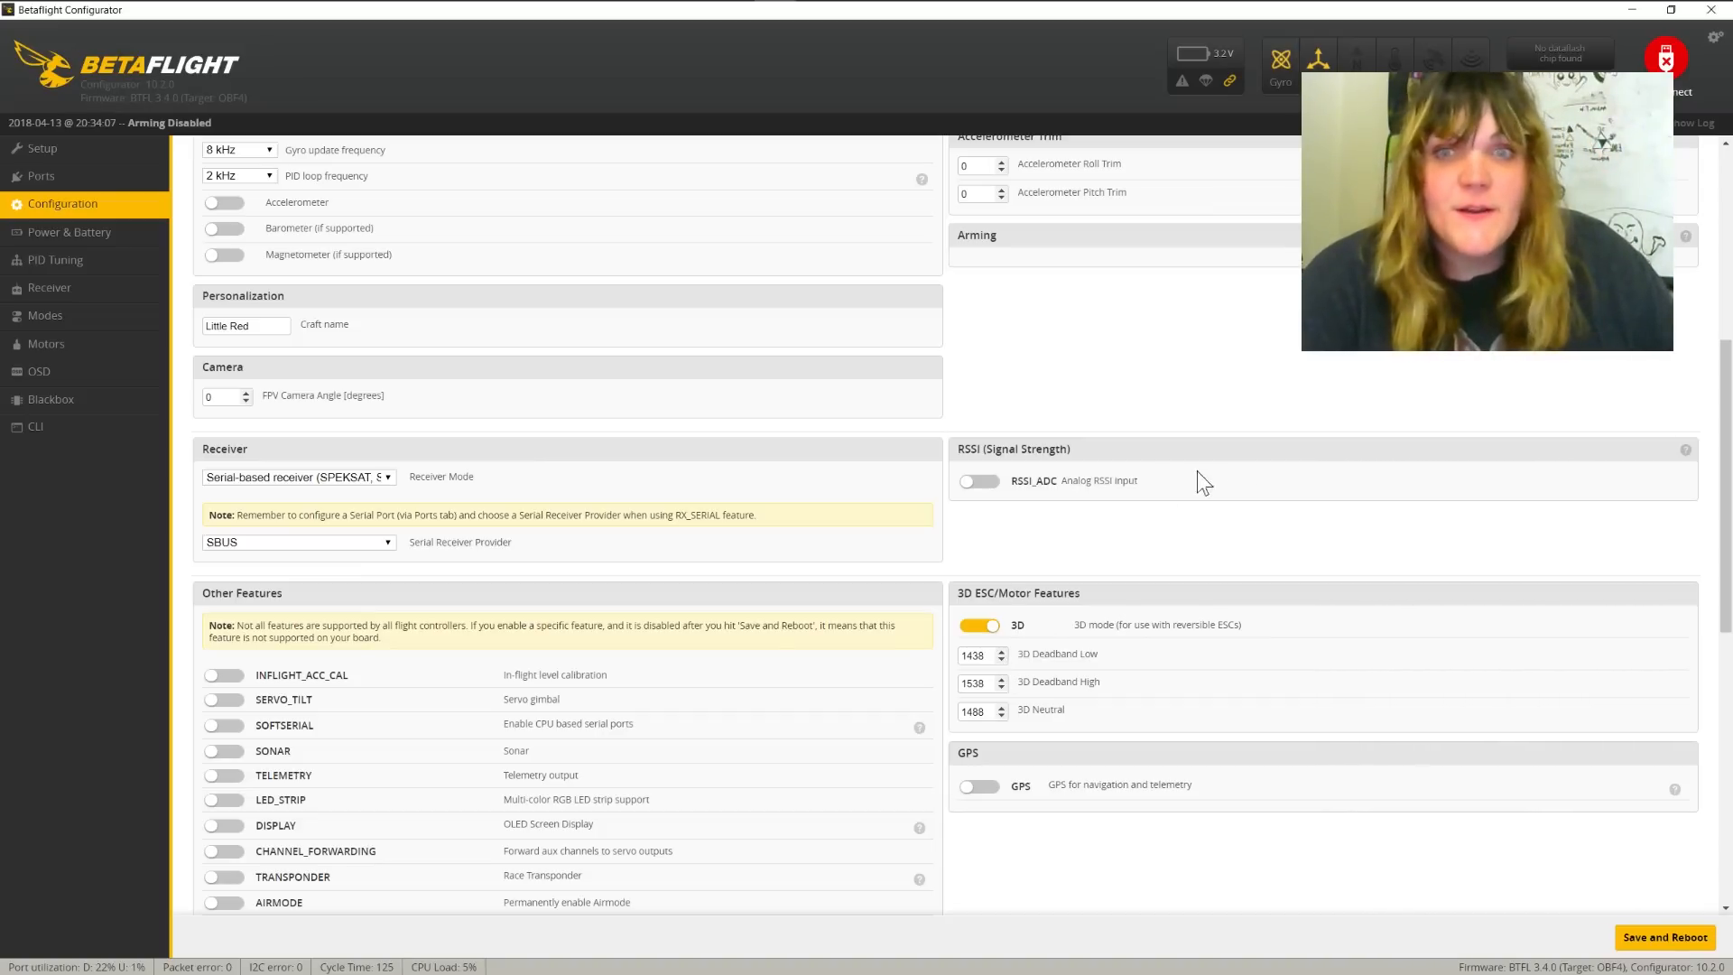
Review the remaining feature, DSHOT beacon and beeper settings, and save the configuration and reboot the flight controller
scroll(919, 452, "down", 2)
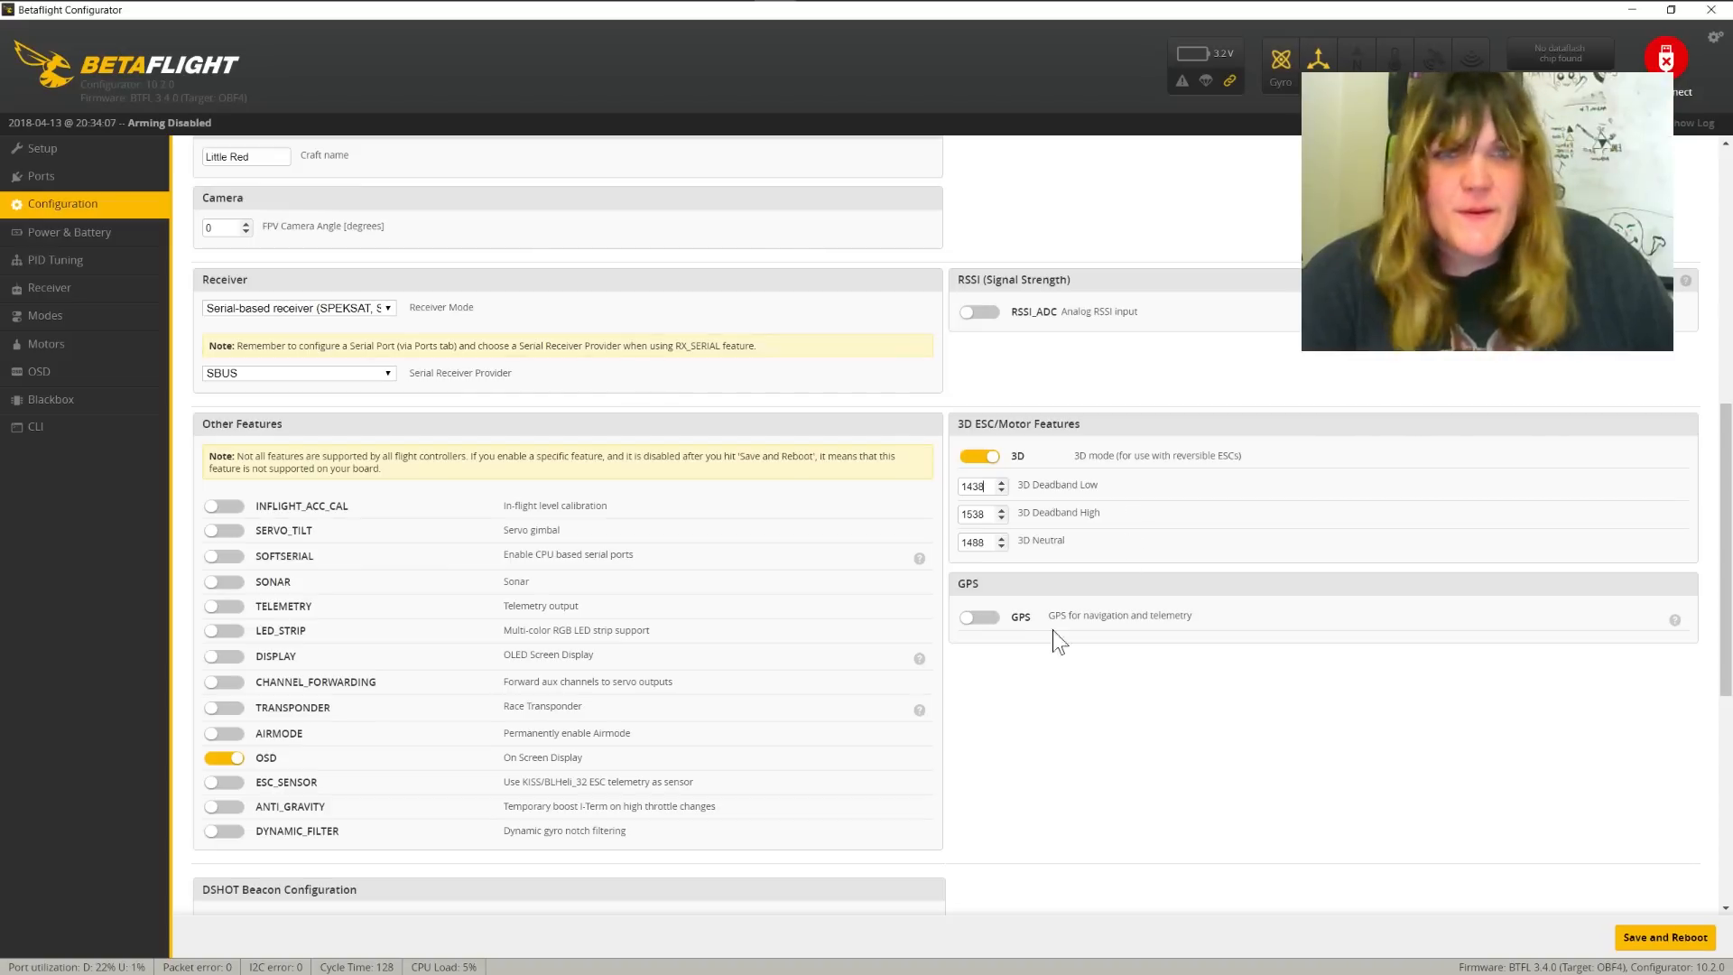
scroll(581, 621, "down", 1)
scroll(873, 751, "down", 5)
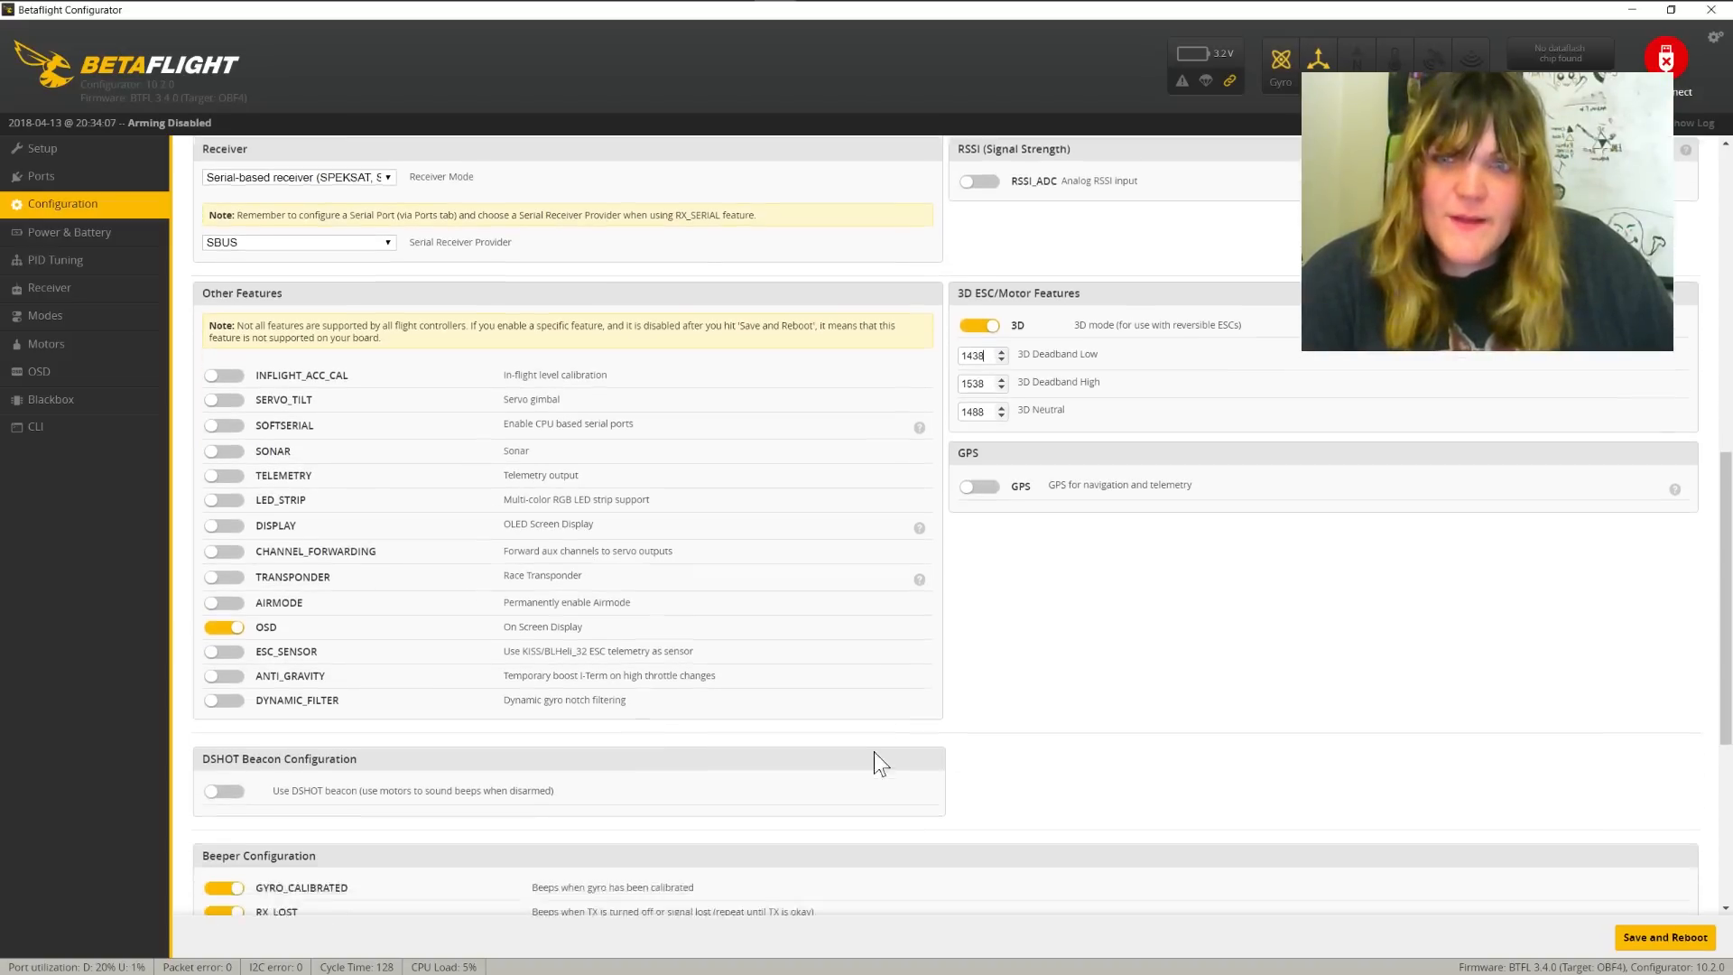
scroll(339, 643, "down", 1)
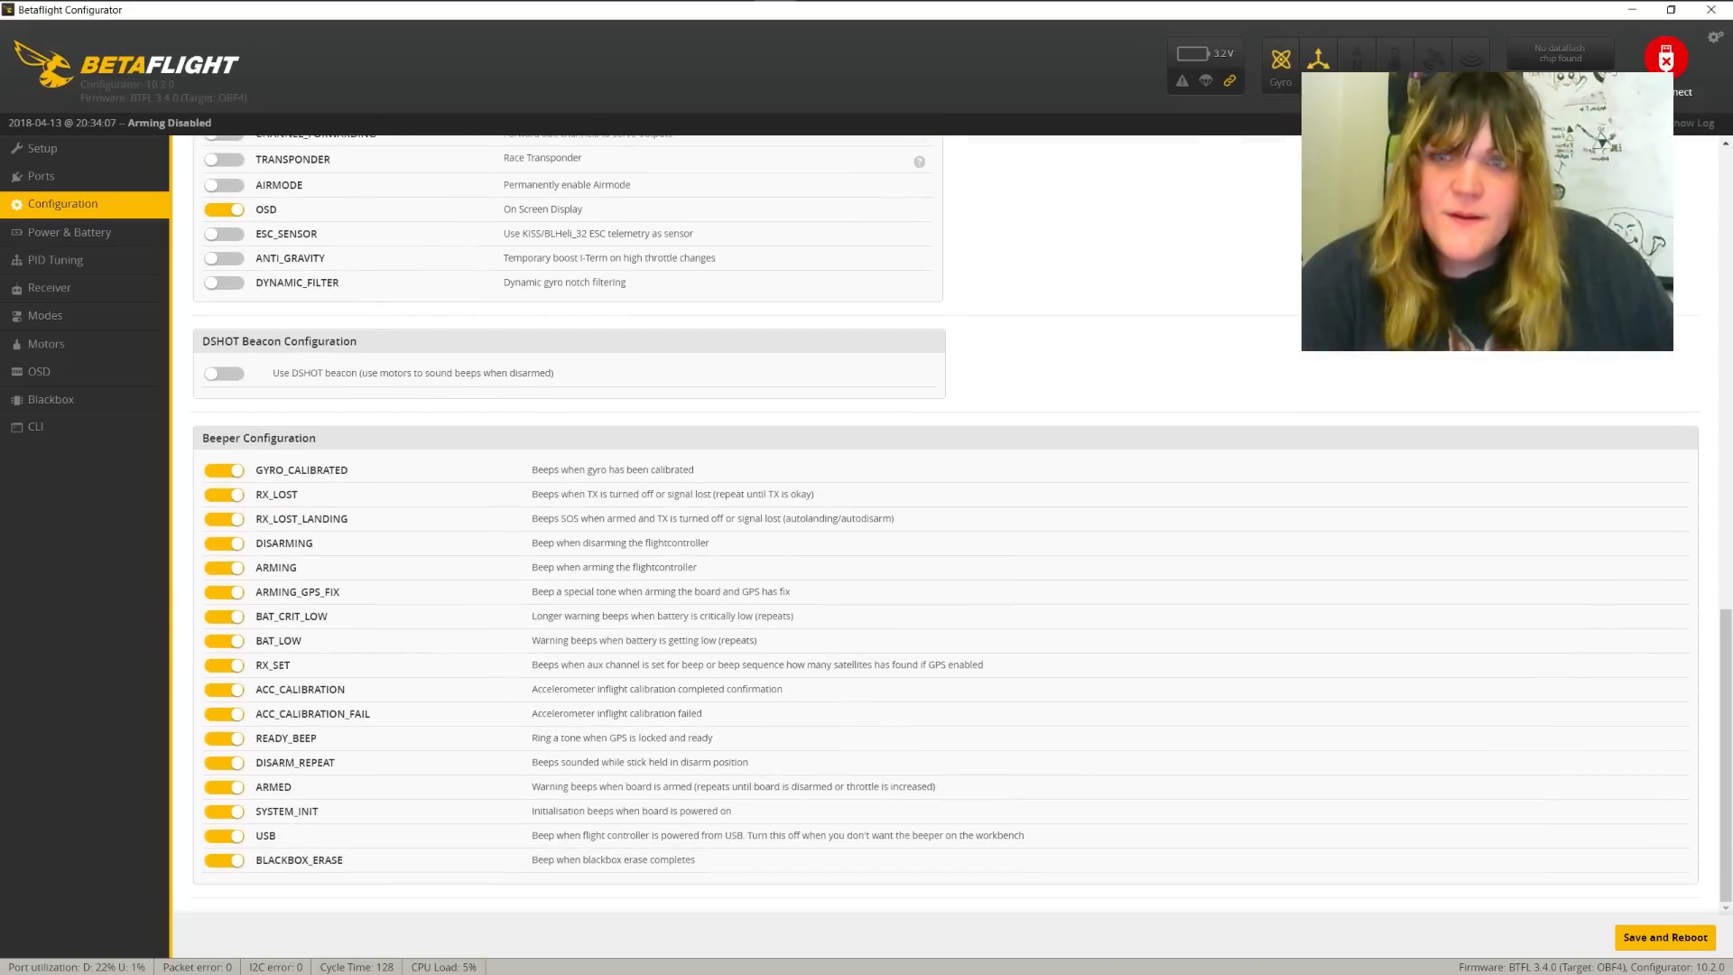
left_click(1666, 937)
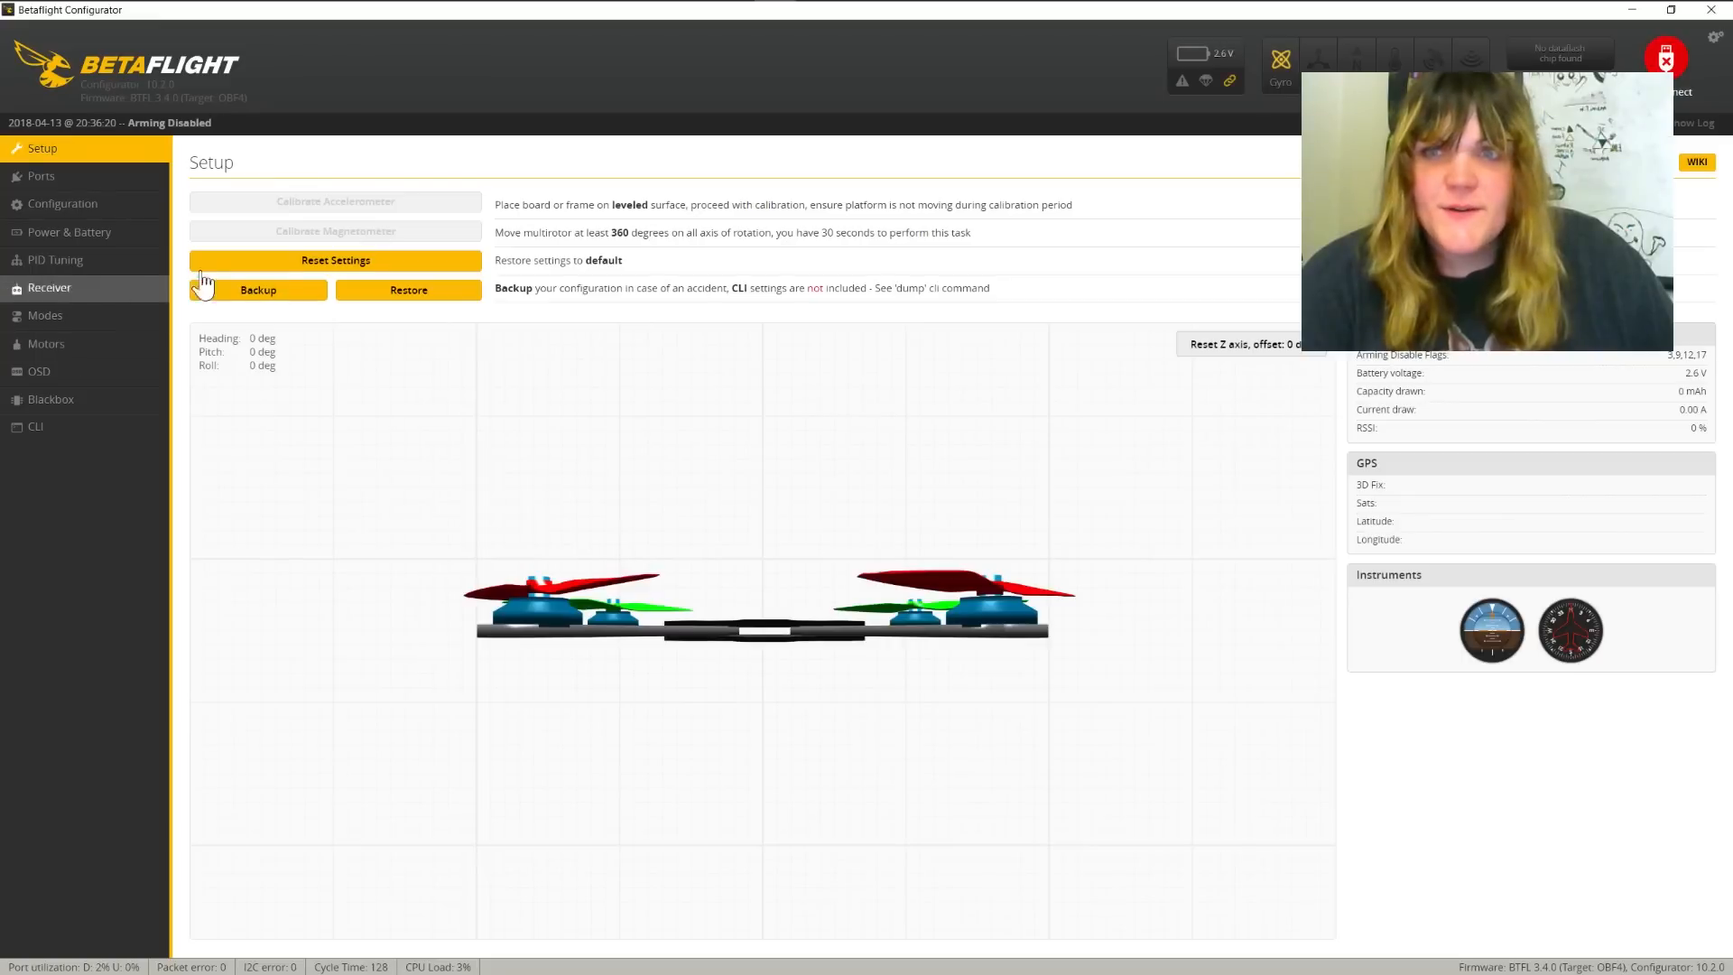
Enable DYNAMIC_FILTER among the other features in the configuration, and save and reboot the flight controller
left_click(63, 206)
scroll(500, 555, "down", 5)
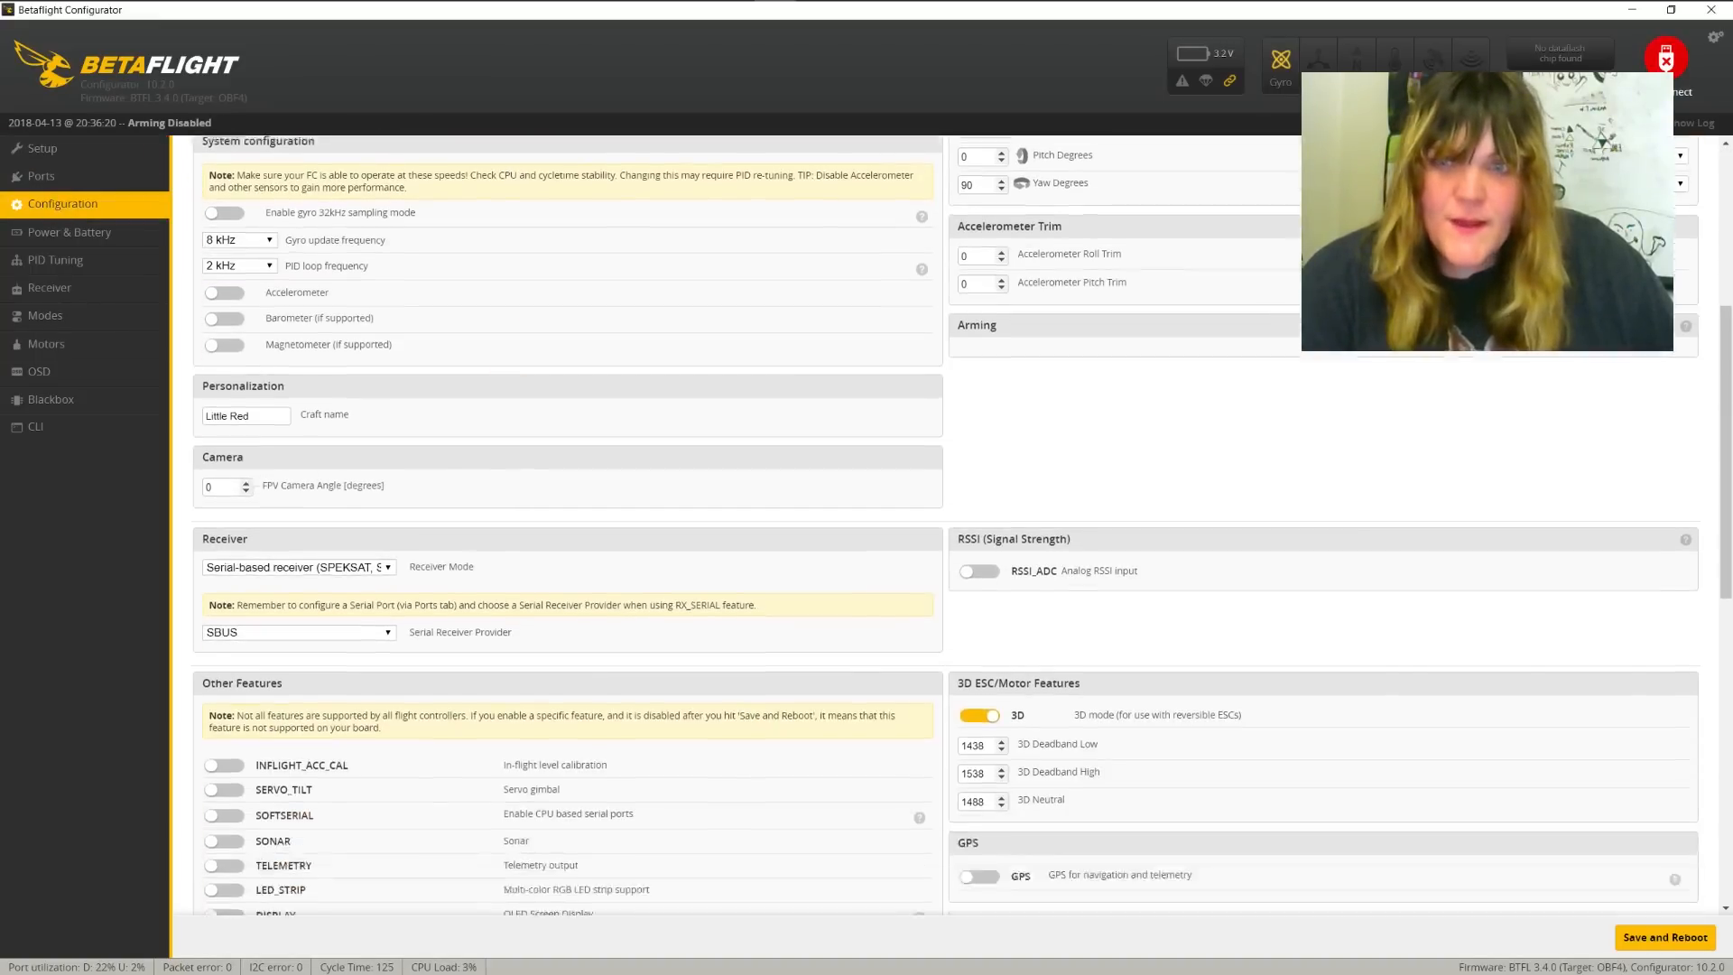
scroll(258, 549, "down", 7)
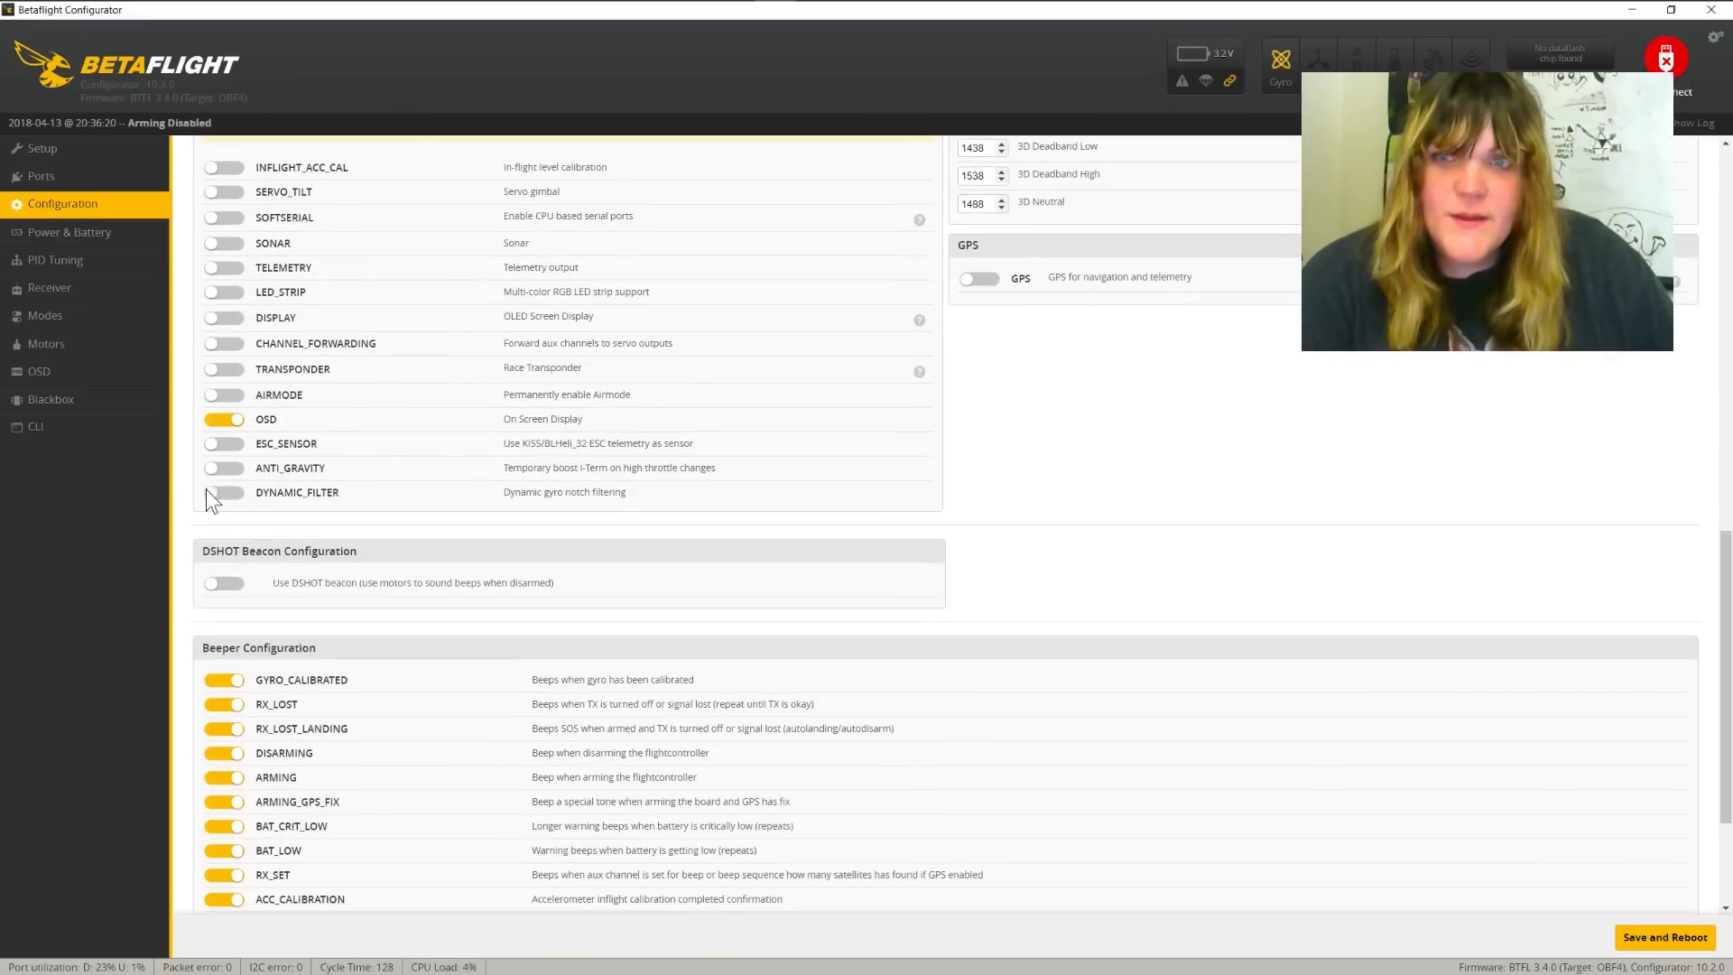
left_click(208, 492)
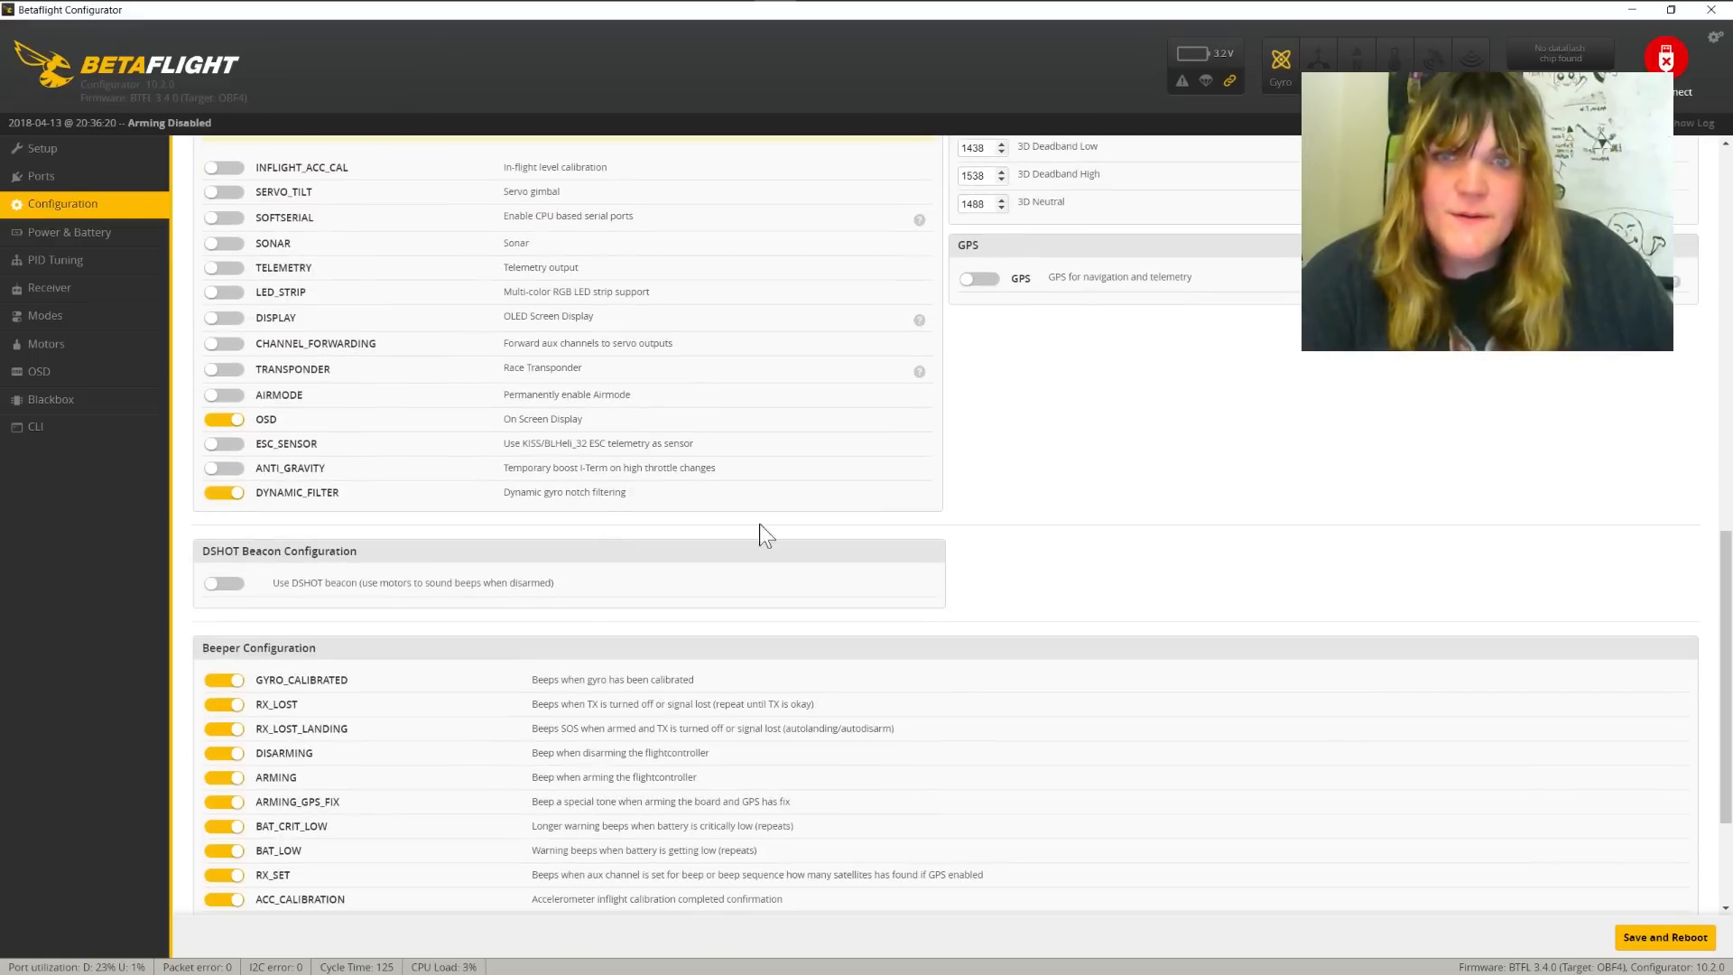
scroll(1211, 643, "up", 3)
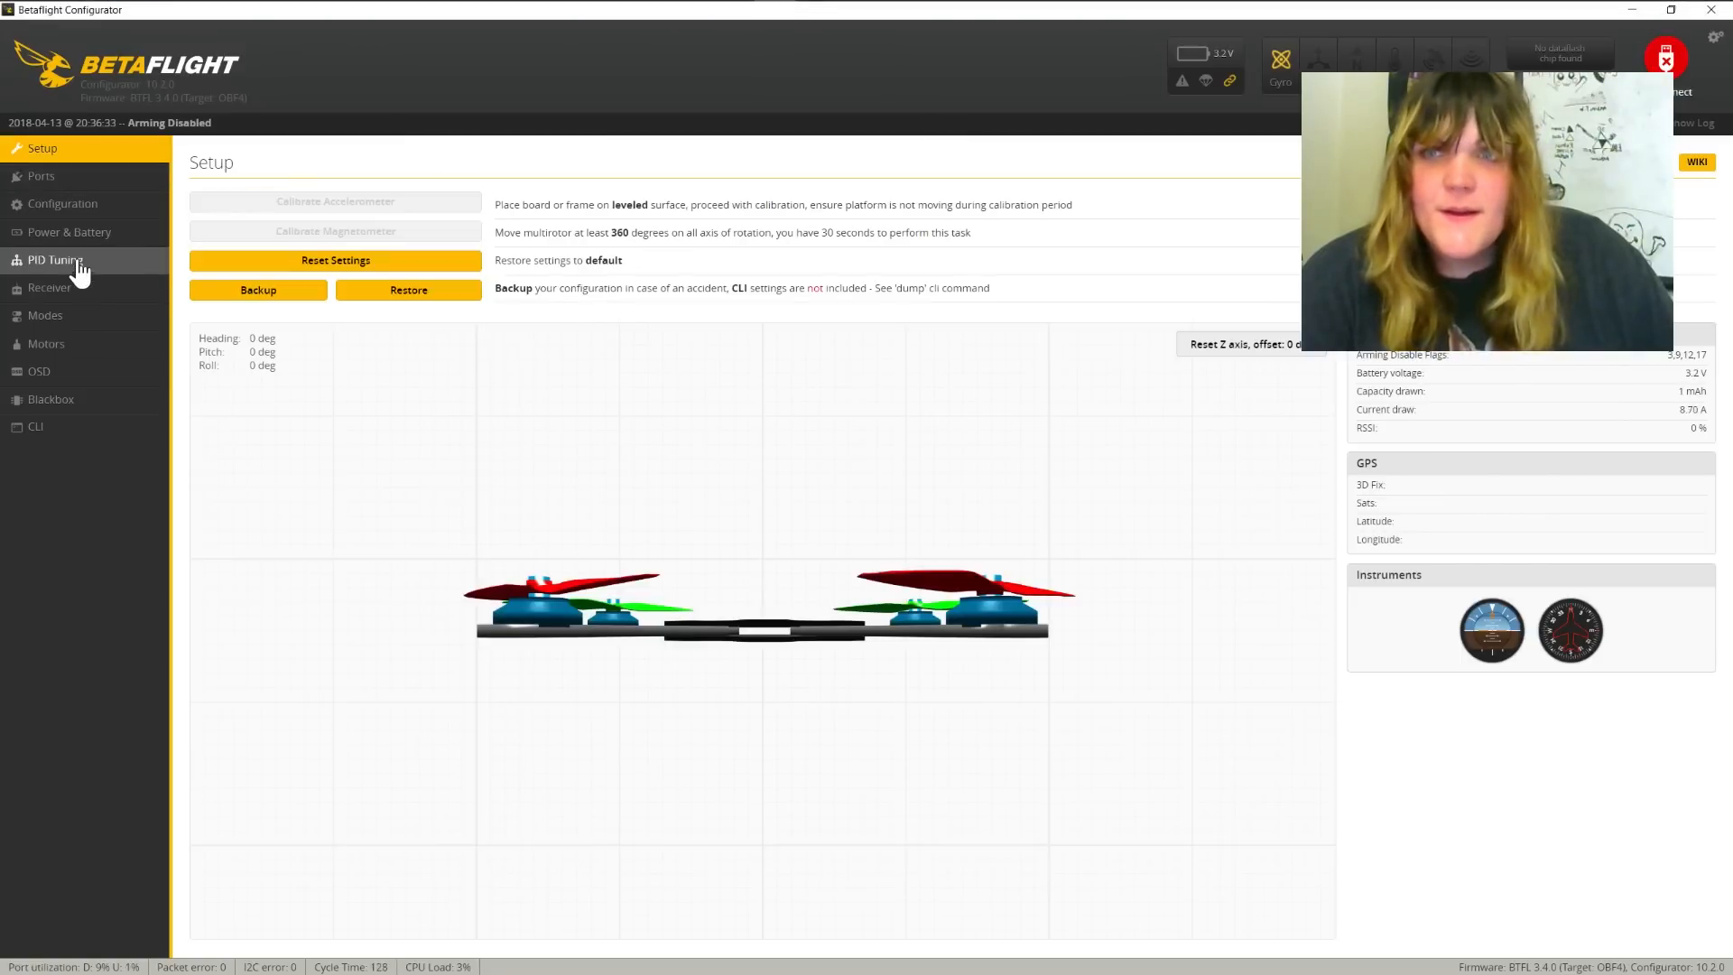
In the PID tuning settings, set the shared roll and pitch RC rate to 1.11
left_click(78, 262)
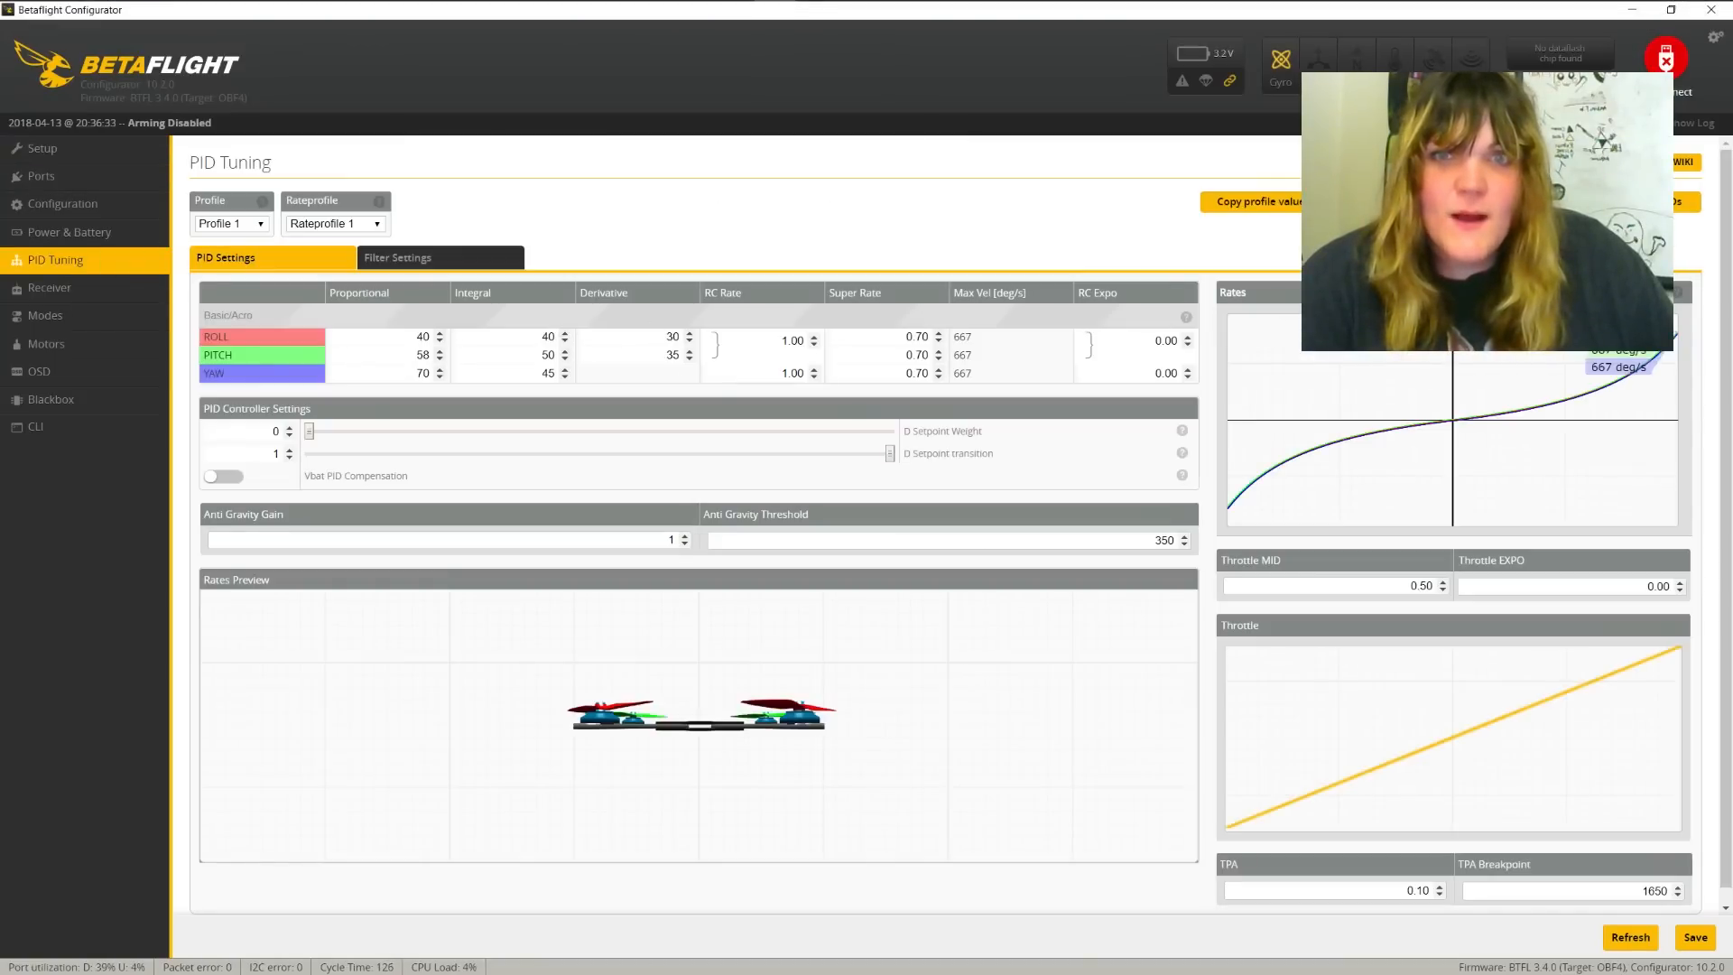
left_click(813, 337)
left_click(813, 337)
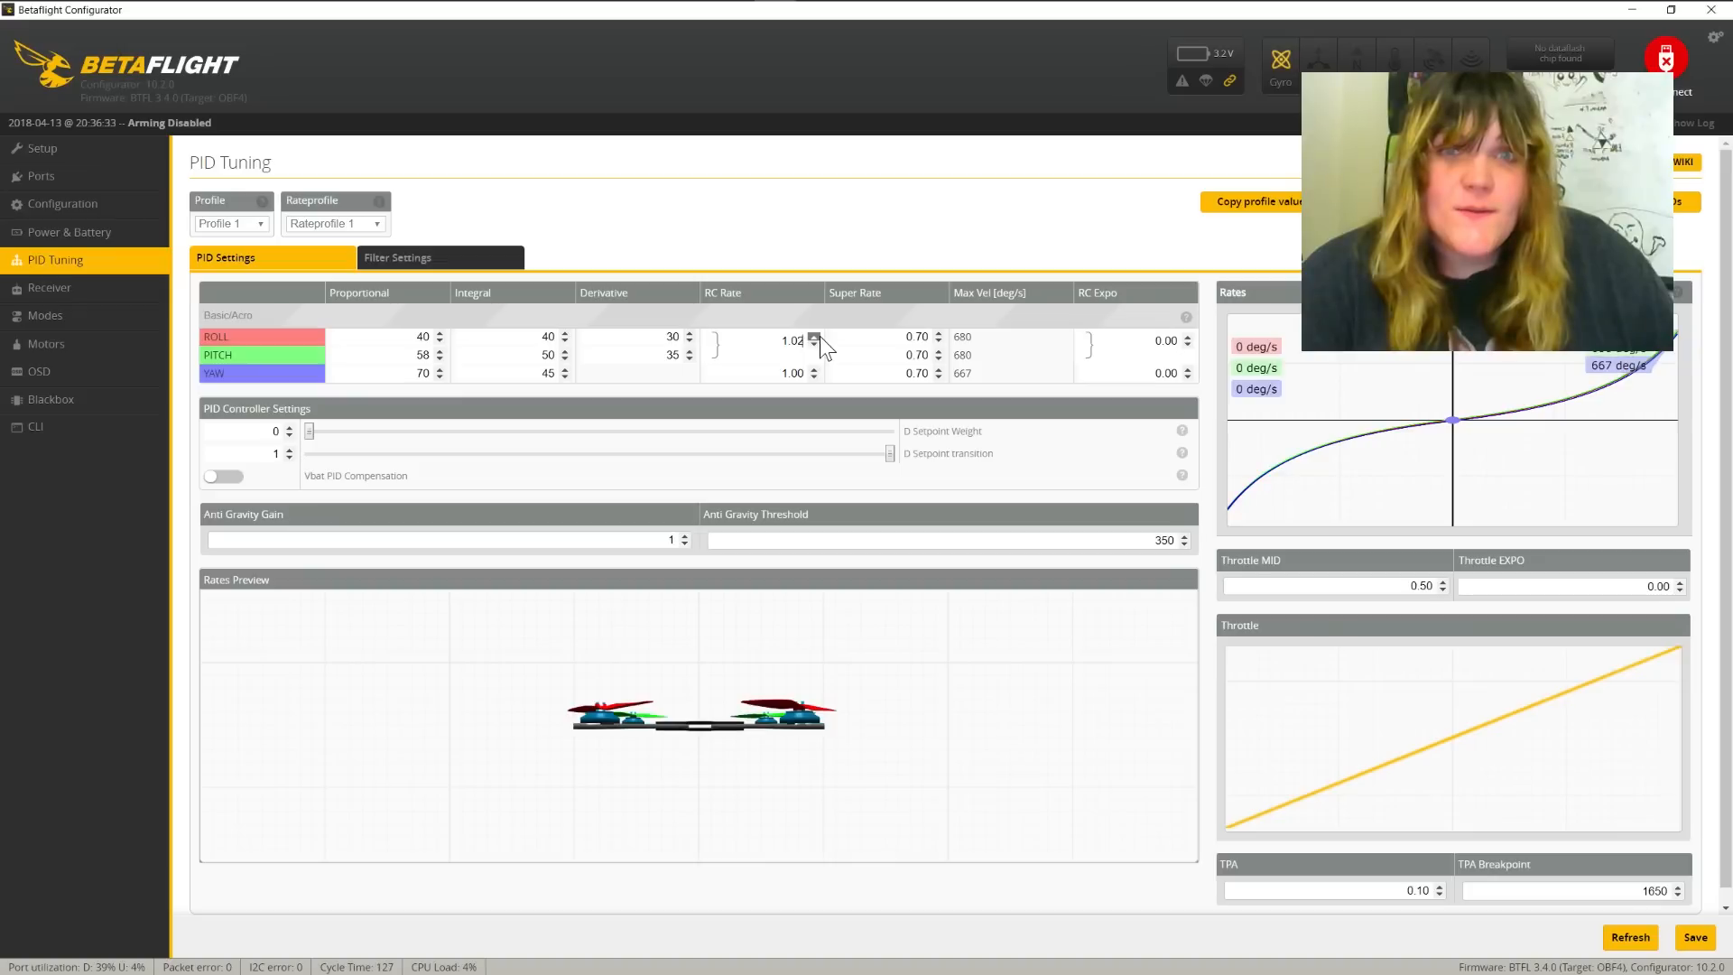
left_click(813, 337)
left_click(813, 337)
left_click(813, 337)
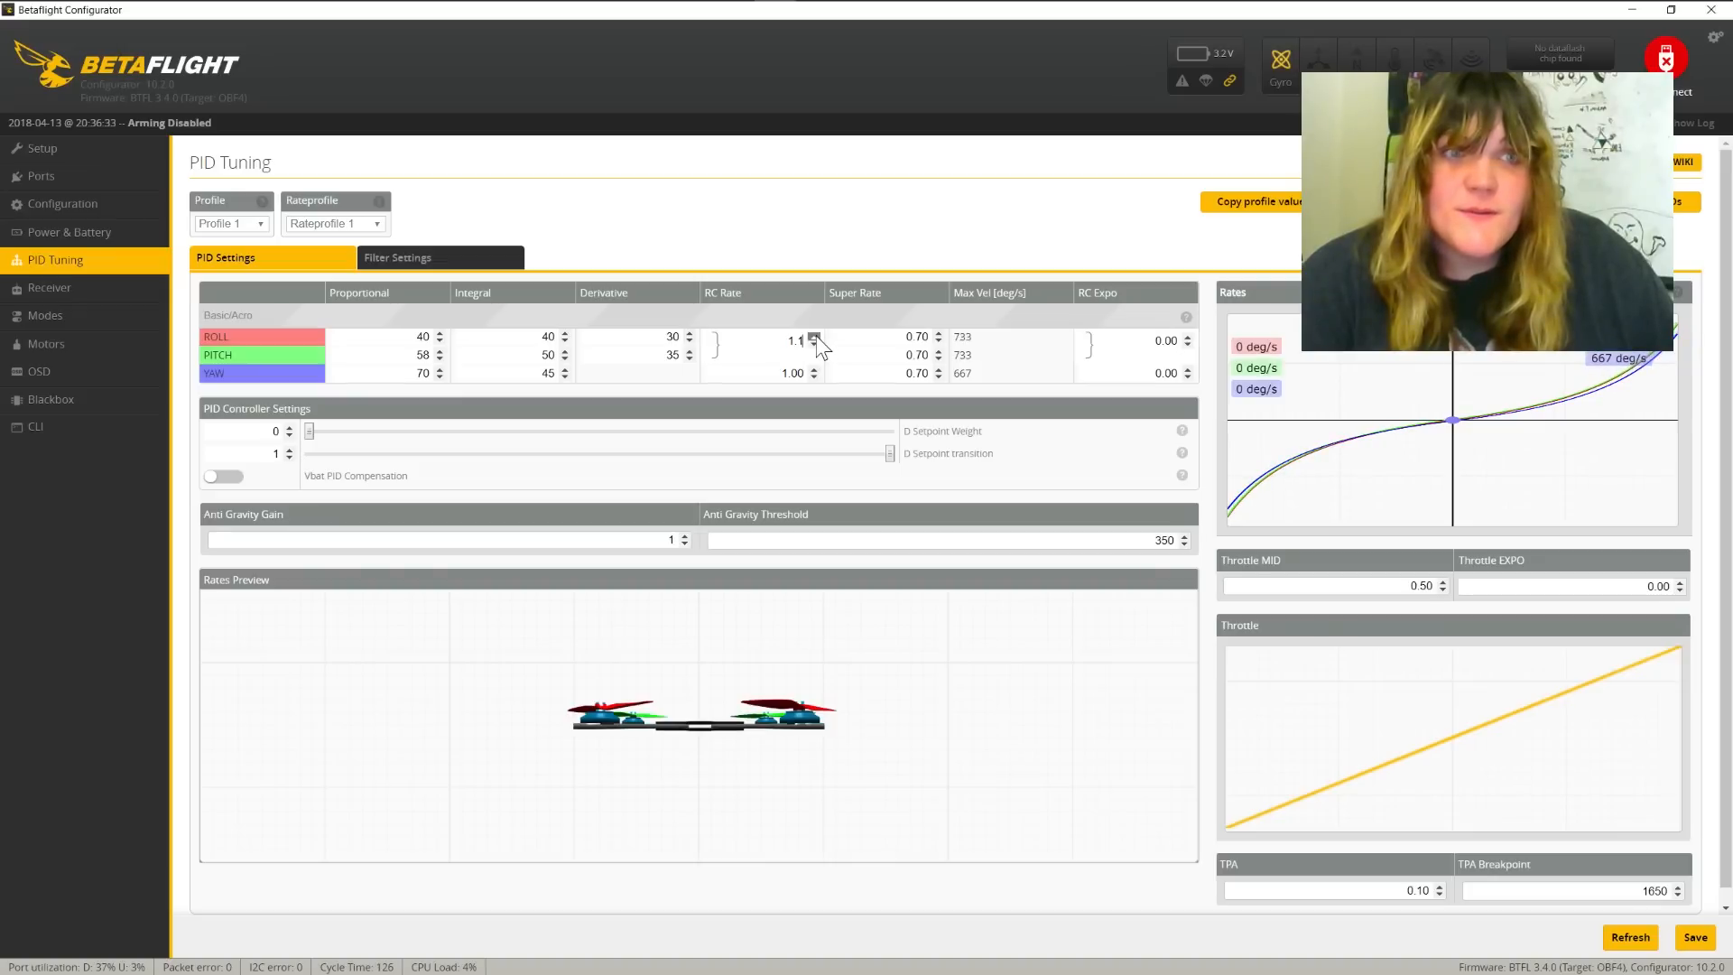
left_click(813, 337)
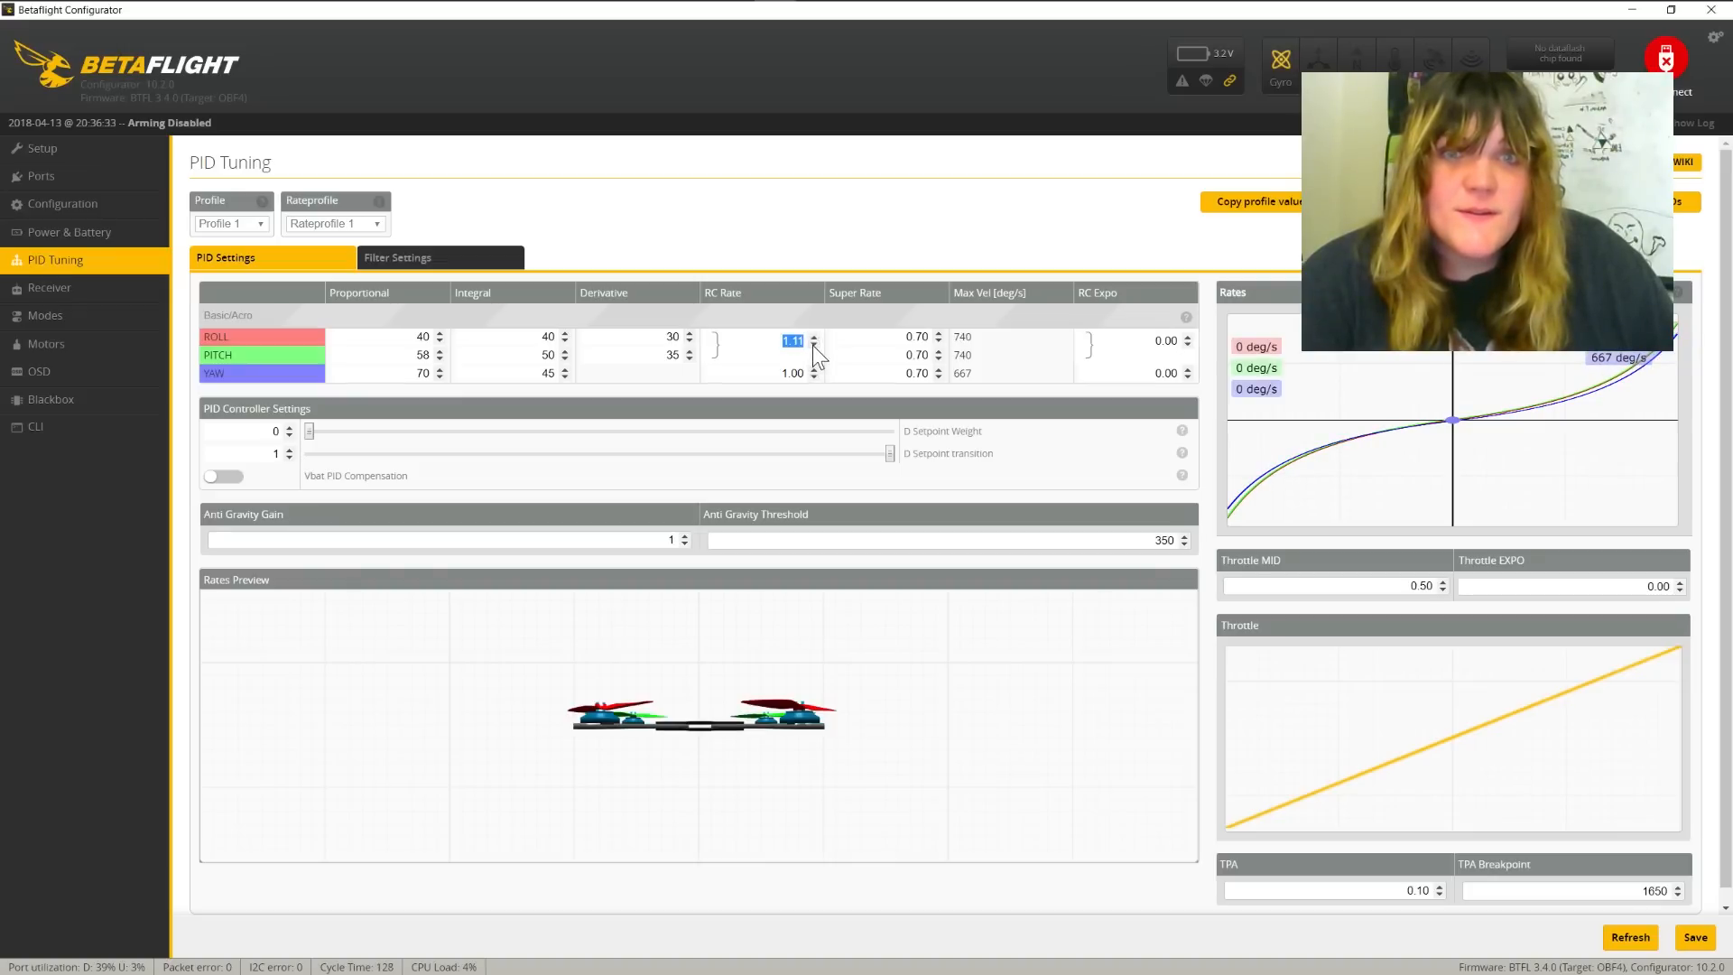
Set the super rate to 0.75 for both roll and pitch
left_click(939, 335)
left_click(939, 335)
left_click(938, 335)
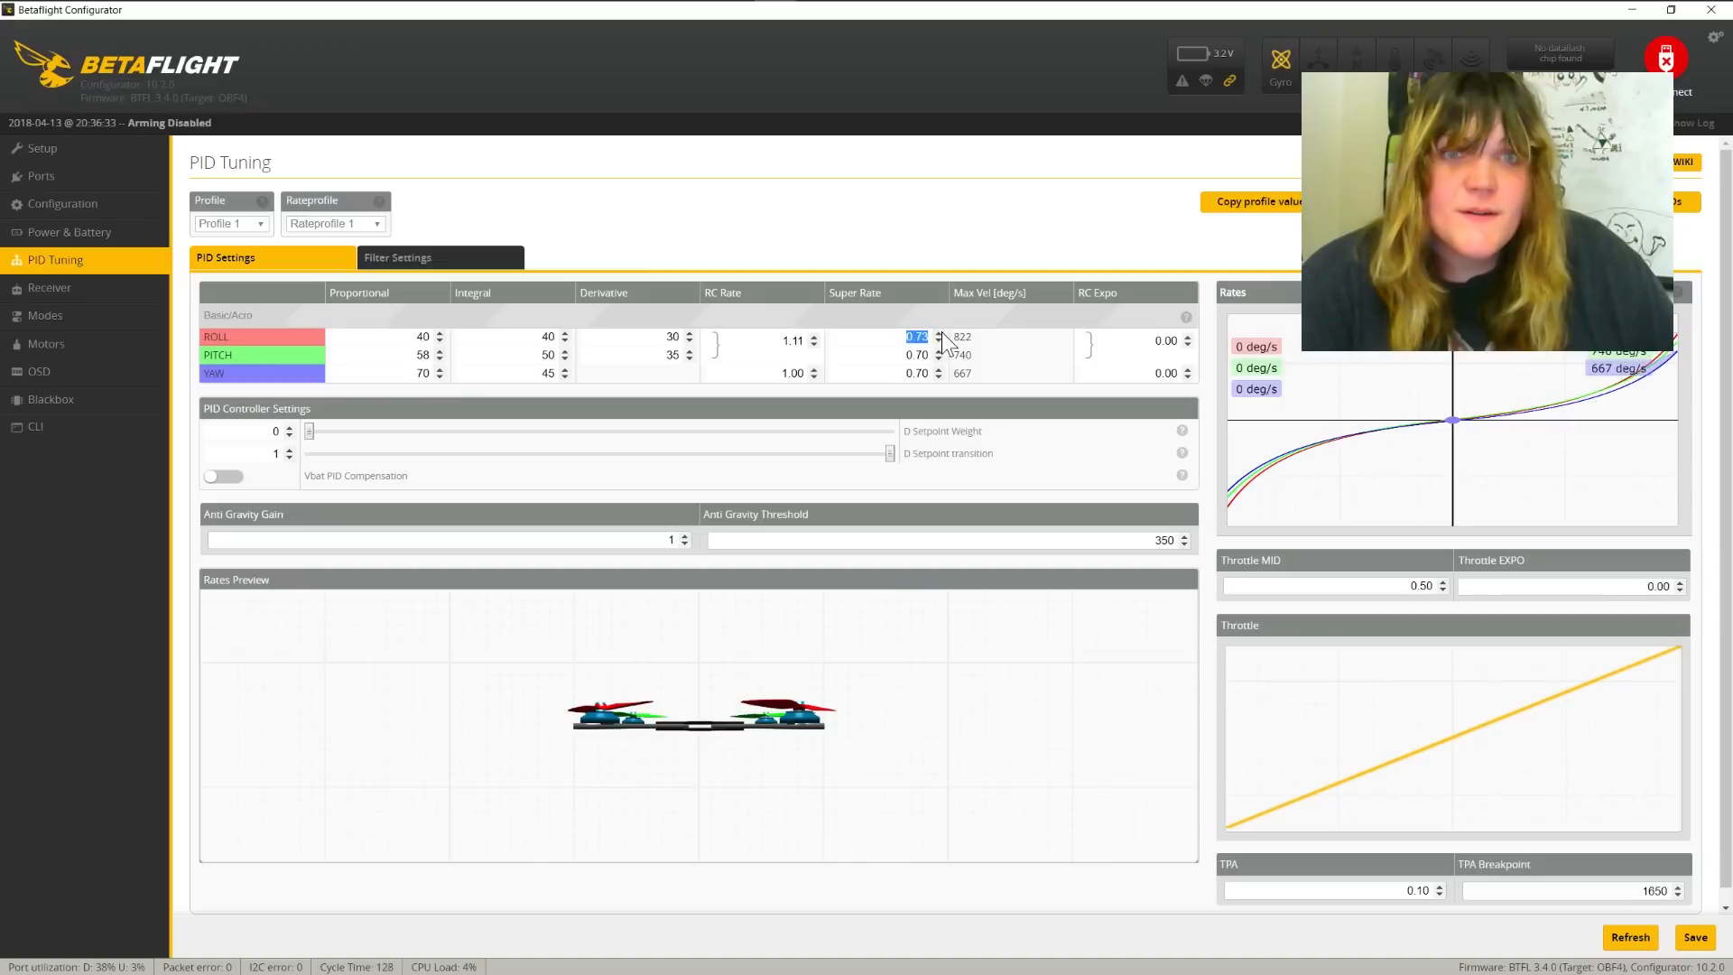
left_click(939, 335)
left_click(938, 335)
left_click(939, 335)
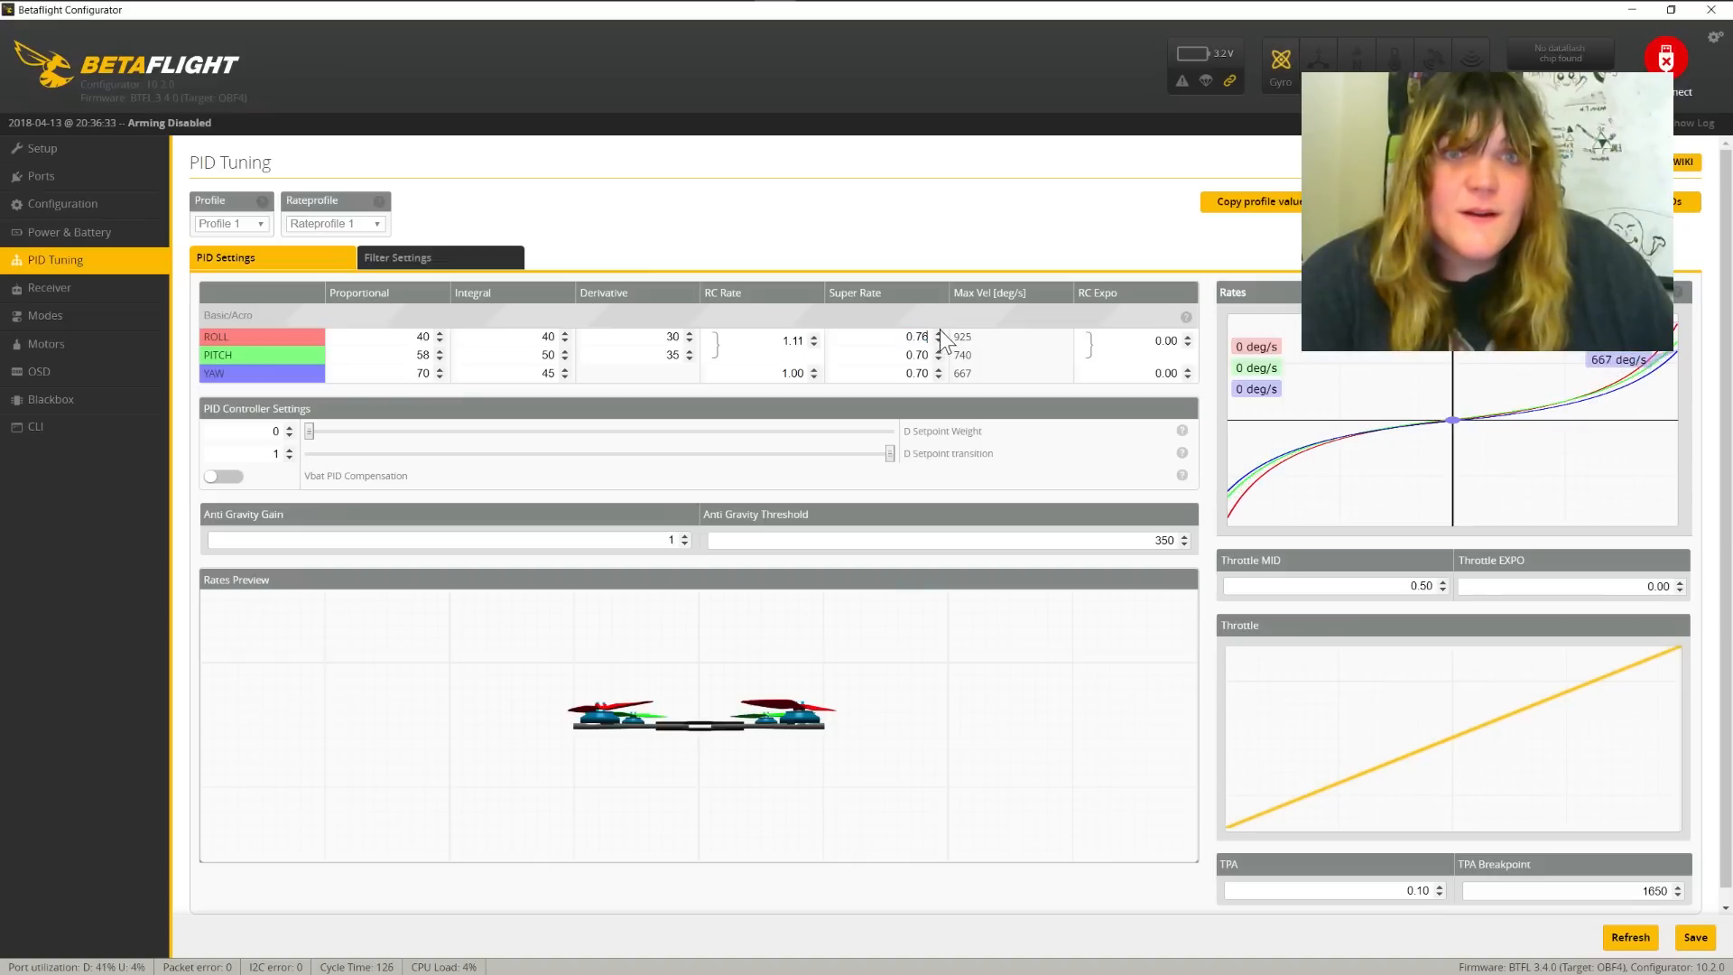
left_click(939, 339)
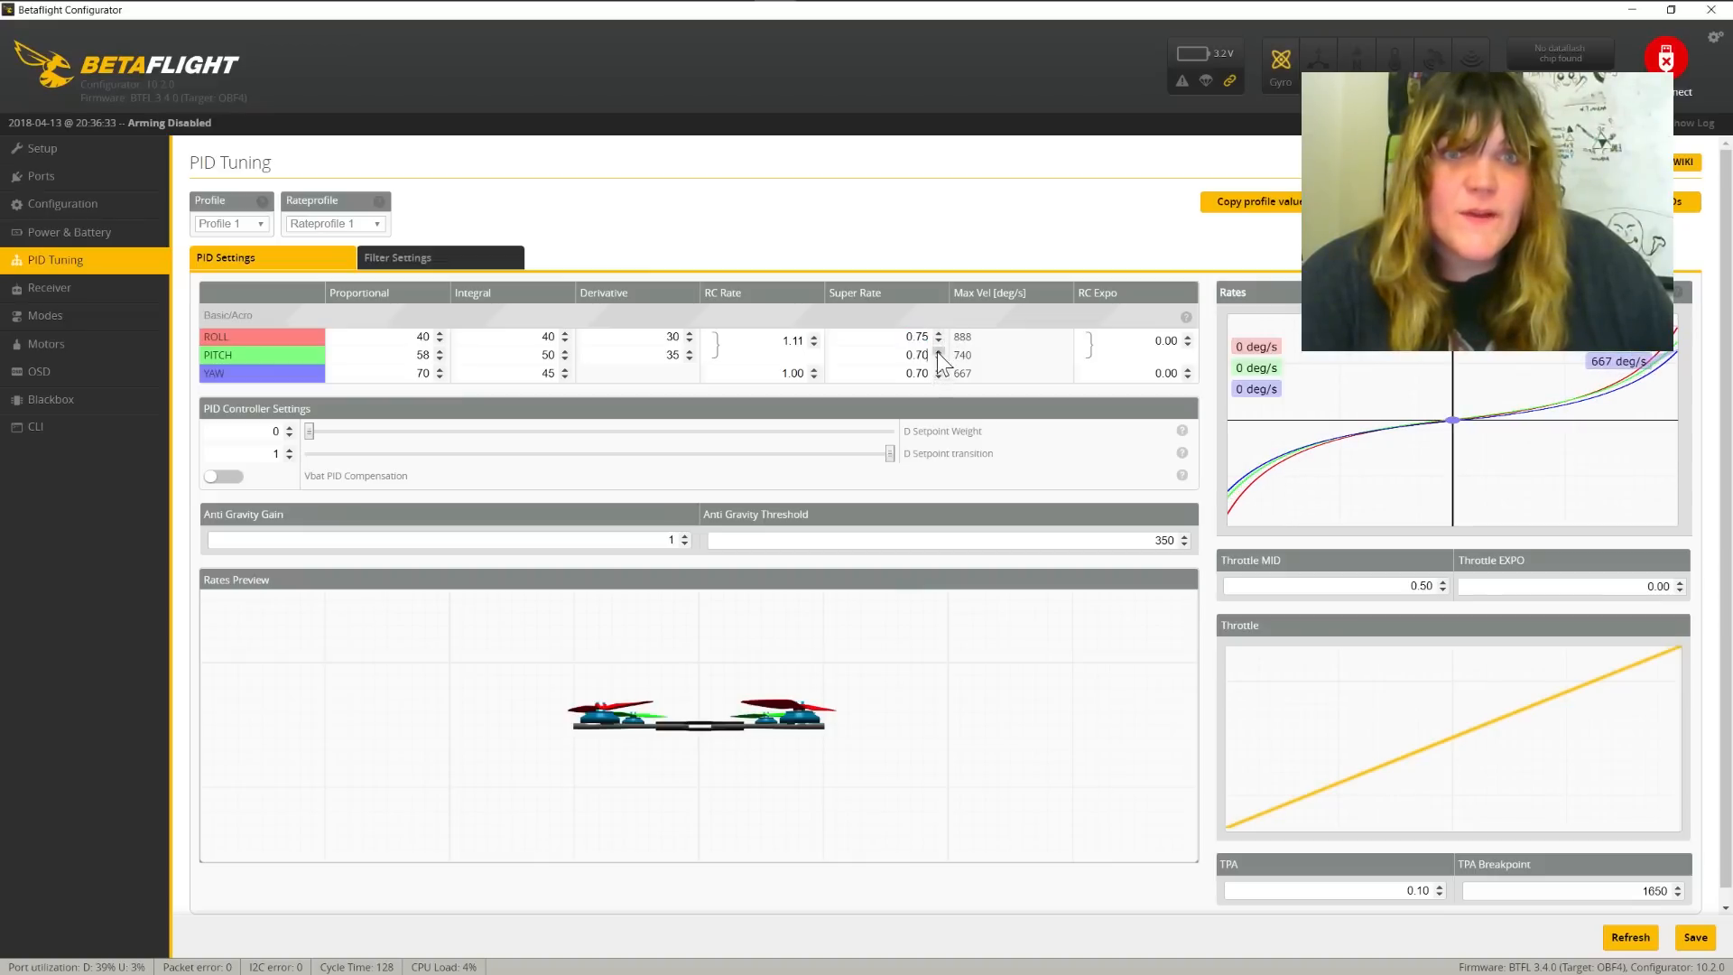
left_click(937, 352)
left_click(938, 352)
left_click(938, 352)
left_click(938, 352)
left_click(938, 352)
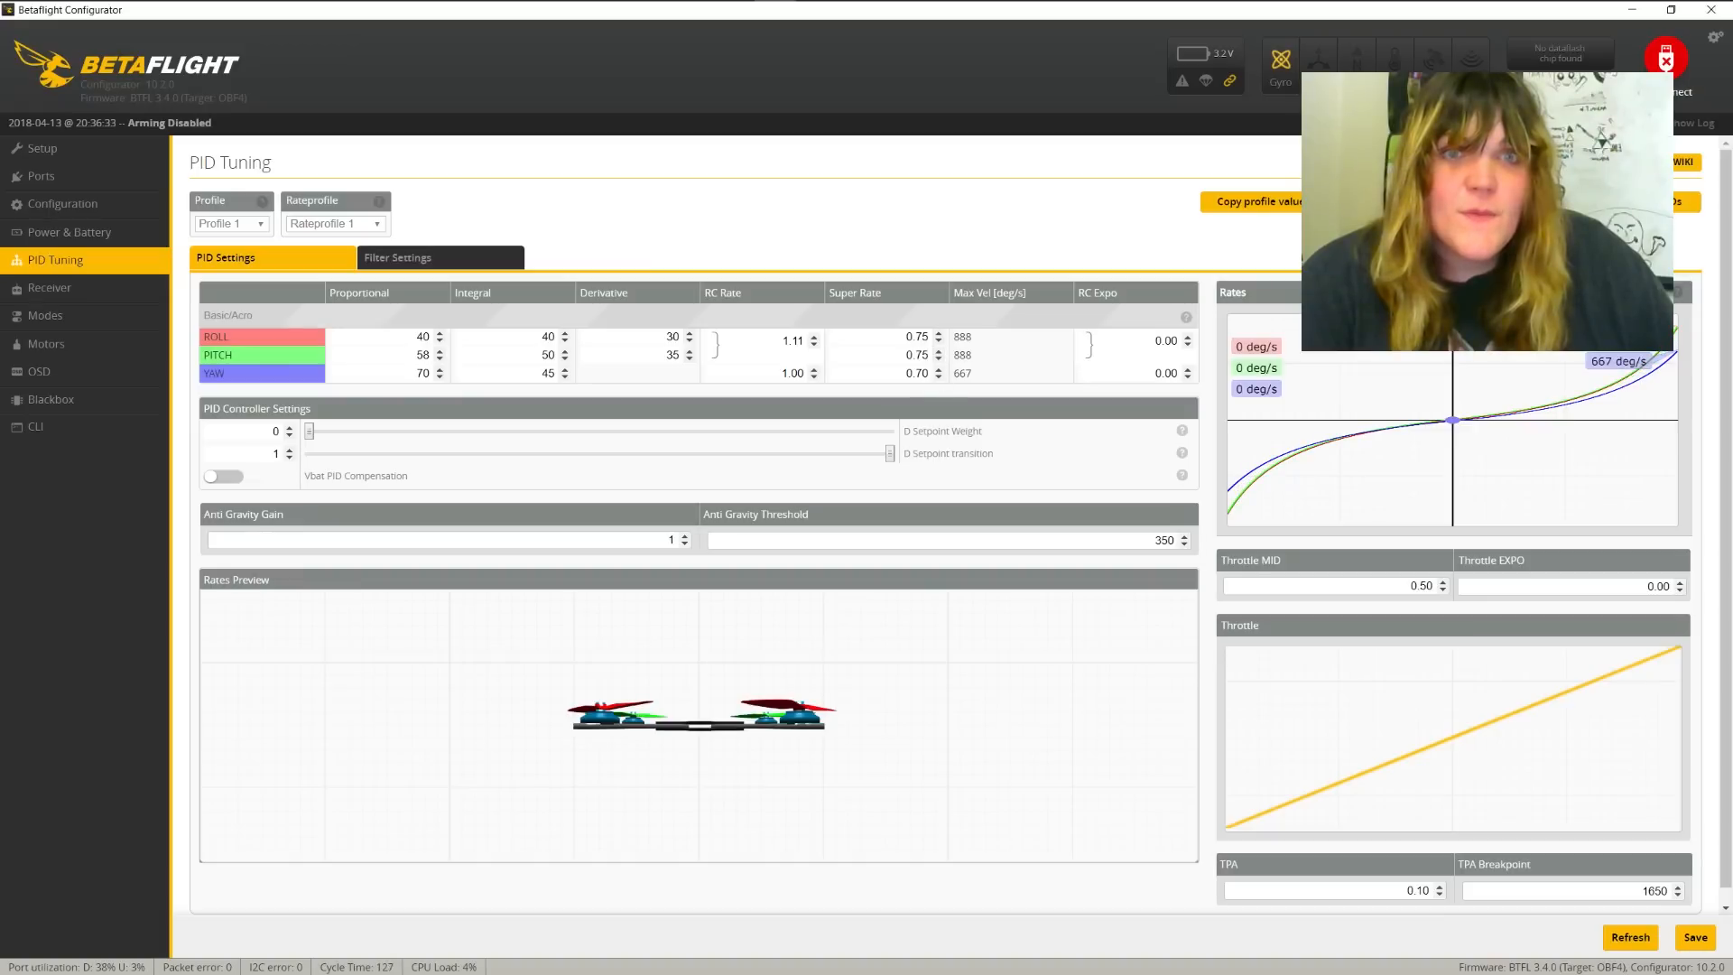
Lower the yaw super rate to 0.61 in the PID settings
left_click(939, 377)
left_click(939, 377)
left_click(939, 377)
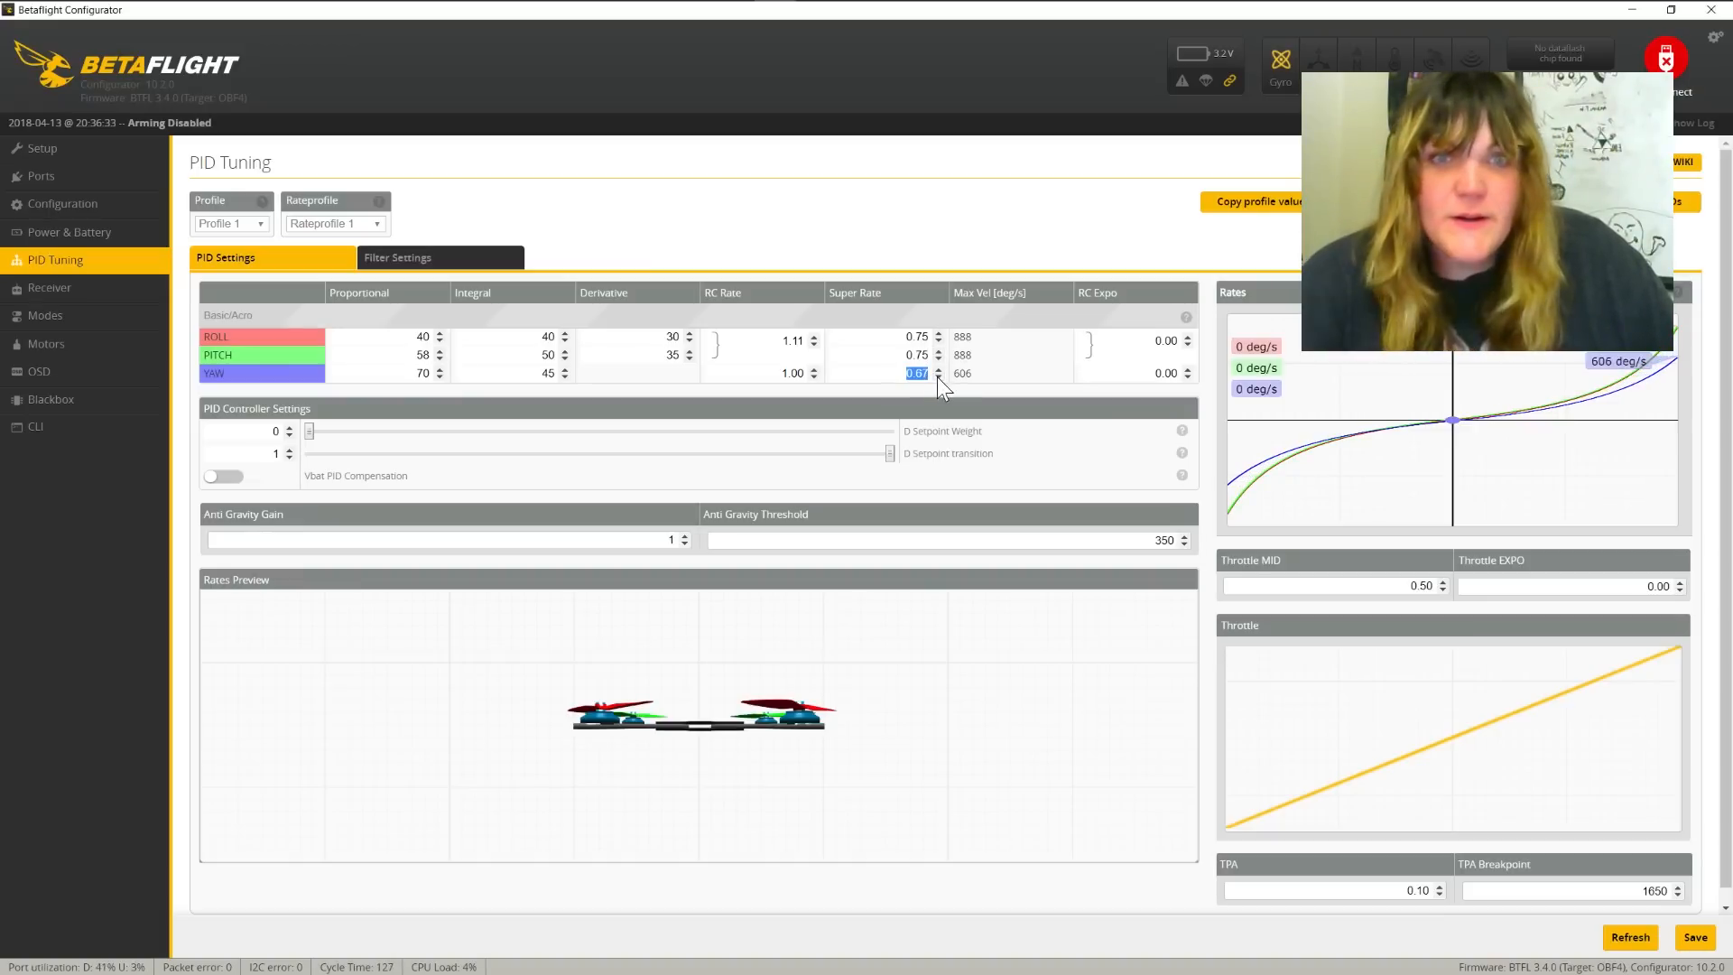
left_click(939, 378)
left_click(938, 377)
left_click(939, 377)
left_click(938, 378)
left_click(938, 378)
left_click(939, 378)
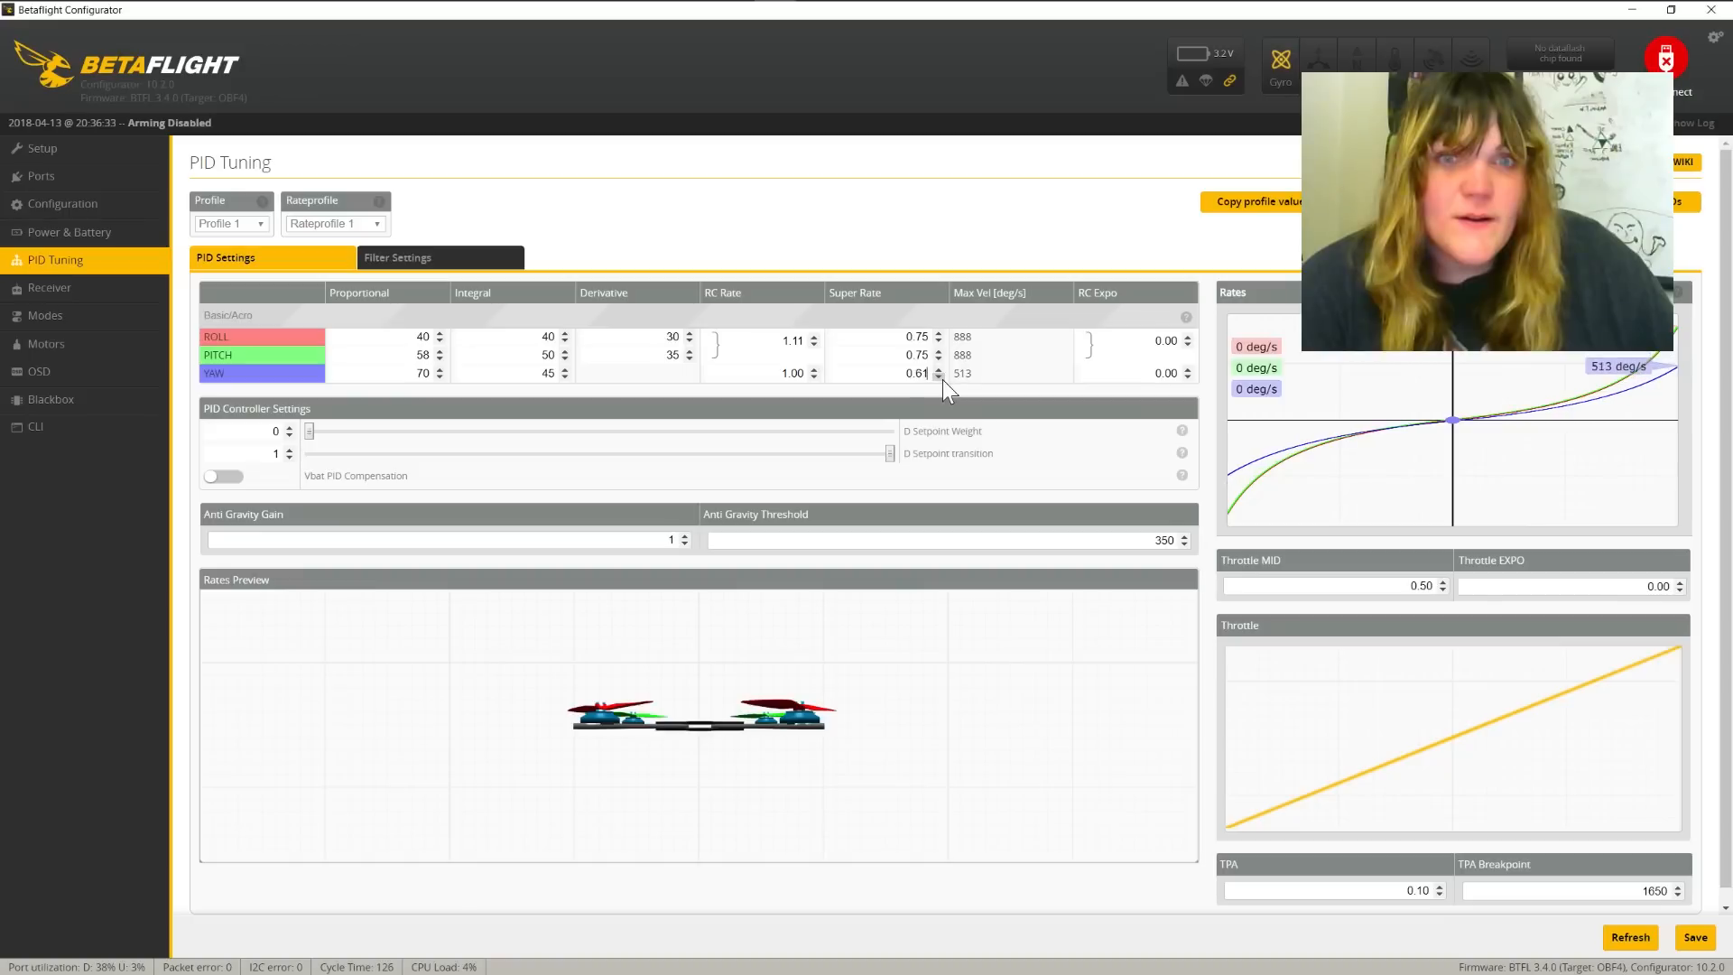
Raise the yaw RC rate to 1.52, leaving the shared roll and pitch rate as it is
left_click(813, 369)
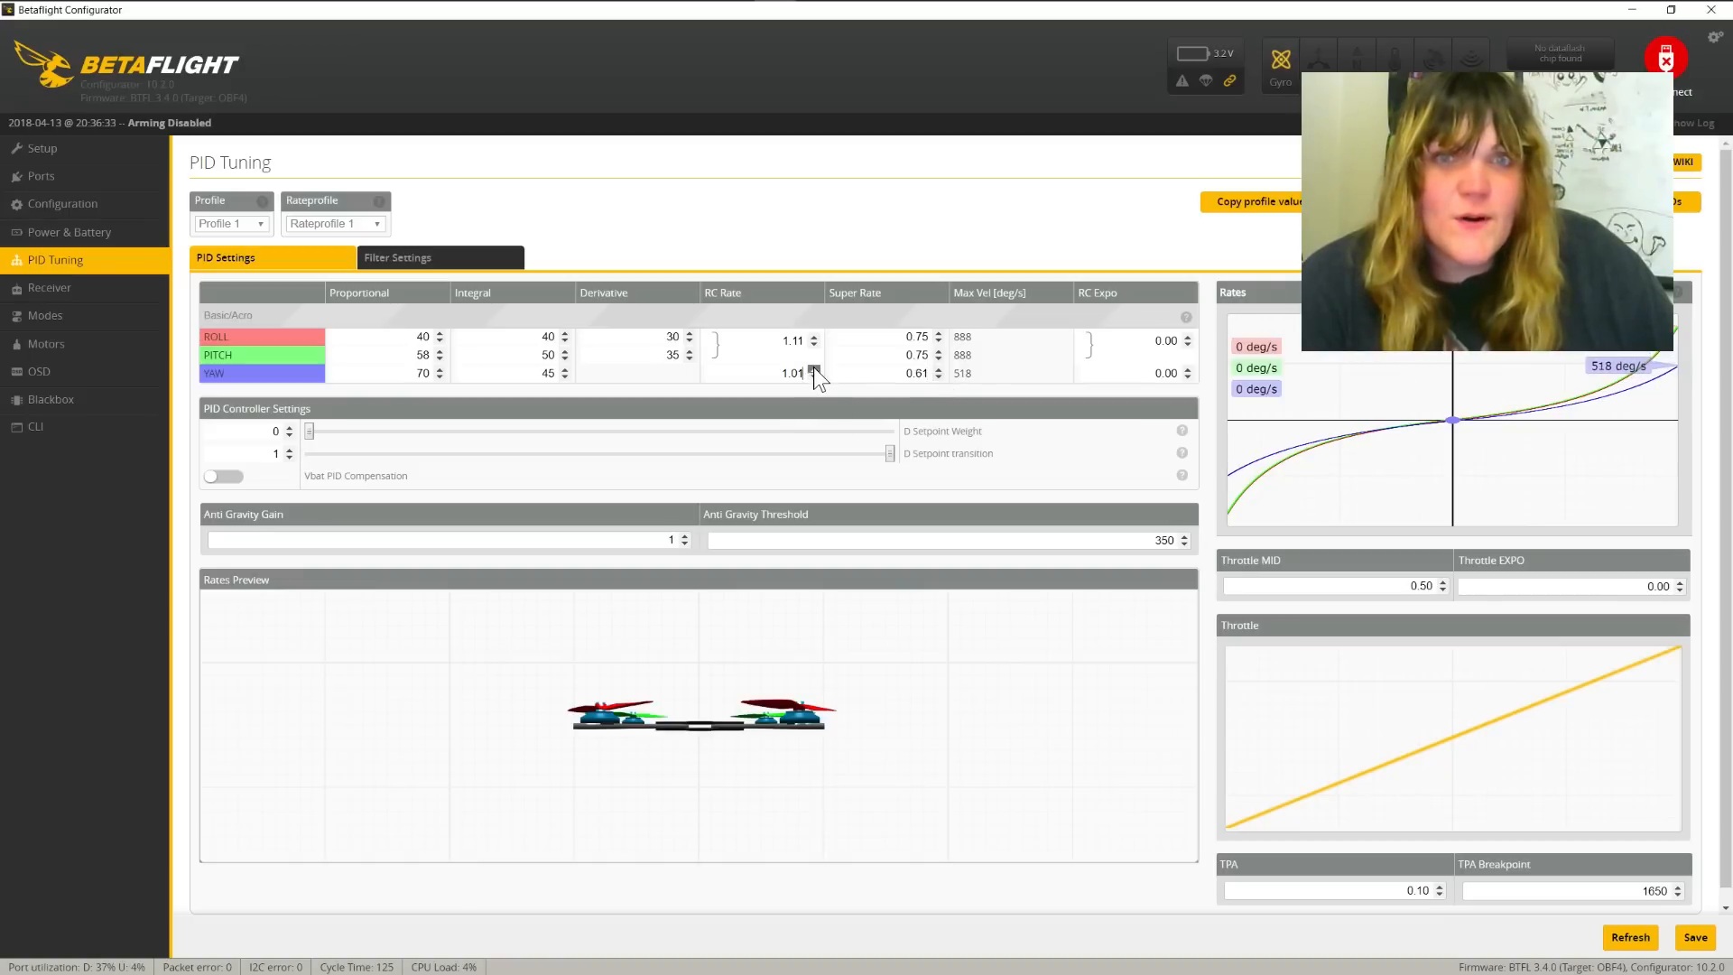
left_click(814, 370)
left_click(814, 369)
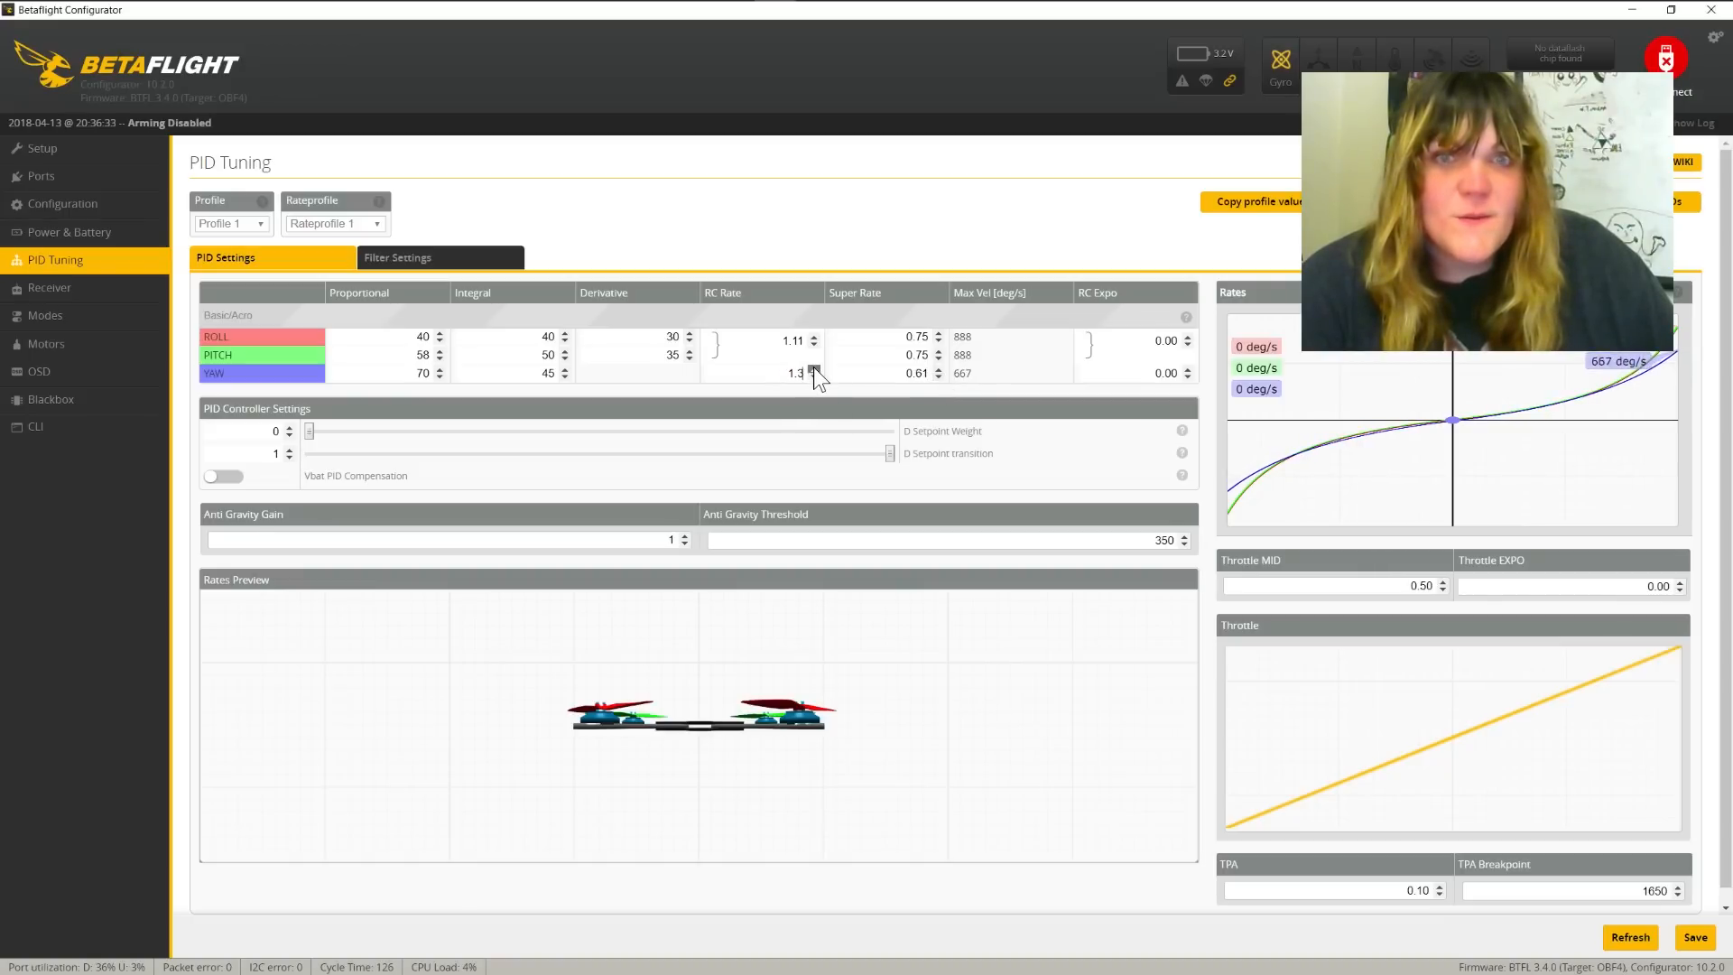
left_click(814, 370)
left_click(814, 370)
left_click(814, 371)
left_click(814, 370)
left_click(815, 370)
left_click(814, 370)
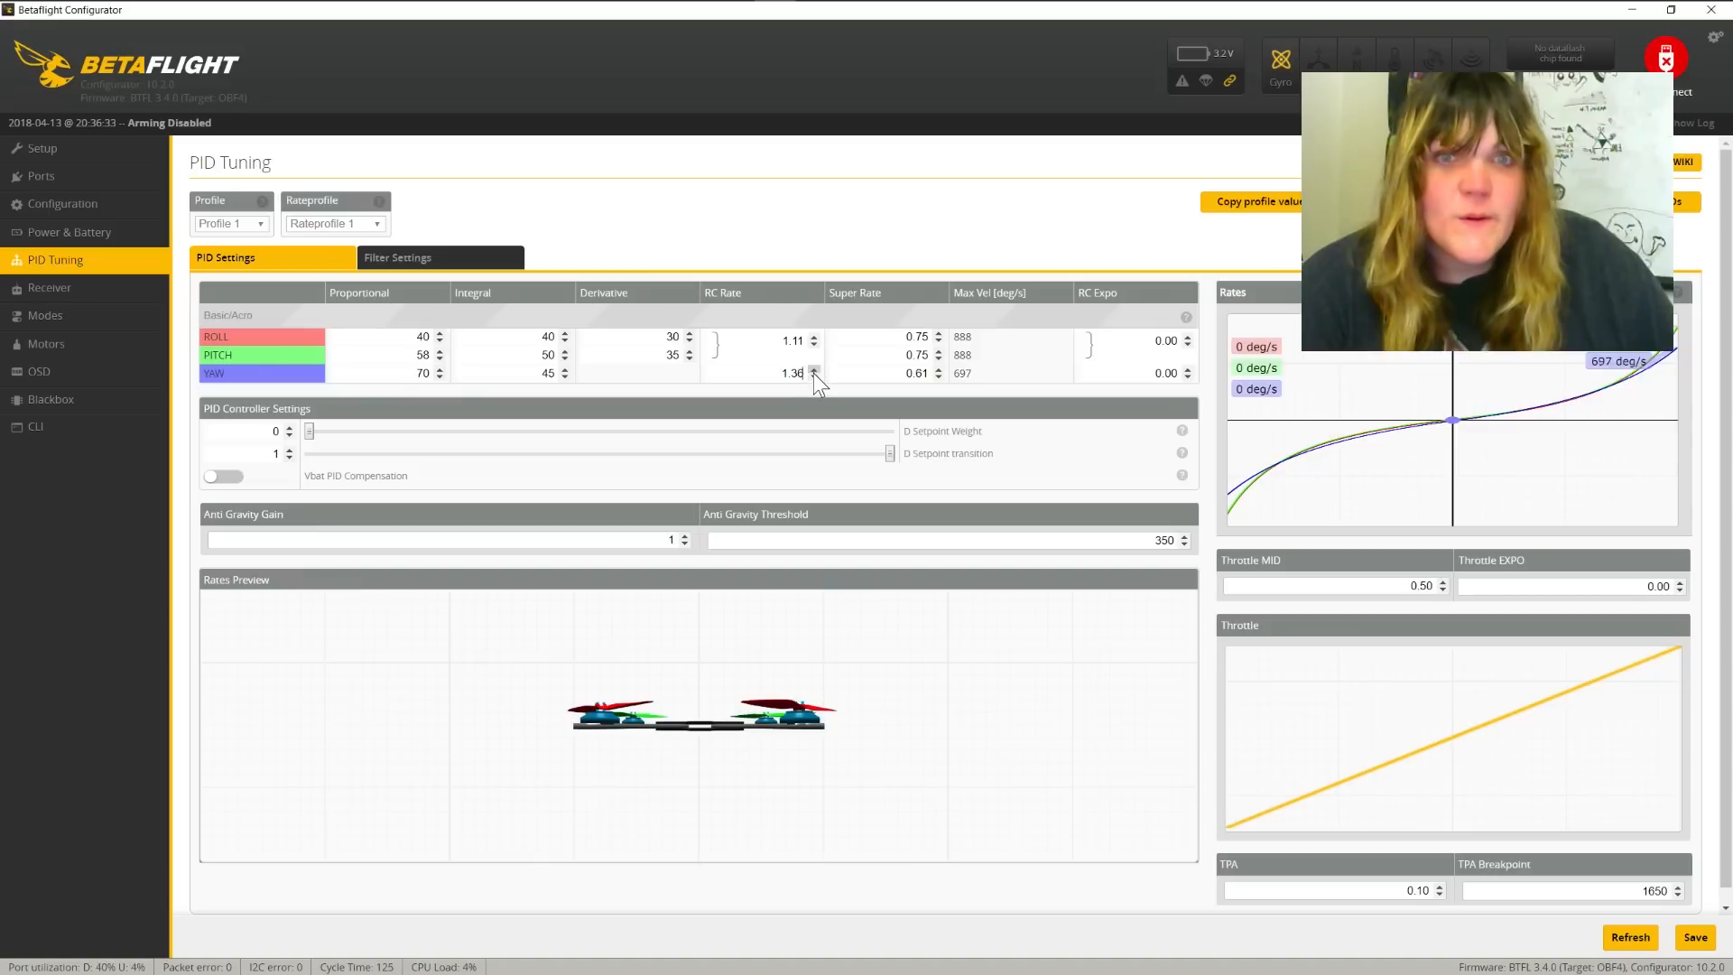
left_click(814, 370)
left_click(814, 370)
left_click(814, 371)
left_click(814, 370)
left_click(814, 370)
left_click(814, 370)
left_click(814, 370)
left_click(814, 371)
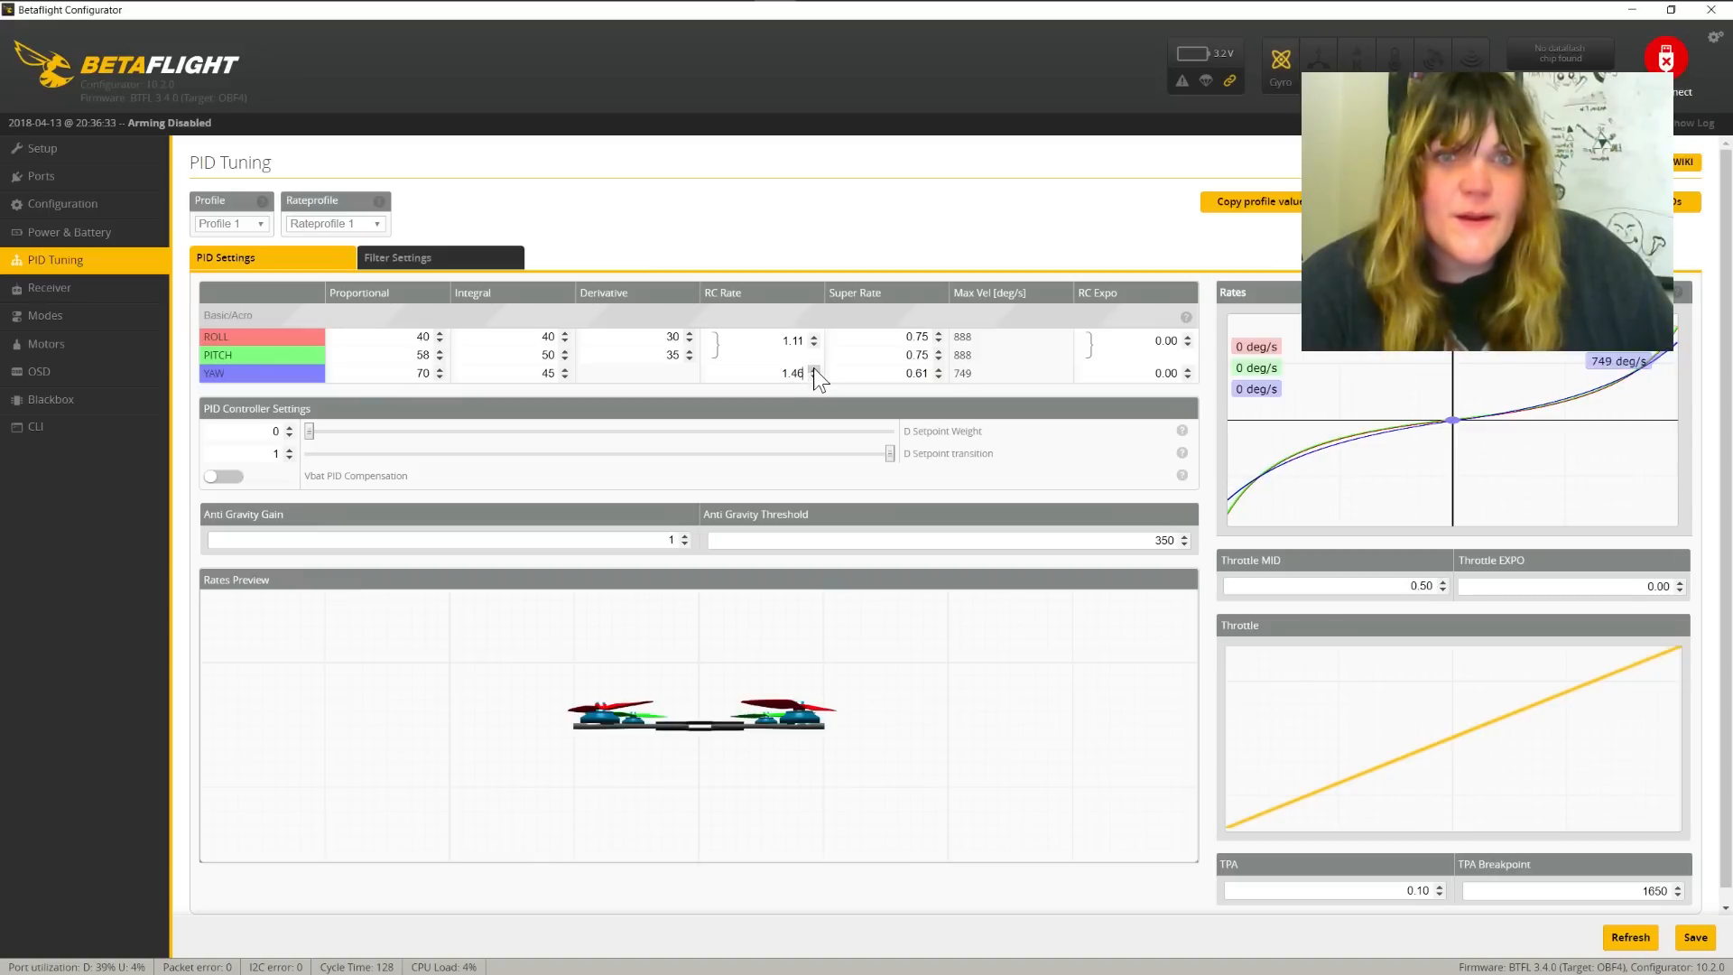
left_click(814, 370)
left_click(814, 370)
left_click(814, 371)
left_click(814, 371)
left_click(814, 370)
left_click(814, 370)
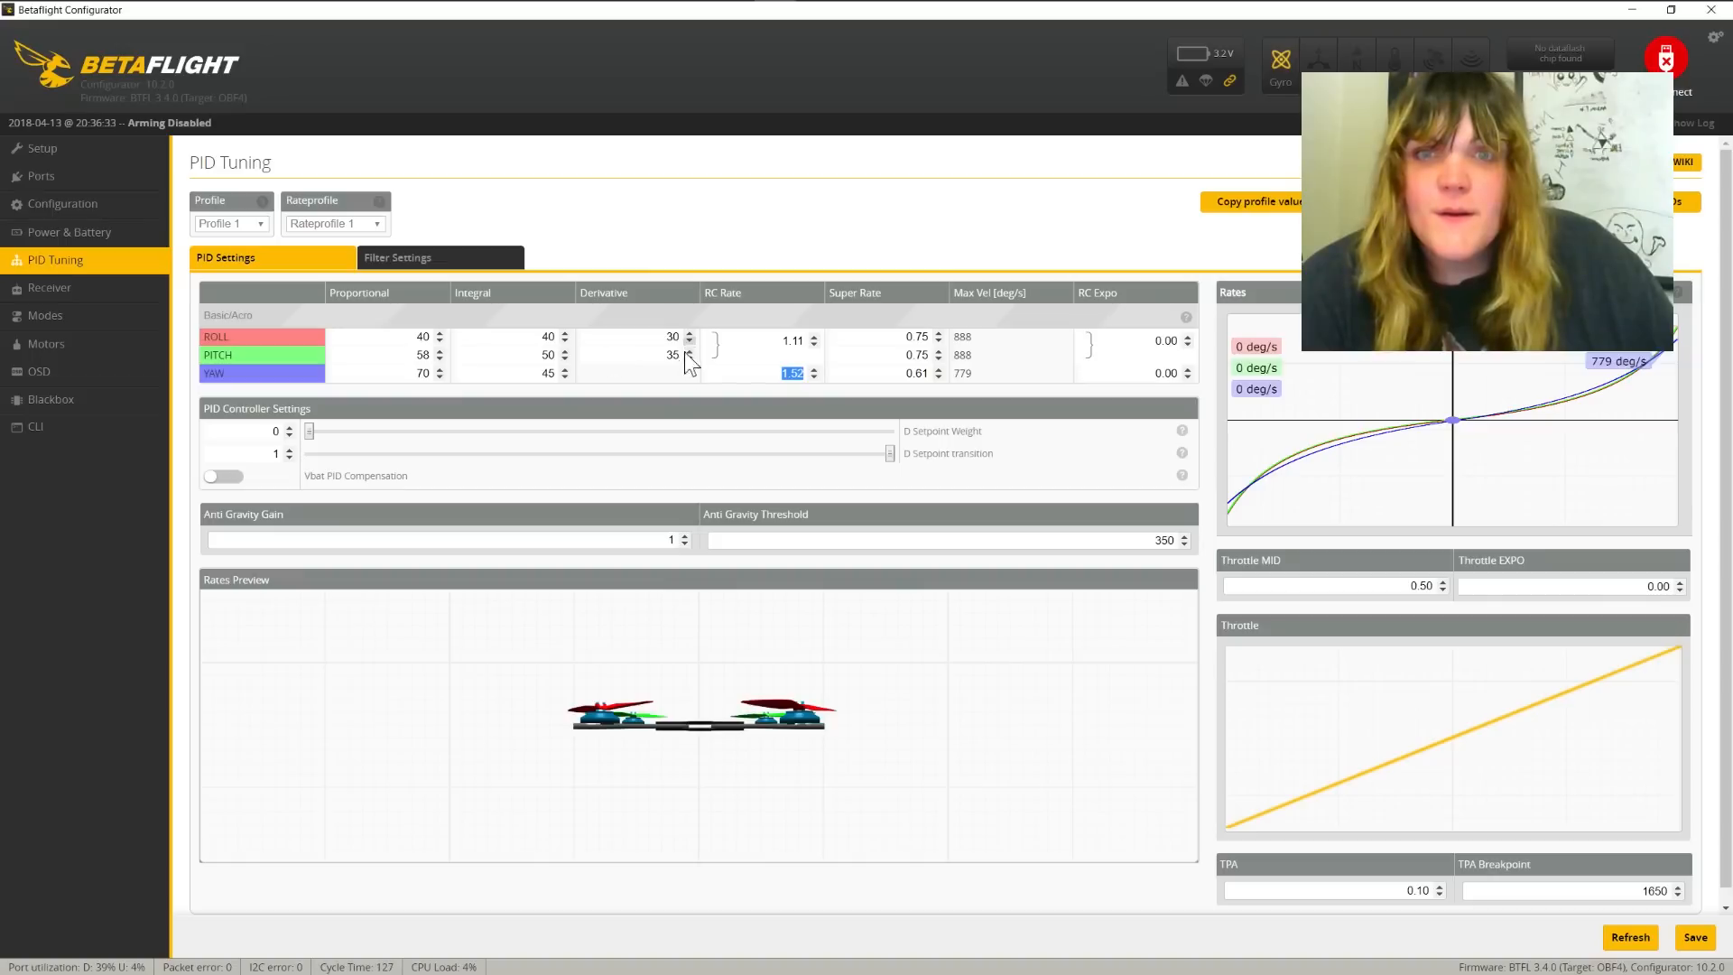
Set the shared roll and pitch RC expo to 0.42
left_click(1187, 337)
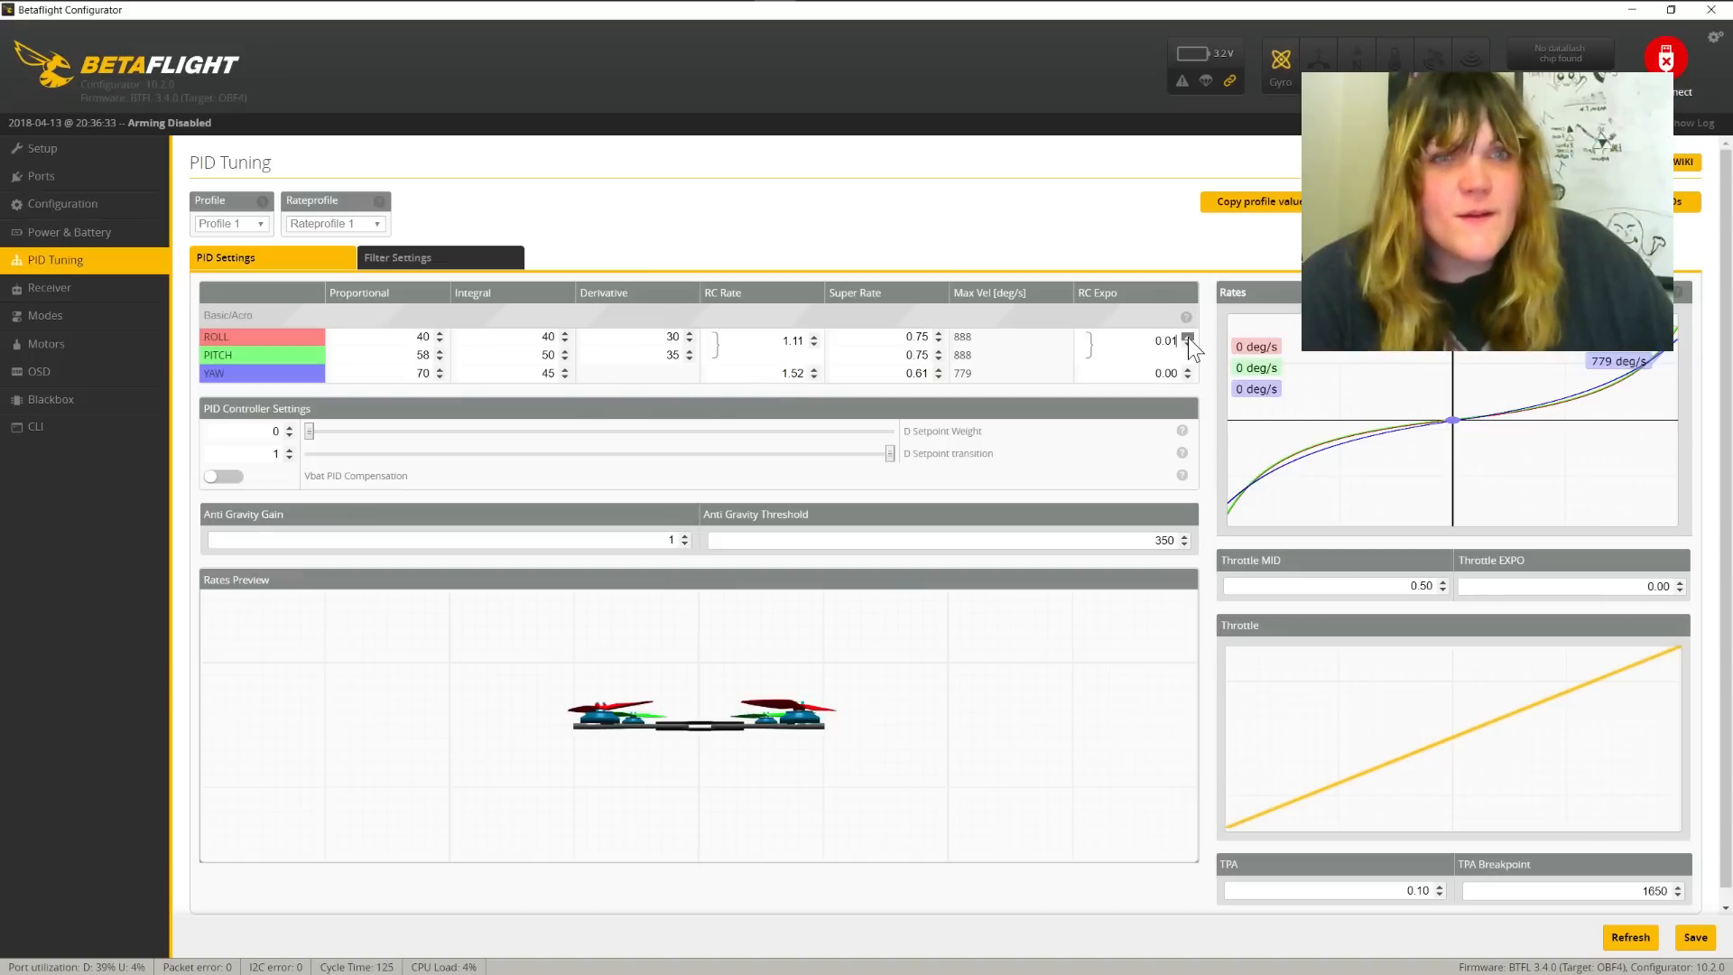
left_click(1188, 338)
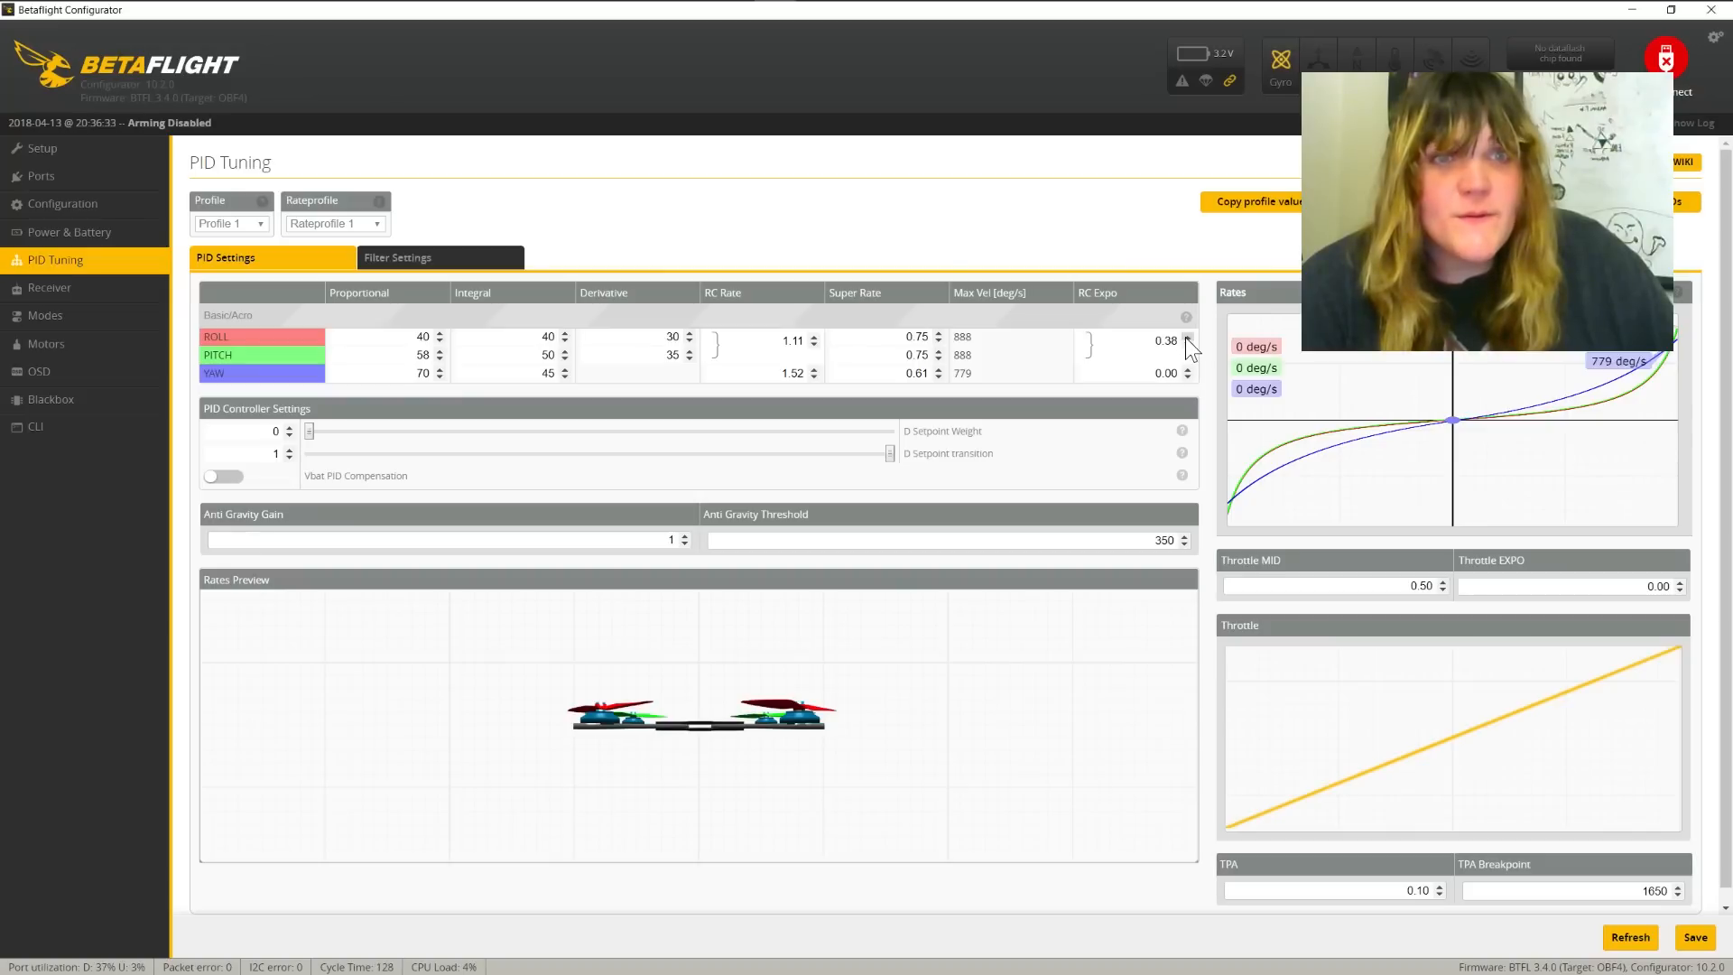
left_click(1189, 337)
left_click(1189, 337)
left_click(1189, 337)
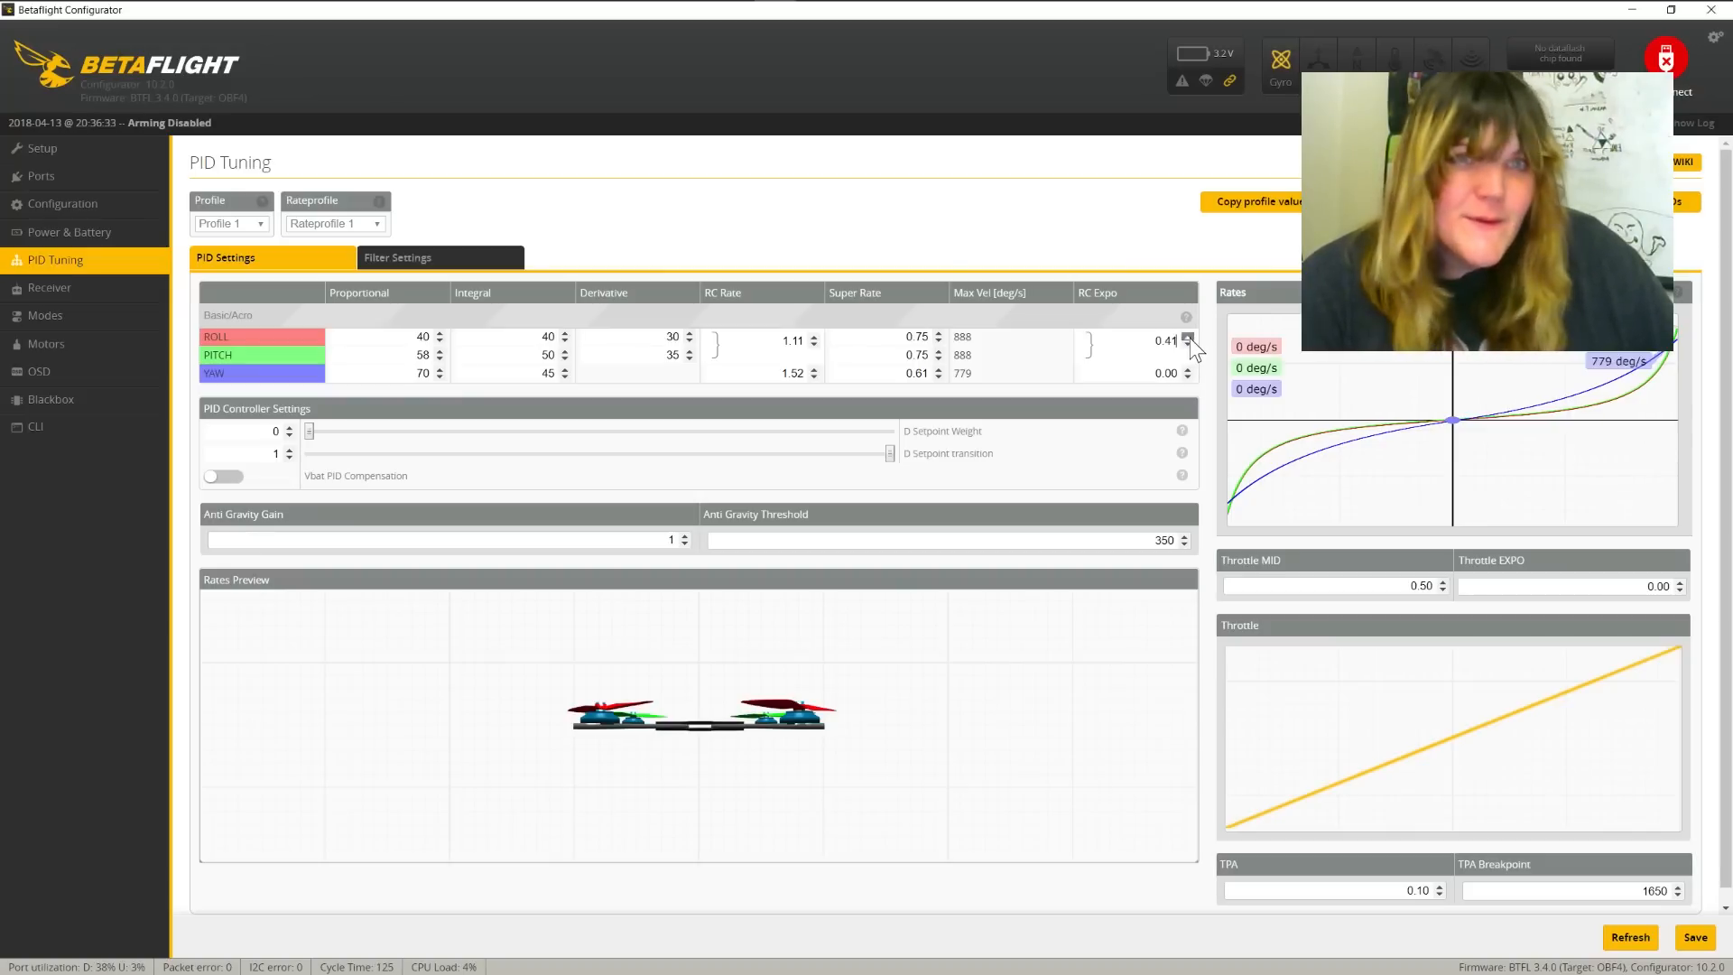
left_click(1189, 337)
Set the yaw RC expo to 0.42 and save the PID tuning settings
left_click_drag(1189, 371, 1191, 376)
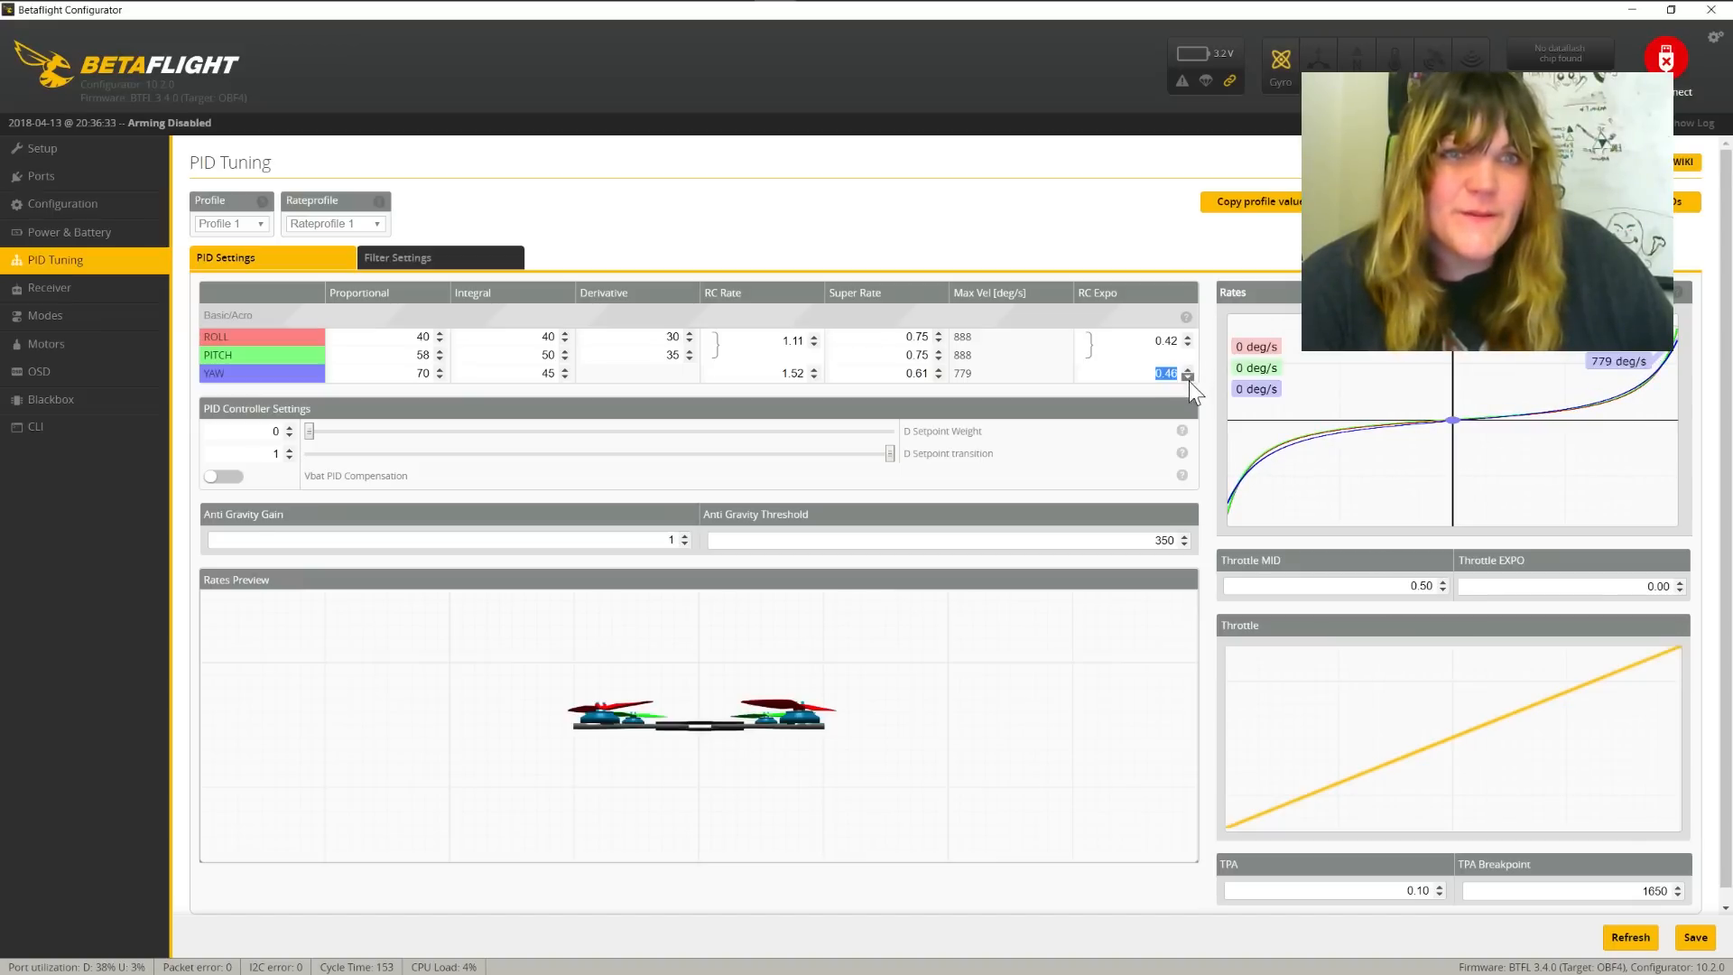
left_click(1188, 378)
left_click(1188, 377)
left_click(1188, 378)
left_click(1188, 377)
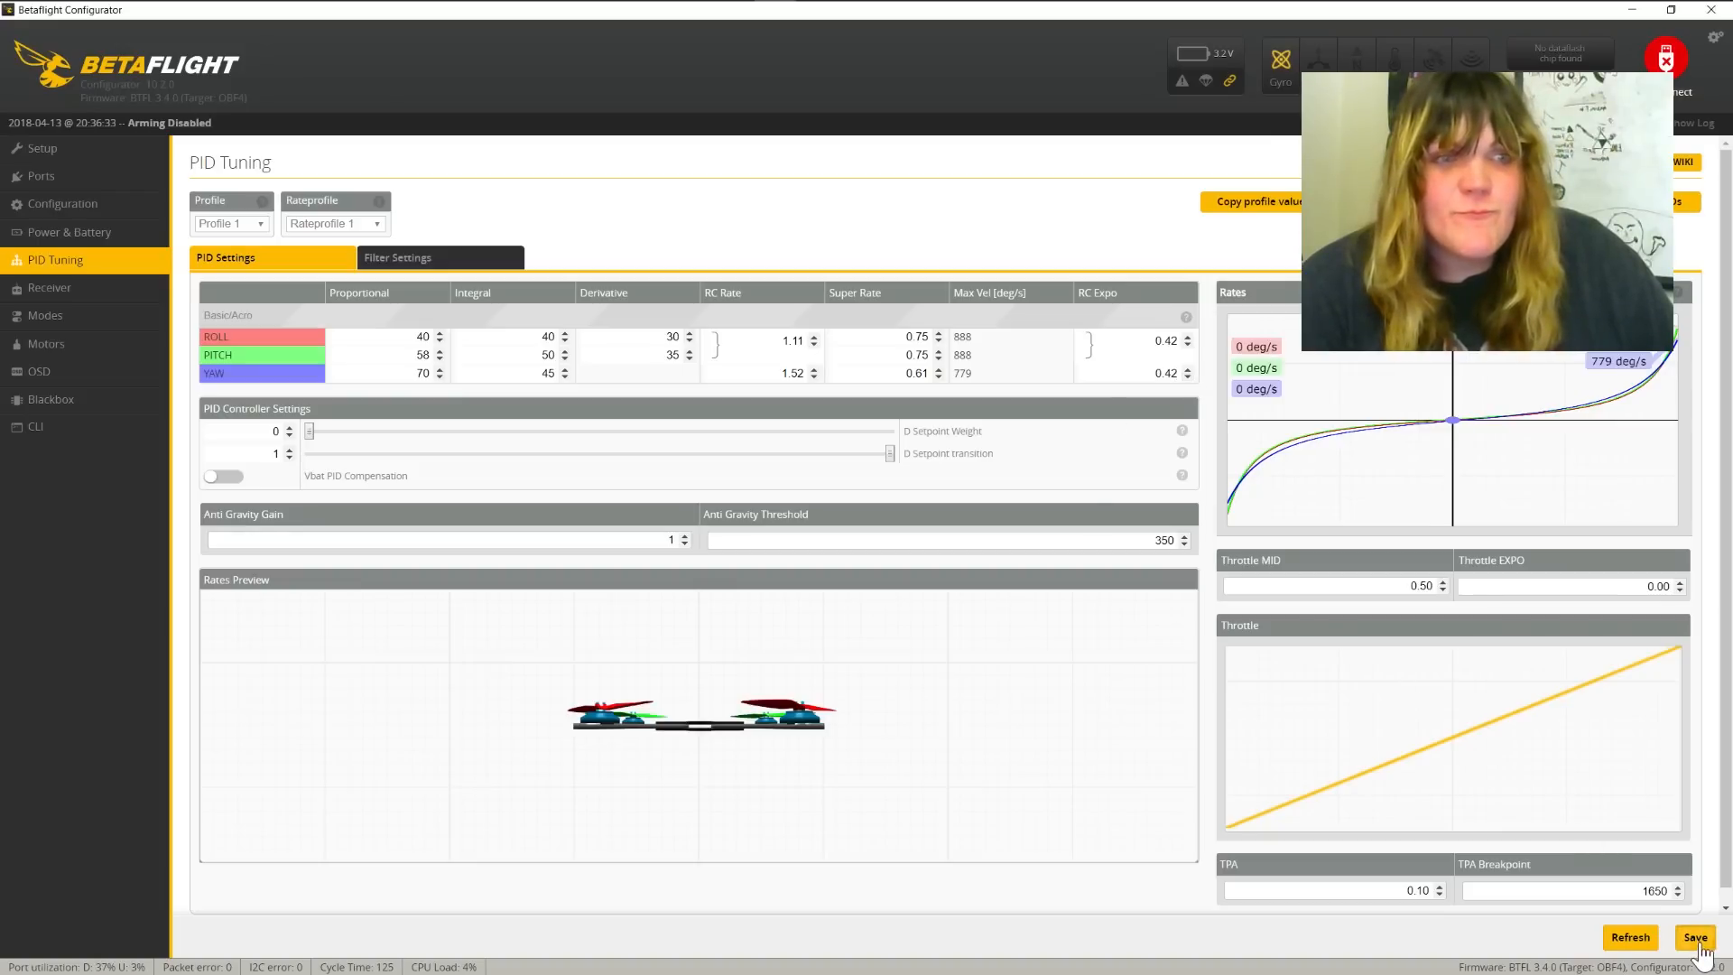
left_click(1697, 939)
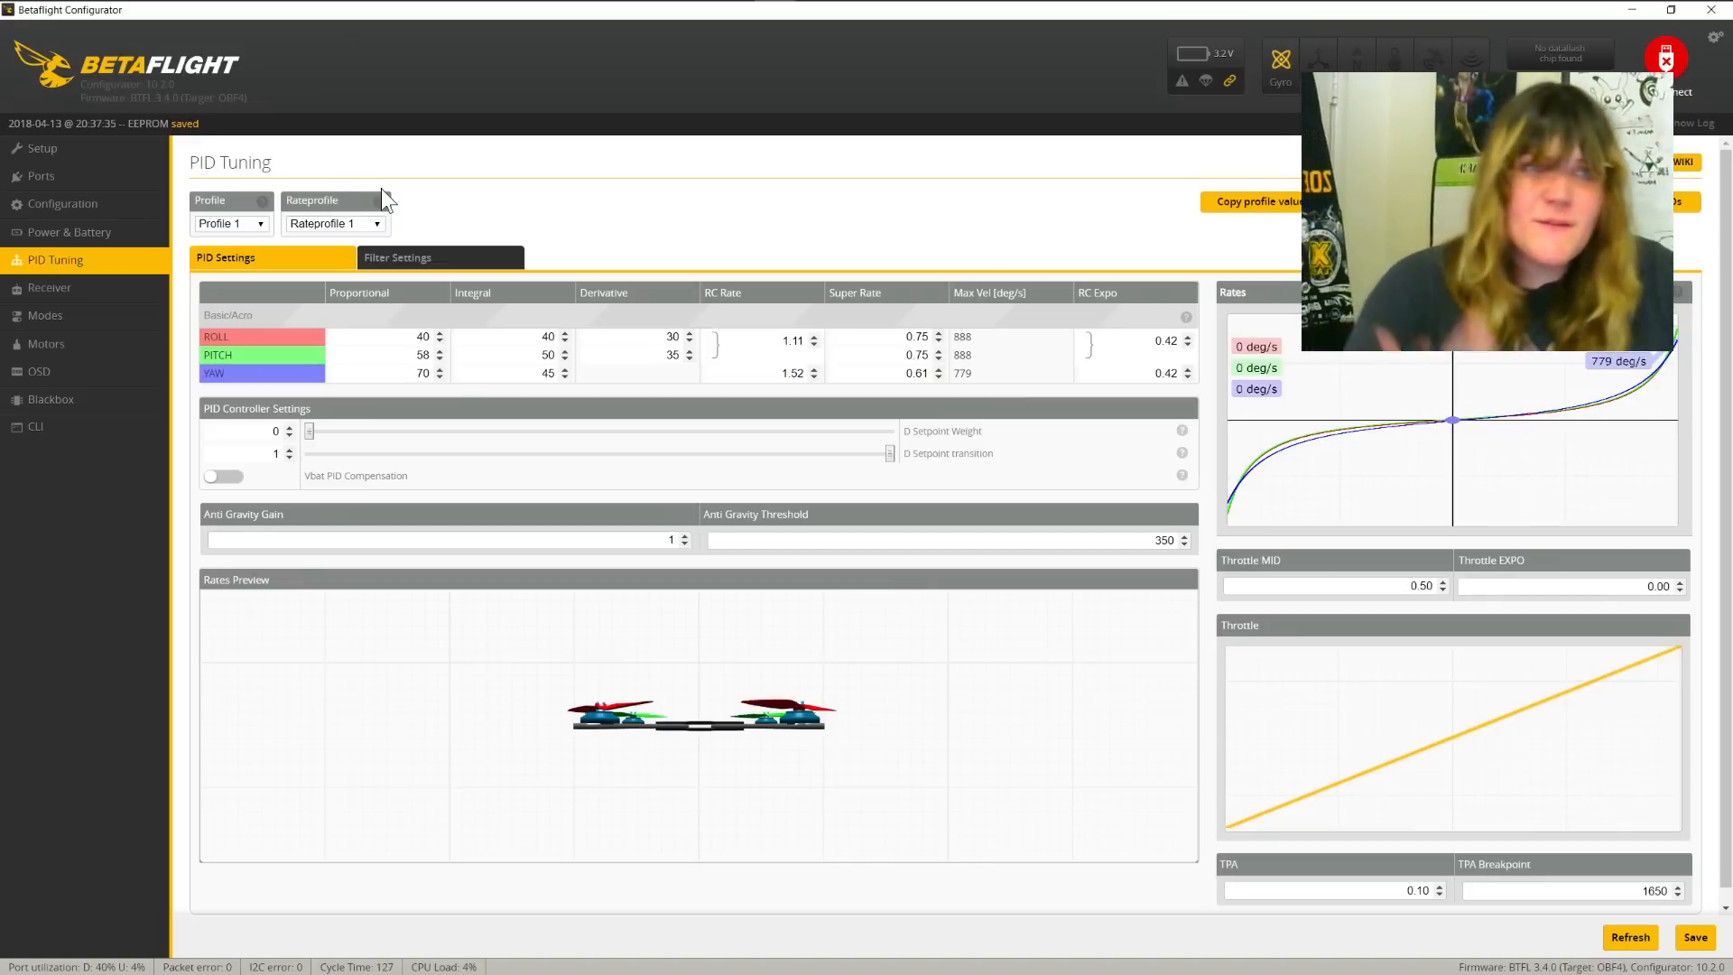
In the receiver settings, change the channel map to TAER1234 and save it
left_click(63, 287)
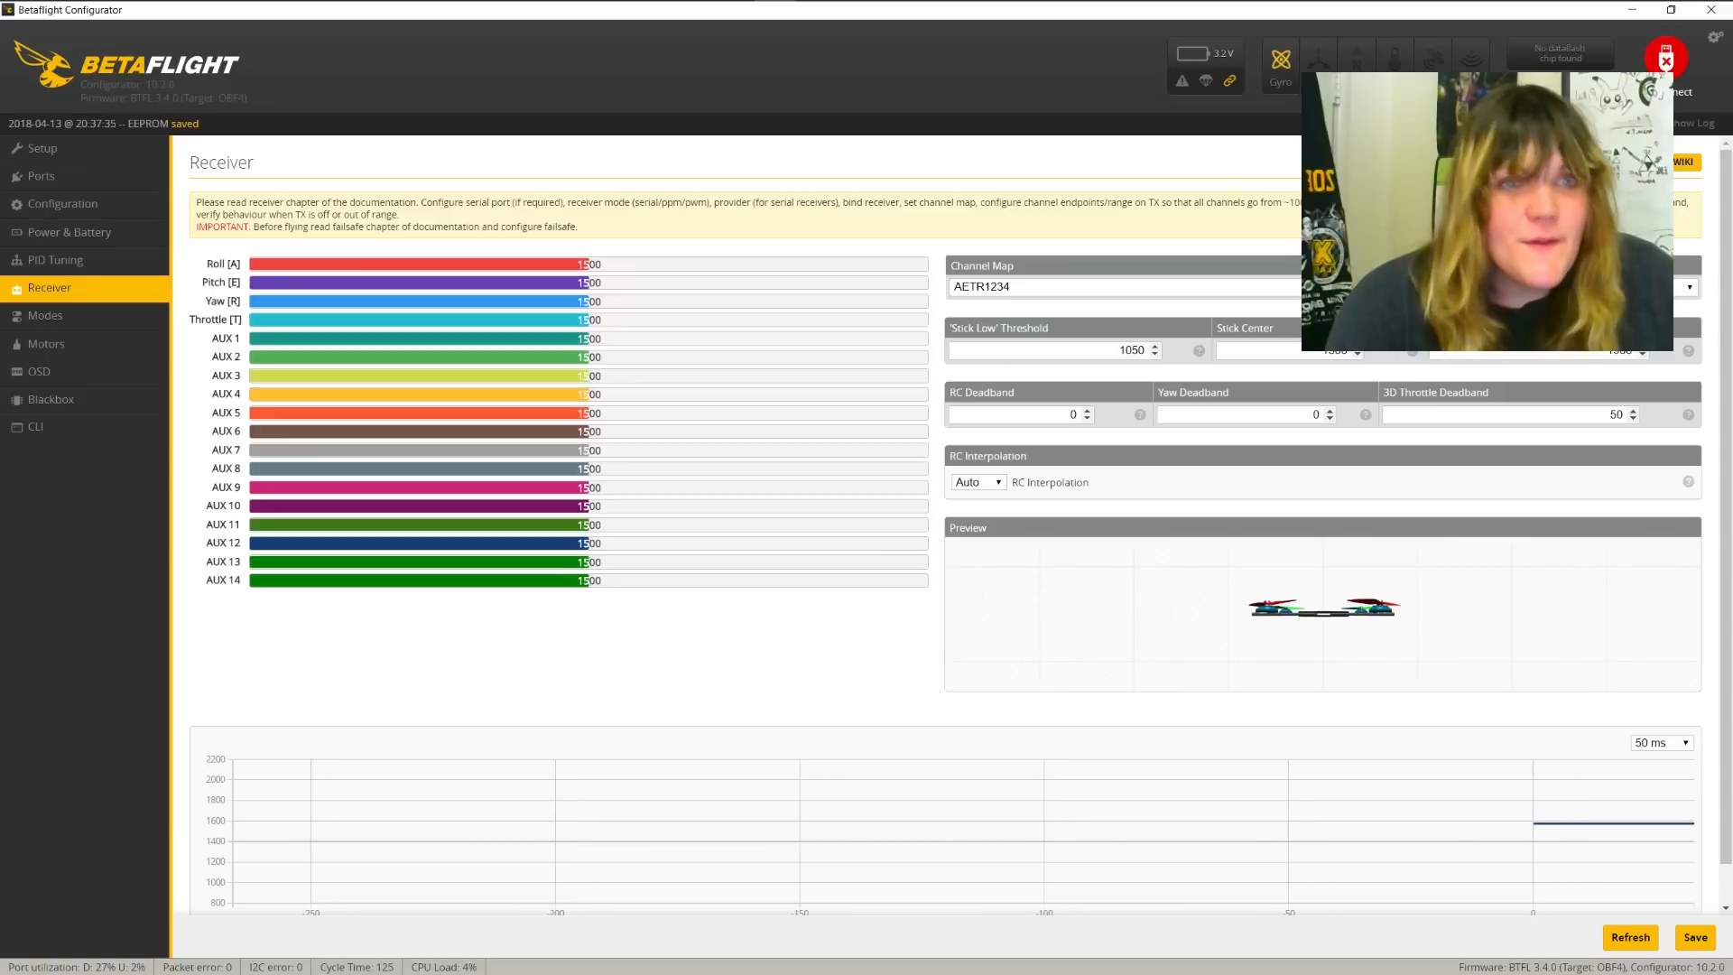
left_click(1024, 286)
left_click(1024, 327)
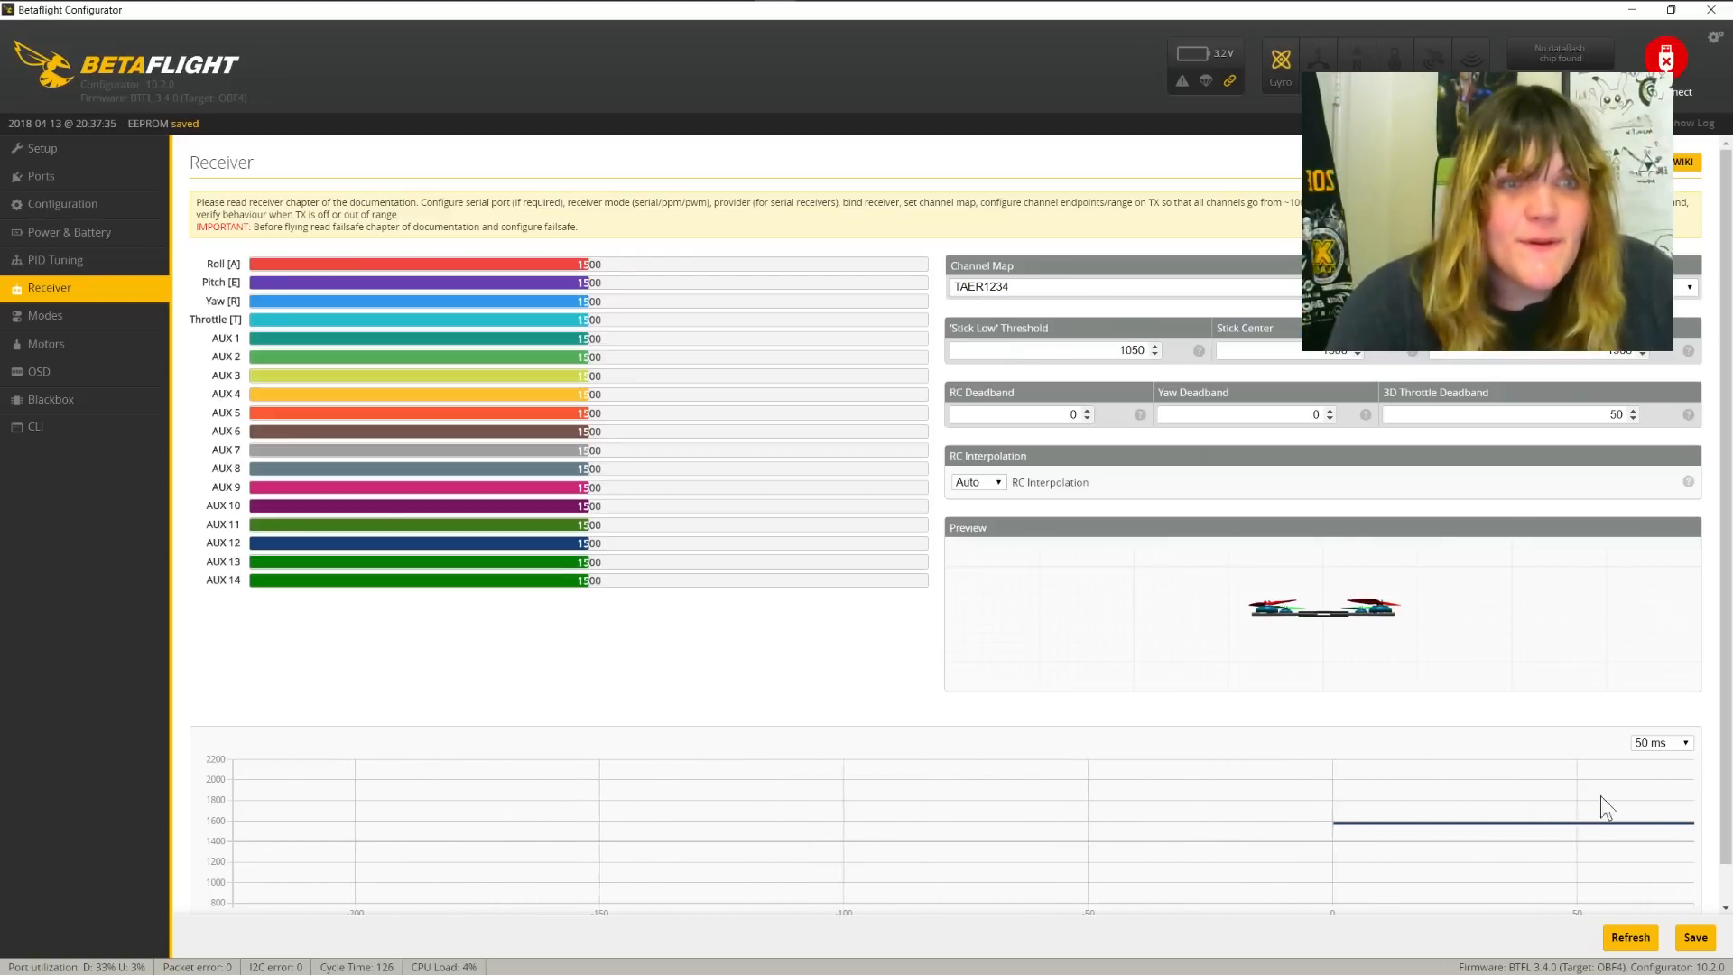
left_click(1706, 942)
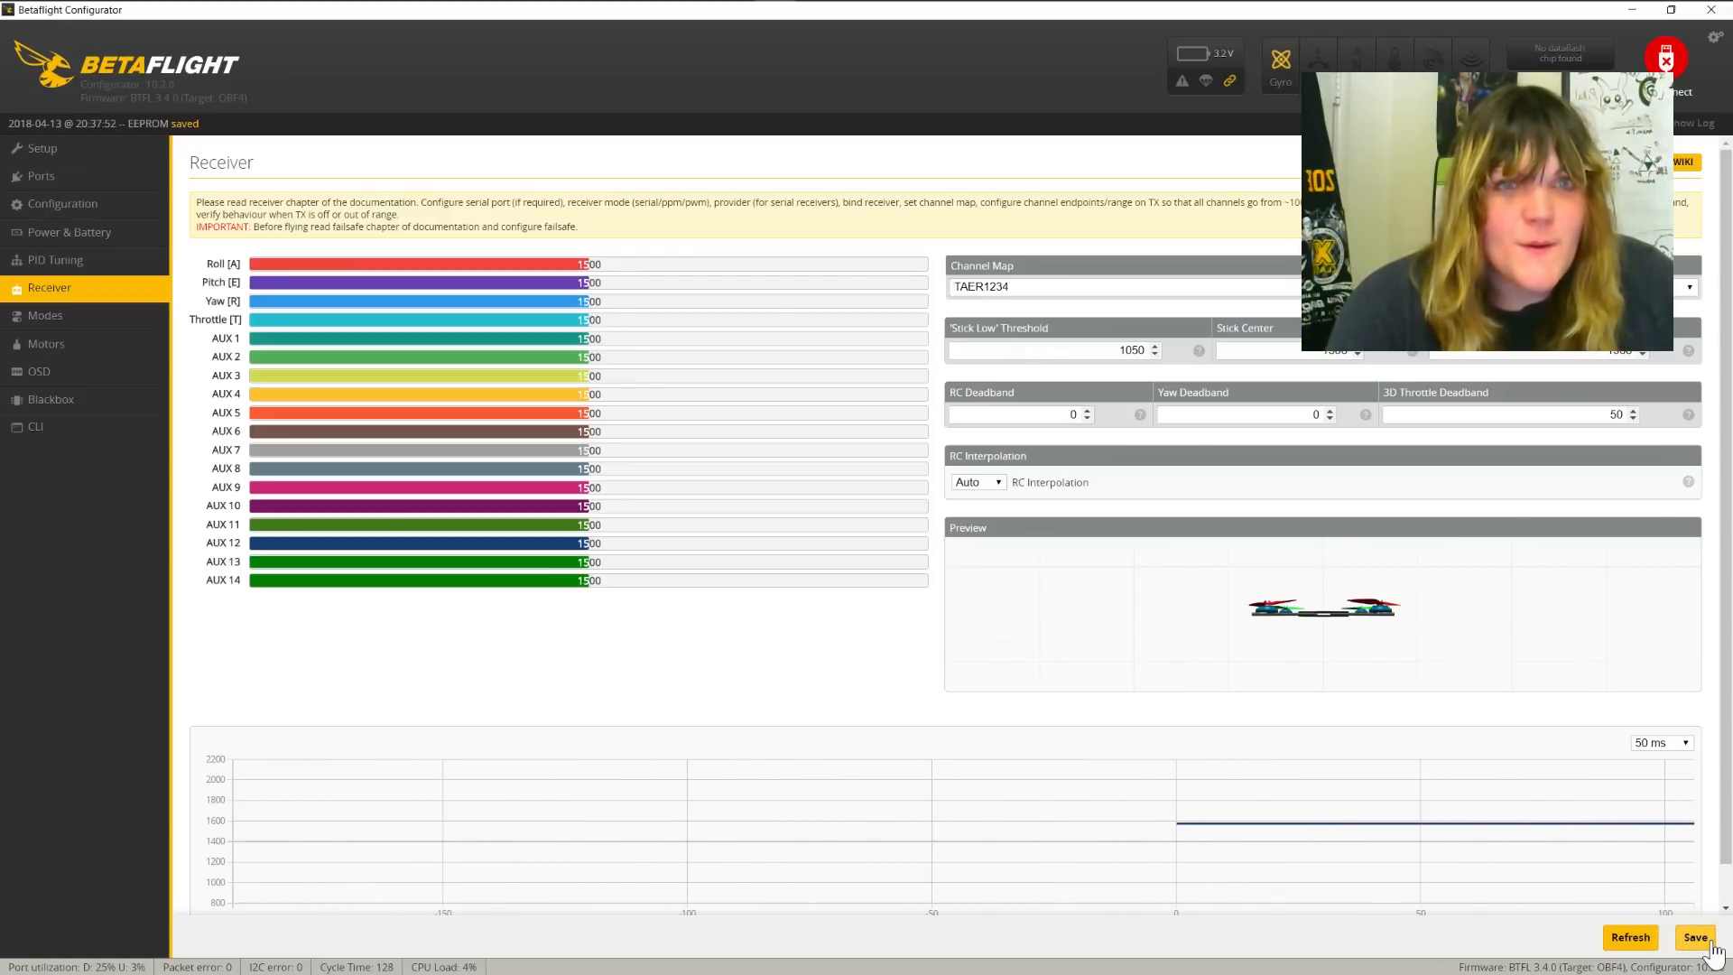
left_click(1710, 942)
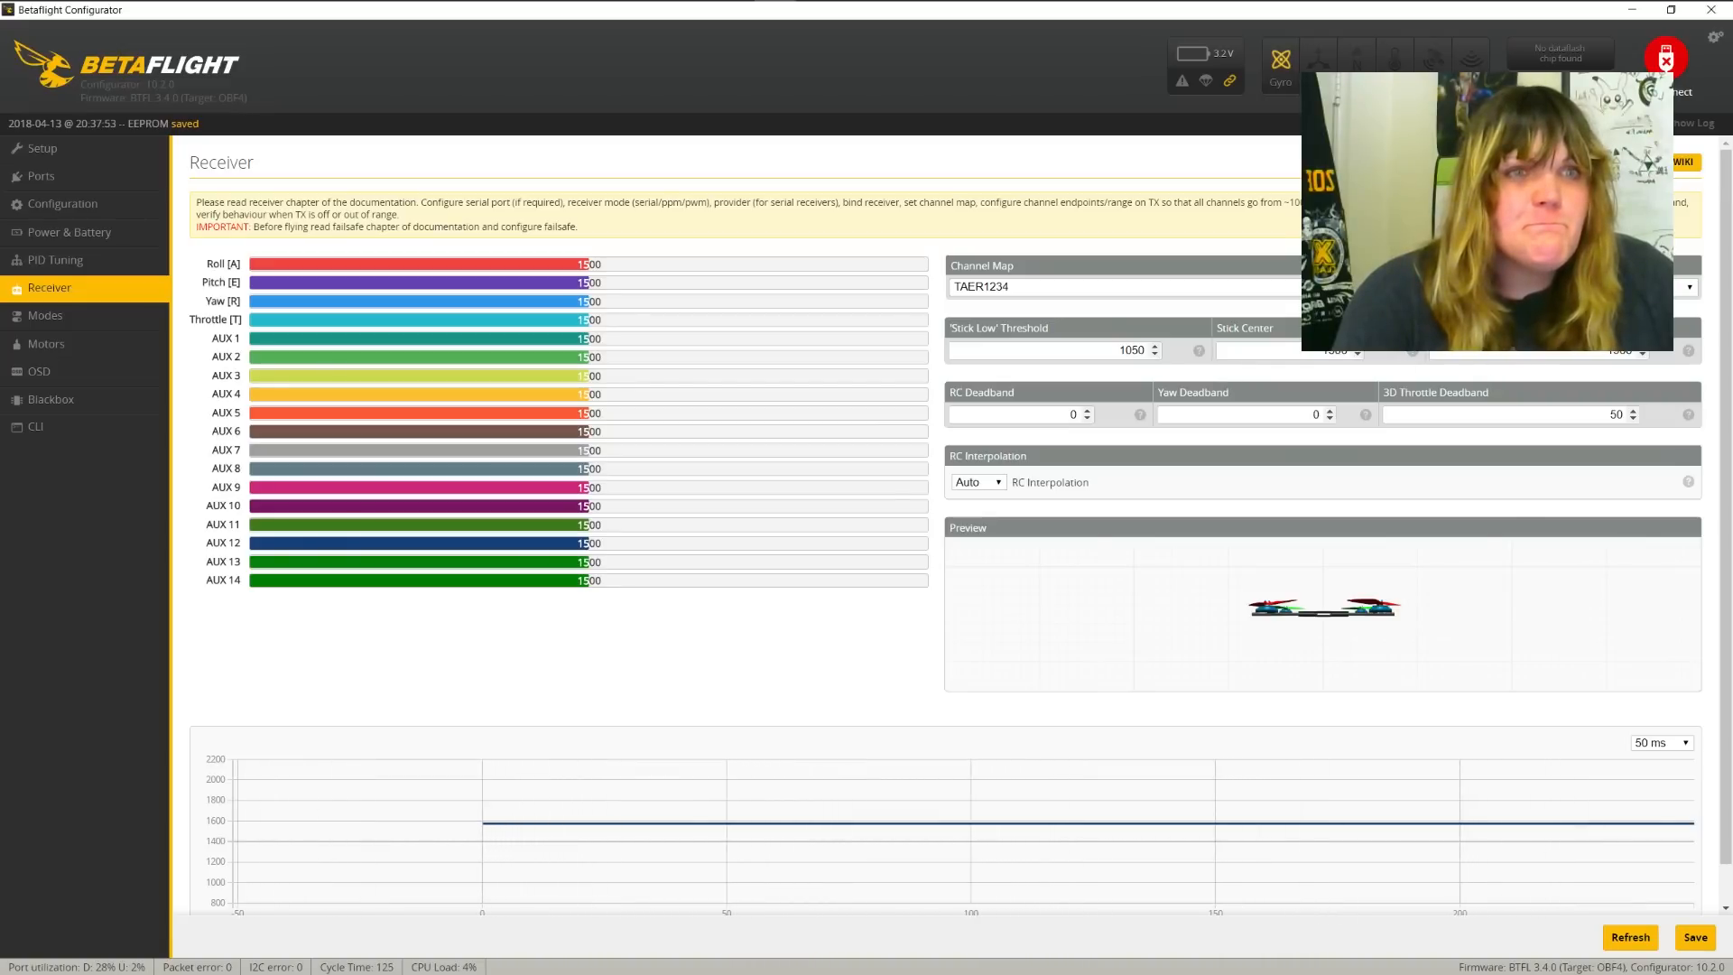
Set both the RC deadband and the yaw deadband to 2 in the receiver settings
left_click(1086, 410)
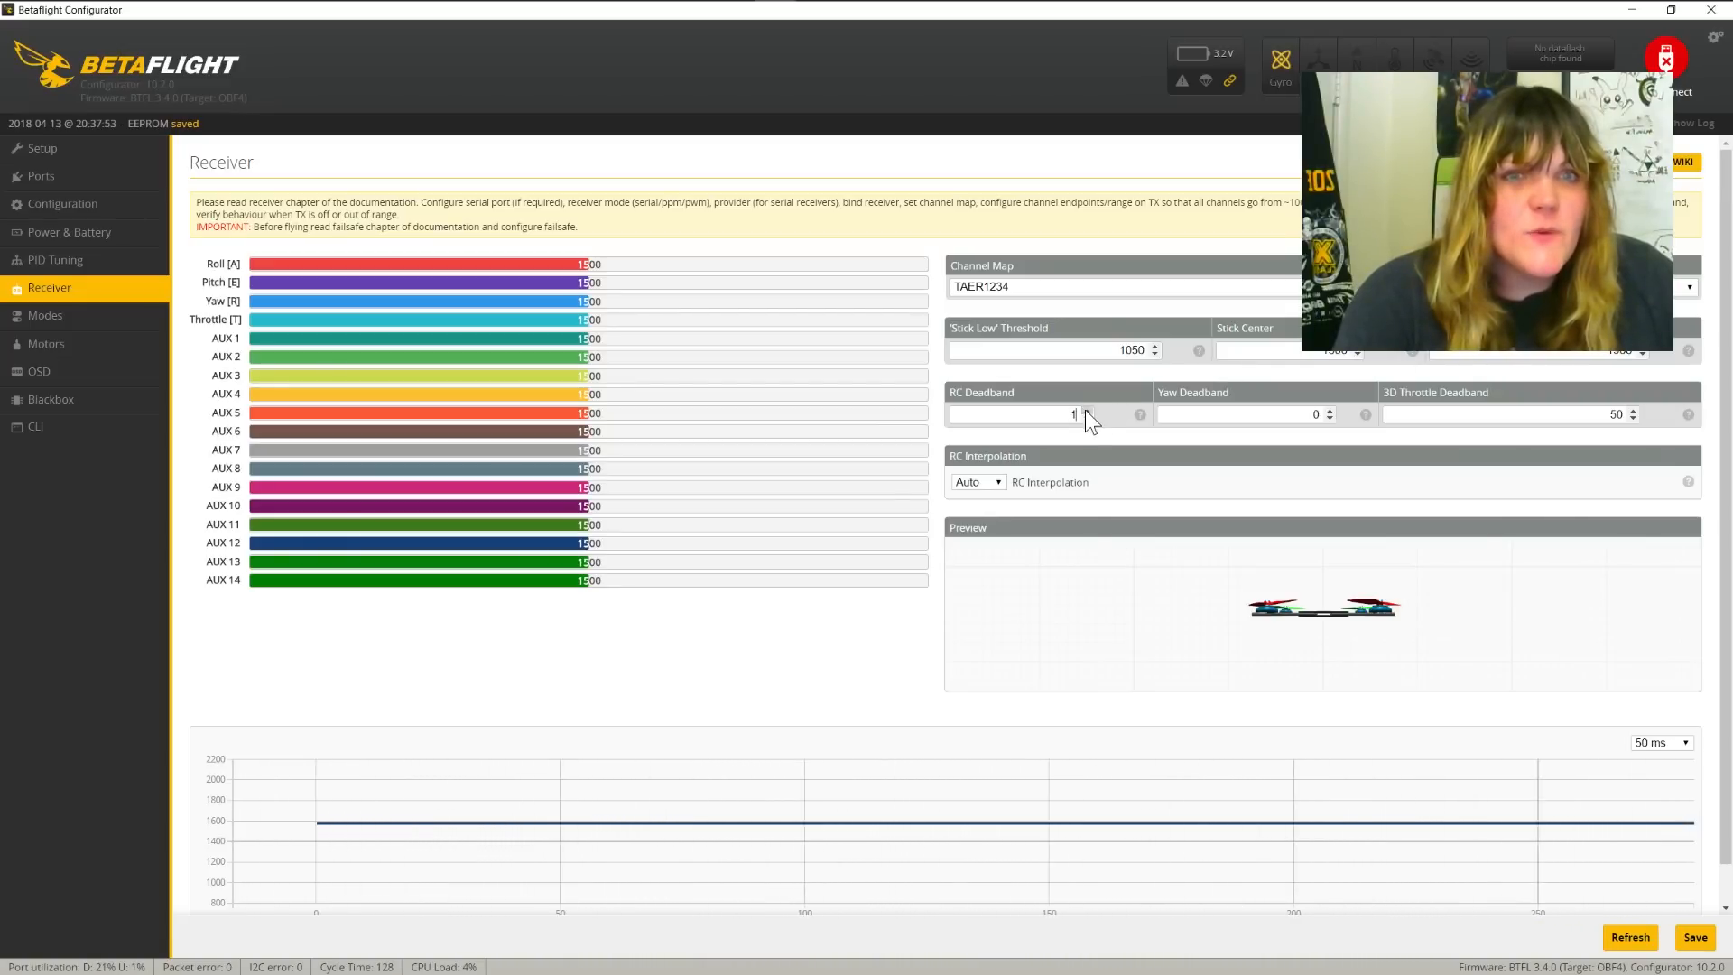
left_click(1087, 410)
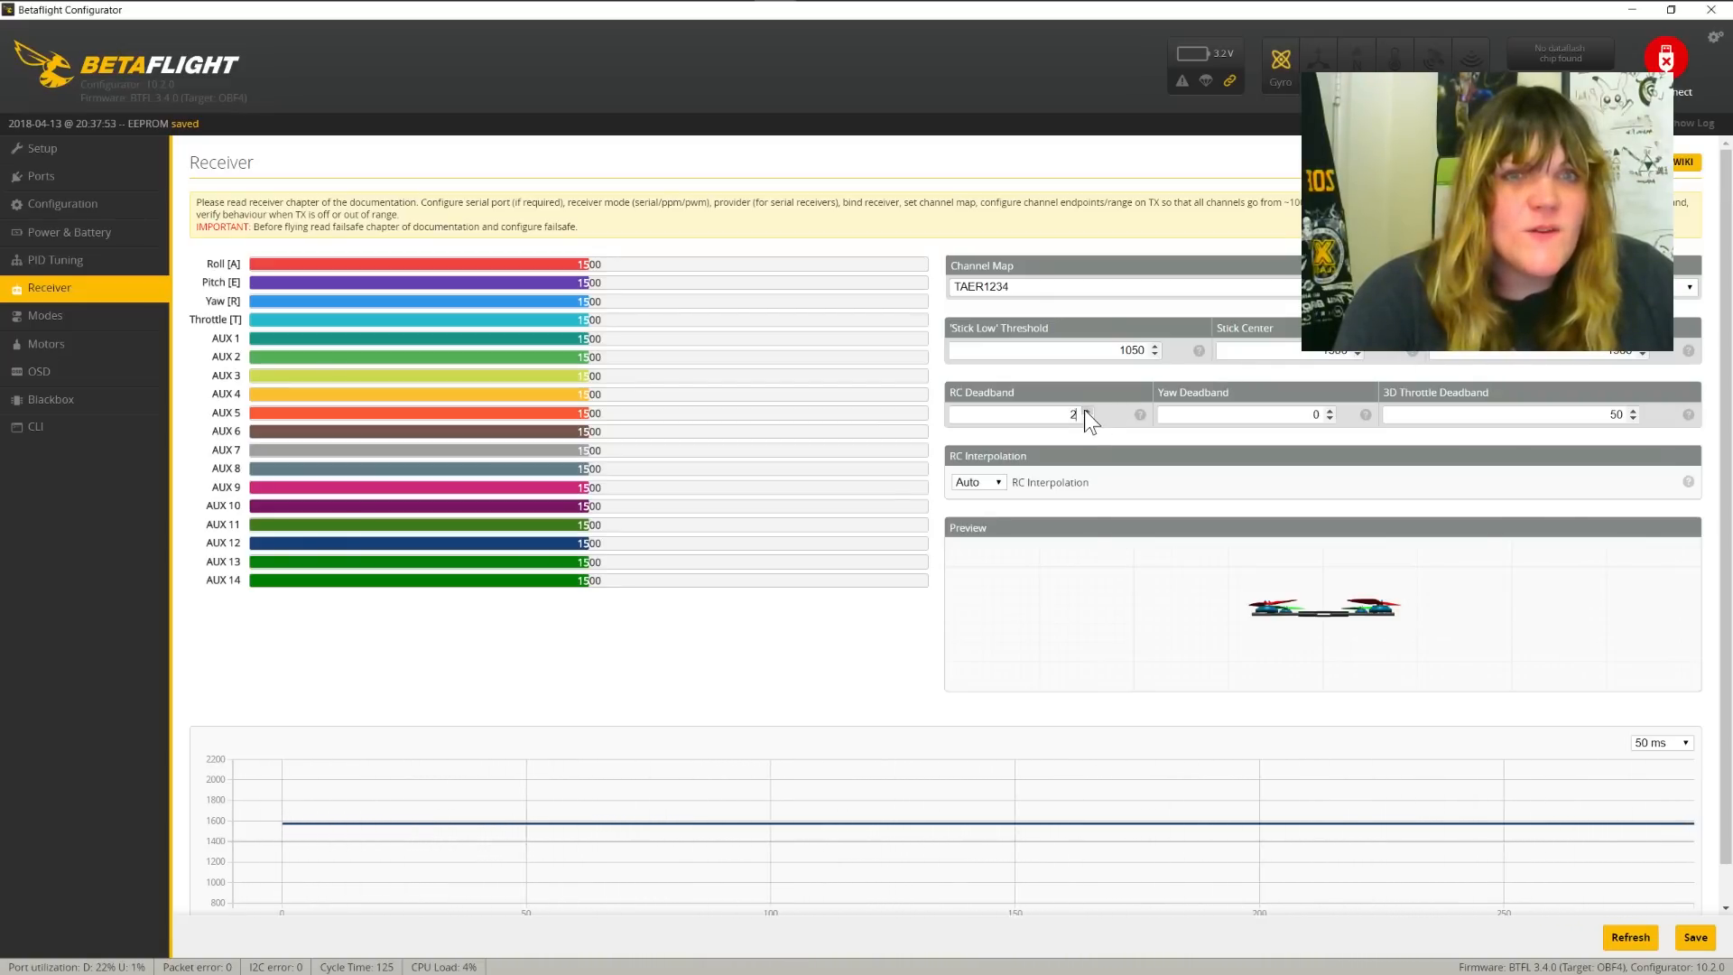
left_click(1330, 411)
left_click(1330, 411)
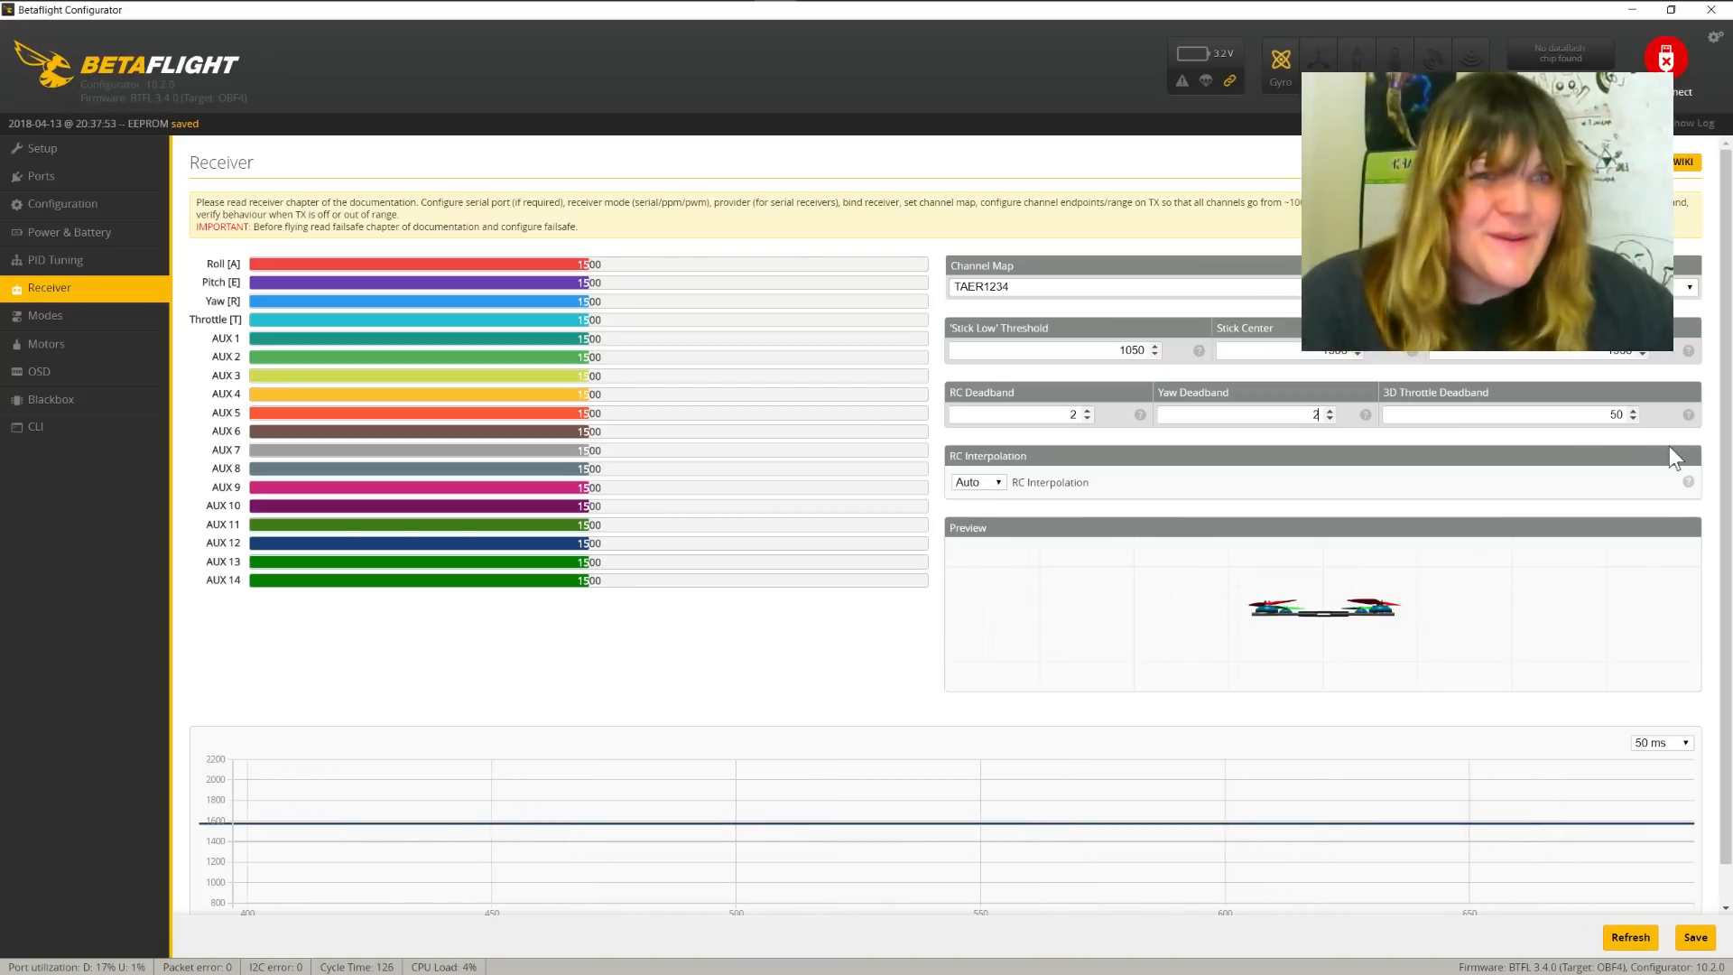
Reduce the 3D throttle deadband to 4 and save the receiver settings
left_click(1632, 418)
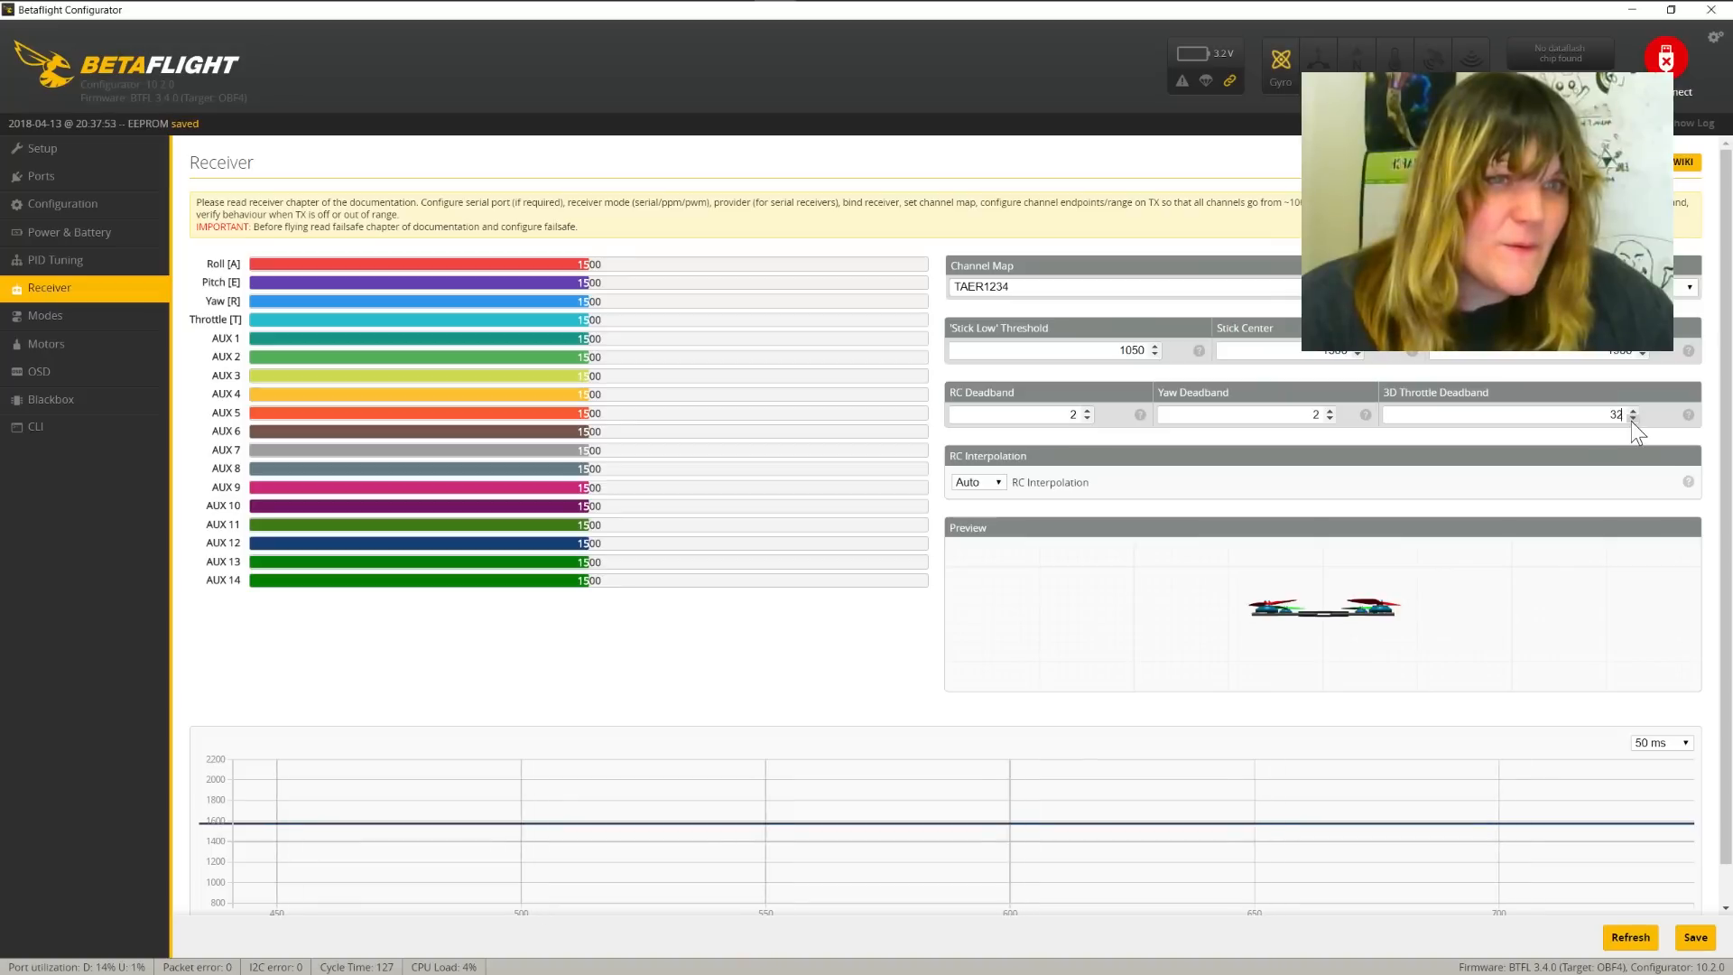
left_click(1632, 419)
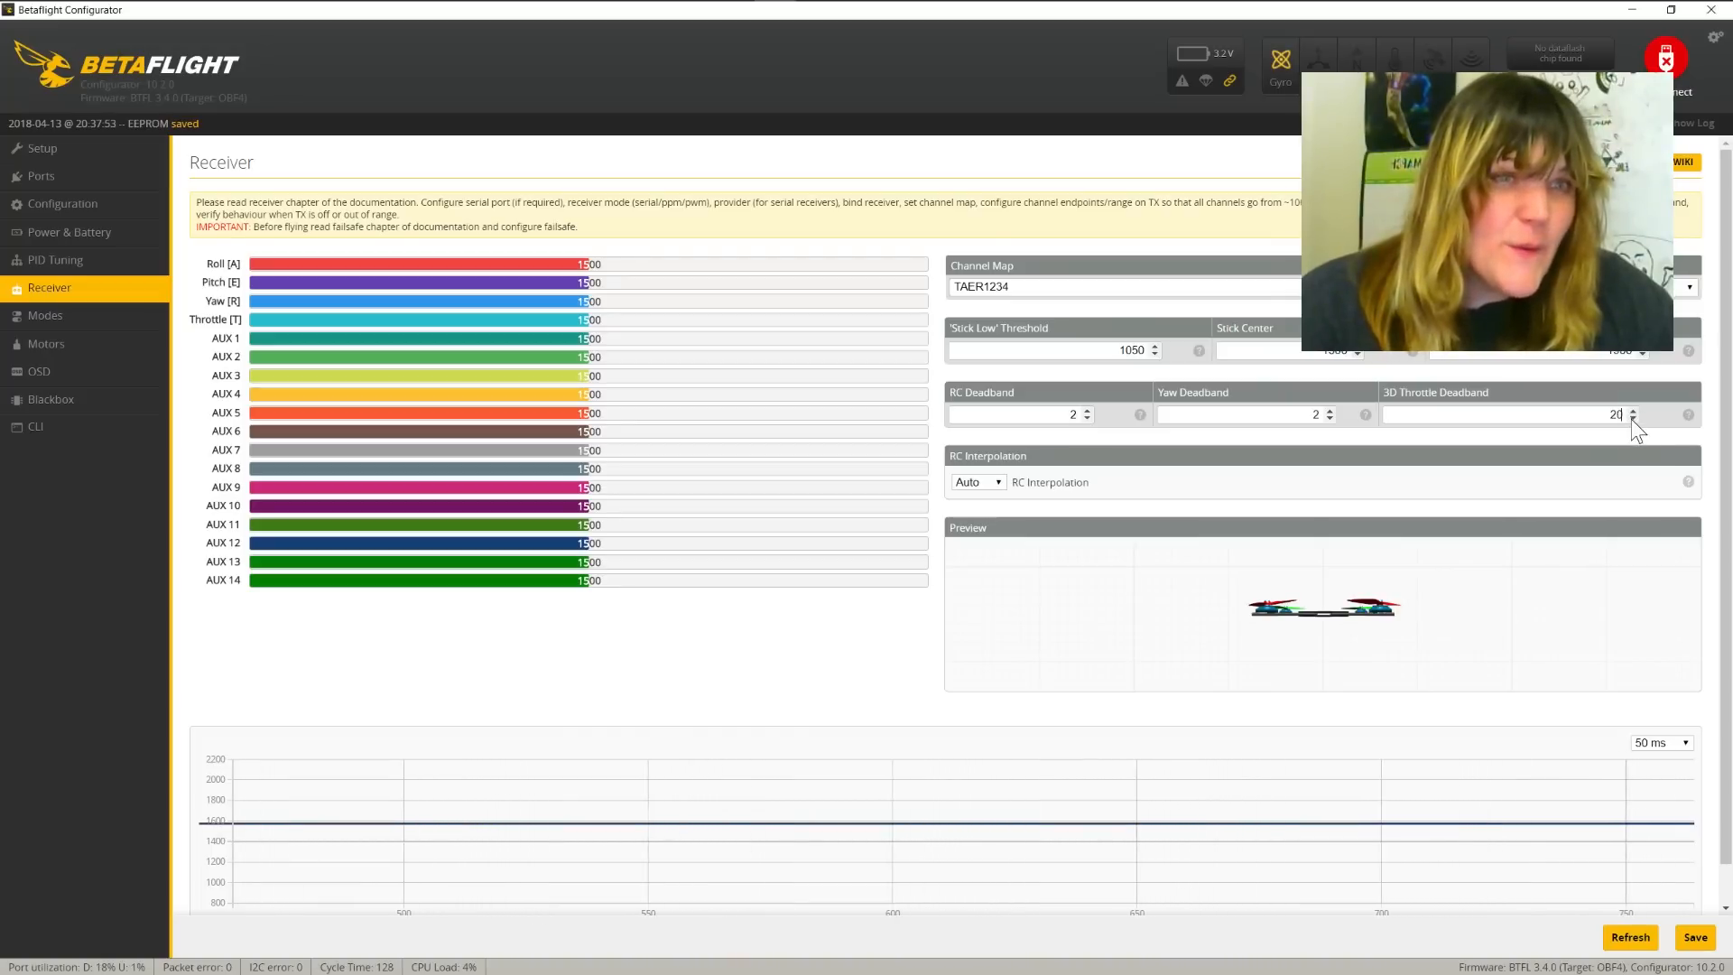
left_click(1633, 419)
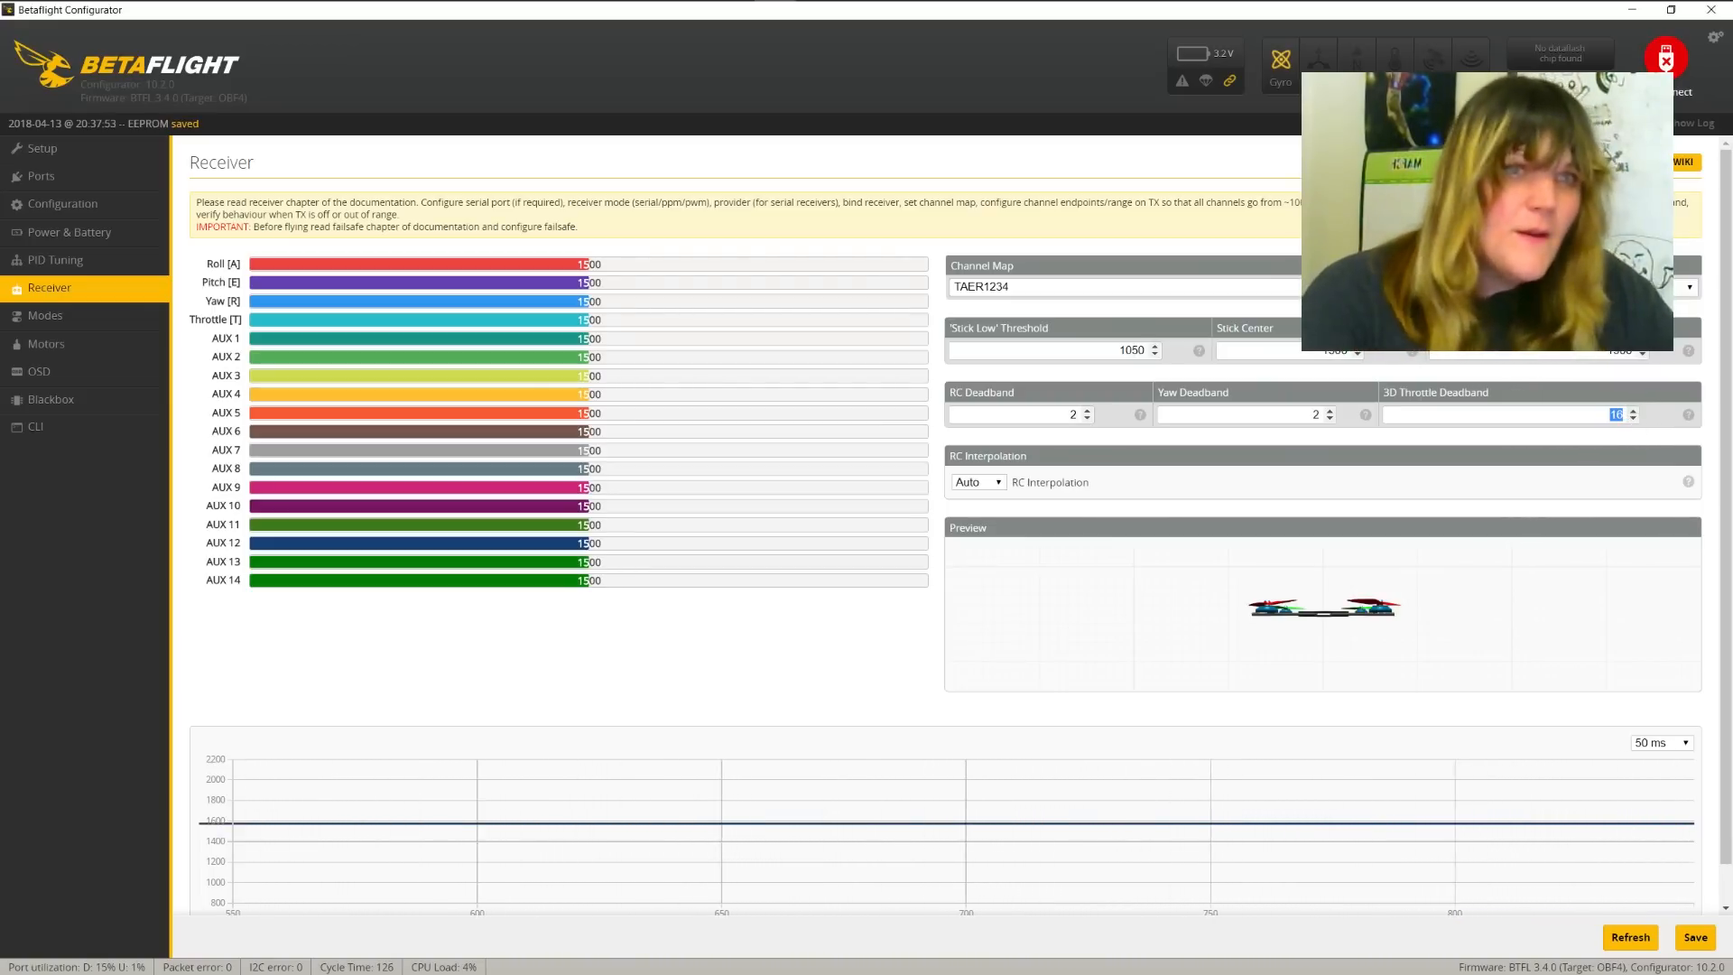
left_click(1632, 418)
left_click(1633, 406)
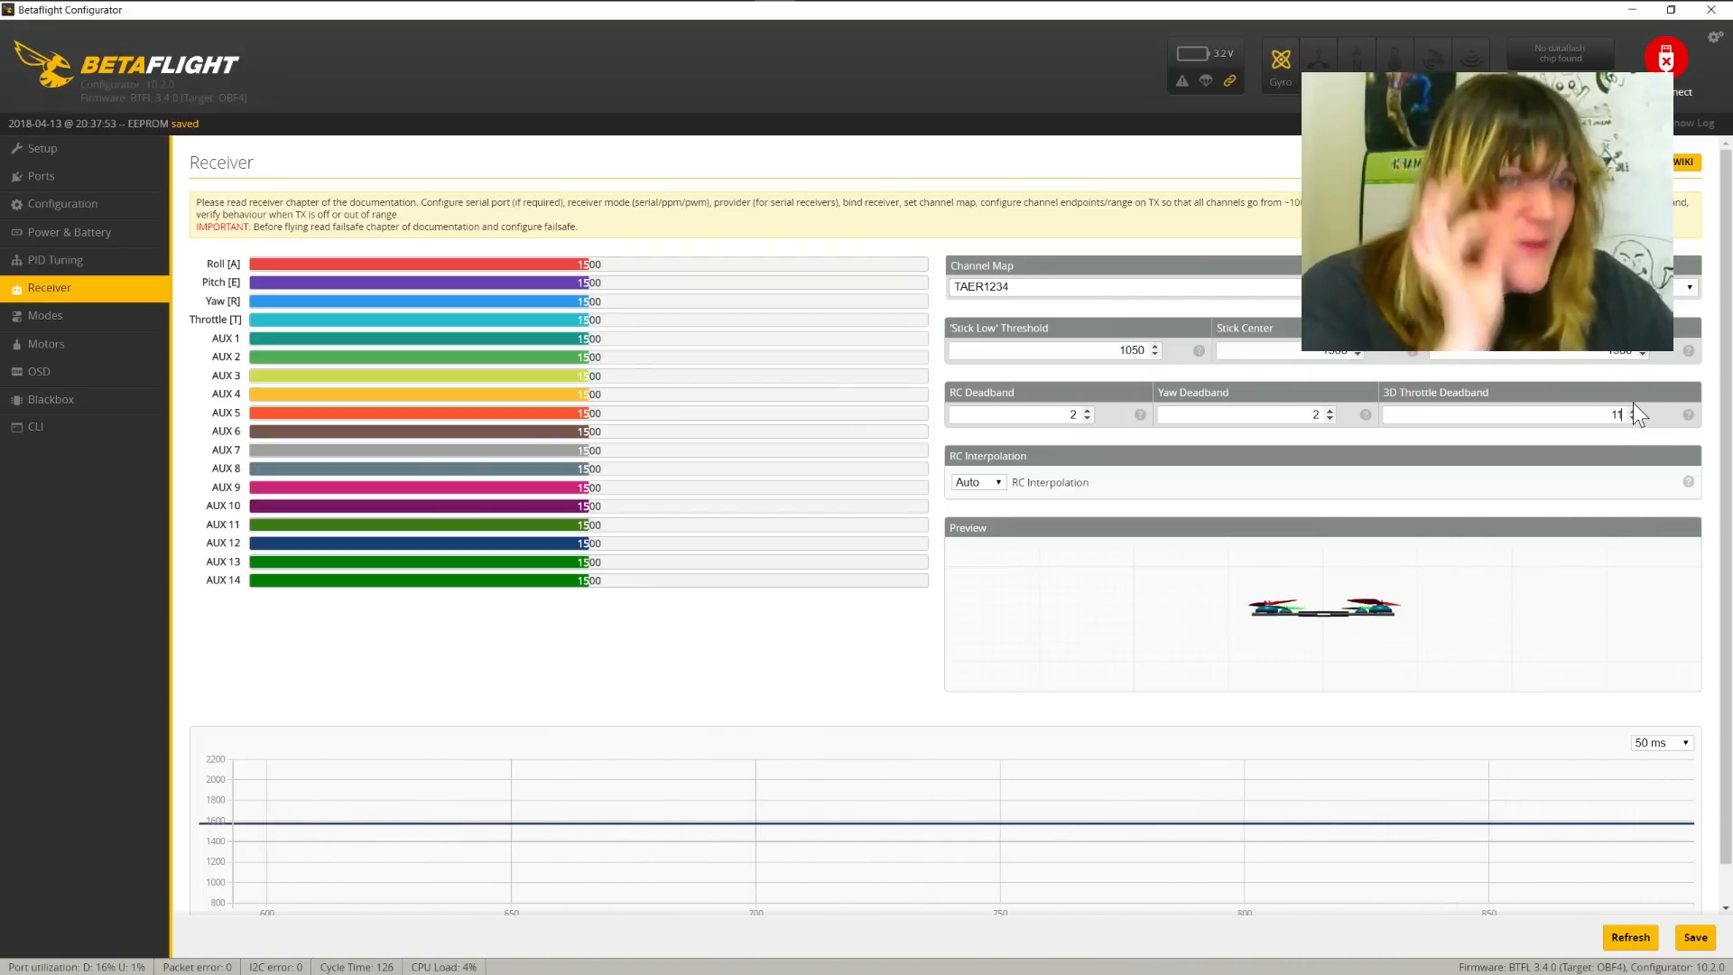
left_click(1632, 418)
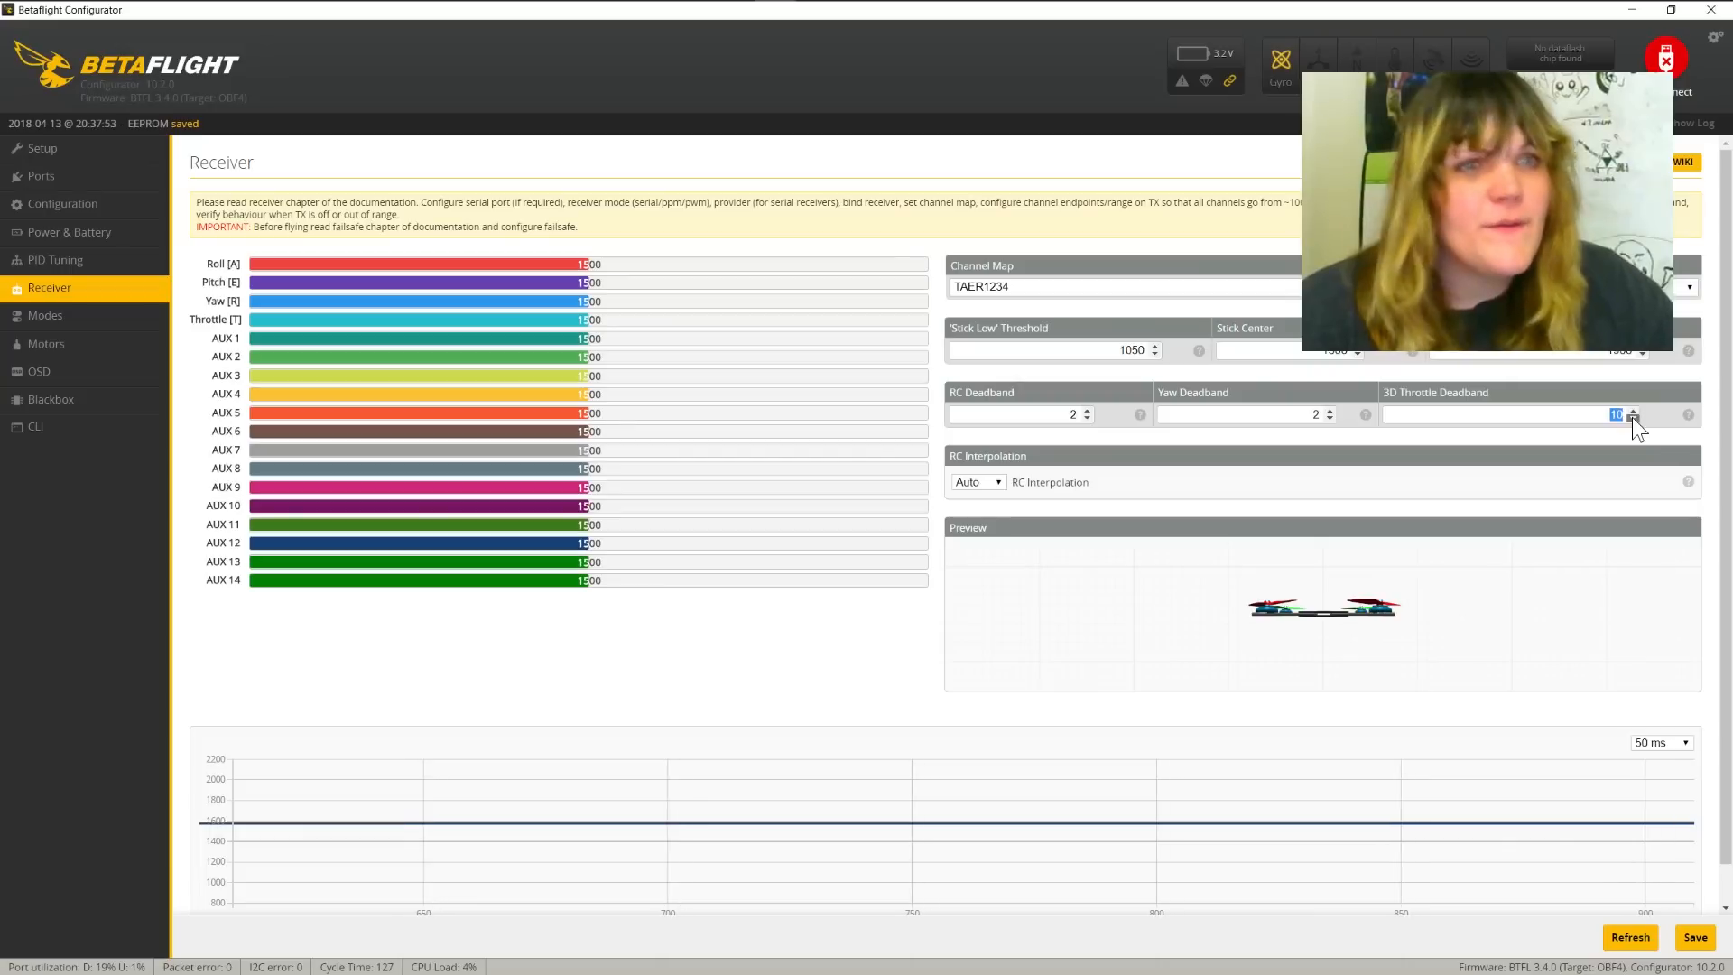
left_click(1632, 418)
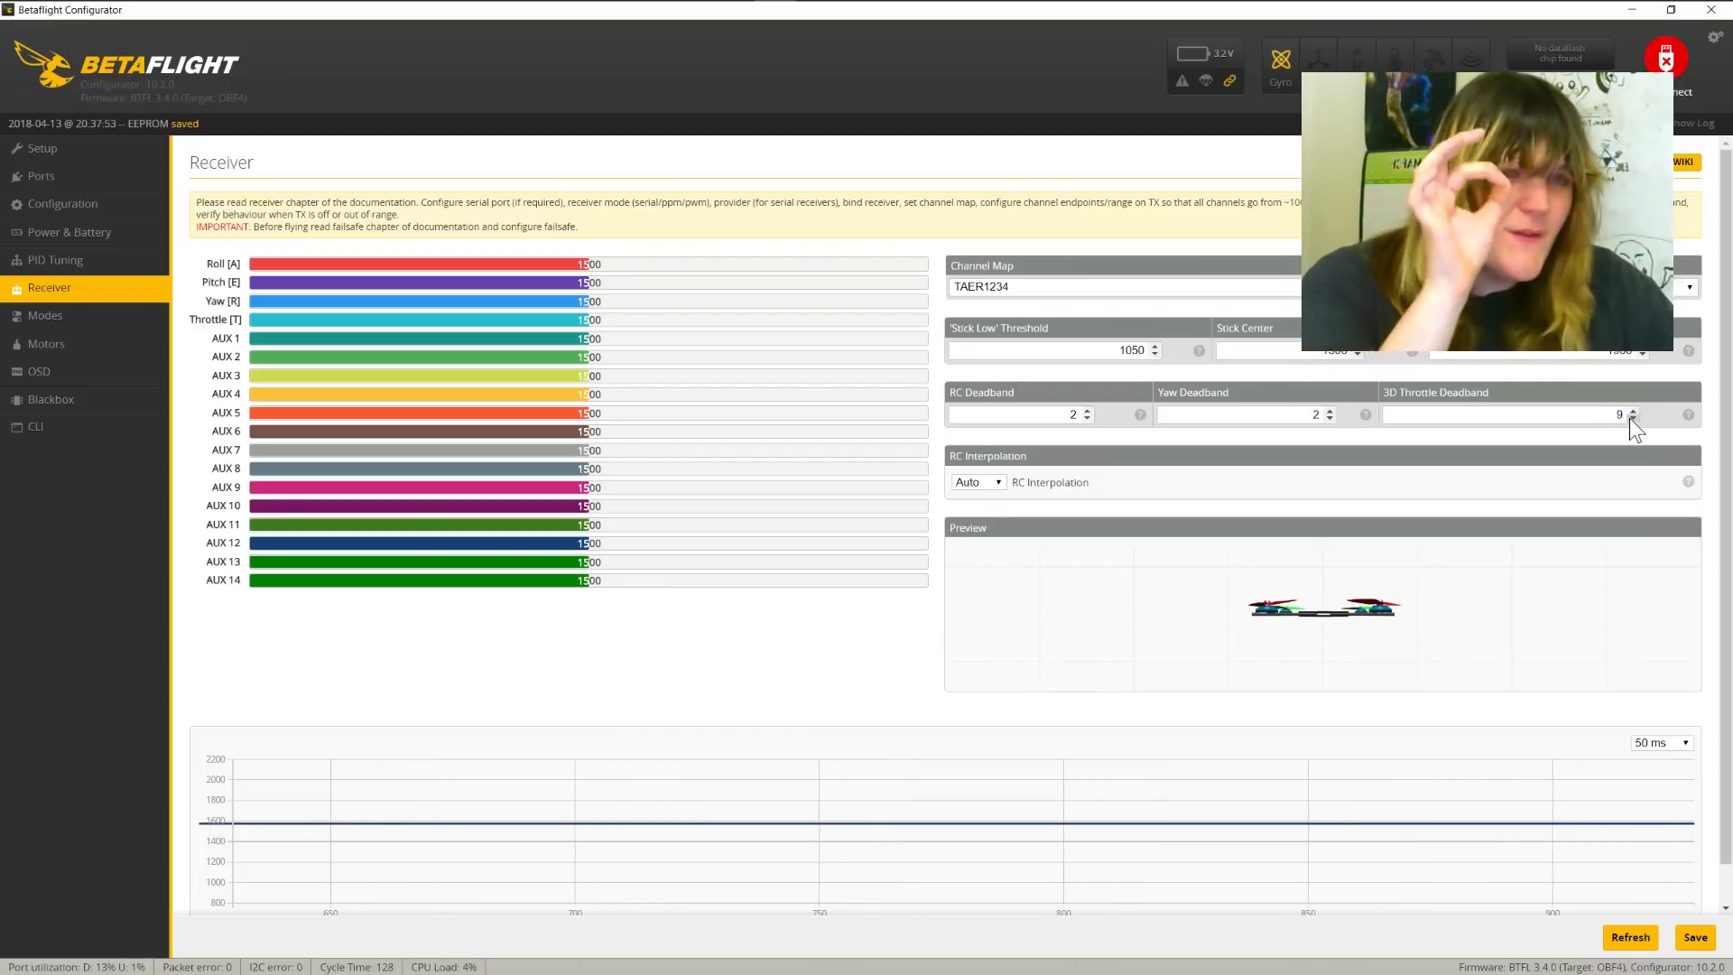
left_click(1631, 418)
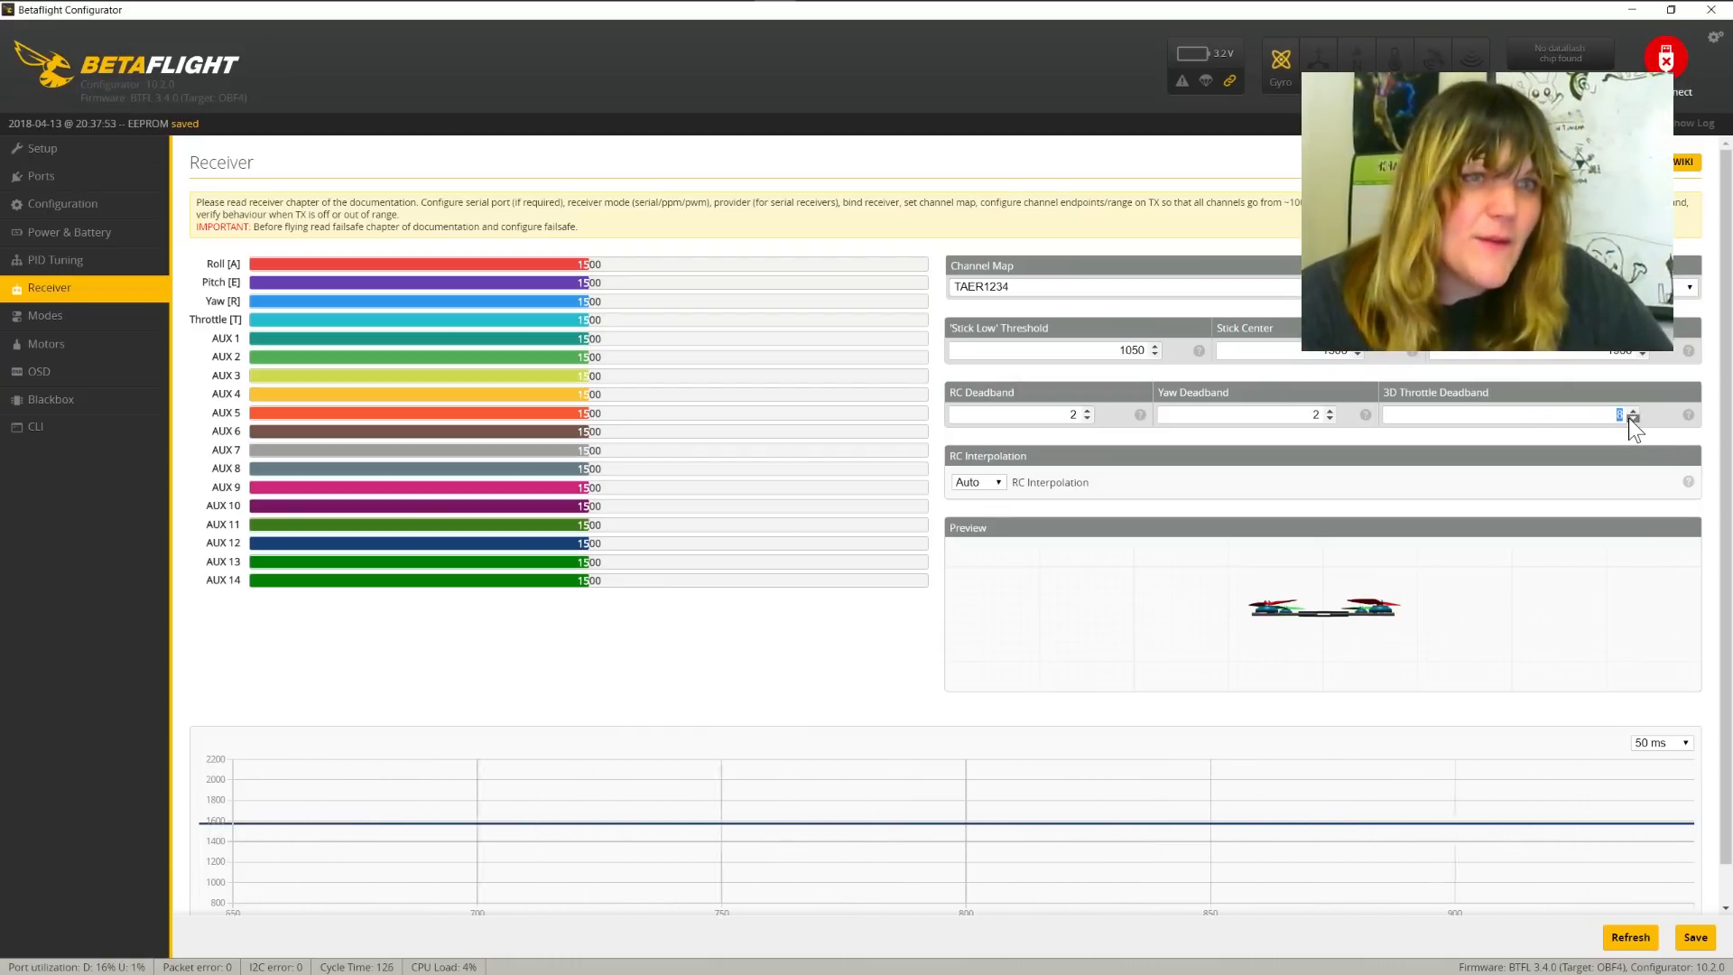
left_click(1631, 418)
left_click(1631, 418)
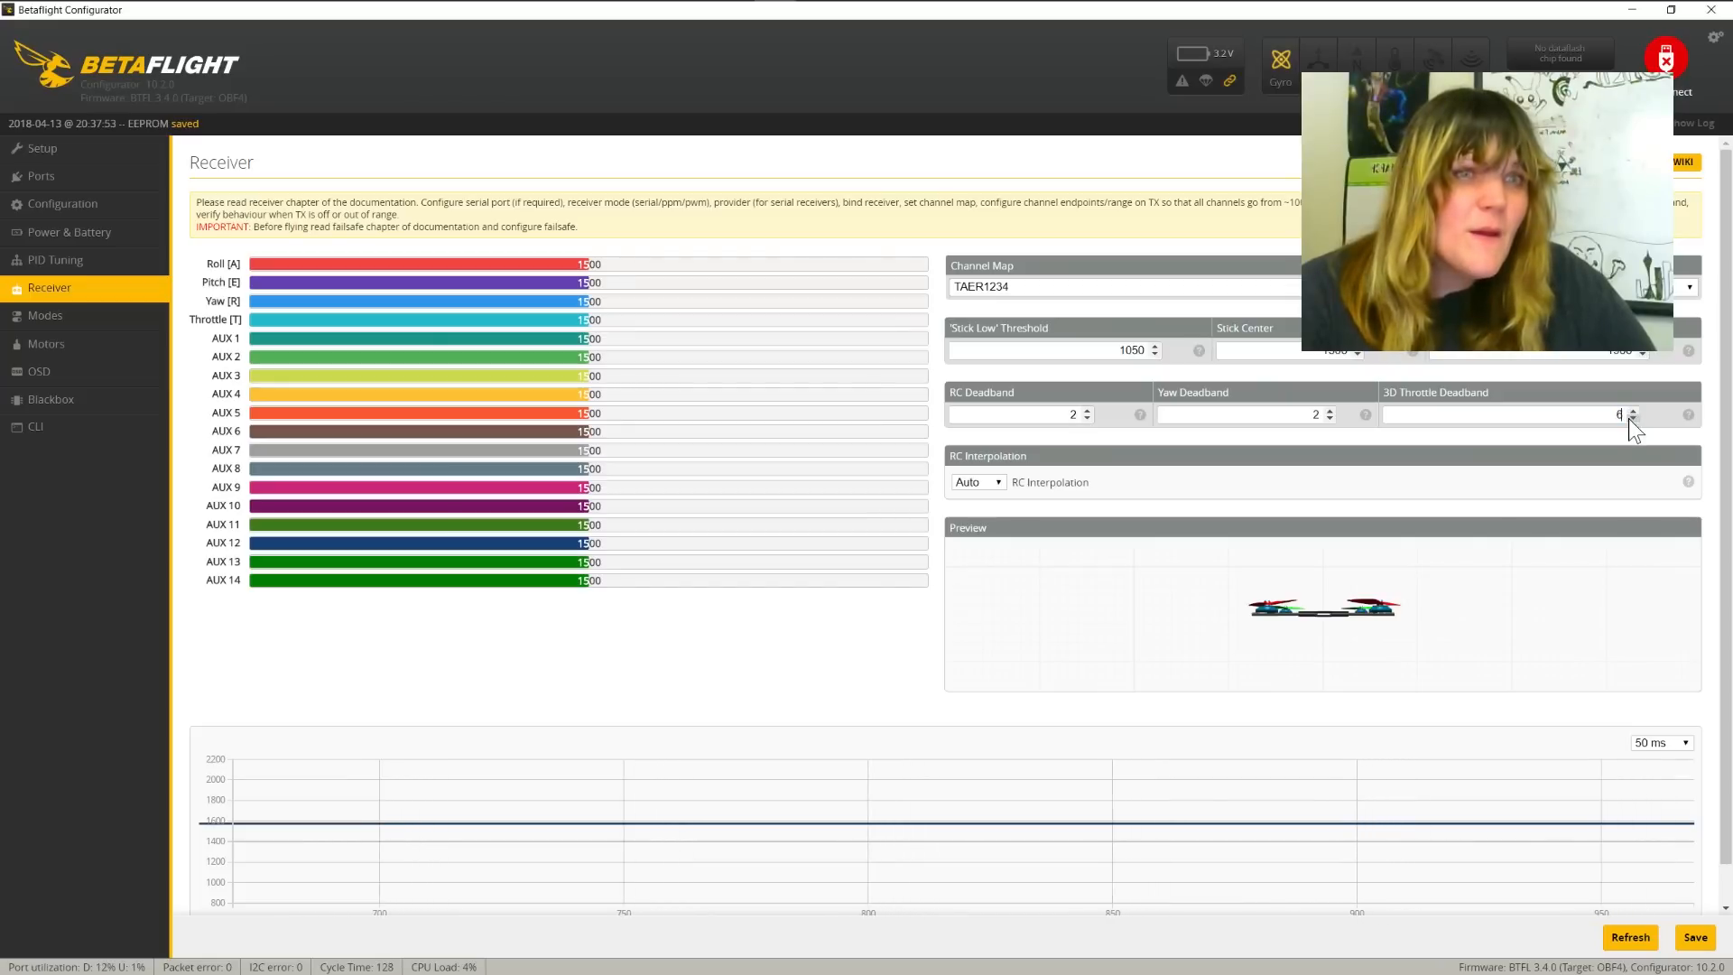
left_click(1631, 418)
left_click(1632, 419)
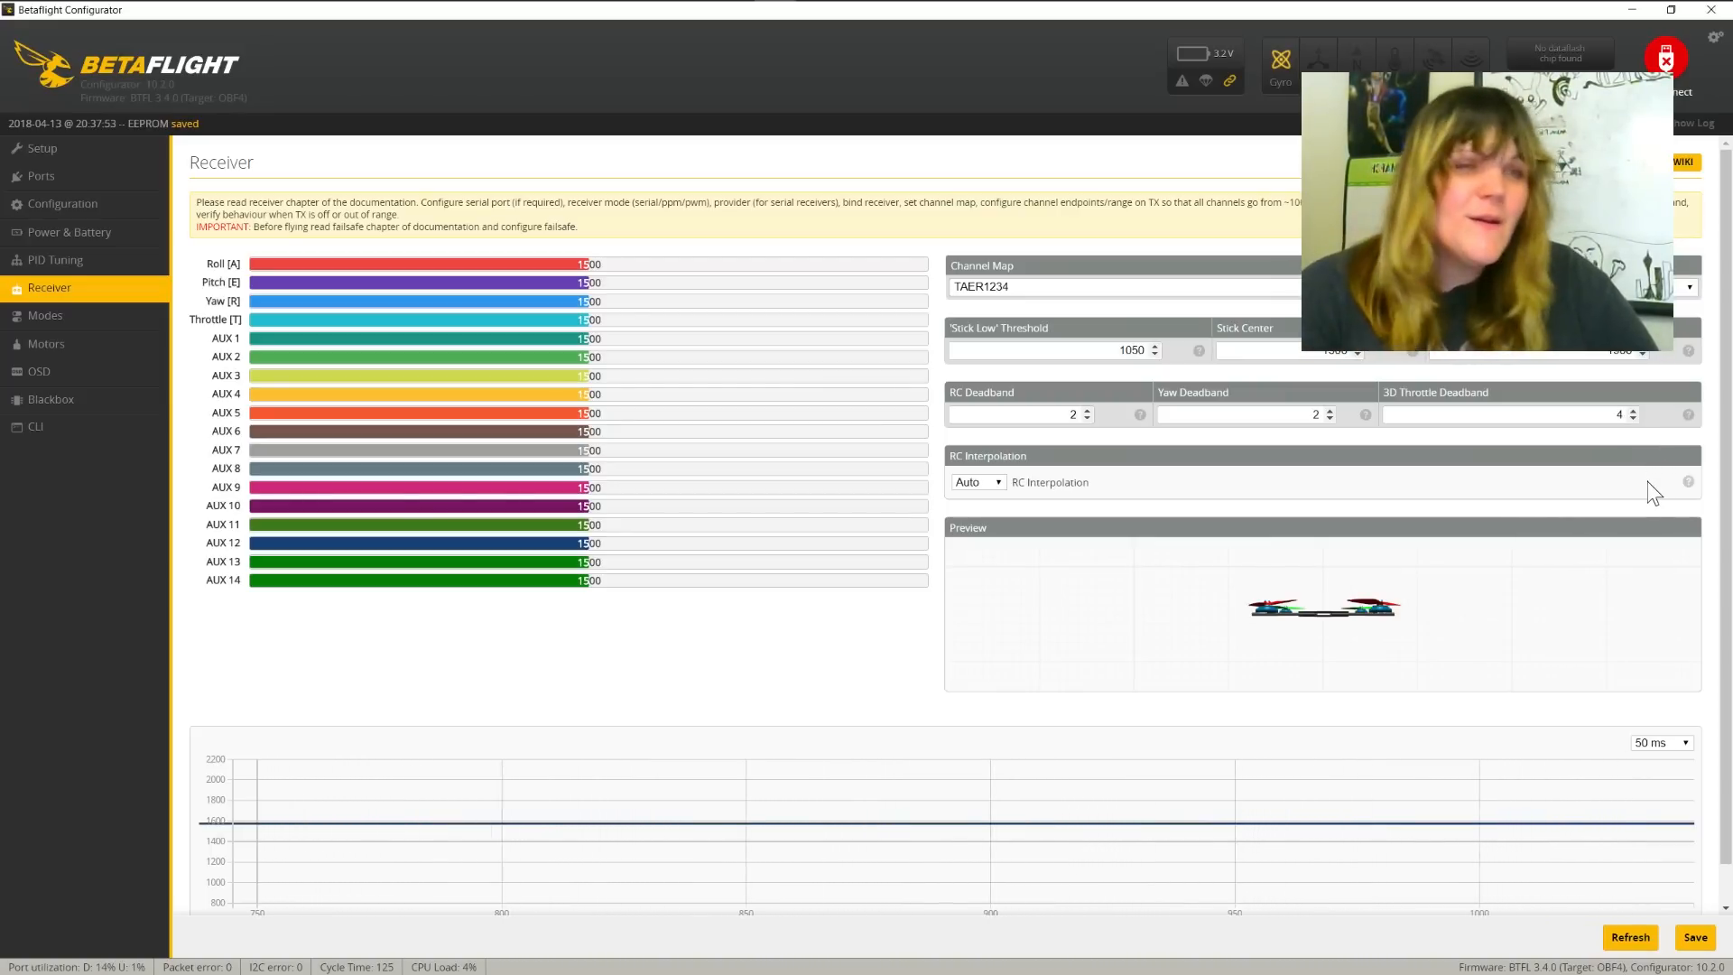
left_click(1633, 410)
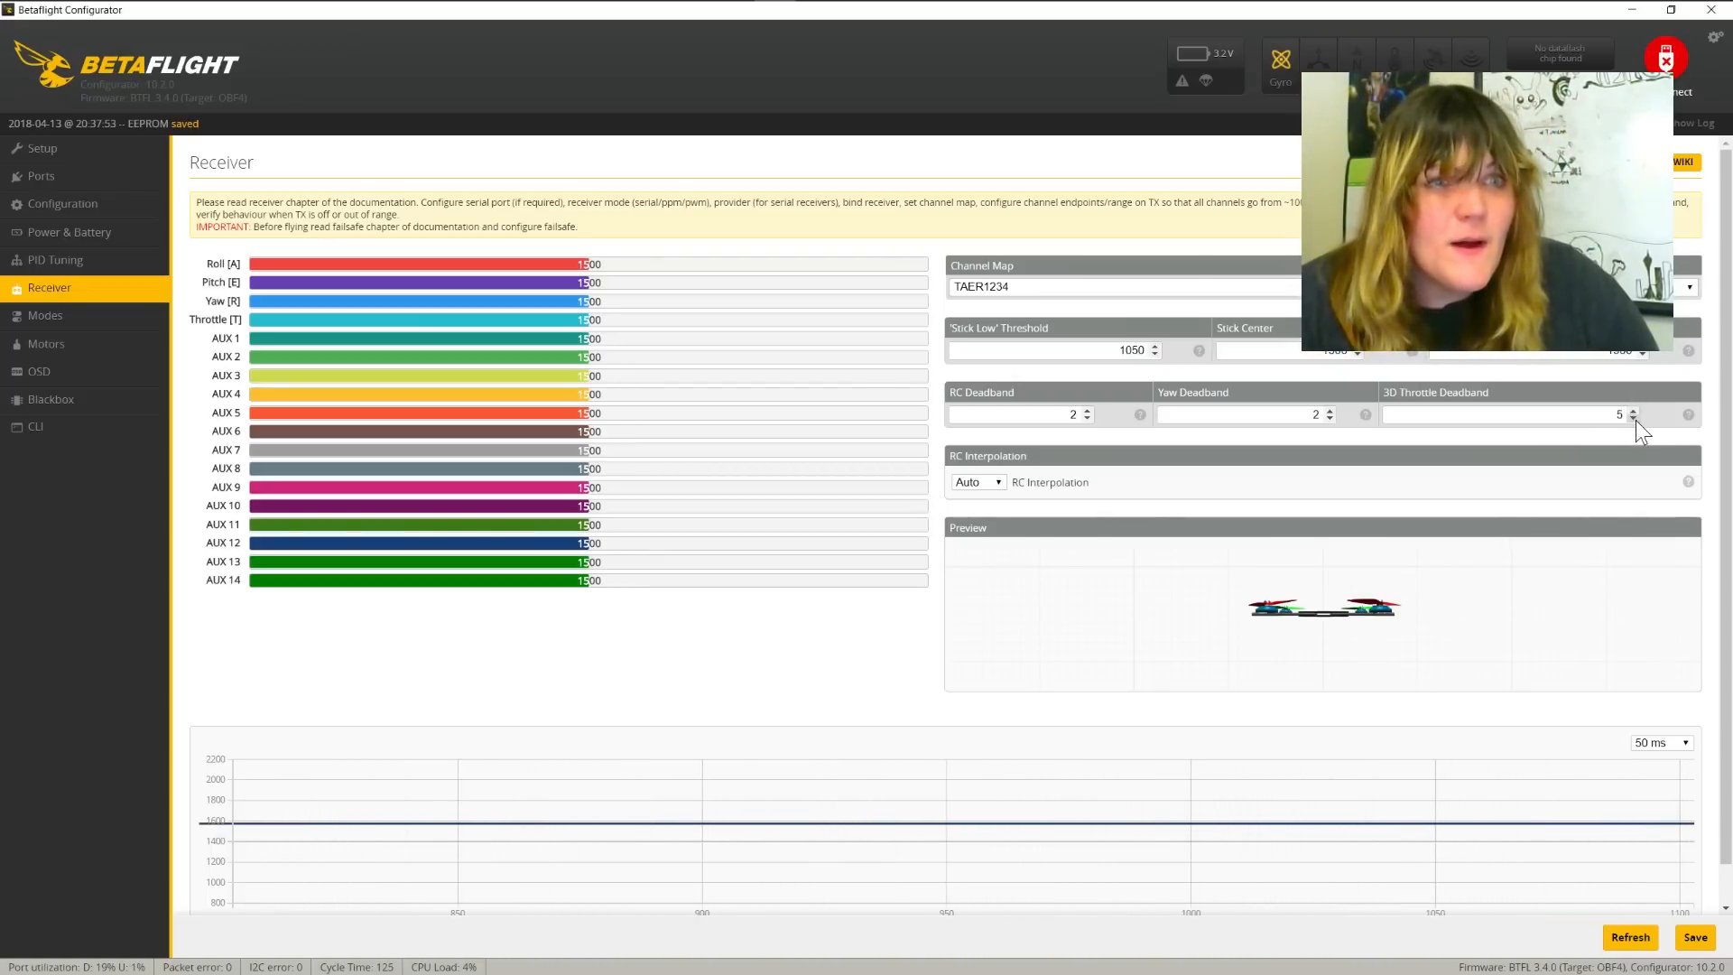
left_click(1633, 418)
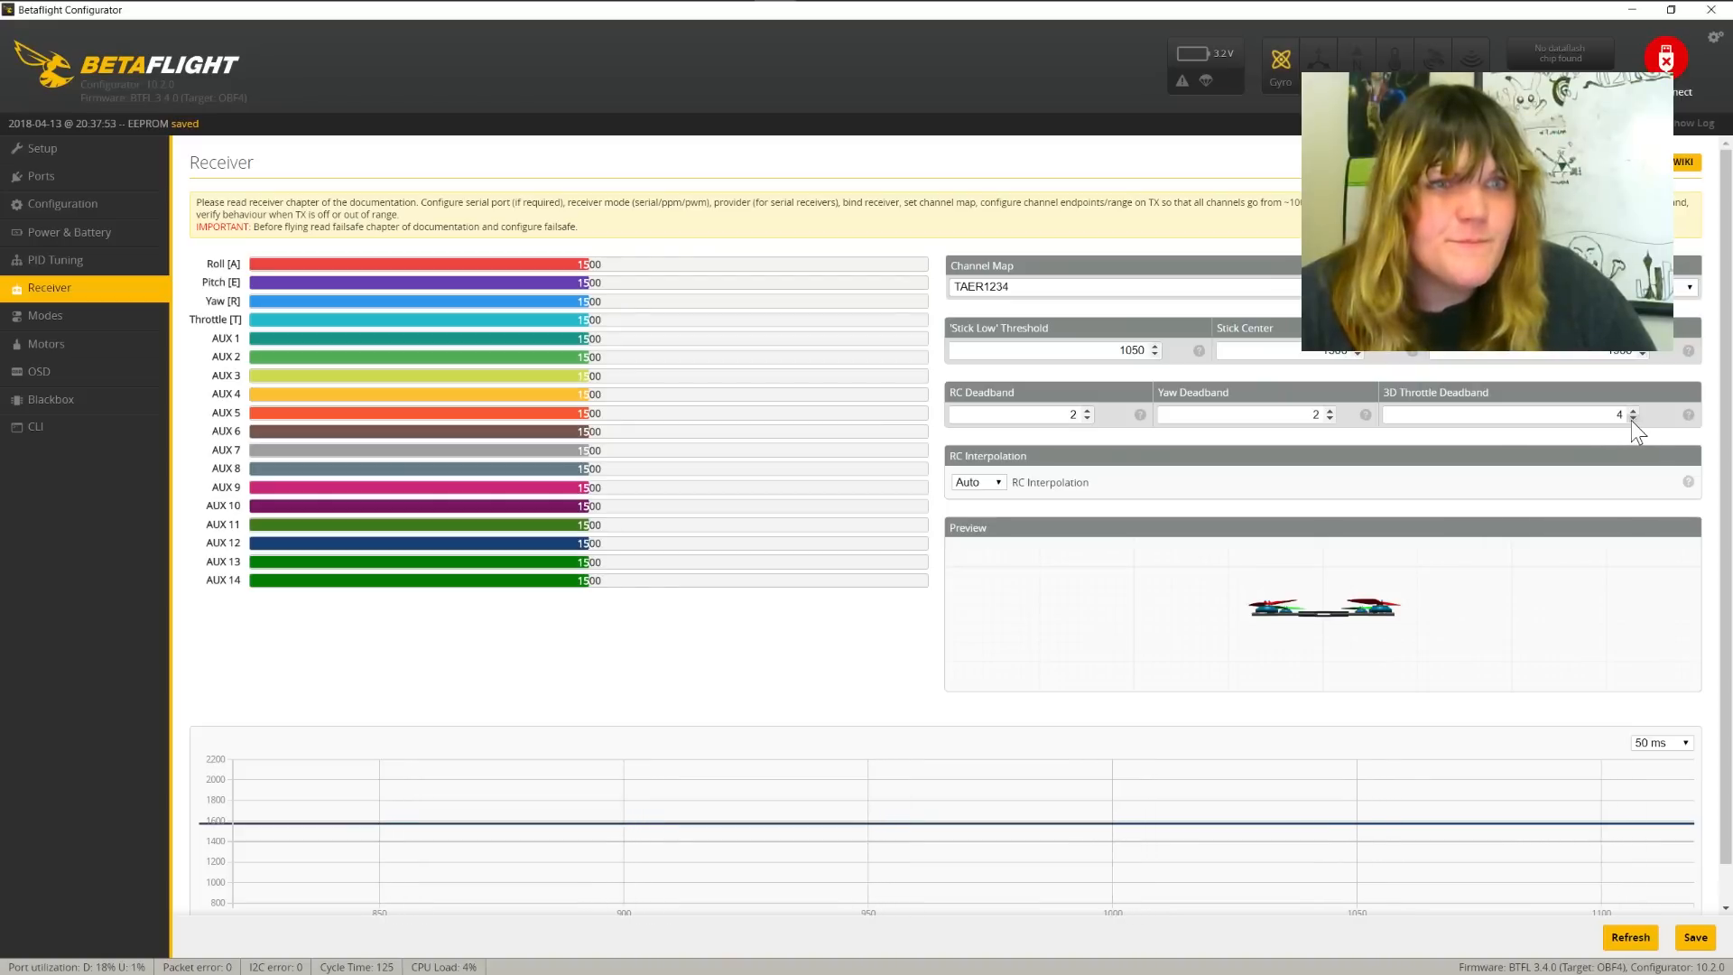
left_click(1694, 940)
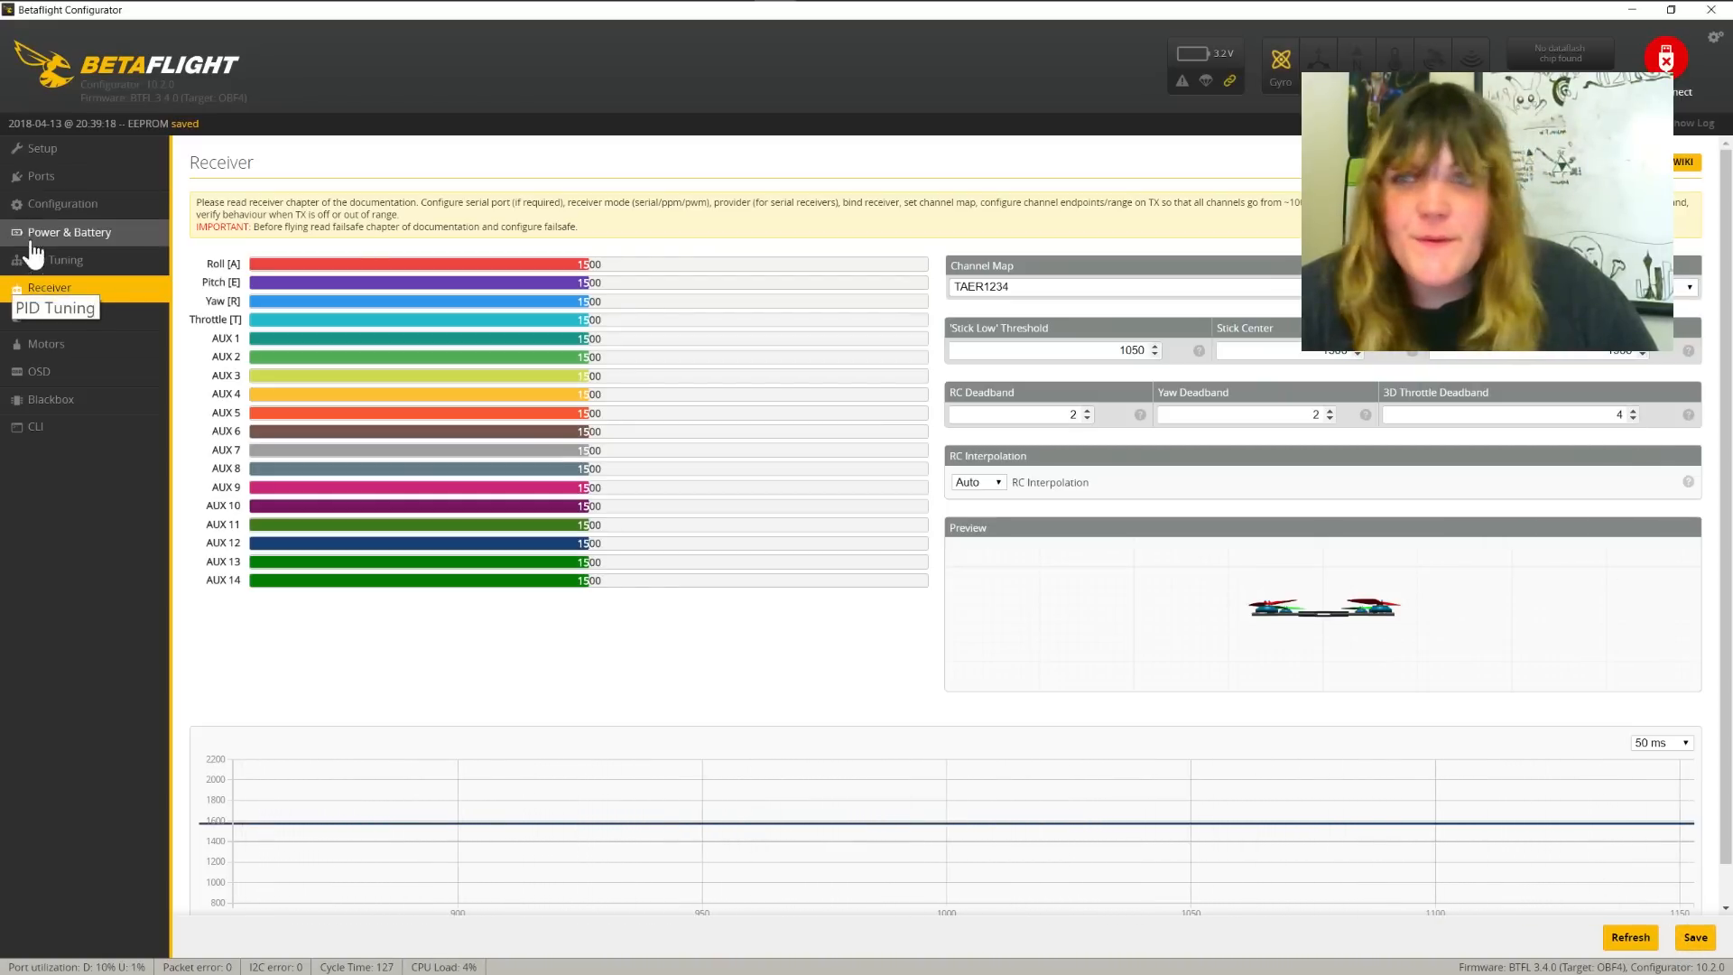
In the modes settings, add an ARM range on AUX 1 that spans 1300 to 2100
left_click(71, 316)
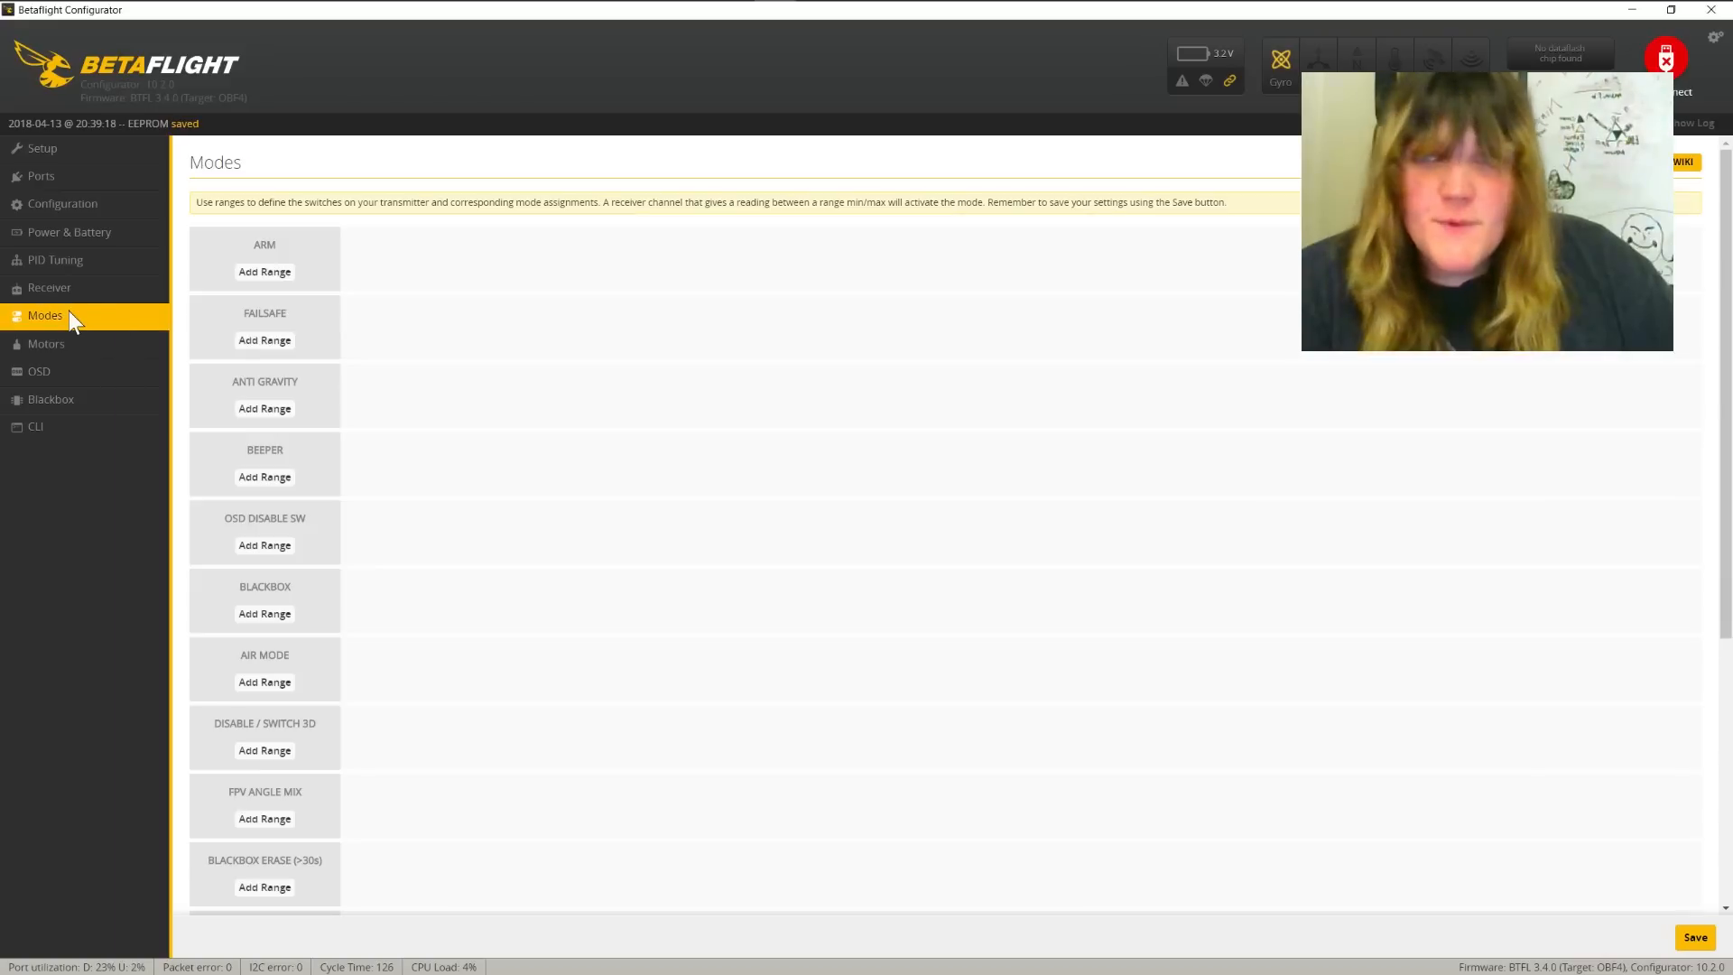
left_click(265, 271)
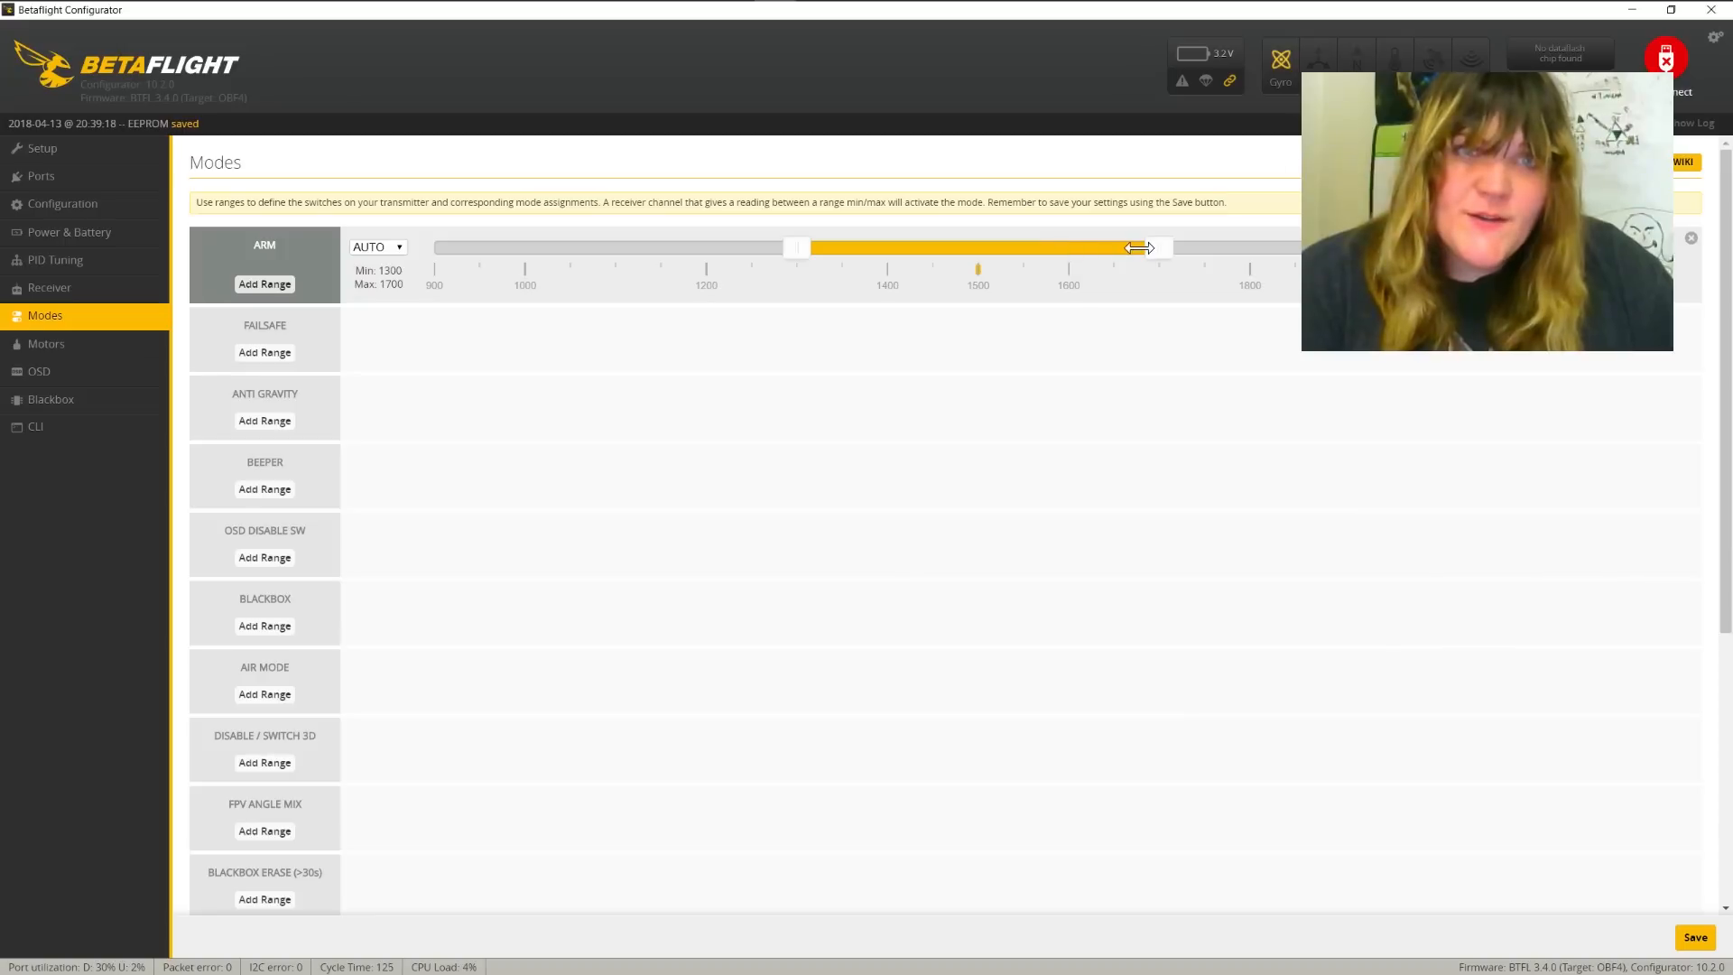
left_click(397, 247)
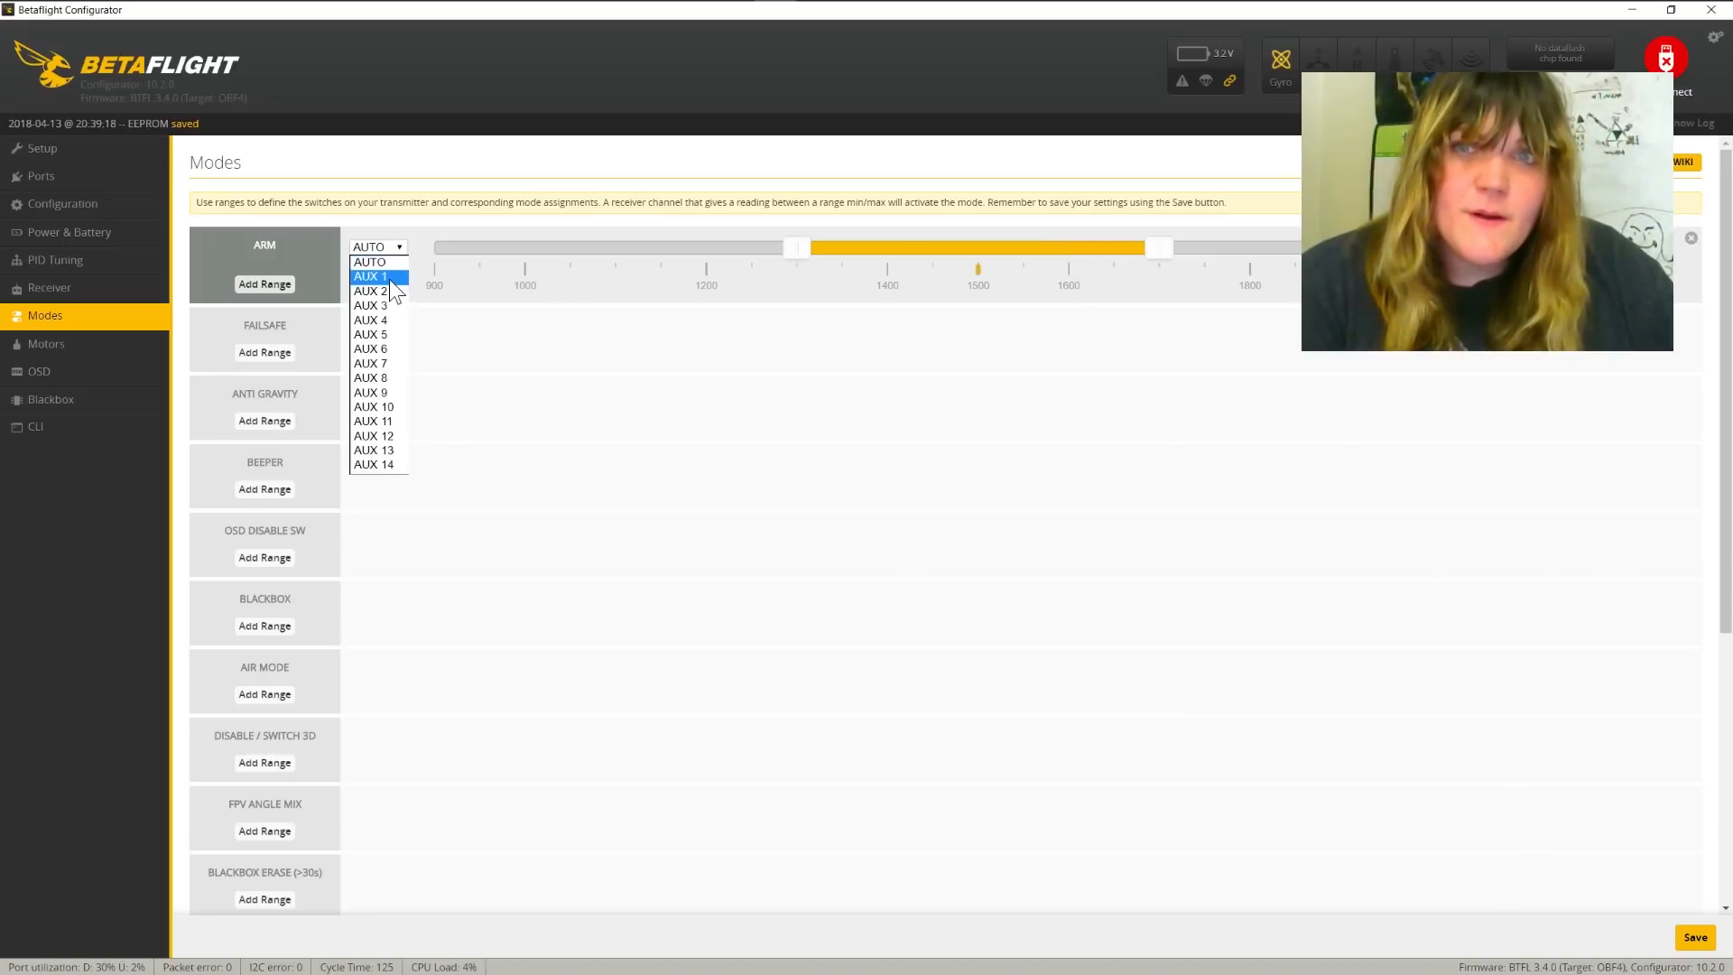
left_click(392, 287)
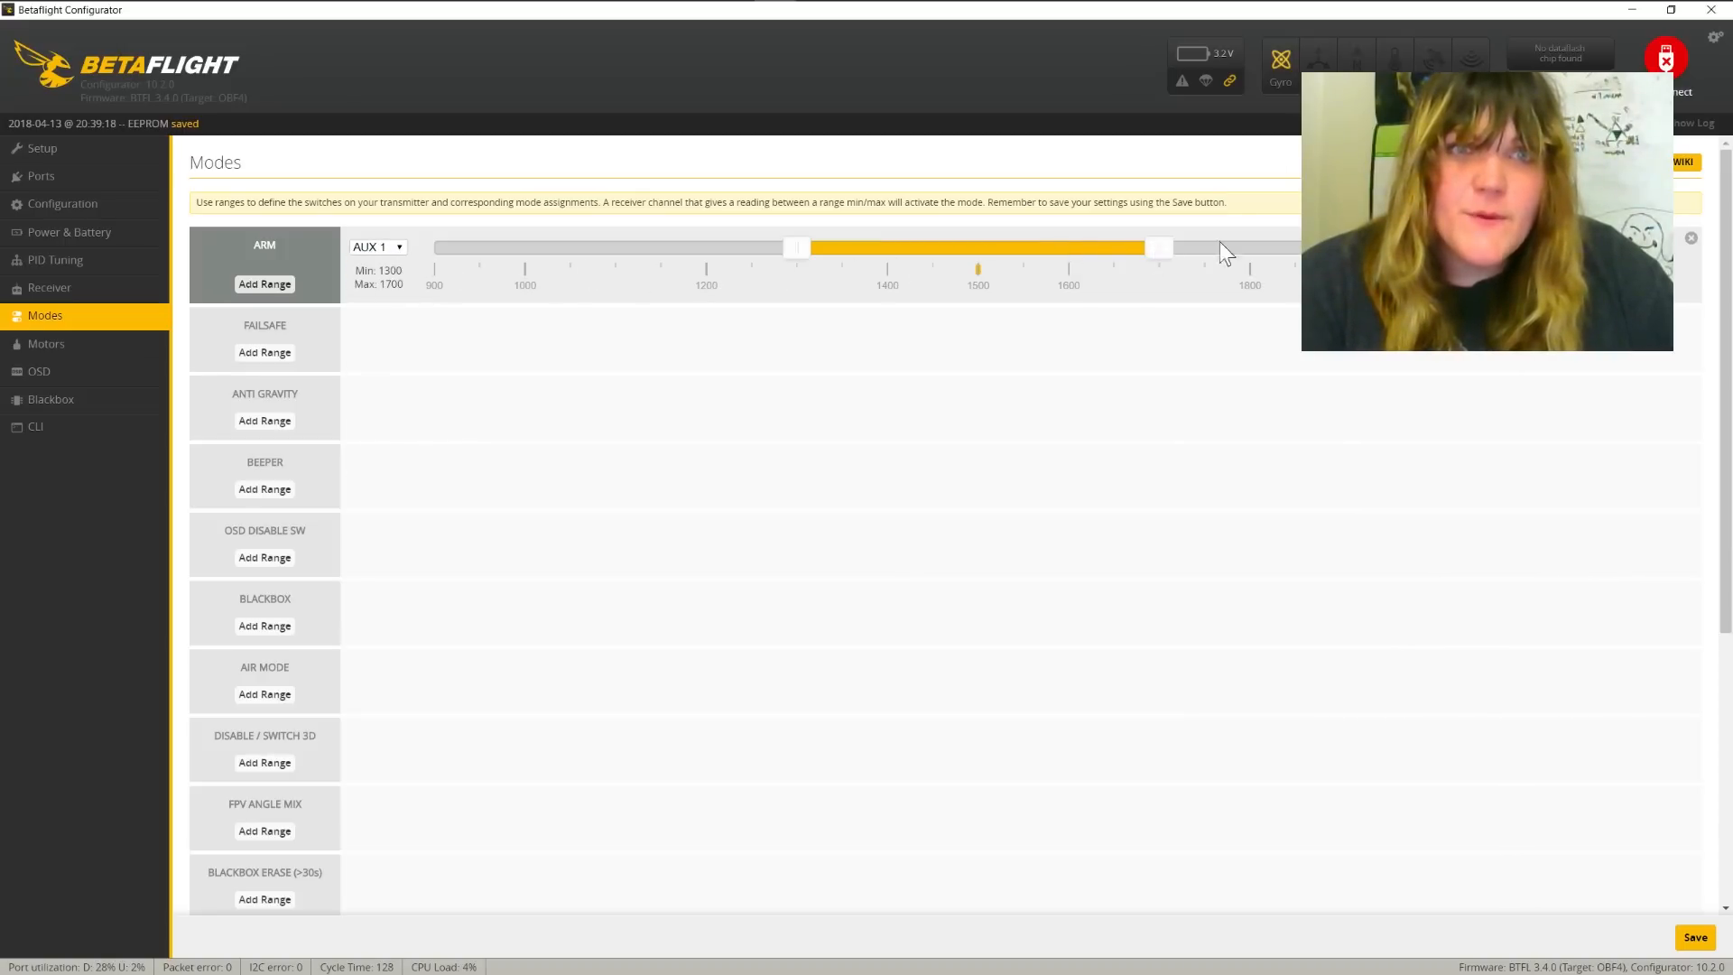
left_click_drag(1225, 252, 1534, 248)
Add ranges for the ANTI GRAVITY and AIR MODE modes and assign both to AUX 1
left_click(287, 421)
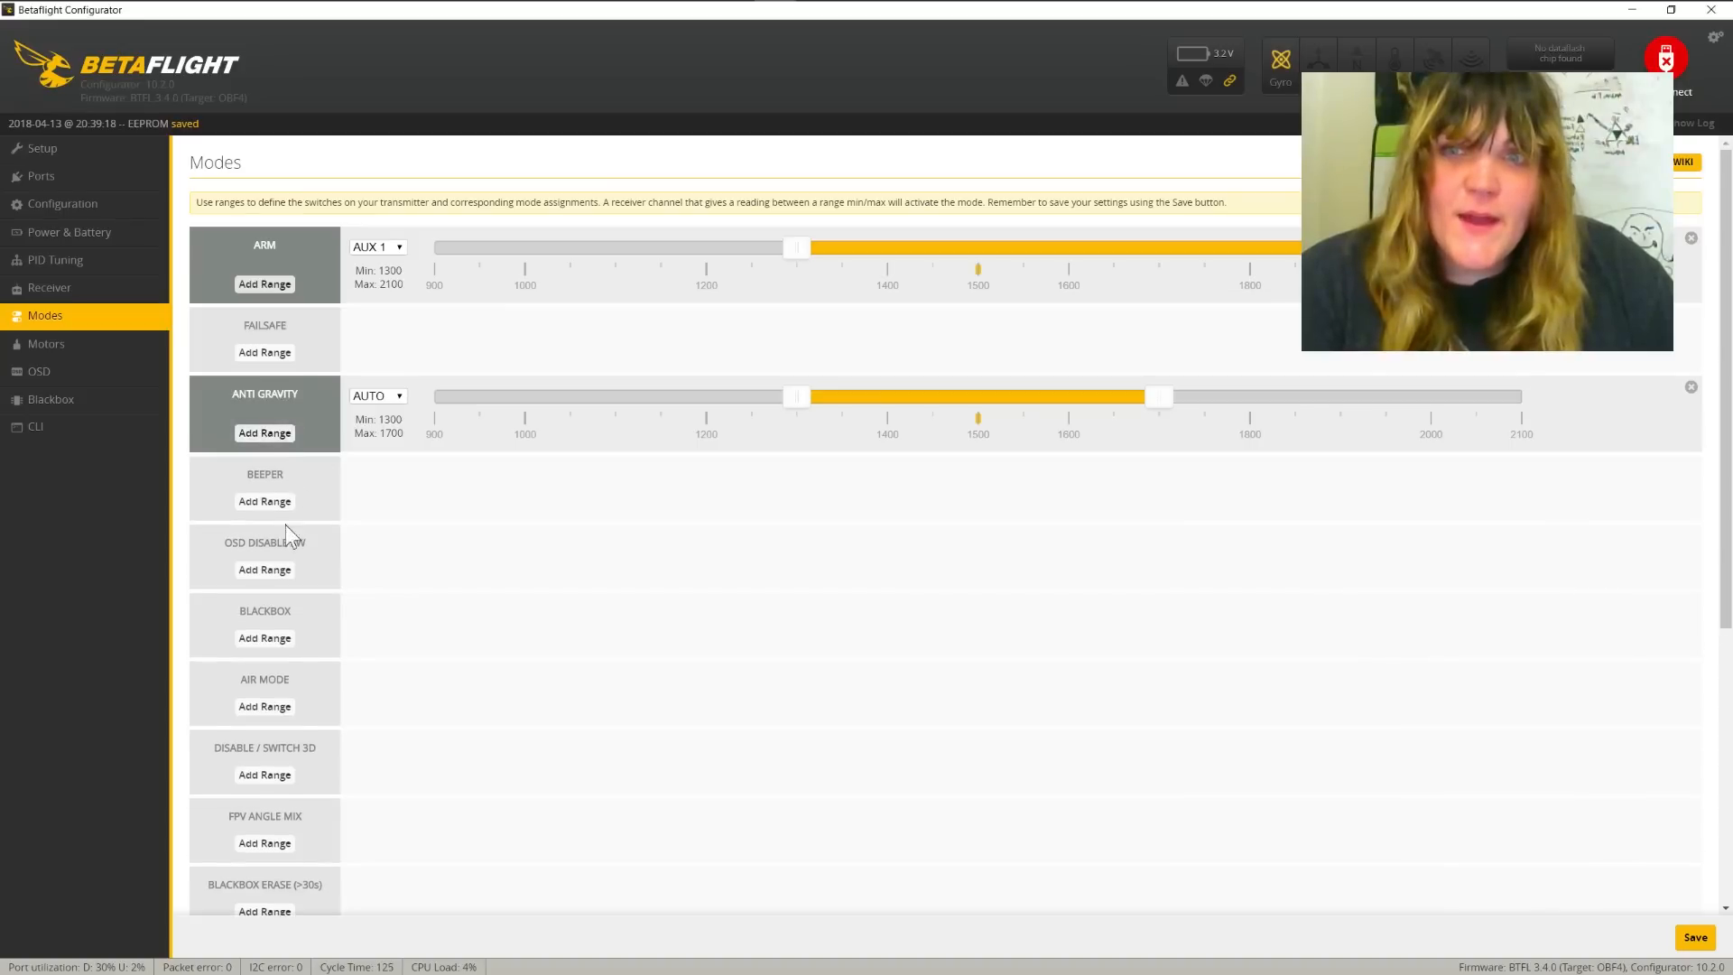
left_click(287, 718)
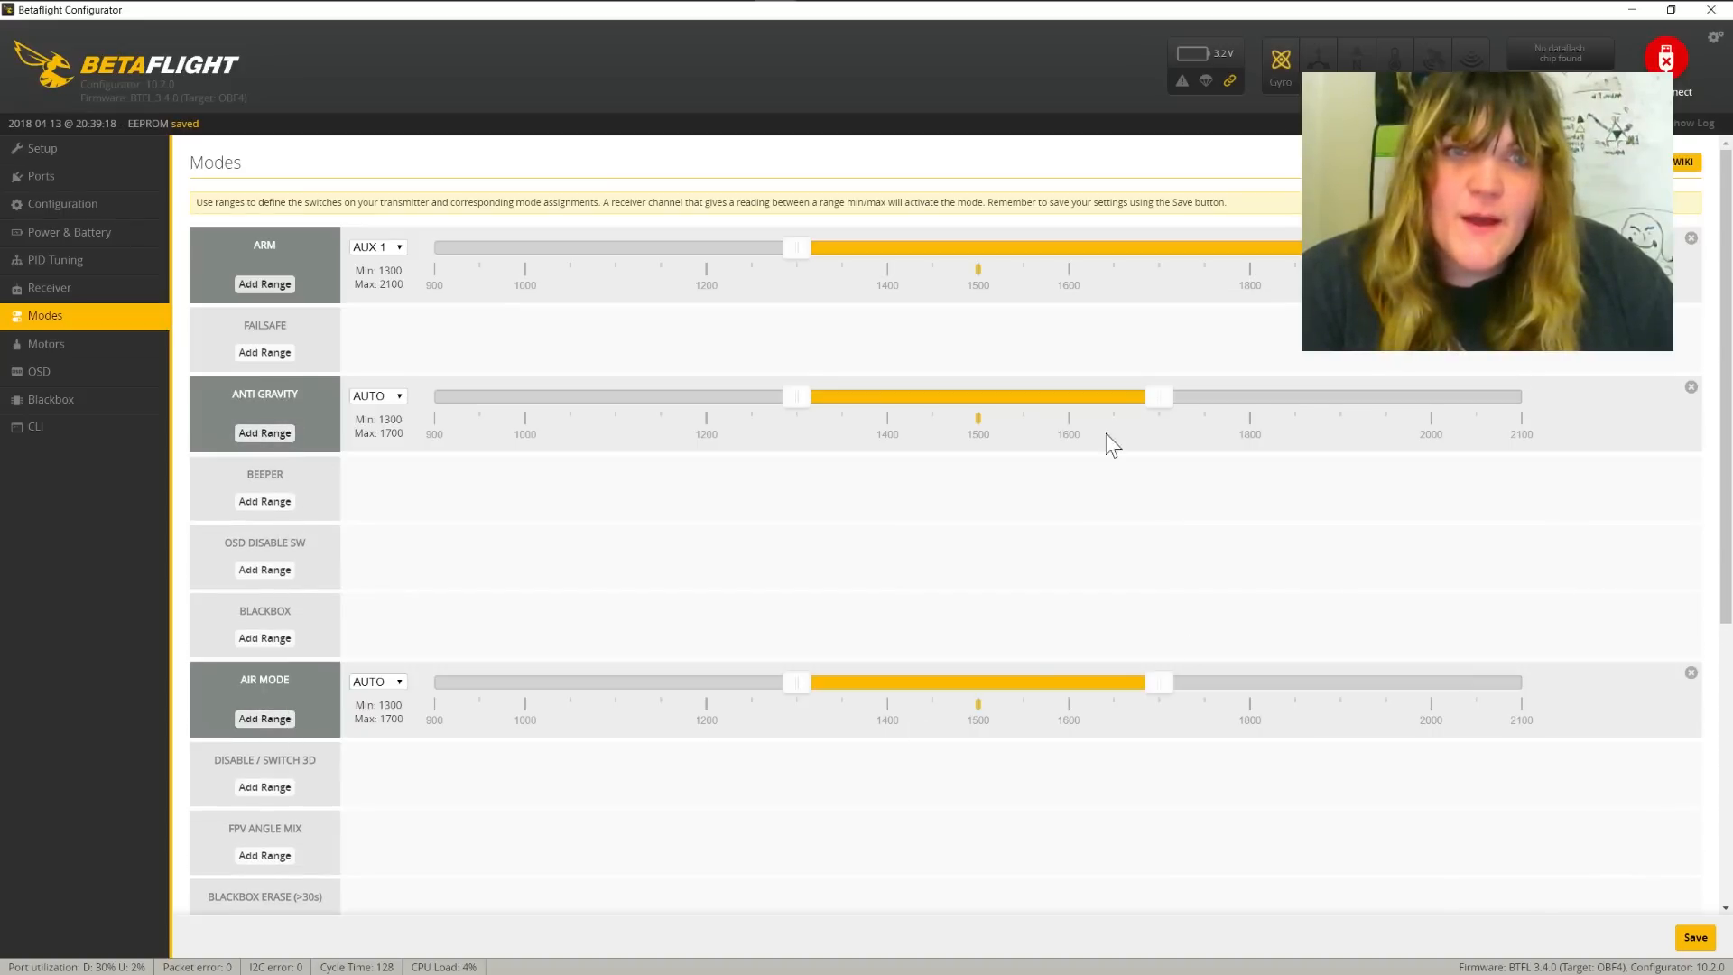
left_click(397, 397)
left_click(402, 420)
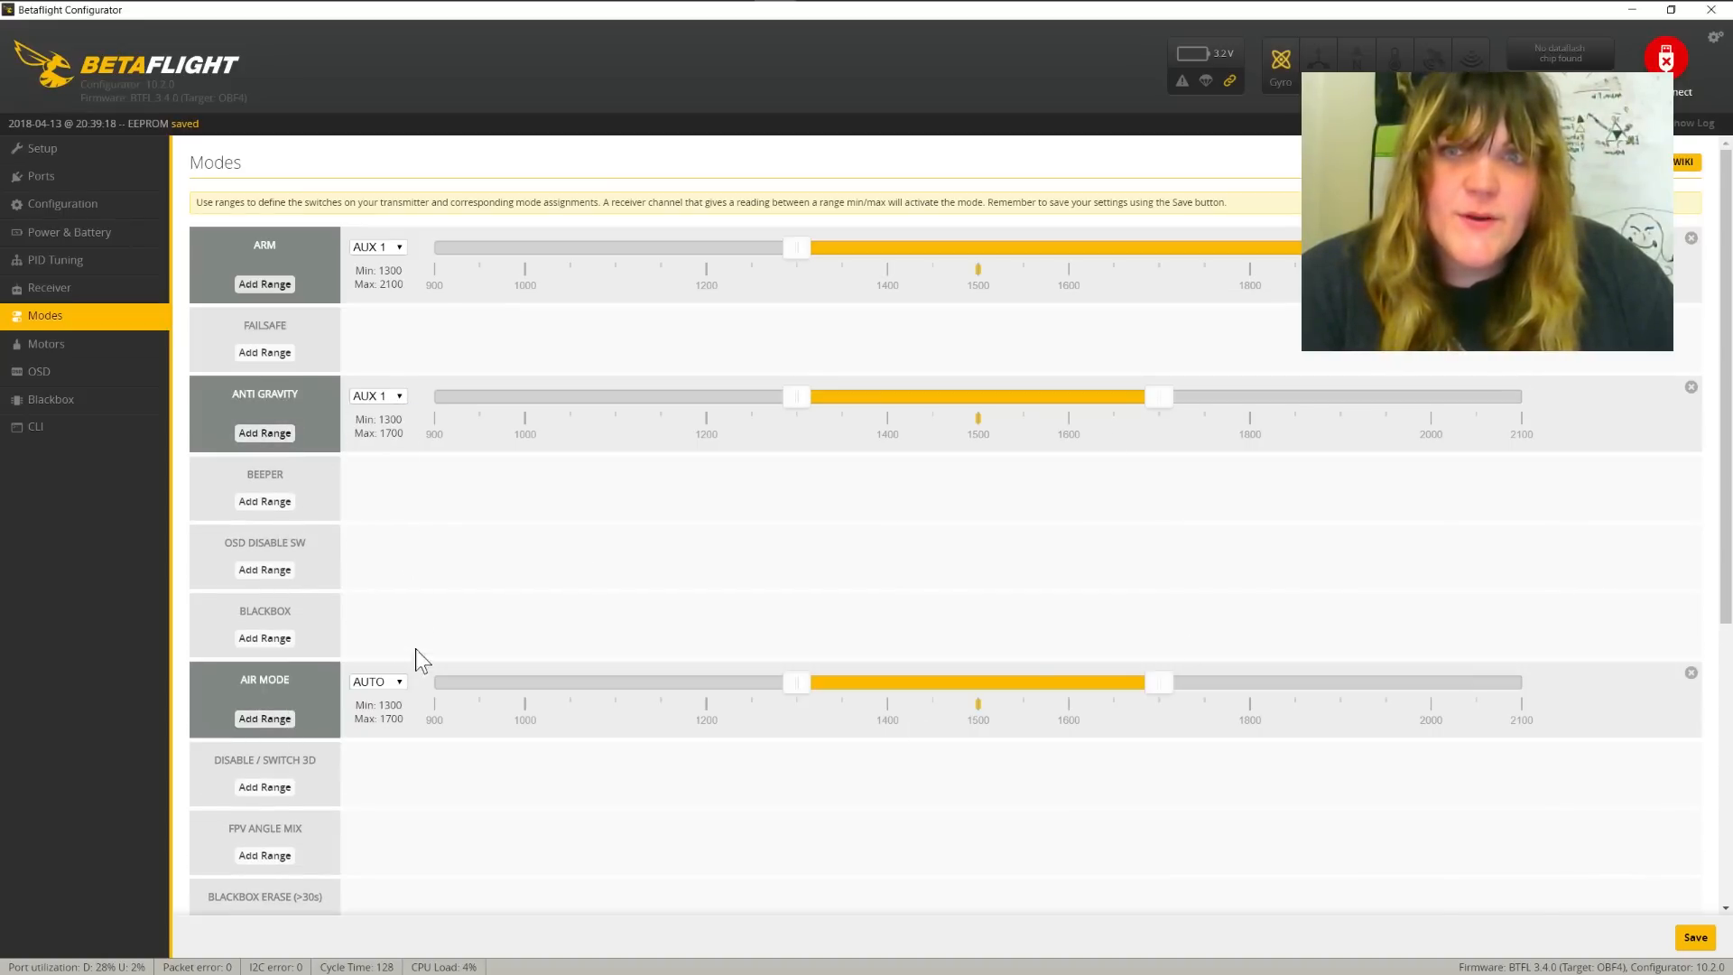
left_click(402, 682)
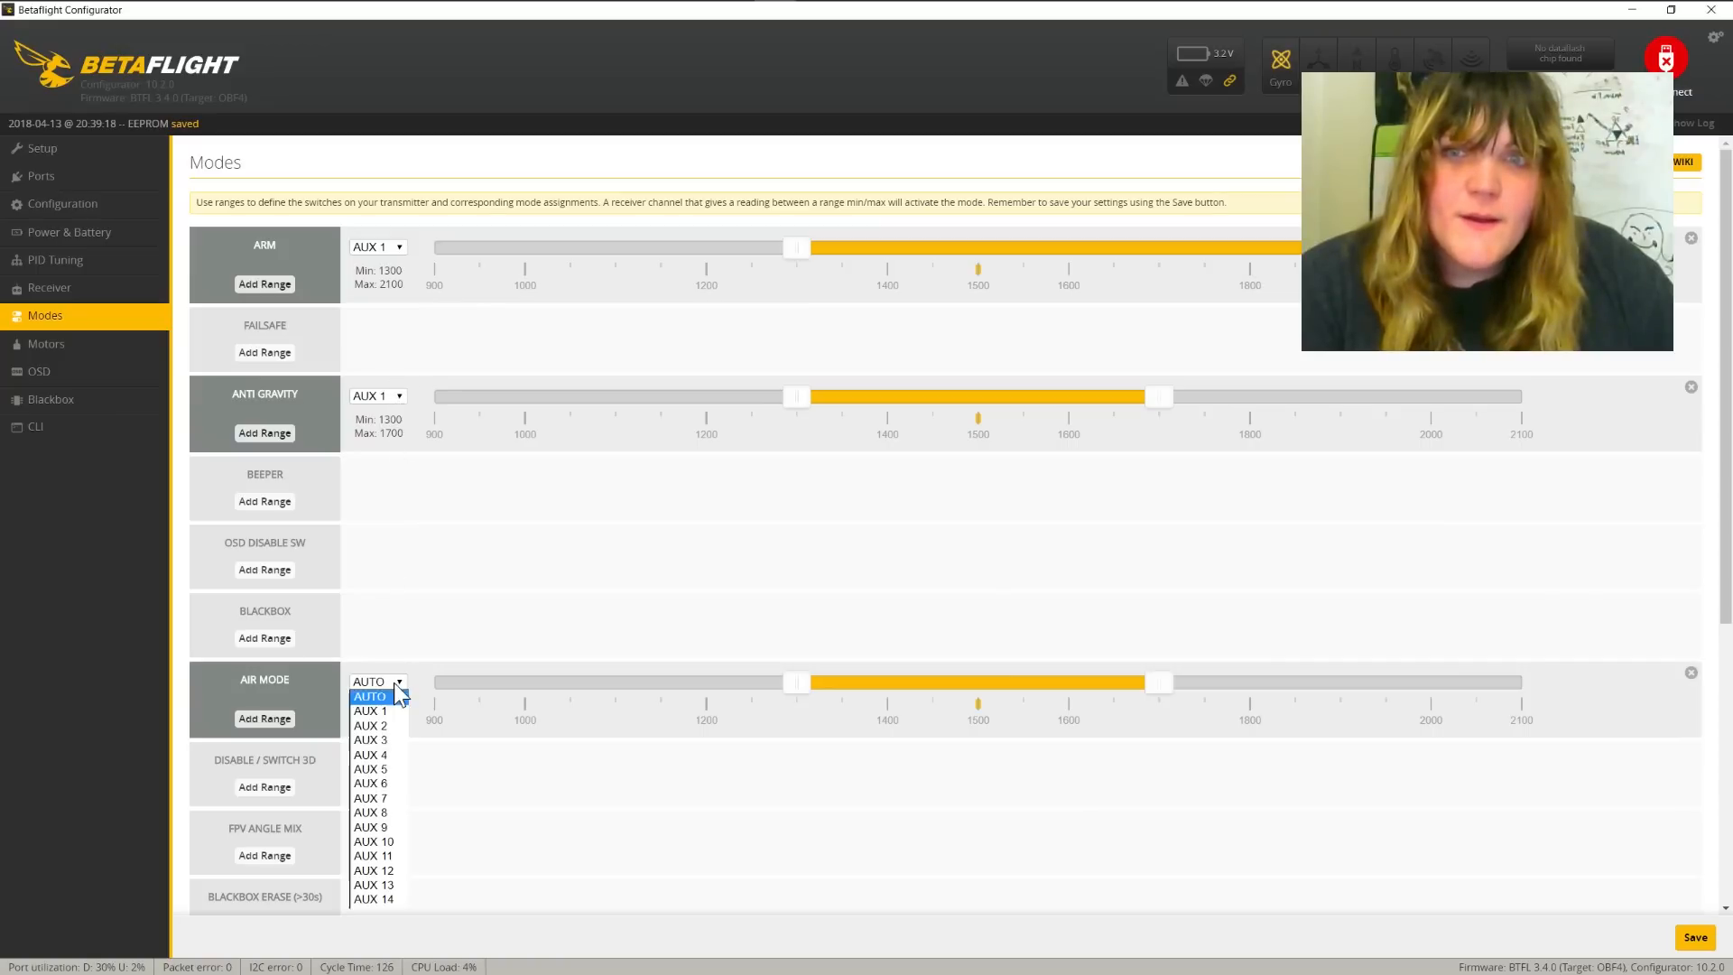
left_click(384, 711)
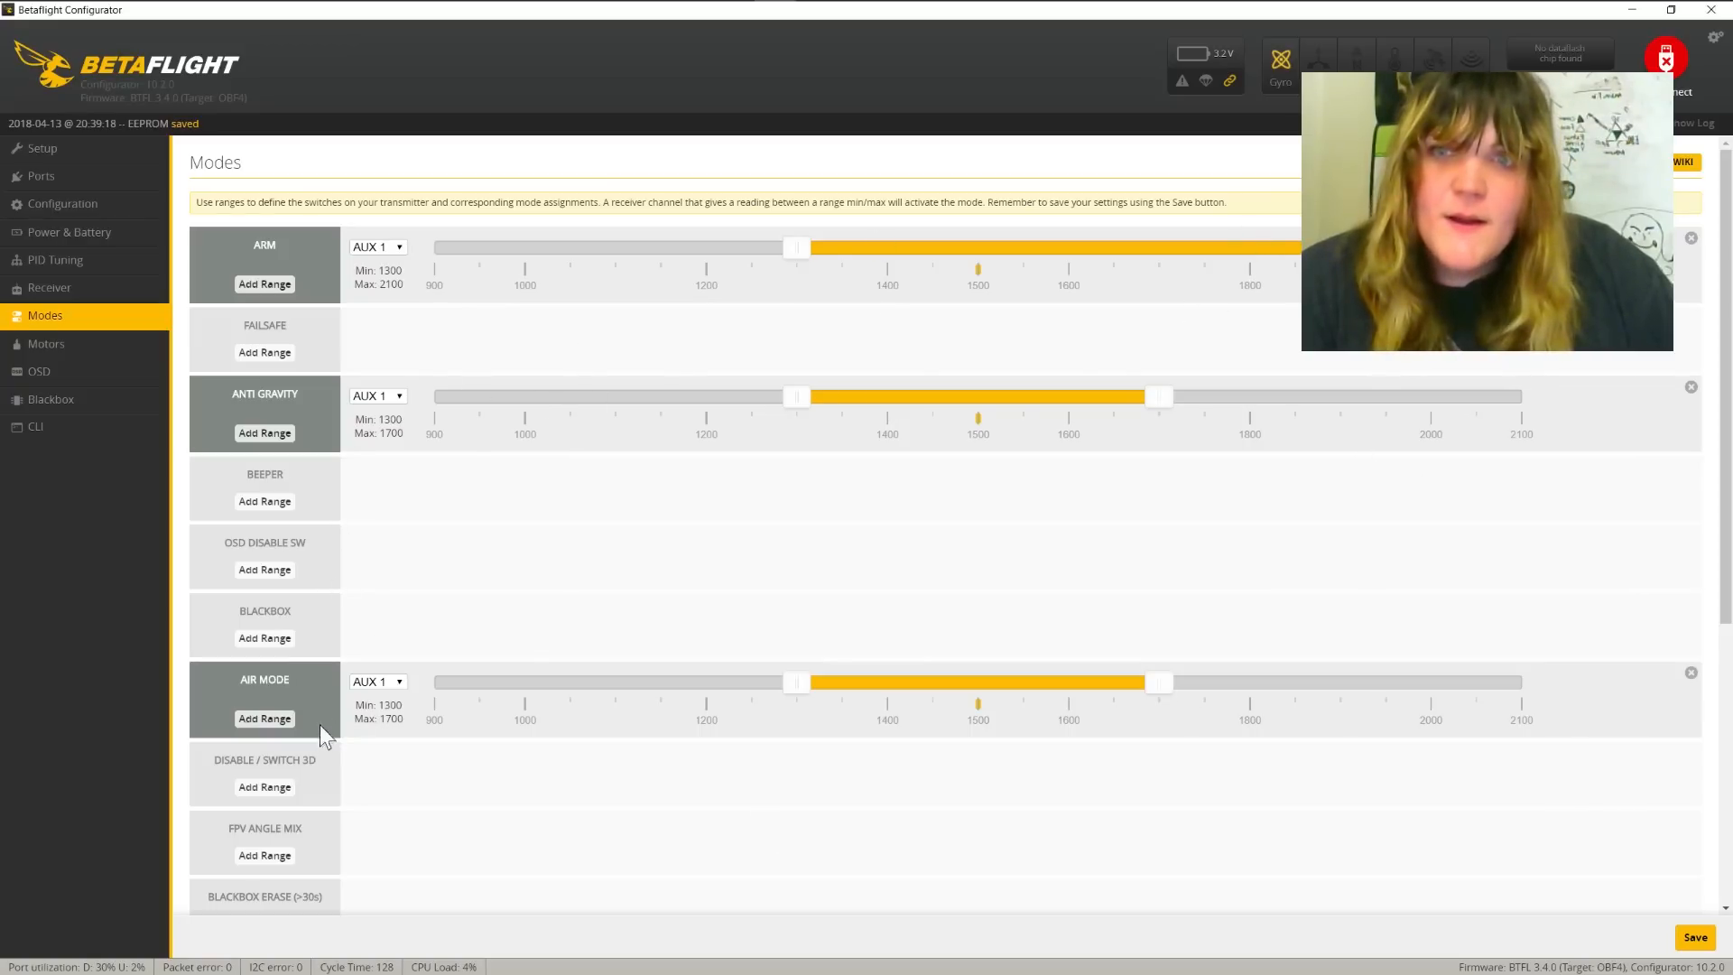
Add a DISABLE / SWITCH 3D range with a minimum of 900 and assign it to AUX 2
left_click(264, 787)
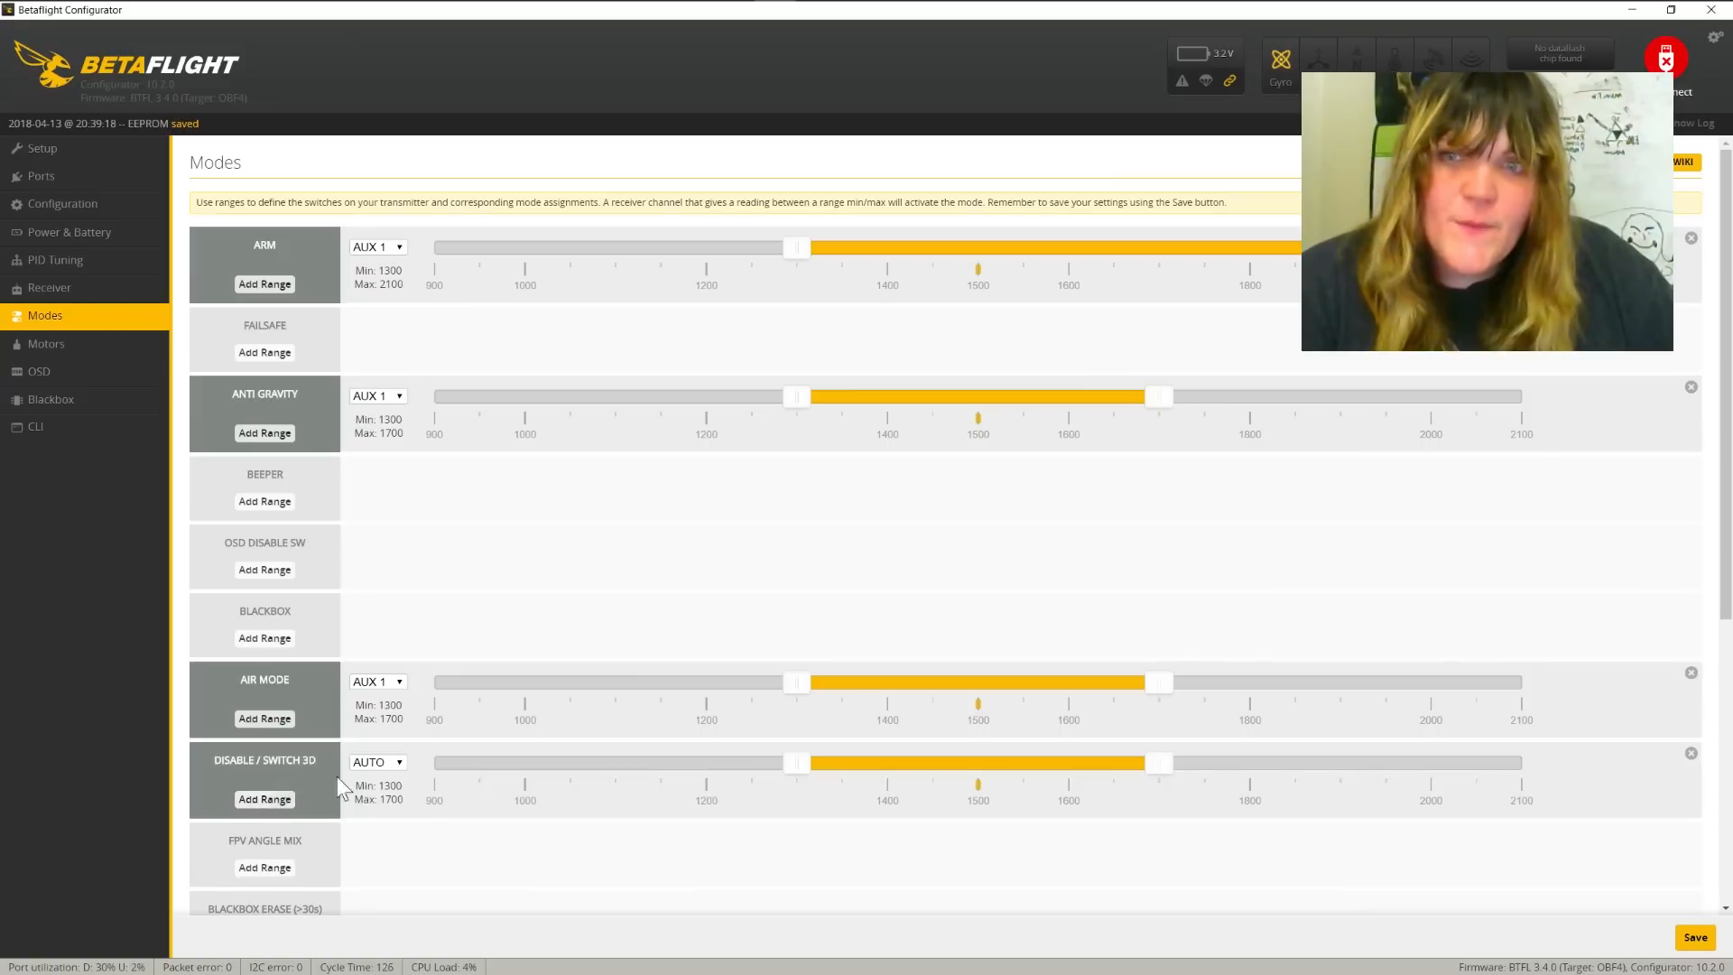
left_click_drag(800, 767, 404, 728)
left_click(366, 763)
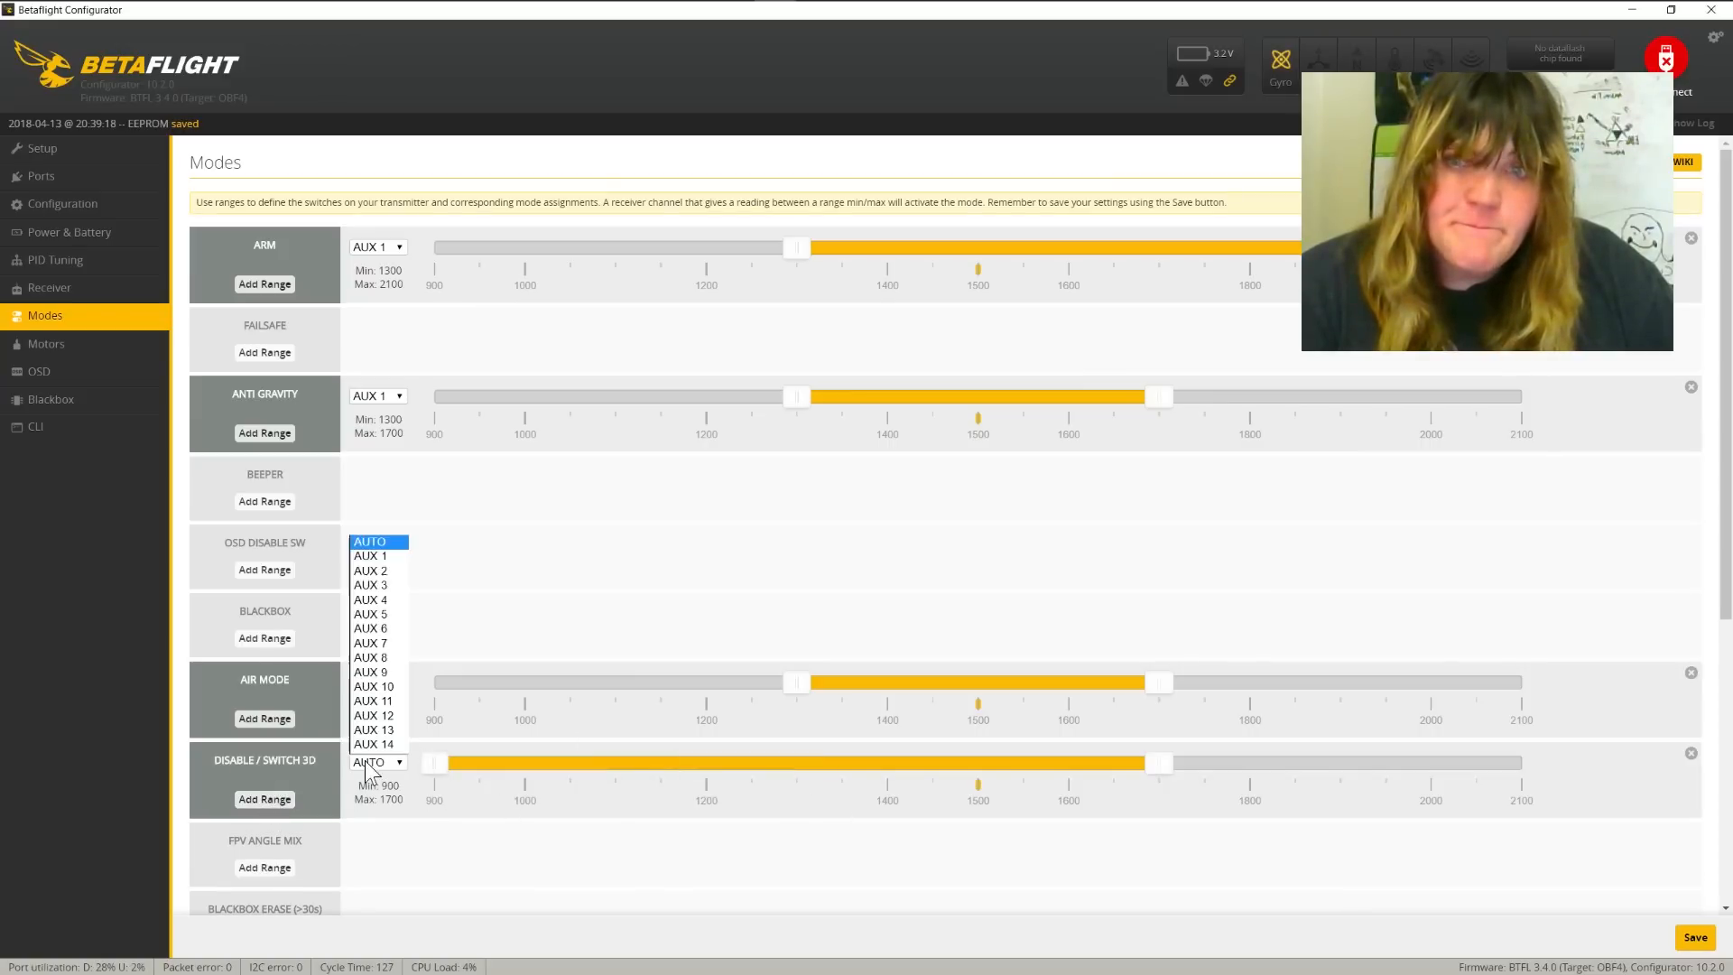
left_click(370, 571)
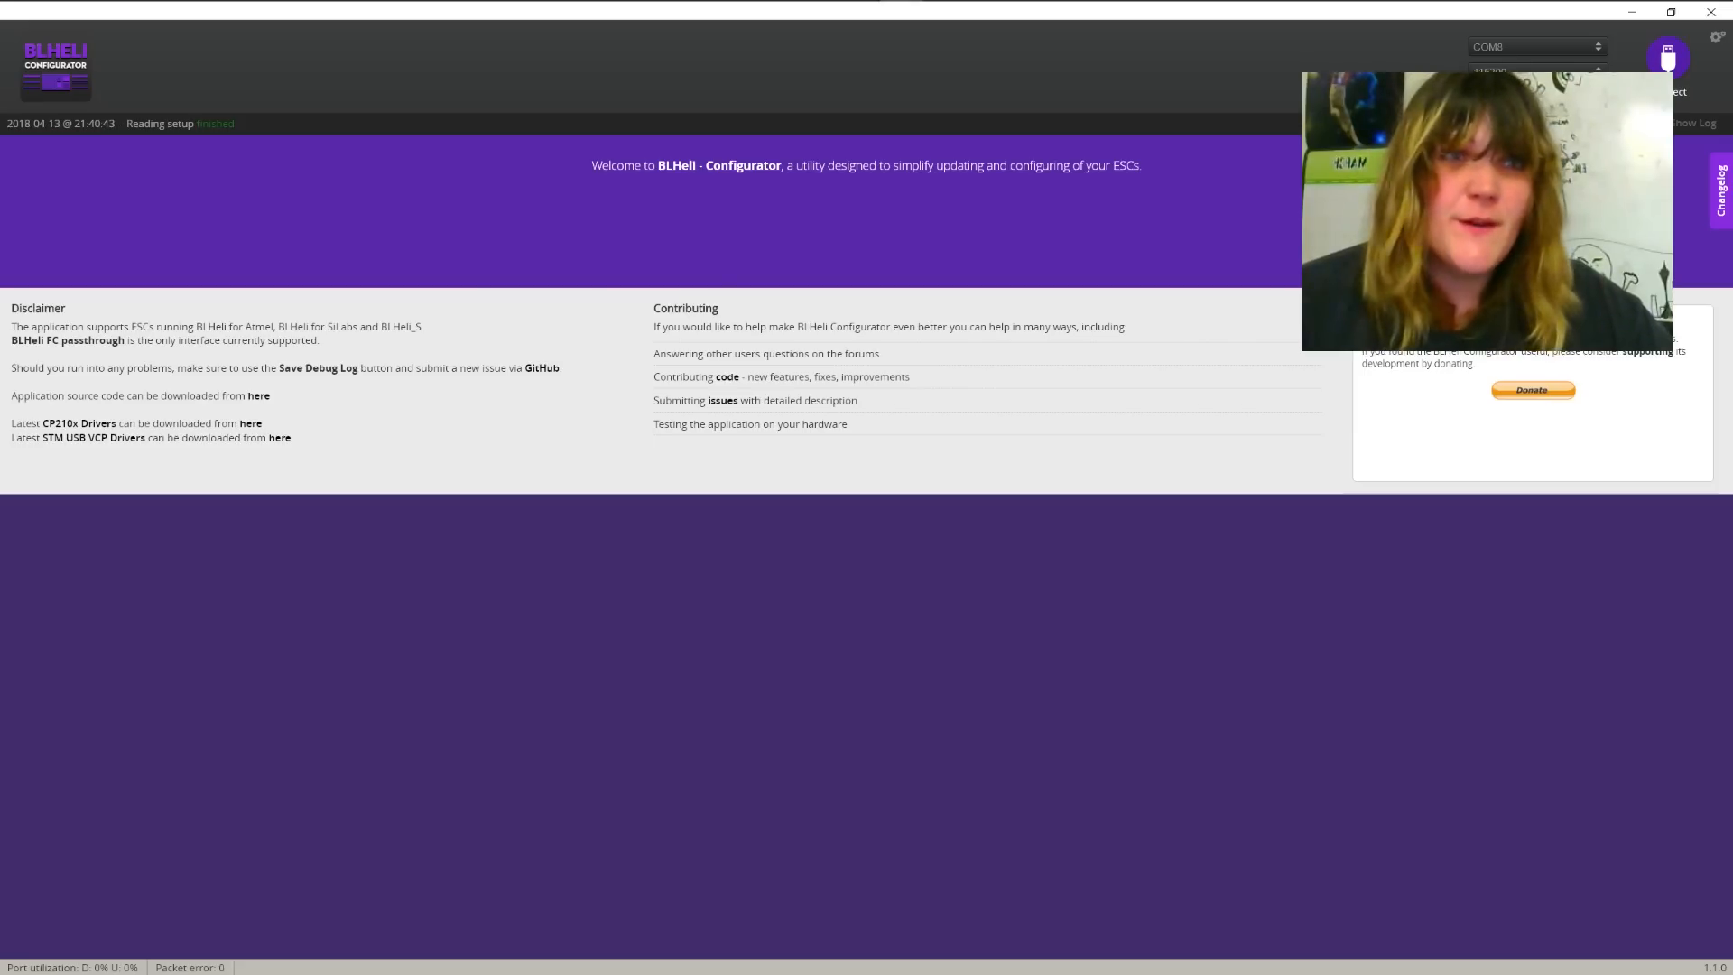
In BLHeli Configurator, connect and read the ESC setup, and set the motor direction of ESC 1 and ESC 2 to Bidirectional Reversed
left_click(1665, 60)
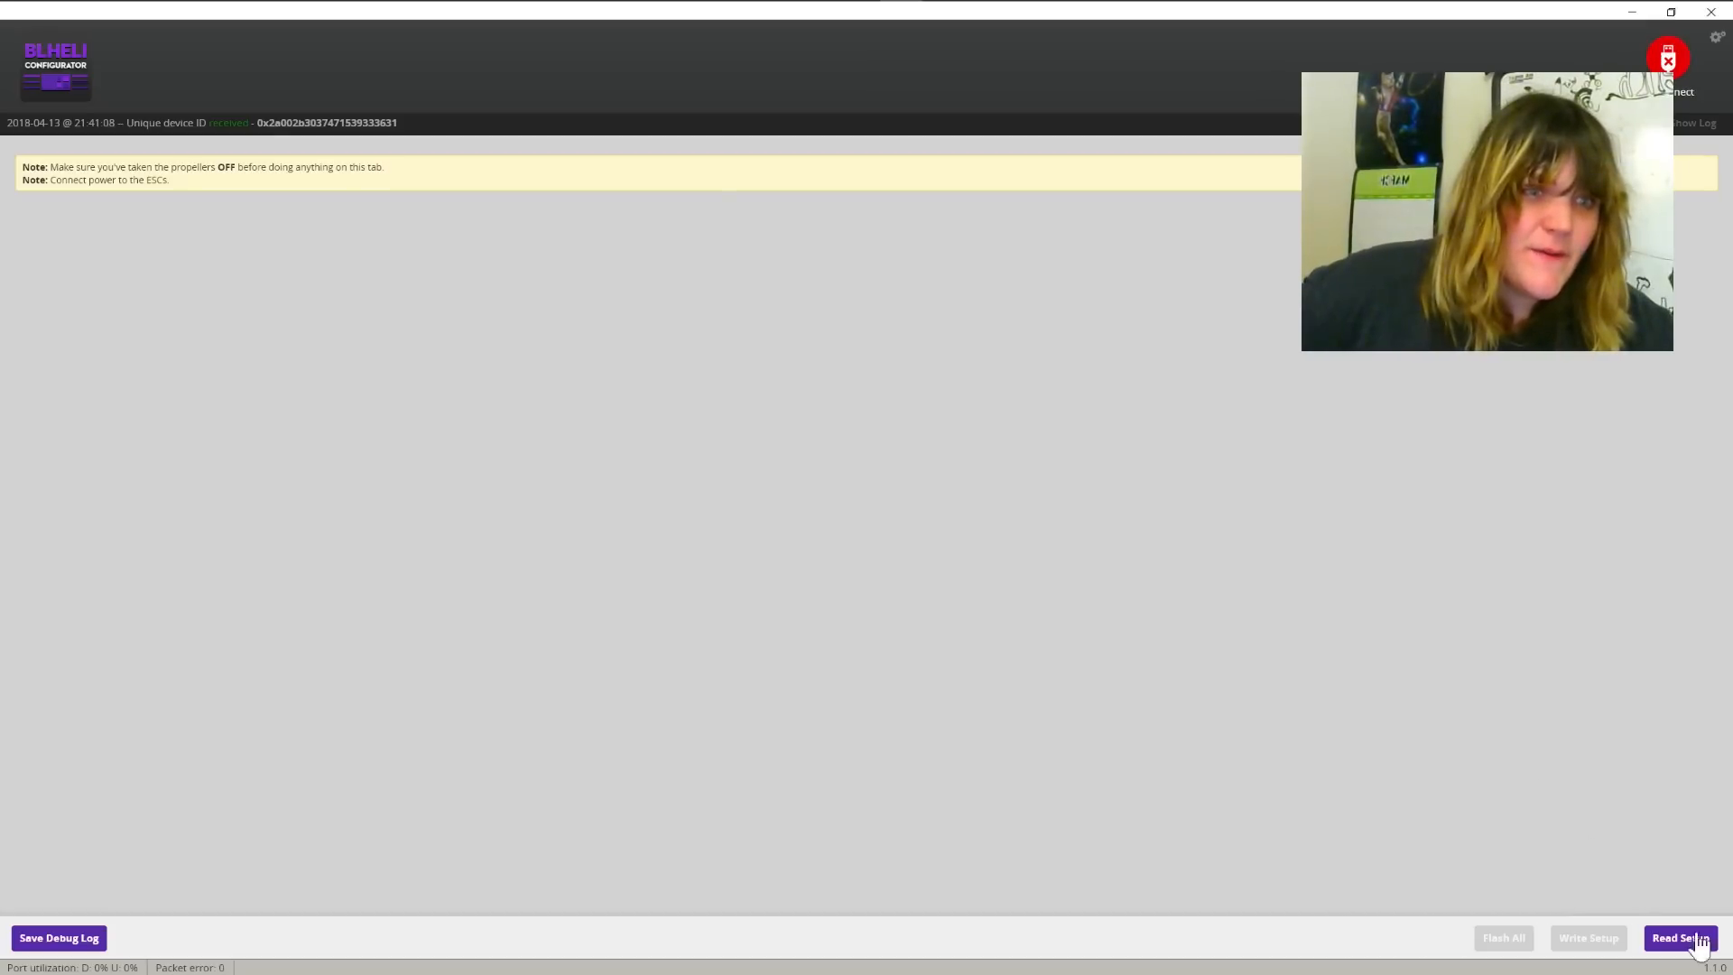
left_click(1670, 941)
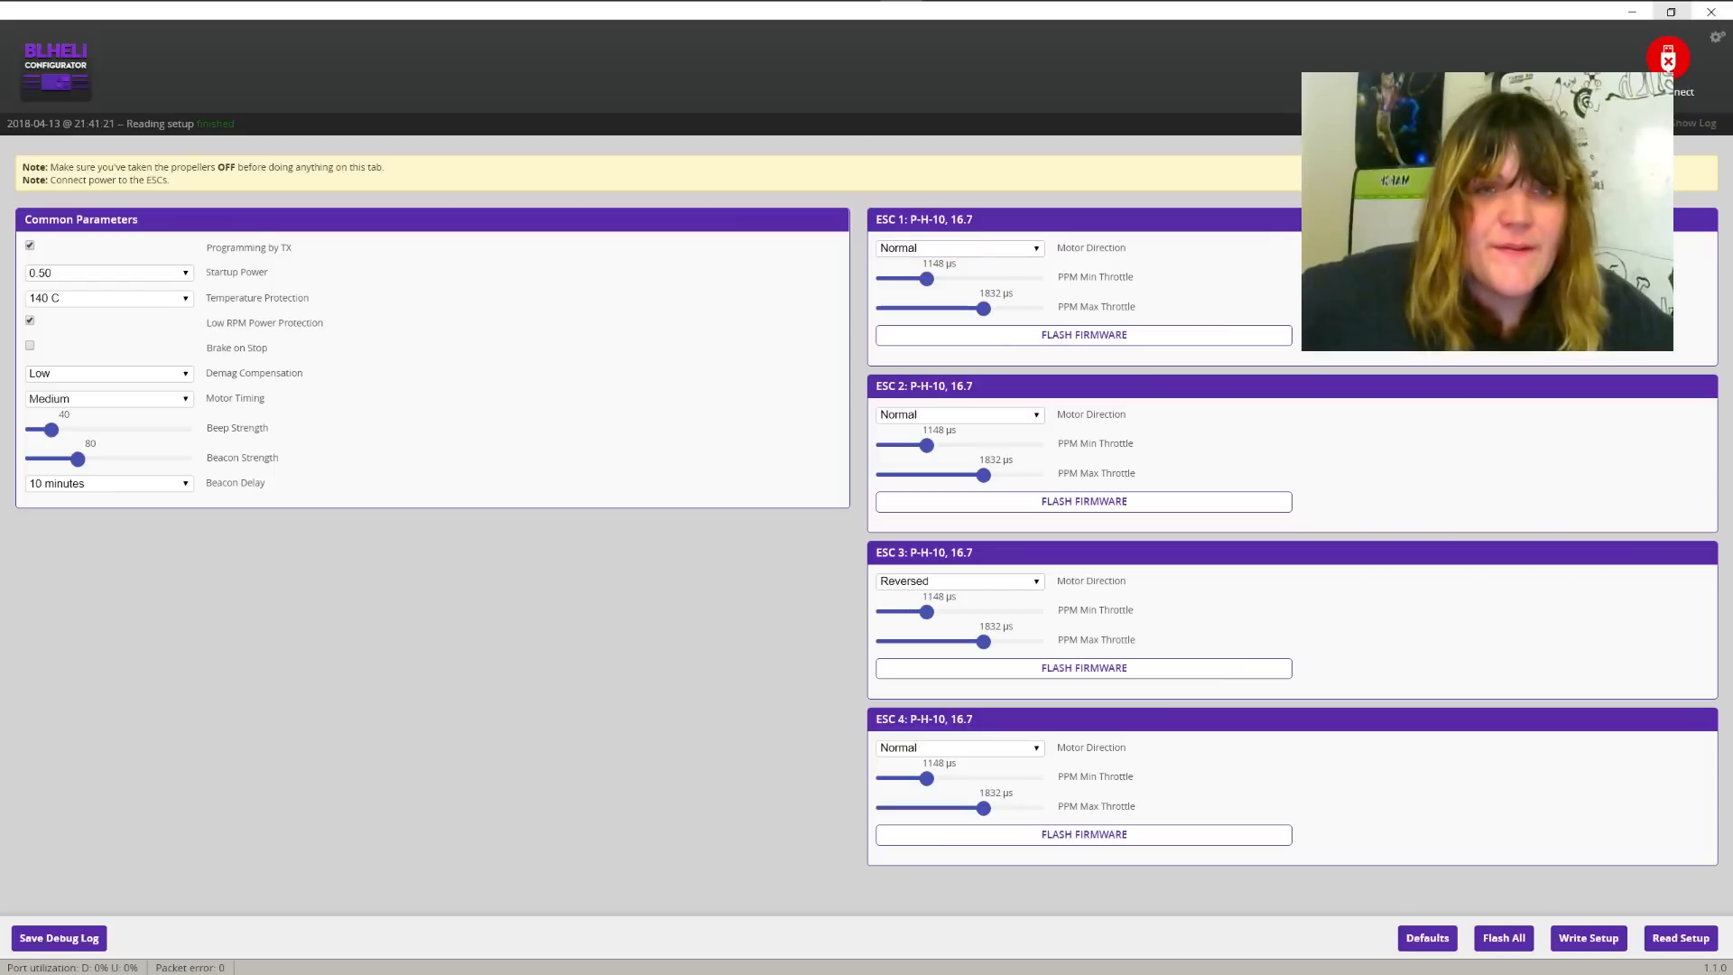
left_click(940, 242)
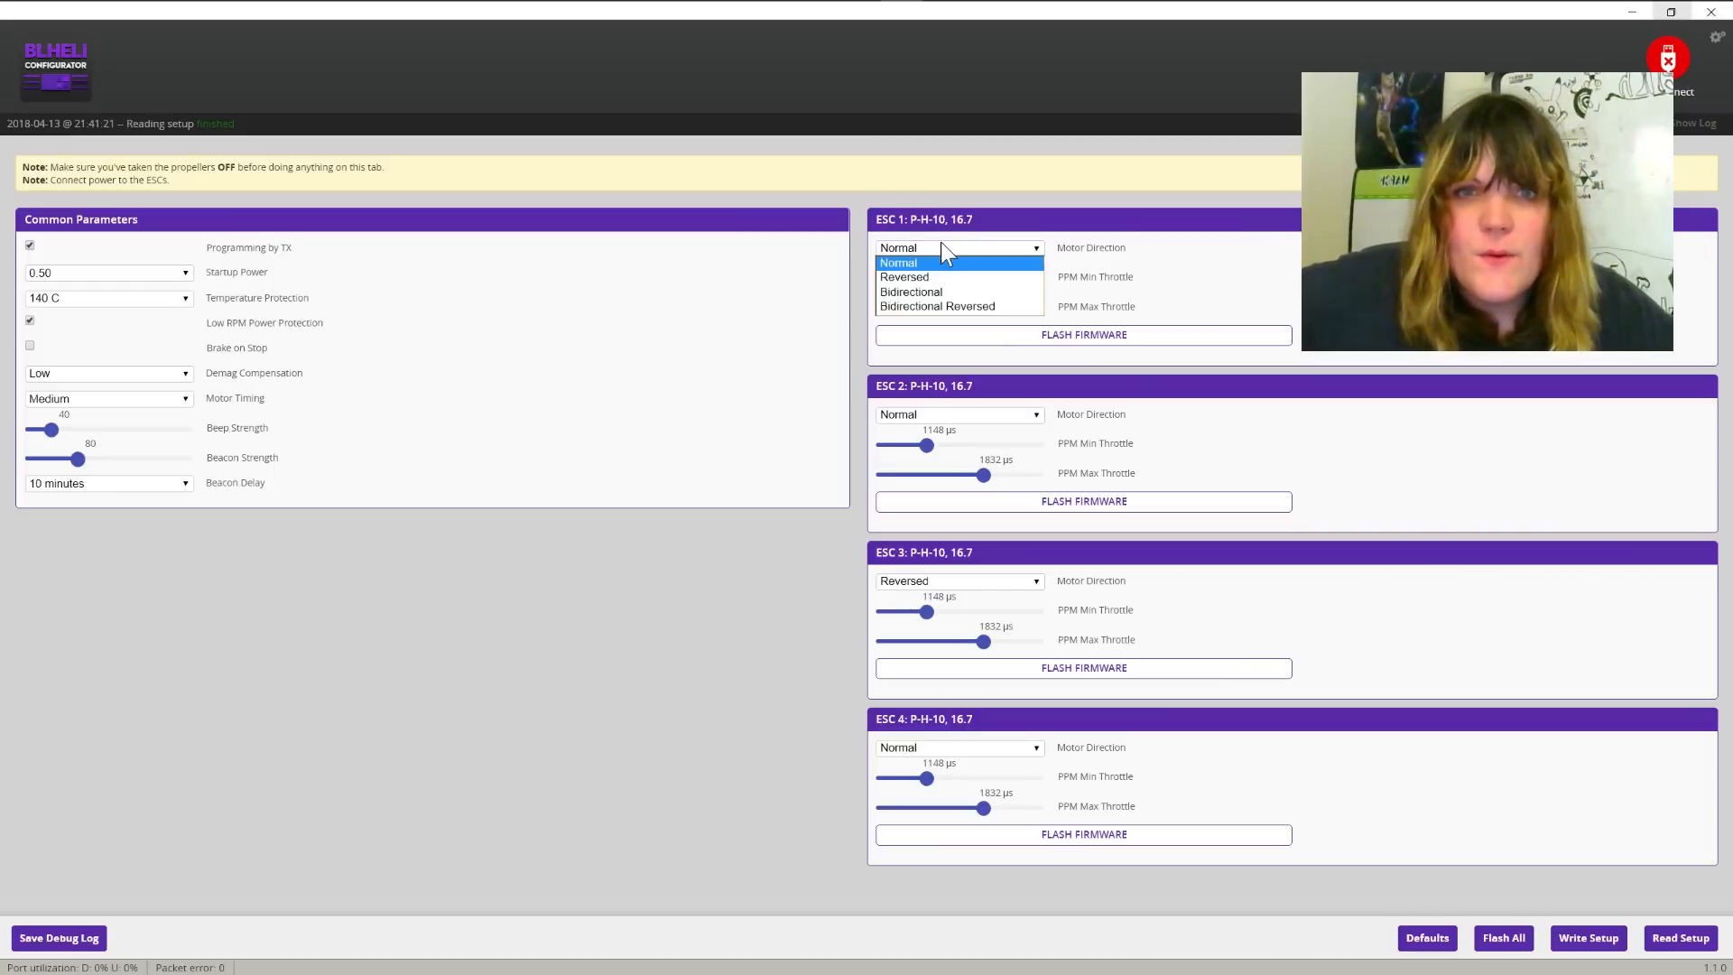
left_click(935, 307)
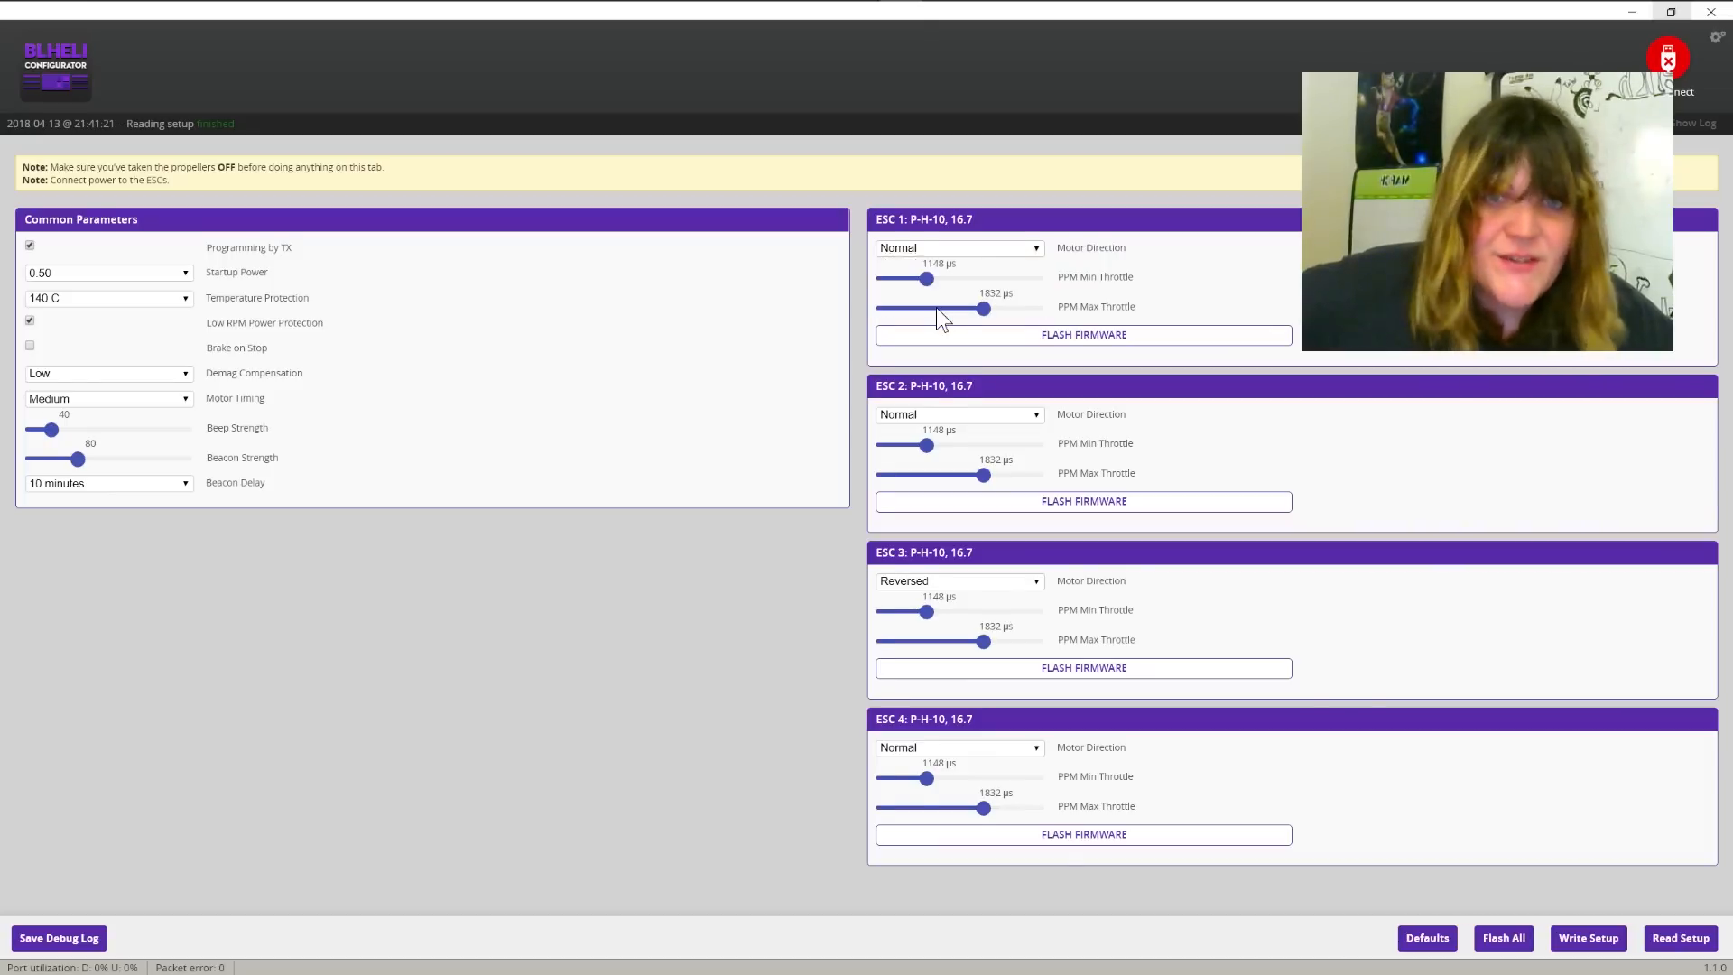
left_click(975, 444)
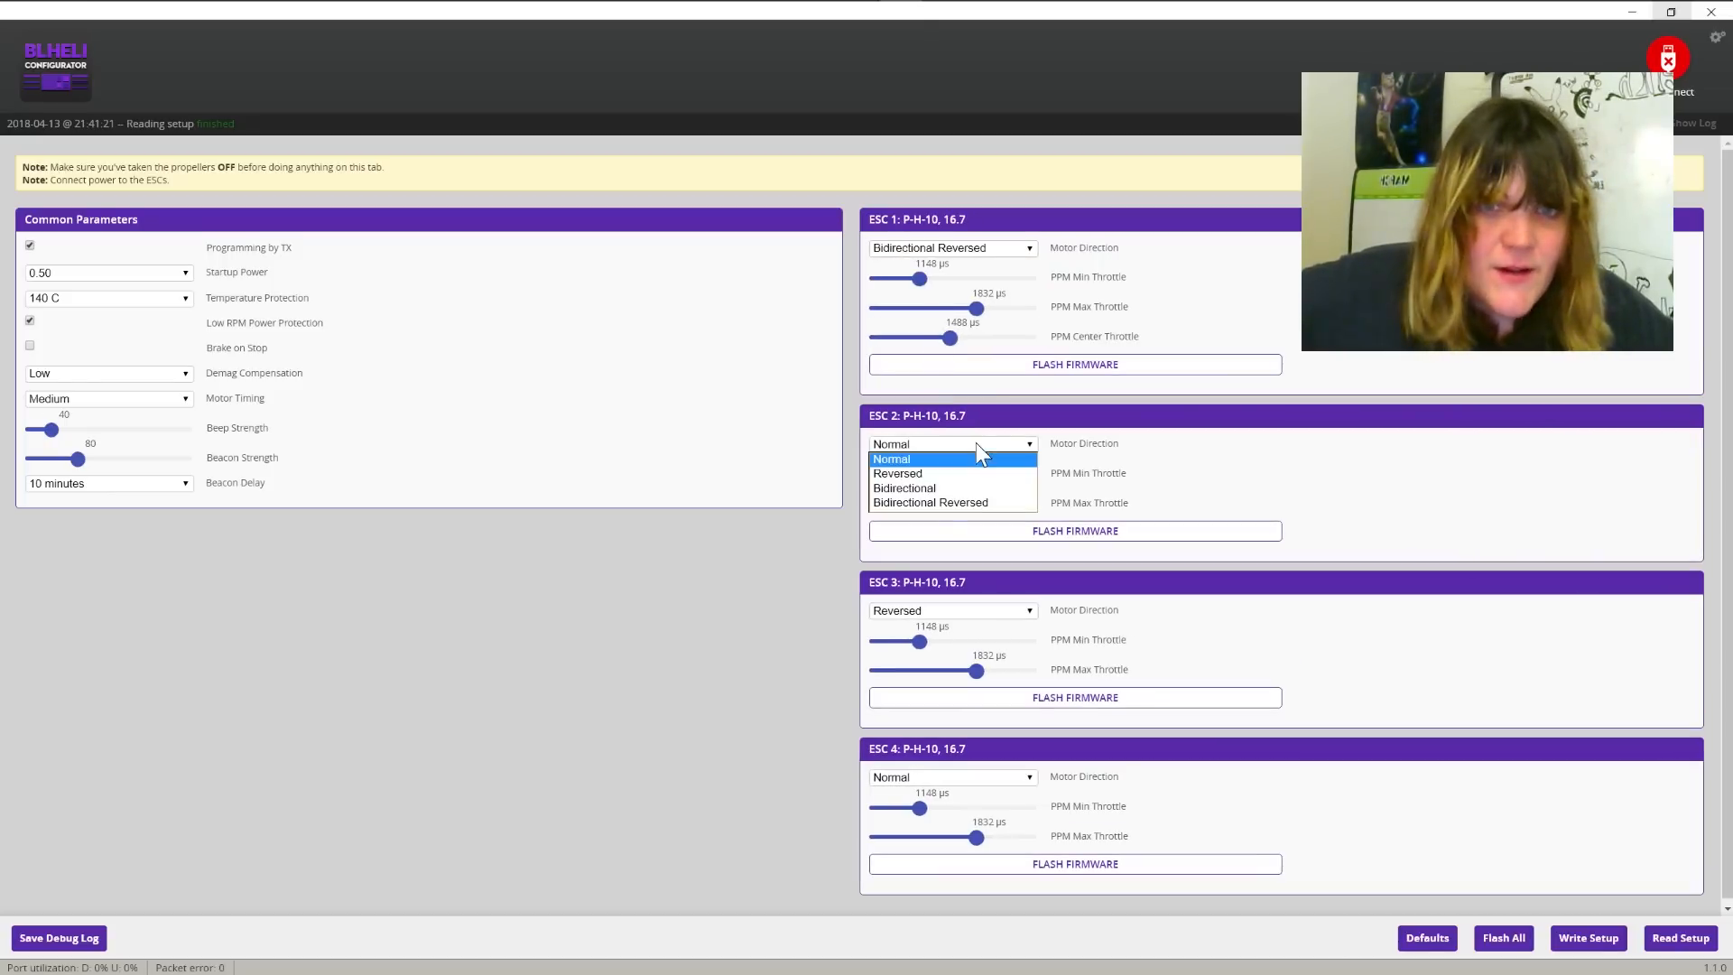
left_click(923, 506)
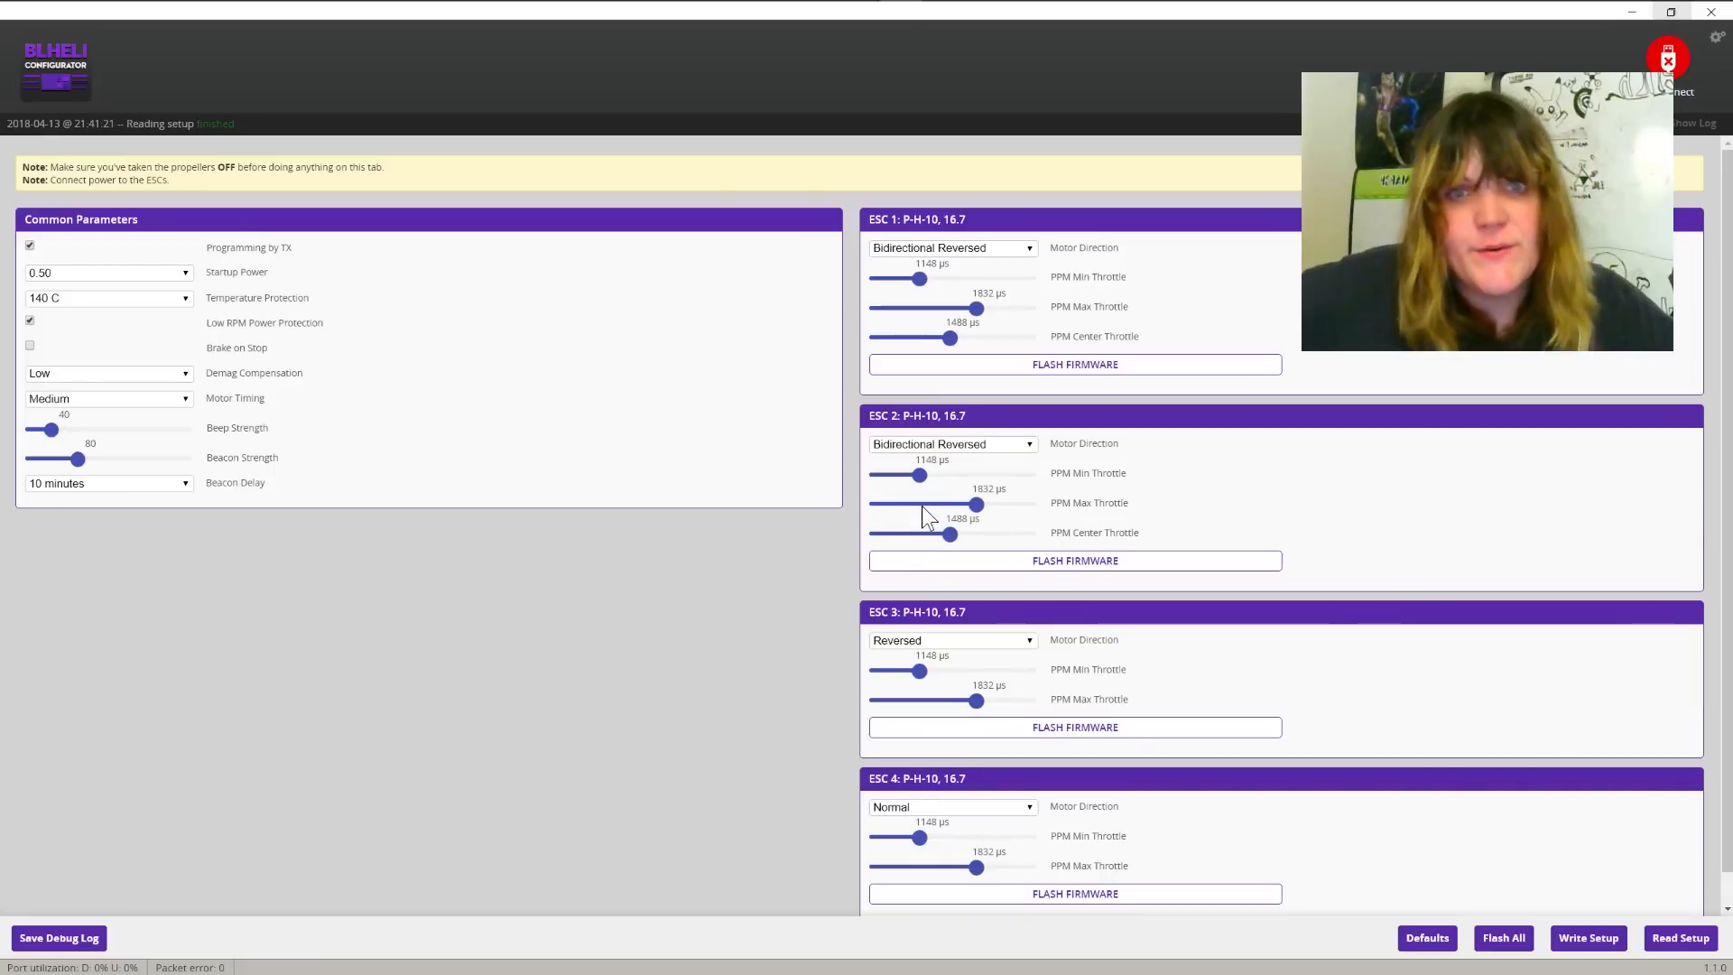
Set the motor direction of ESC 3 to Bidirectional and of ESC 4 to Bidirectional Reversed
left_click(1022, 644)
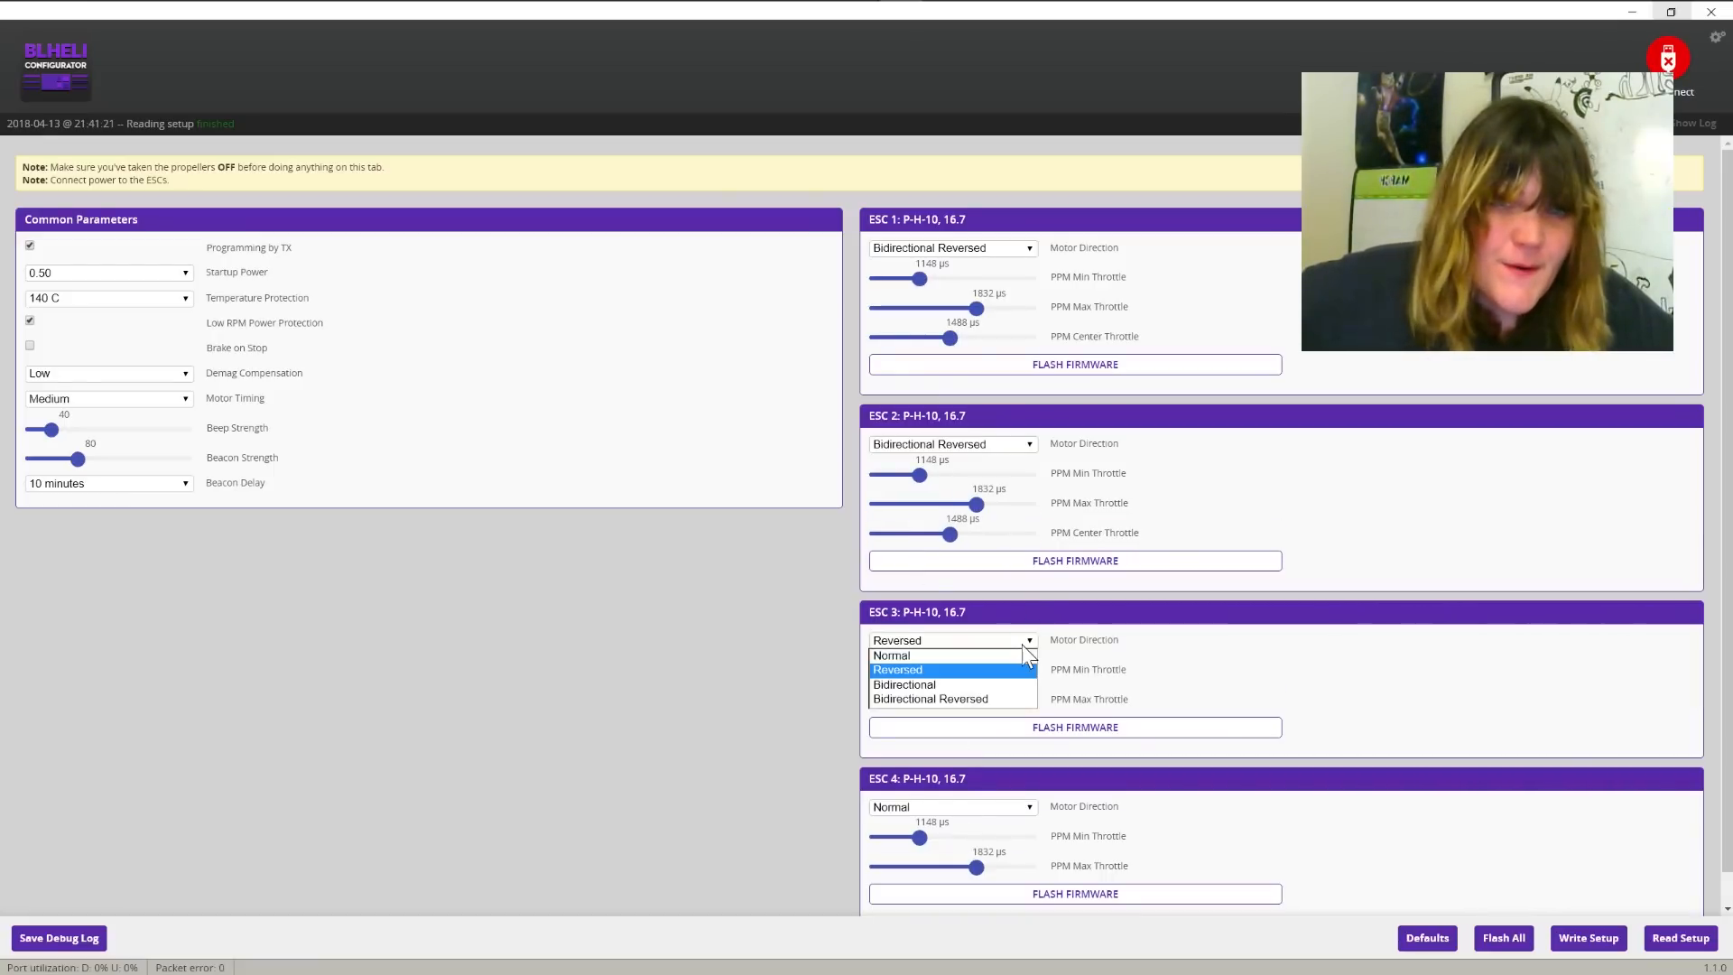
left_click(993, 685)
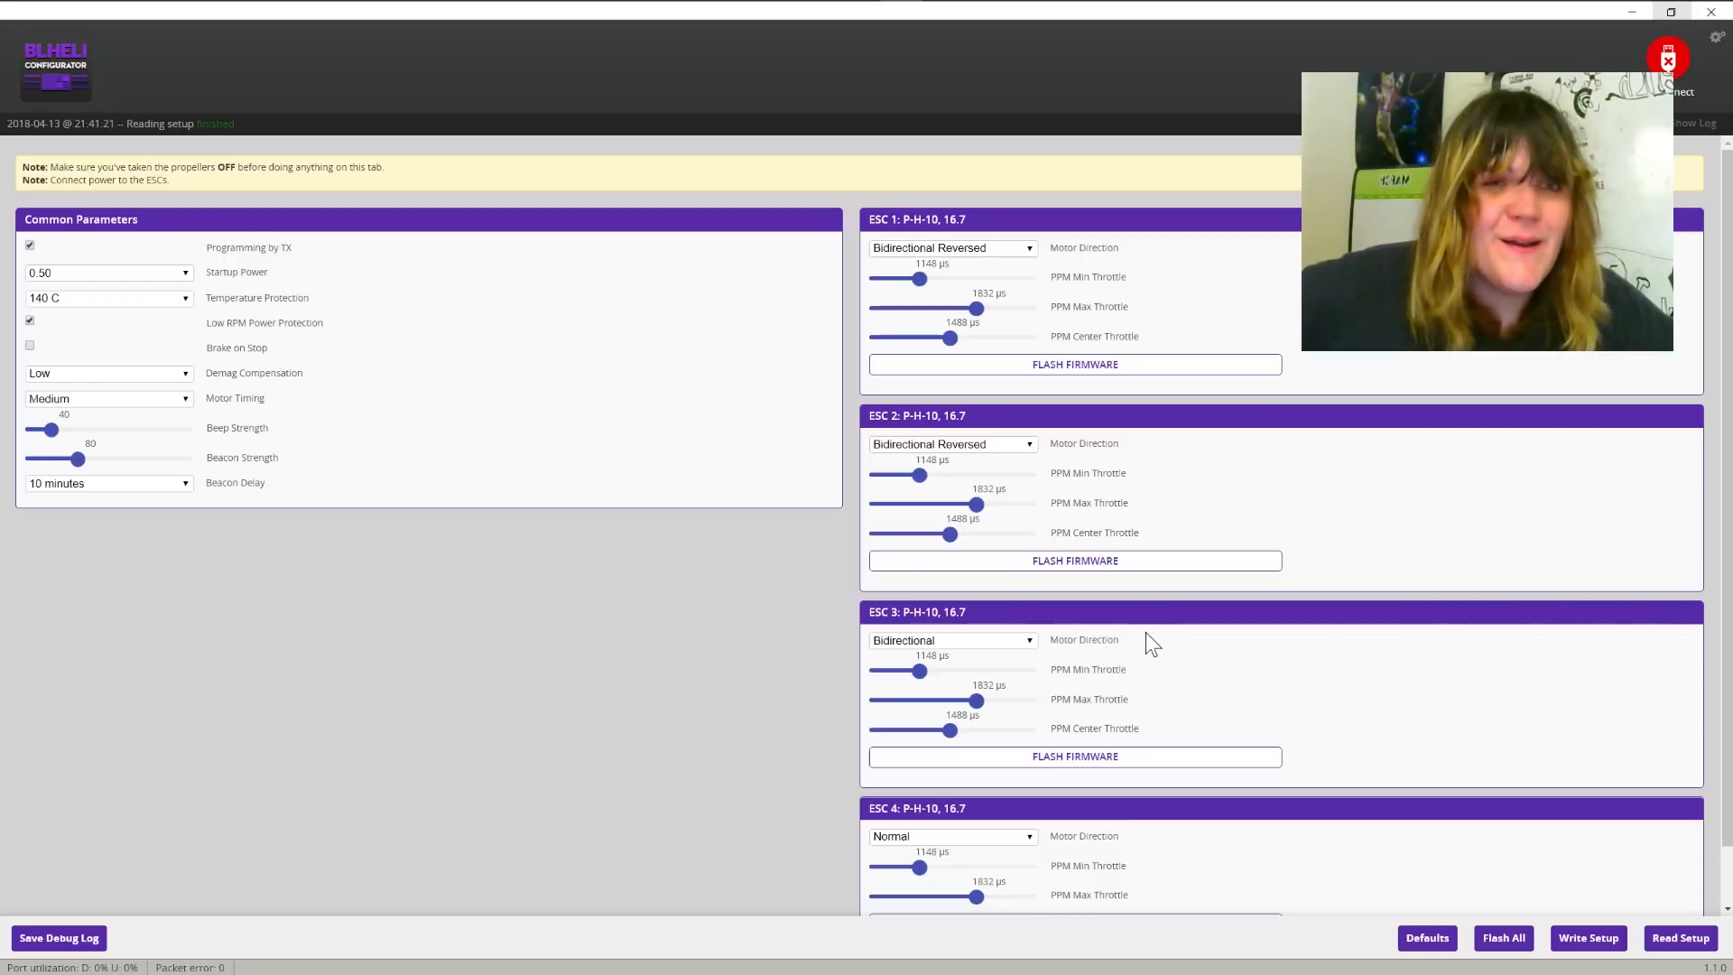
scroll(1166, 624, "down", 2)
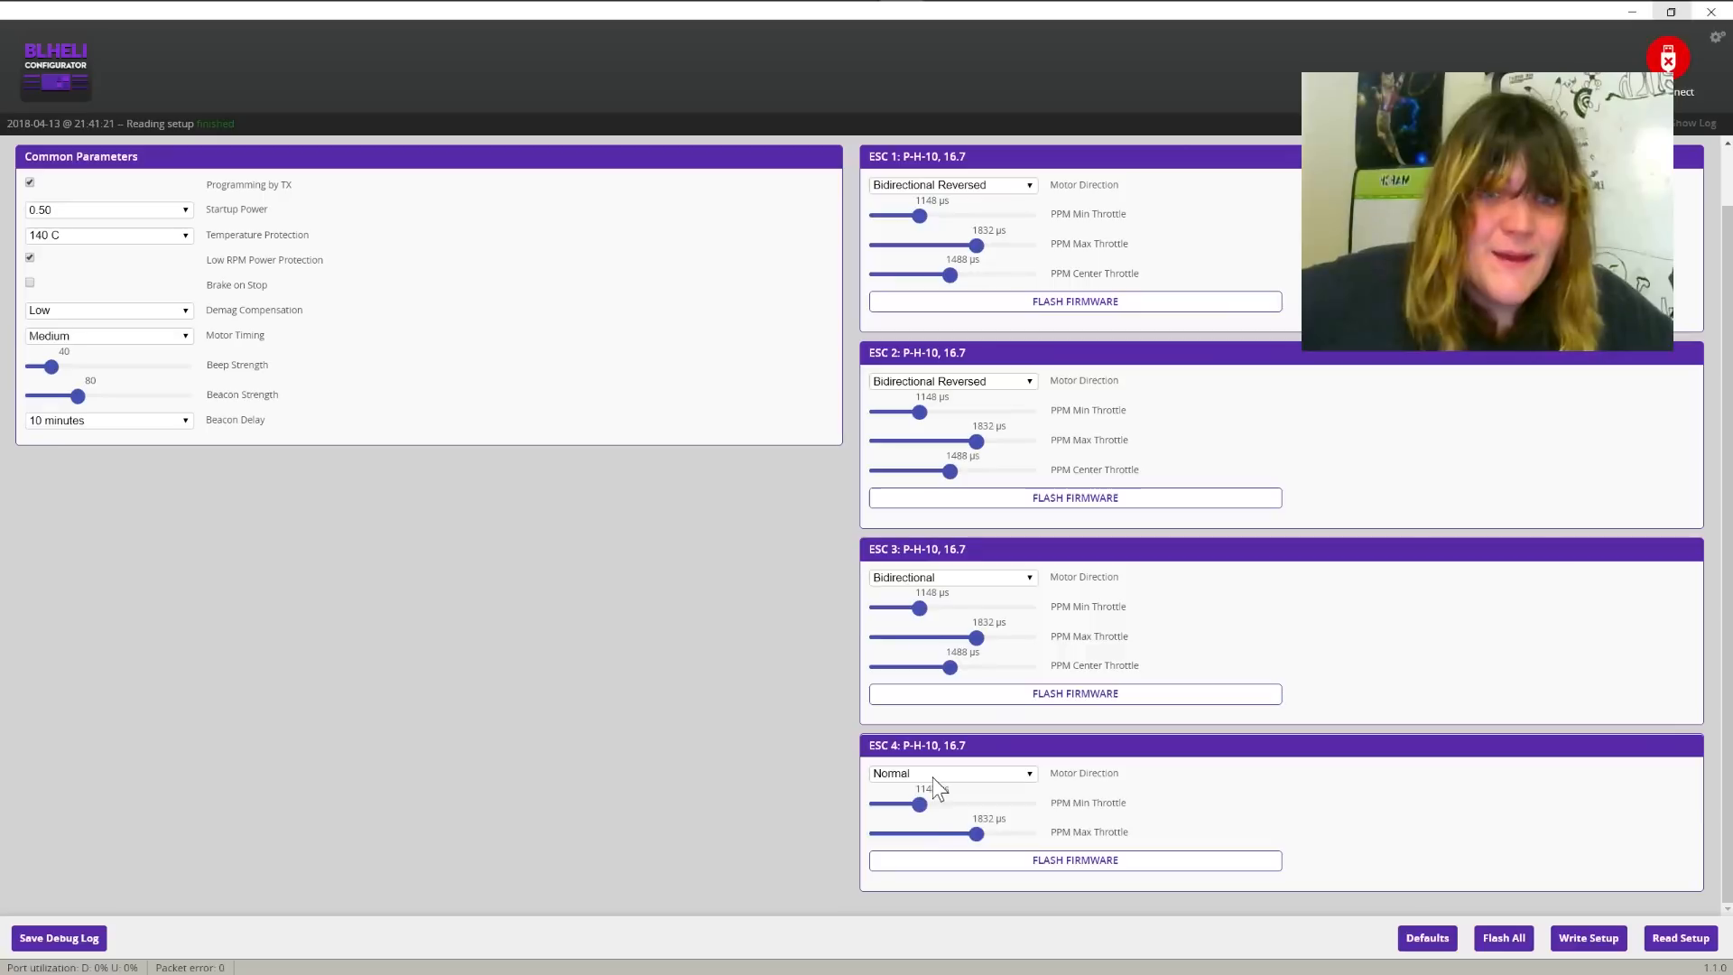
left_click(934, 777)
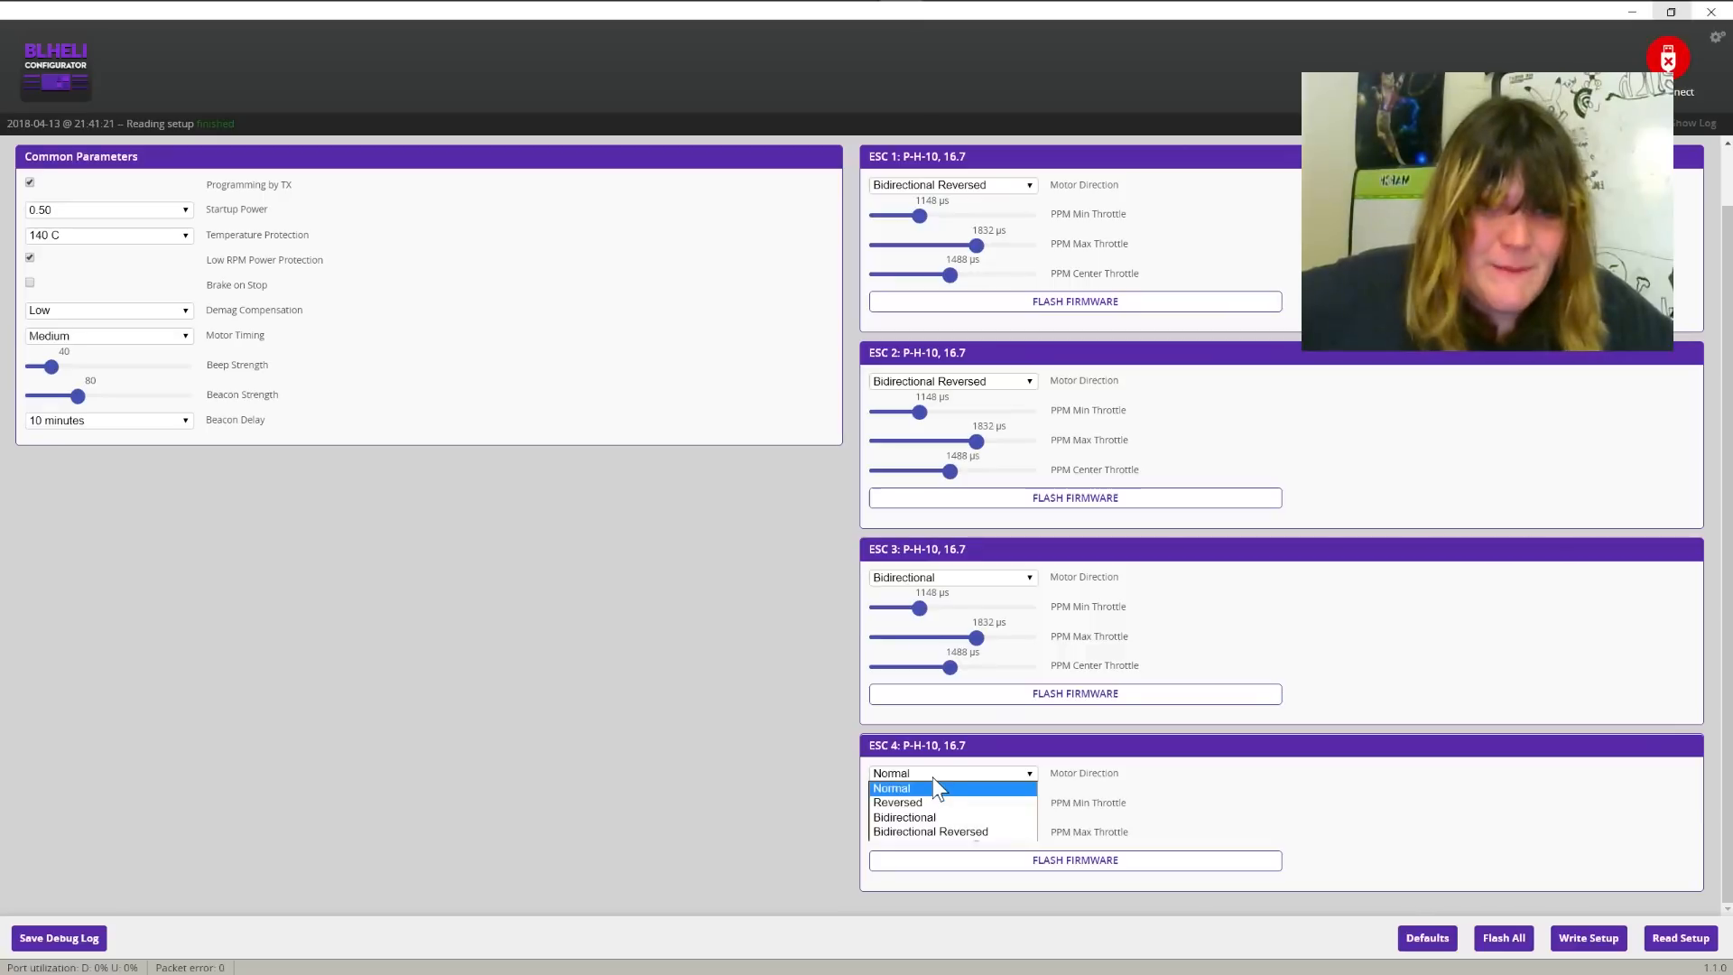
left_click(933, 833)
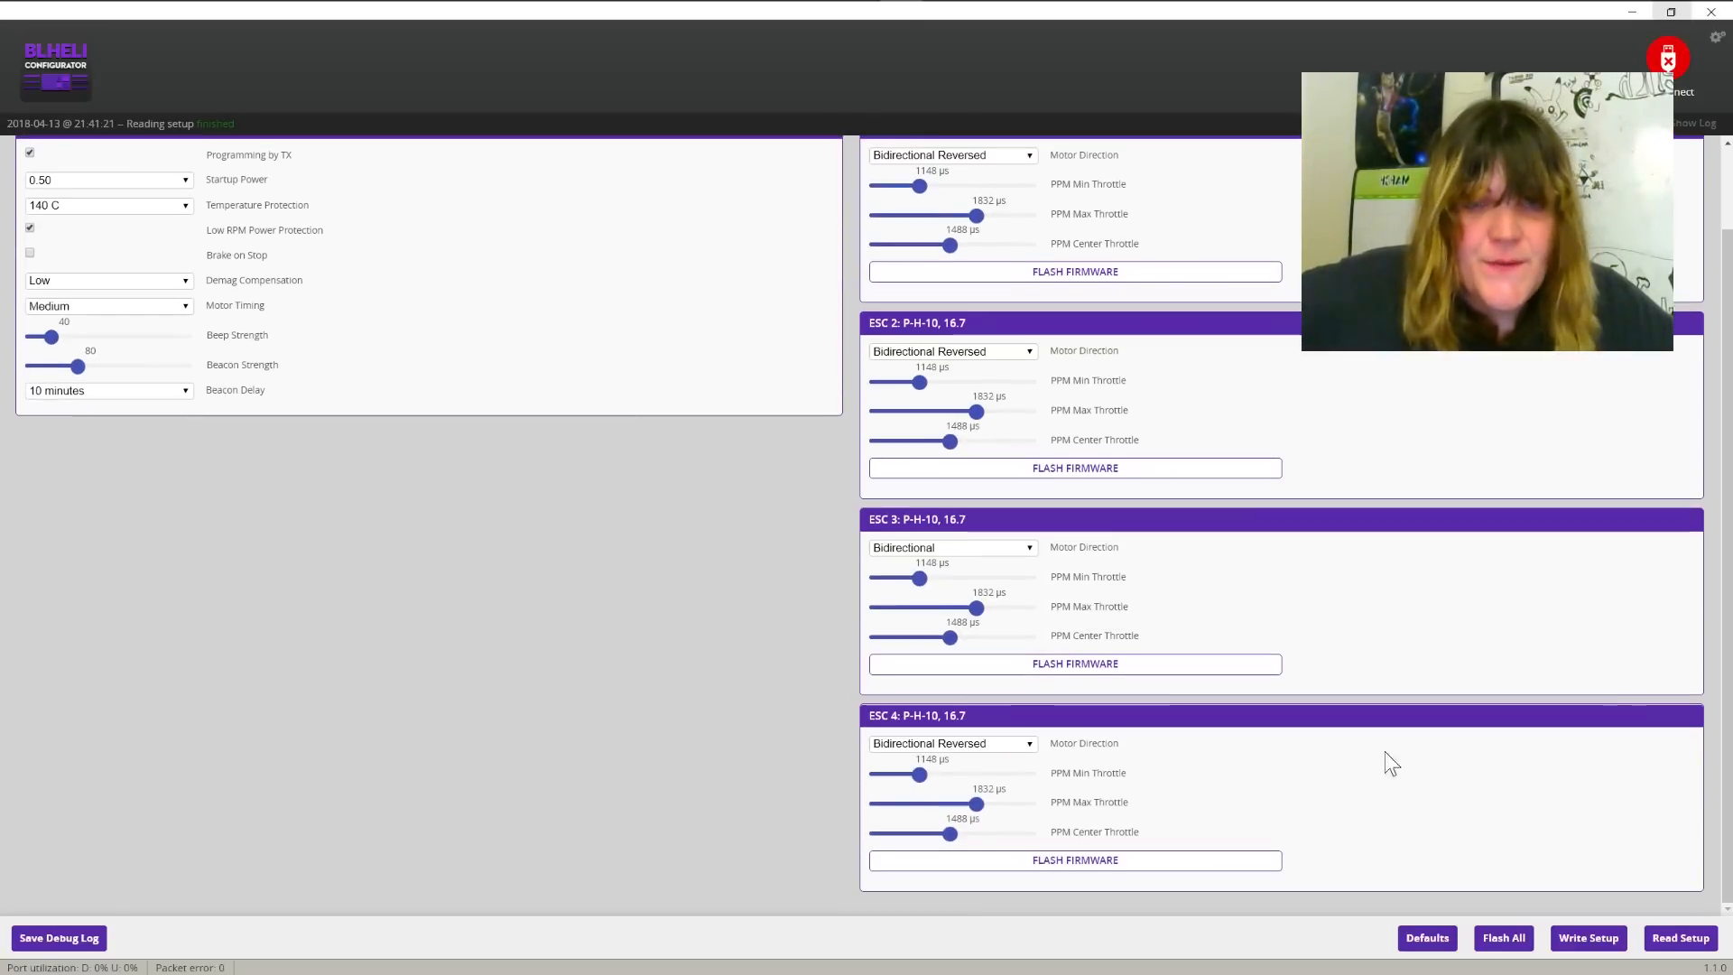
Write the changed setup to the ESCs and disconnect from the flight controller
scroll(1200, 480, "up", 2)
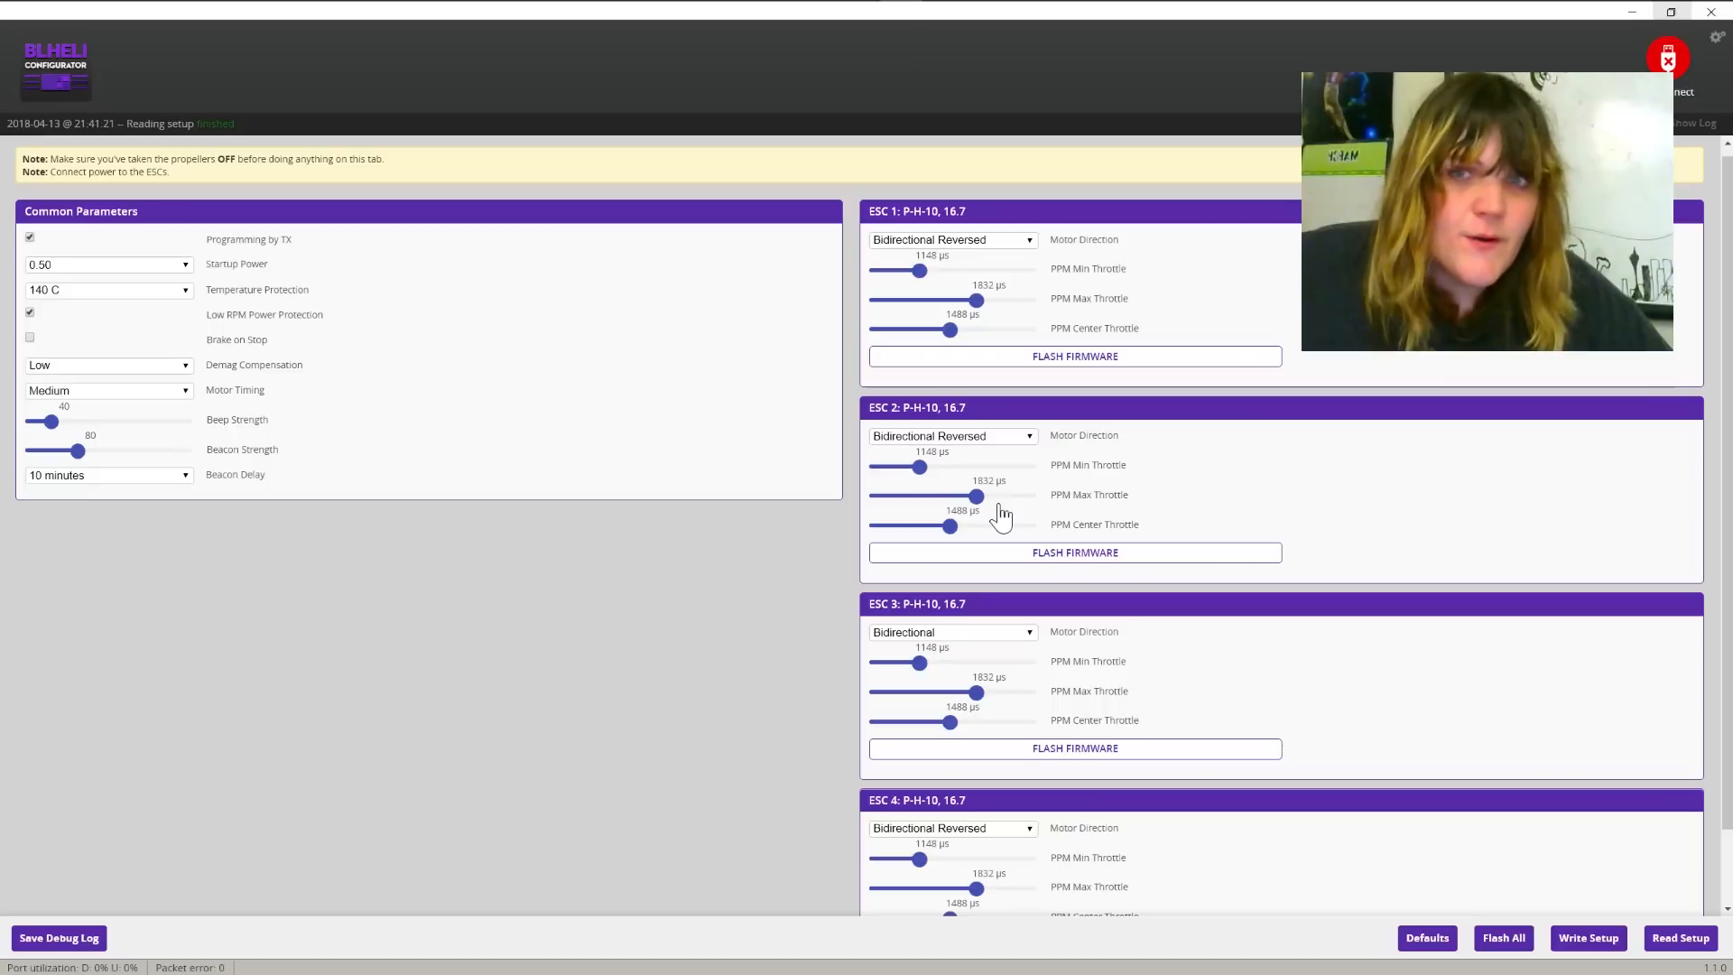
left_click(1589, 943)
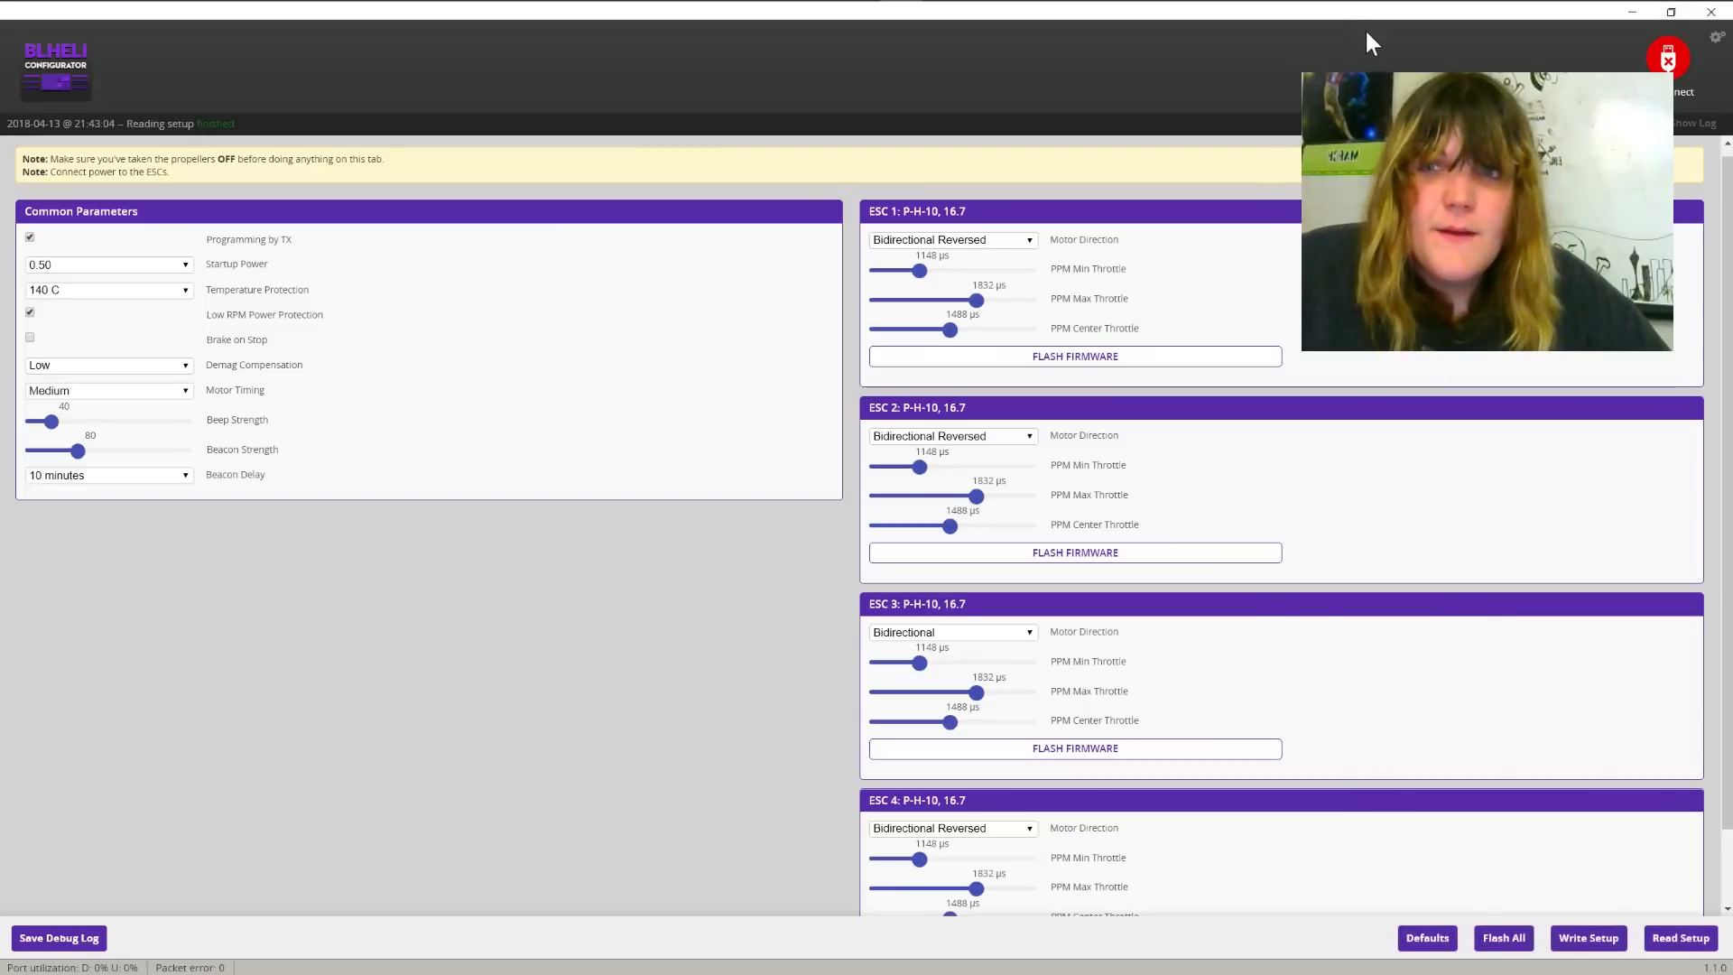
left_click(1665, 58)
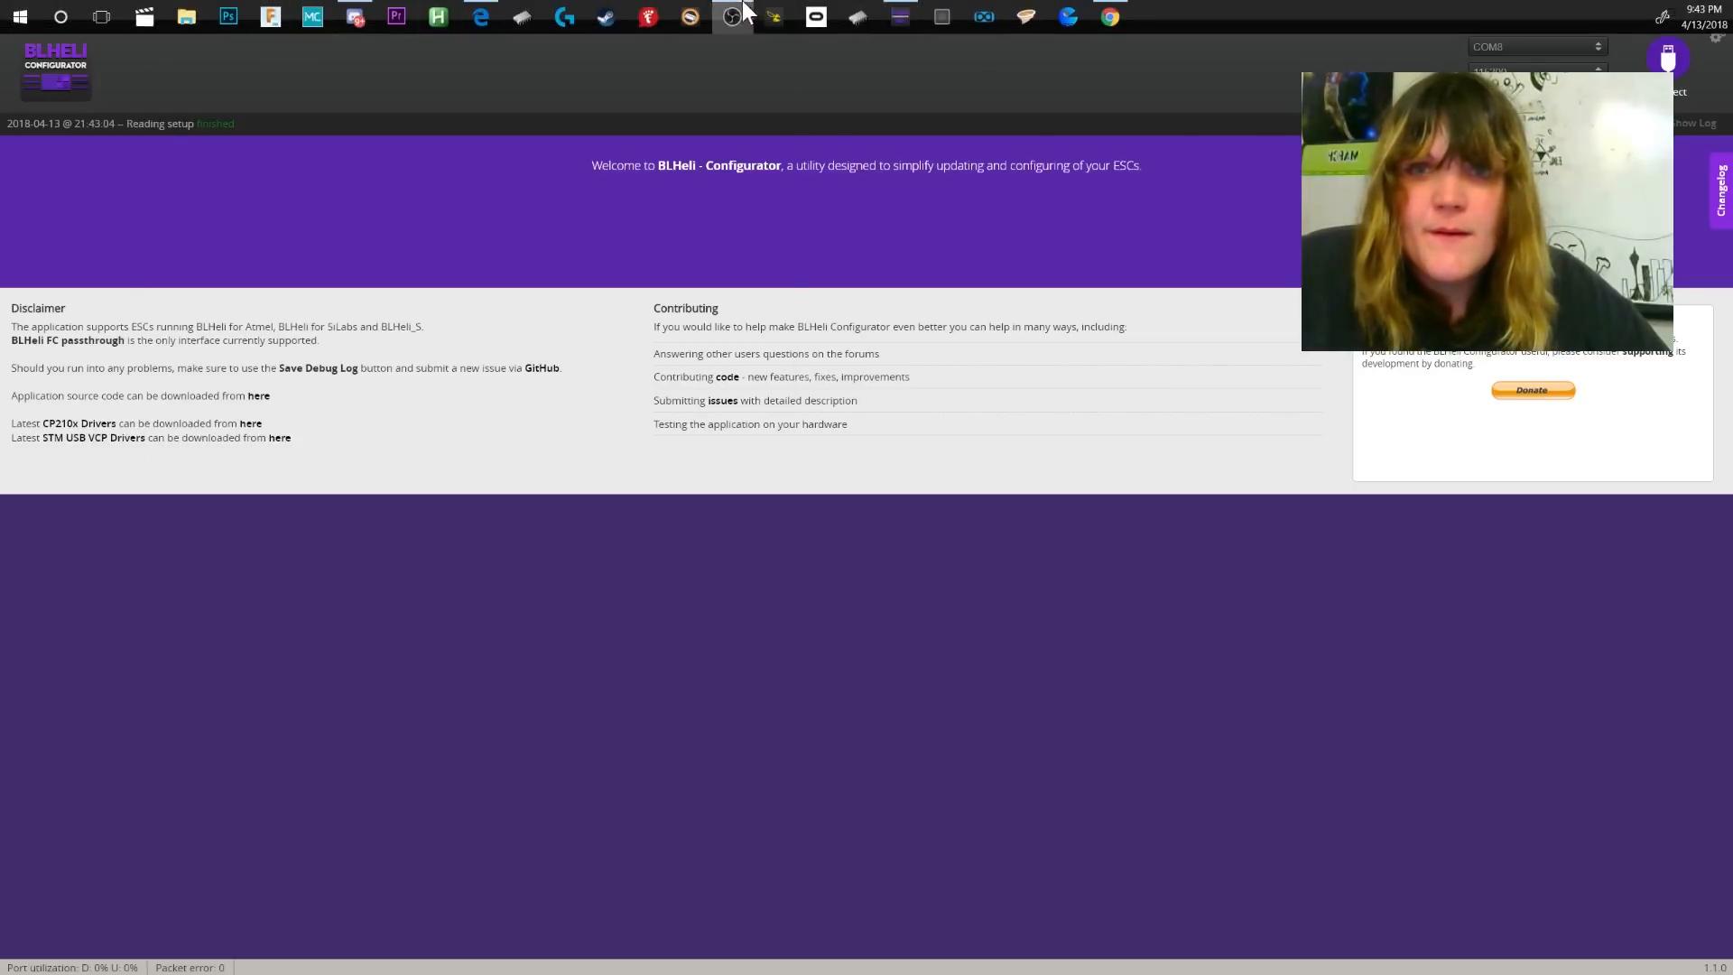
left_click(732, 16)
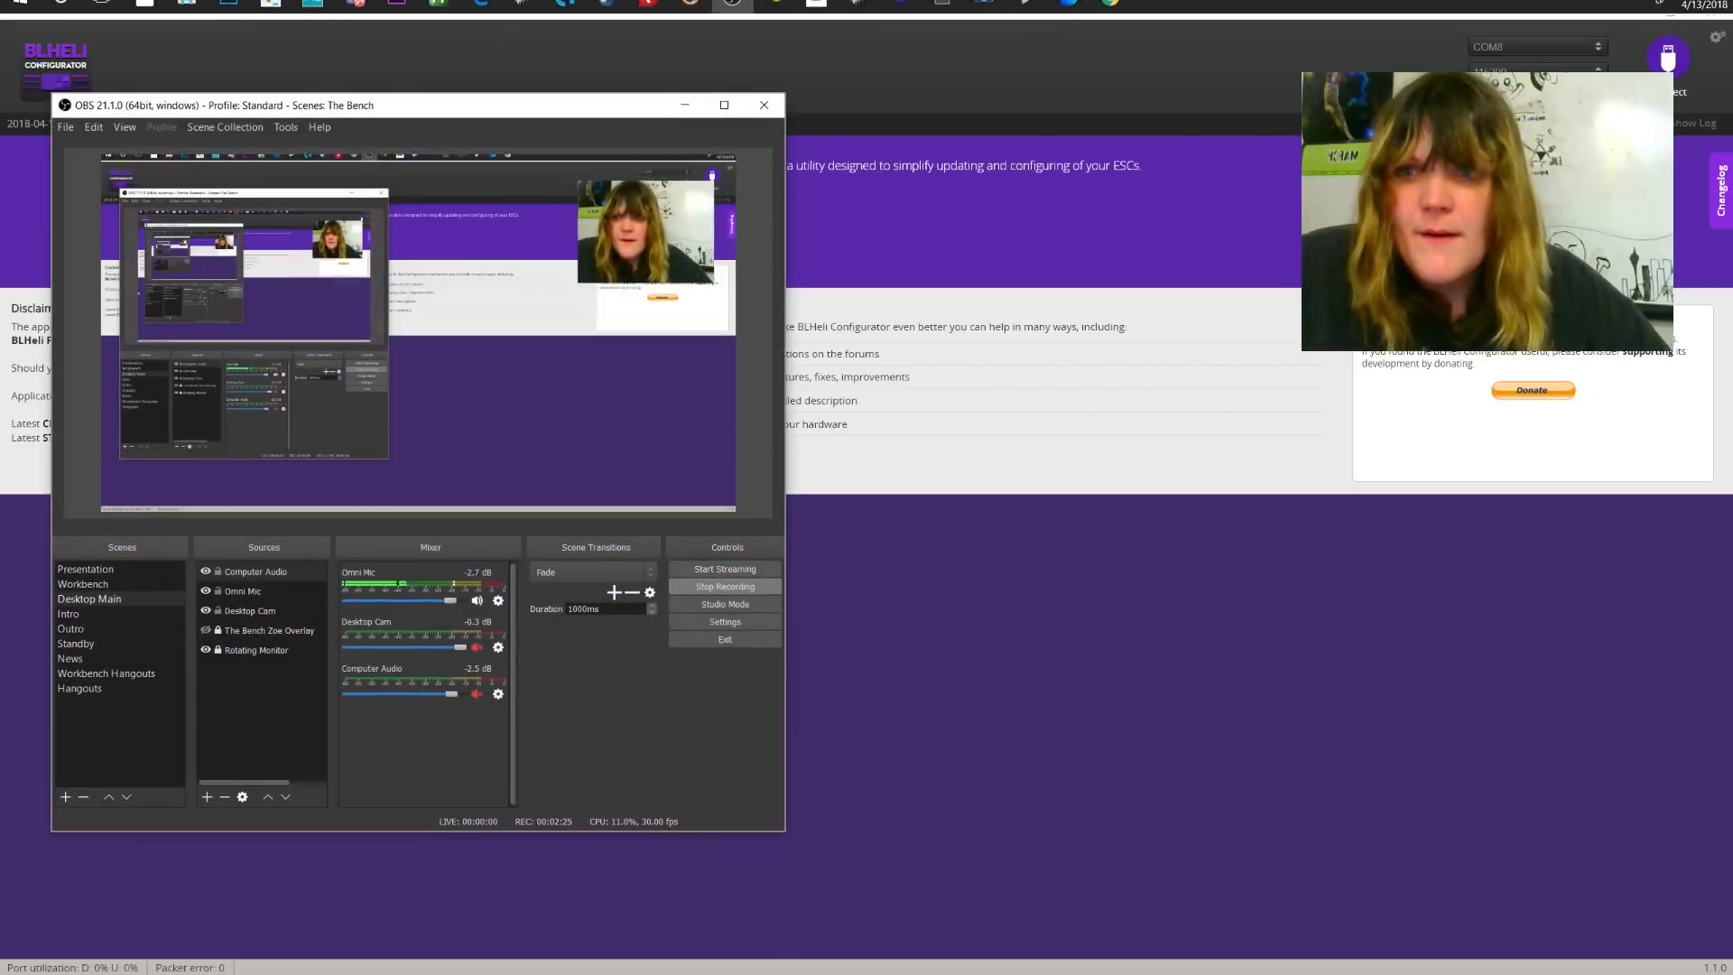
left_click(116, 583)
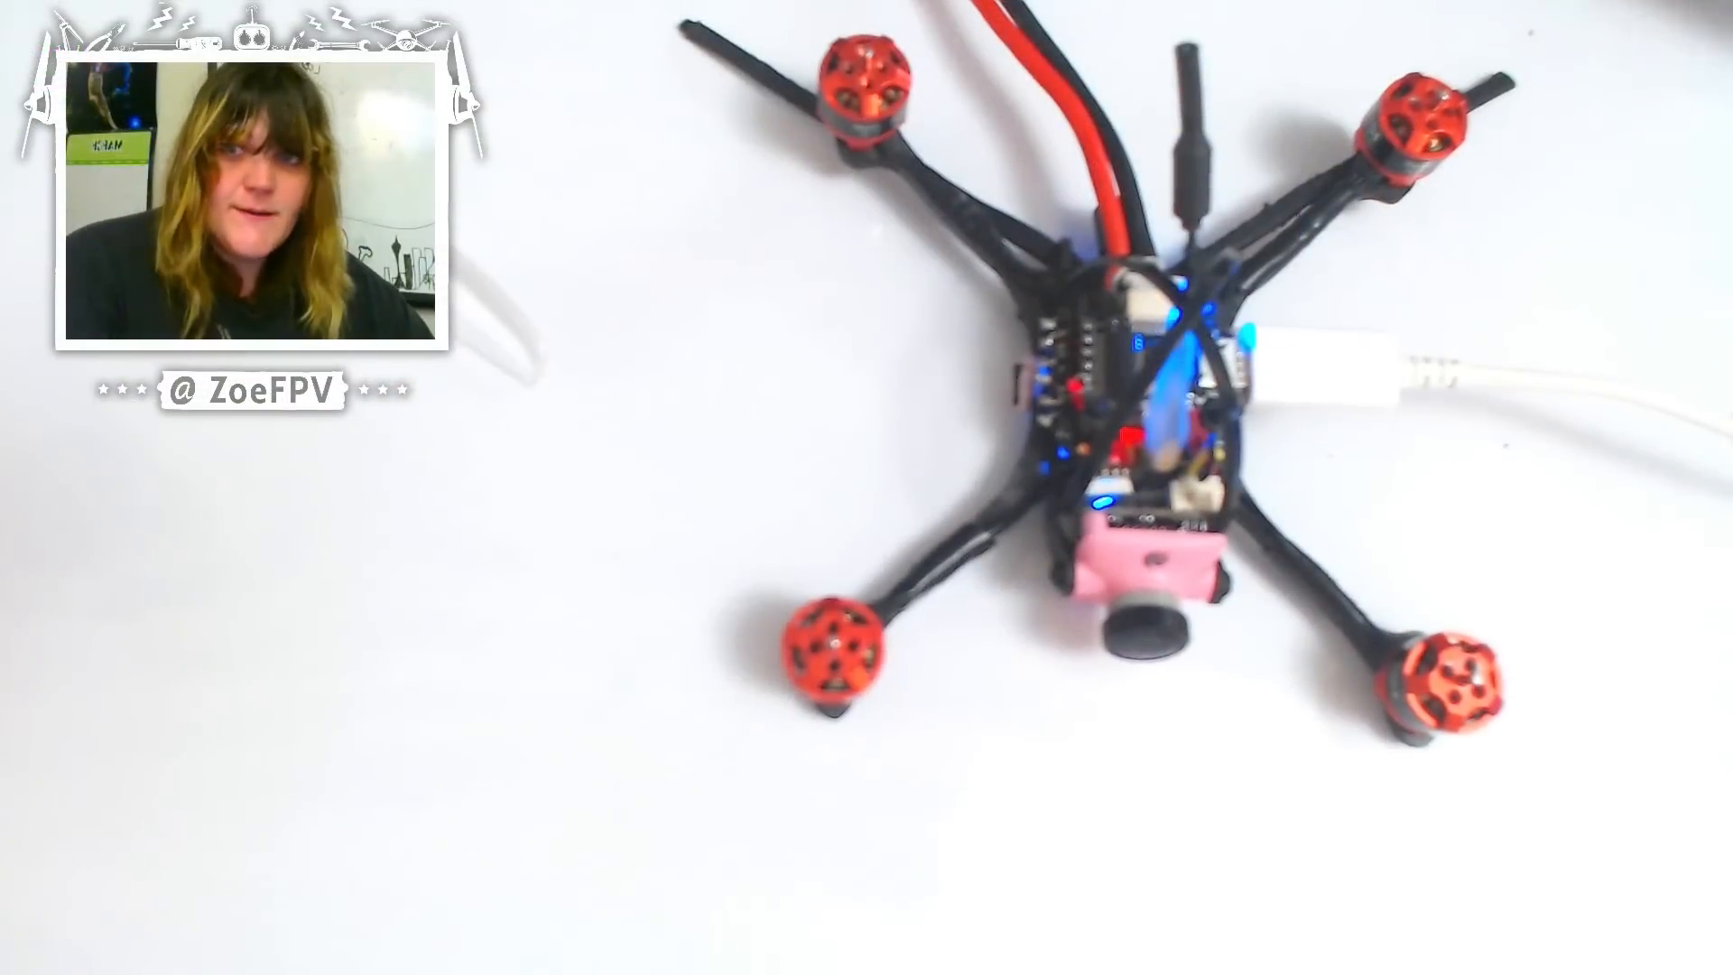